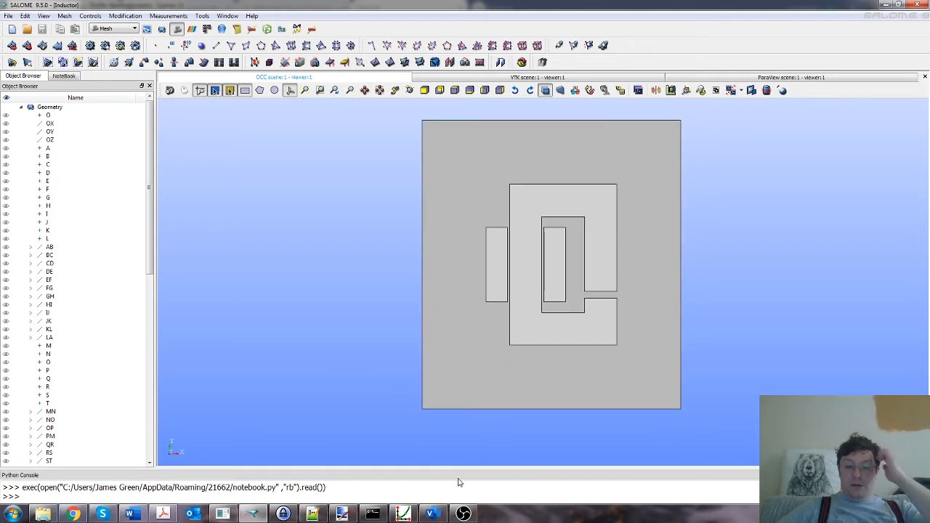
left_click(463, 513)
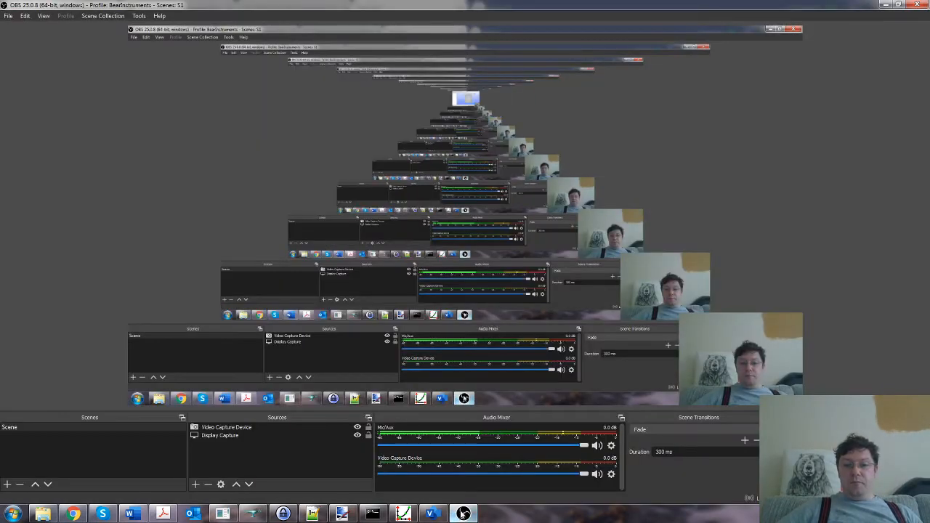
left_click(255, 515)
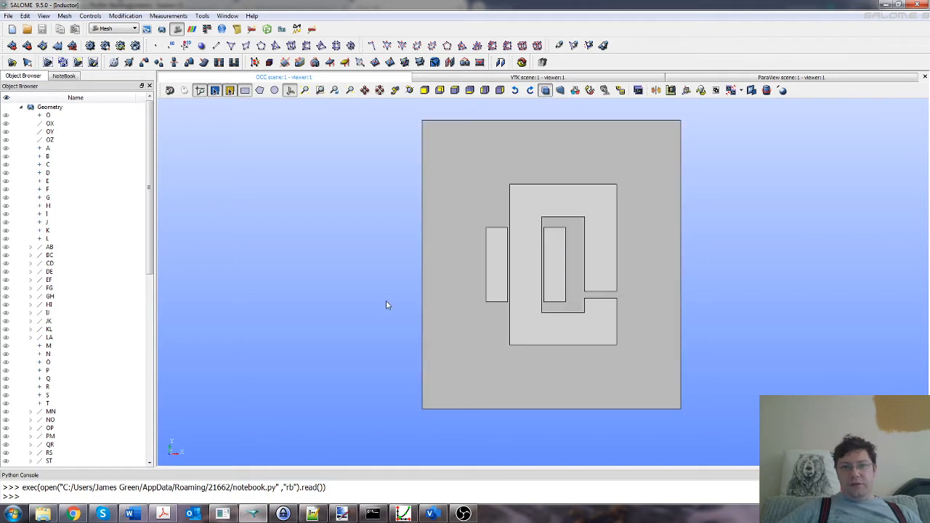
- Create a new study, discarding the current visualization, and activate the Geometry module with a narrower object browser
left_click(11, 29)
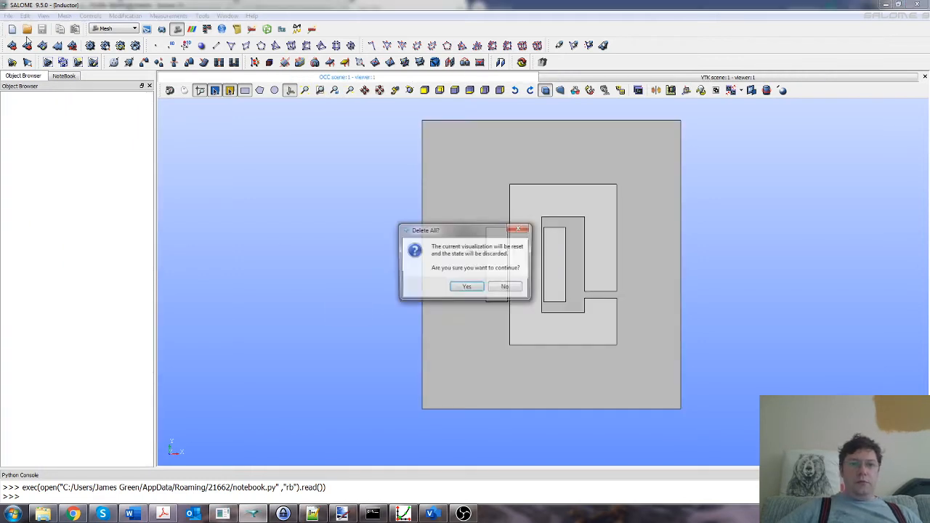
left_click(461, 290)
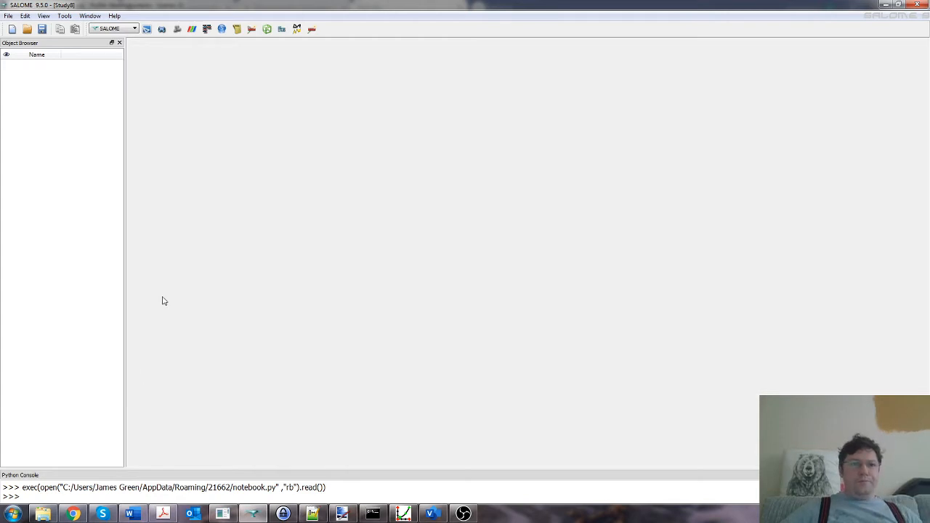
left_click(134, 31)
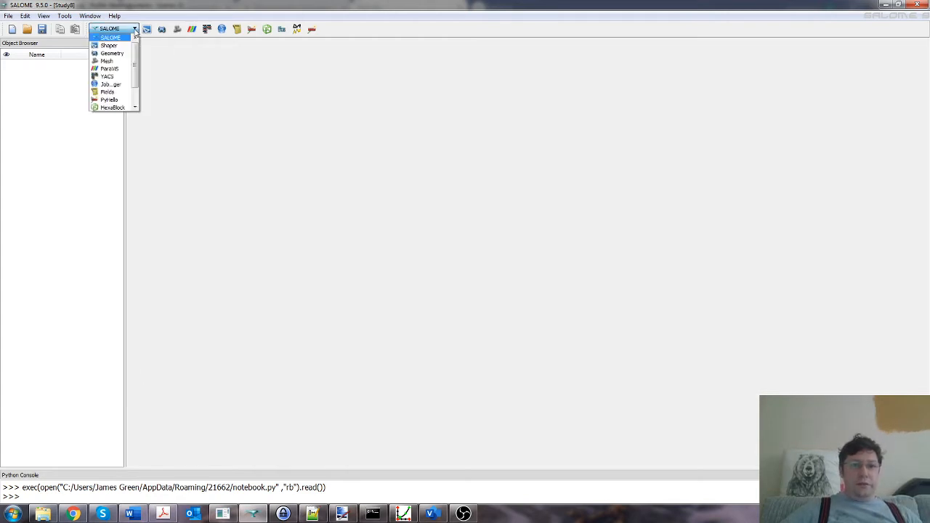
left_click(111, 54)
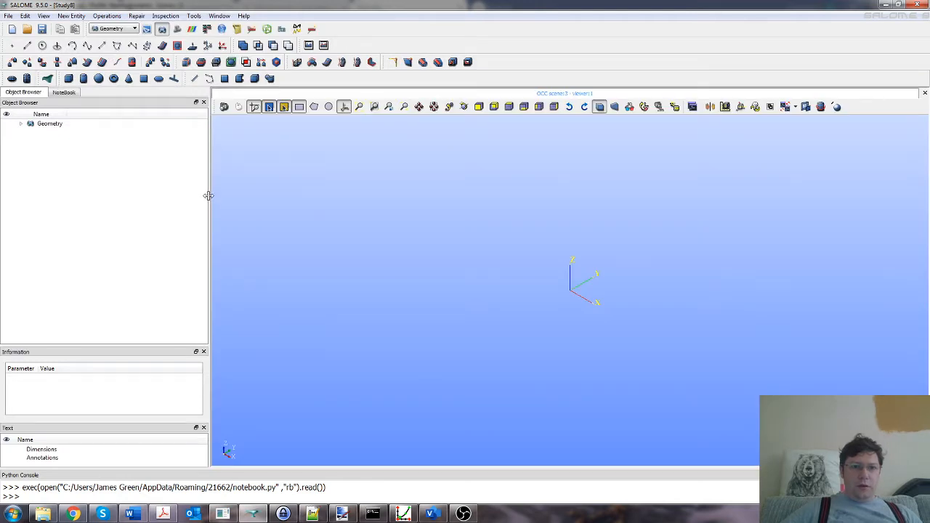
left_click_drag(208, 199, 125, 201)
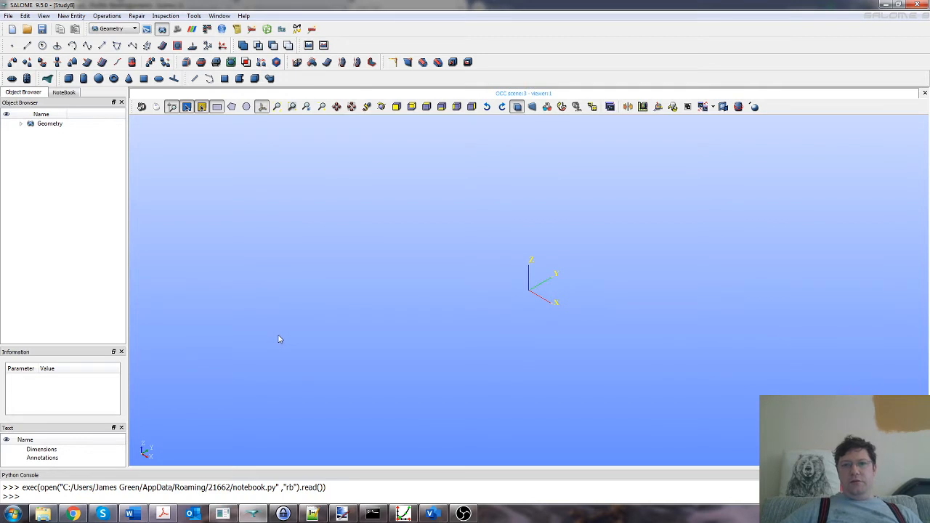
- Examine the dimensioned inductor drawing in Visio, and return to SALOME to review the coordinate variables defined in the notebook
left_click(429, 516)
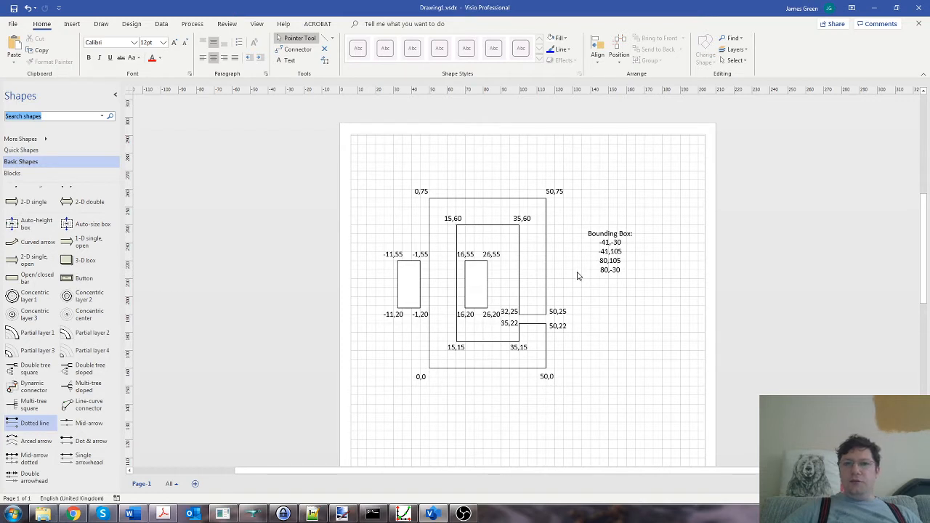
left_click(876, 8)
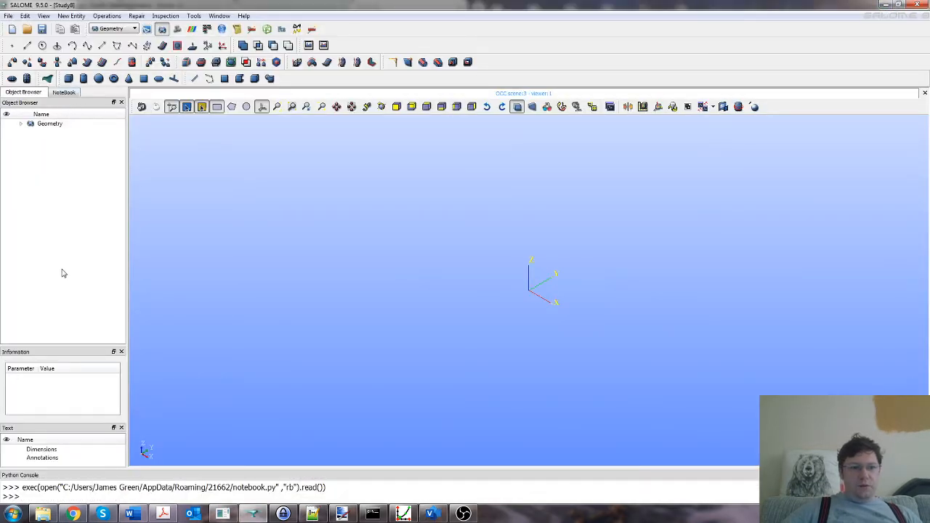
left_click(64, 95)
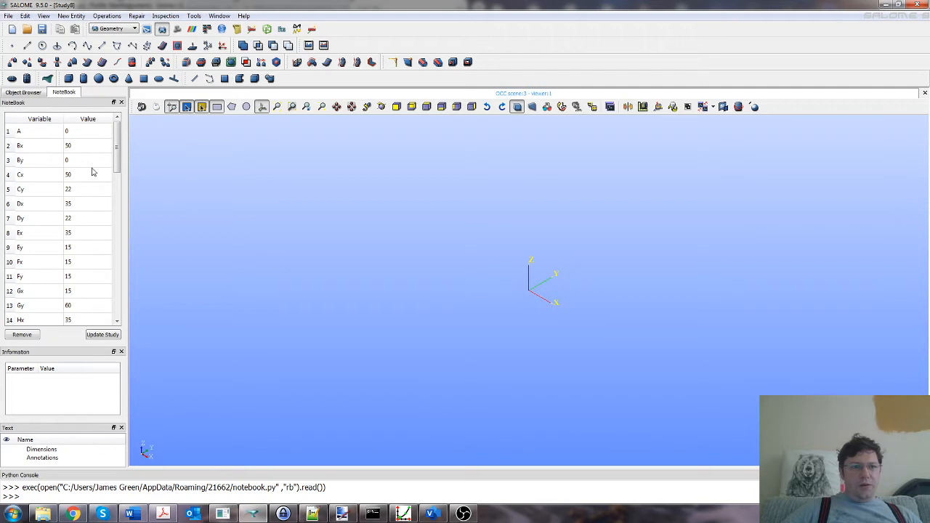
left_click_drag(120, 142, 135, 274)
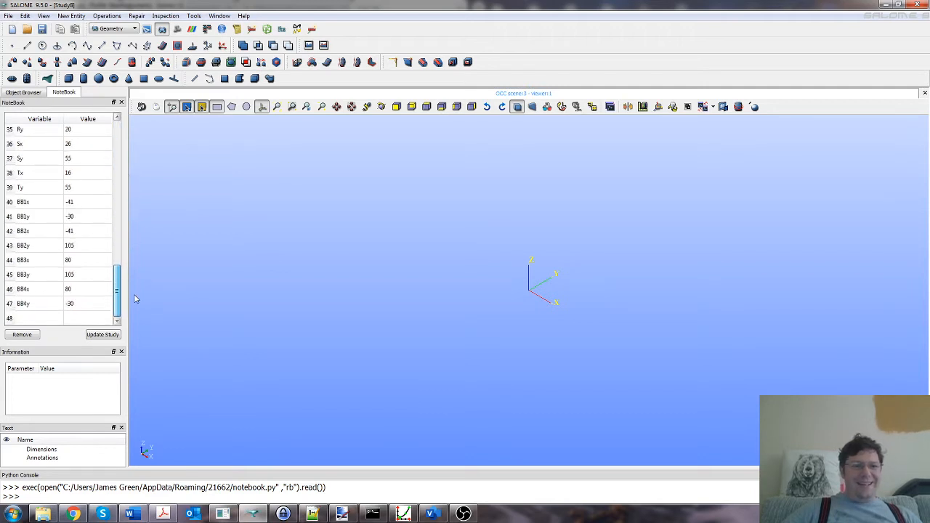
scroll(69, 248, "up", 11)
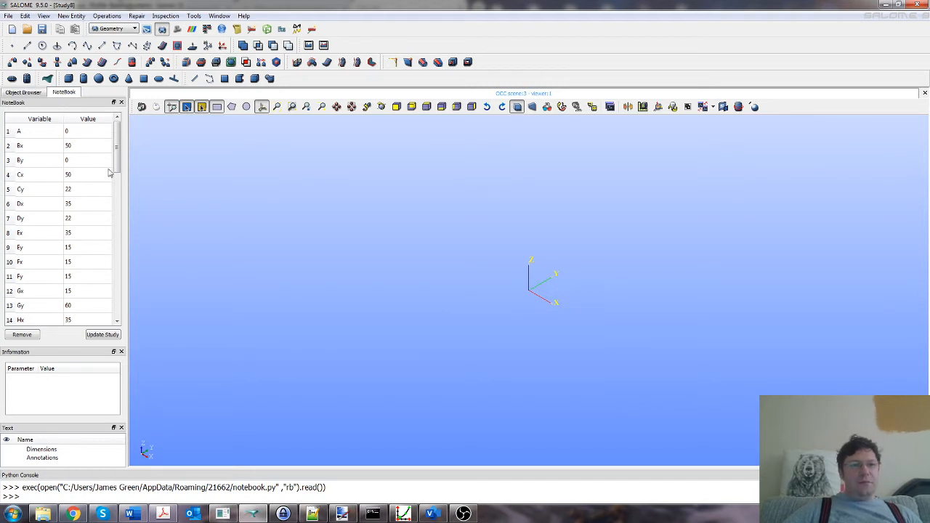
mouse_move(119, 153)
left_mouse_down()
mouse_move(119, 169)
mouse_move(129, 145)
left_mouse_up()
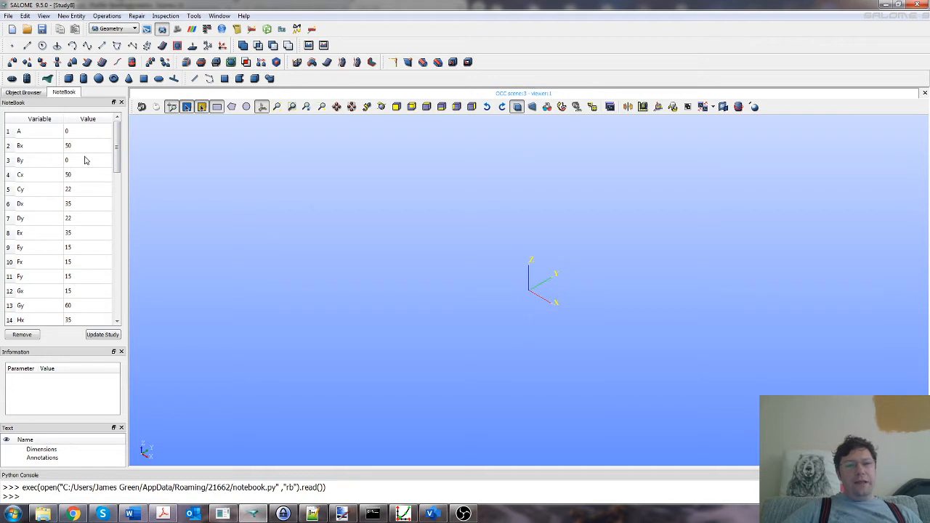
left_click(34, 134)
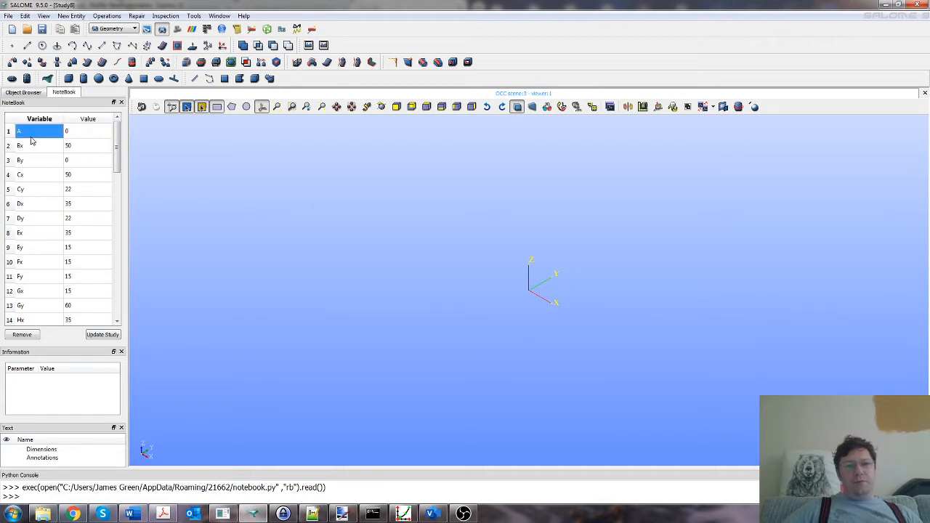
left_click(80, 131)
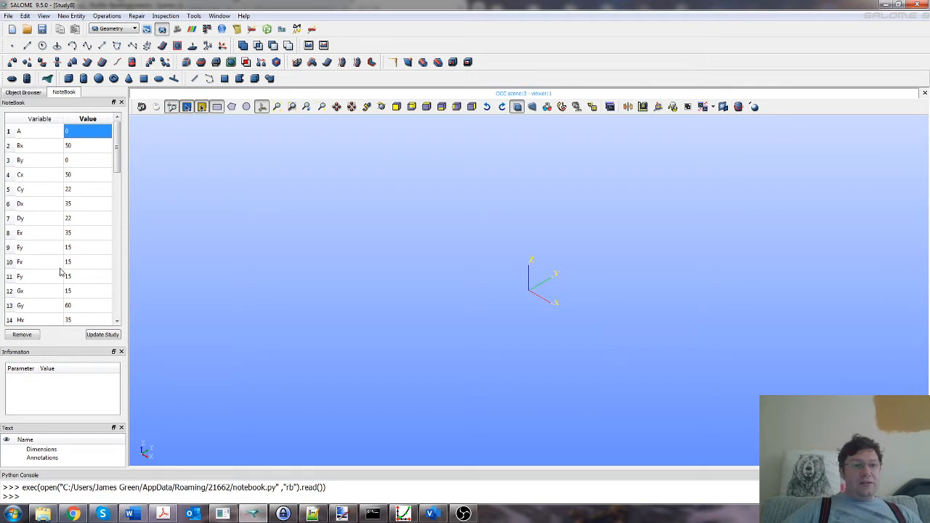
mouse_move(117, 169)
left_mouse_down()
mouse_move(116, 321)
mouse_move(115, 157)
left_mouse_up()
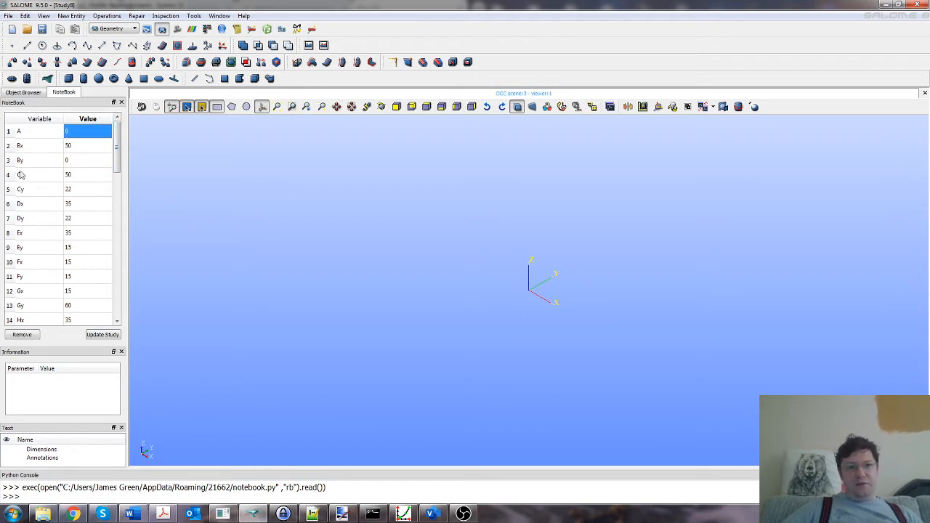
- Compare the core's corner coordinates in the Visio drawing with the notebook variables from point A onward in SALOME
left_click(430, 513)
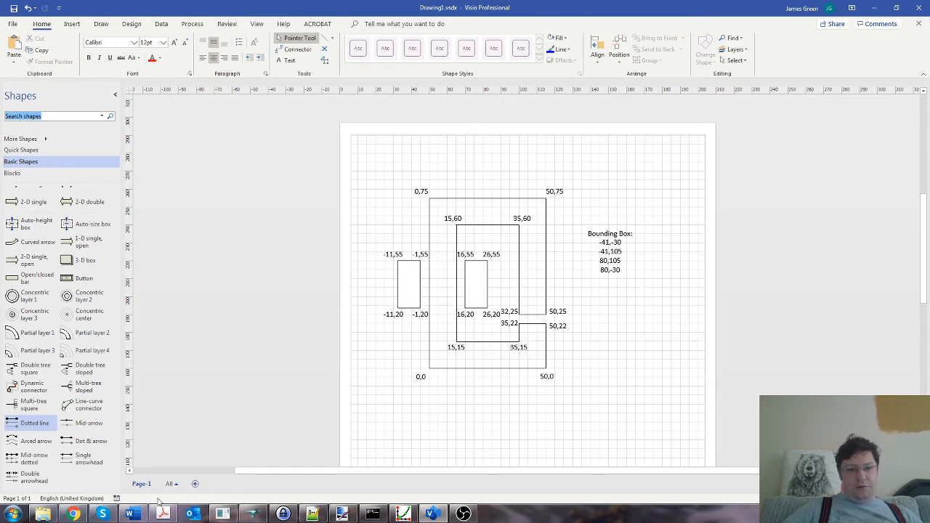
left_click(253, 514)
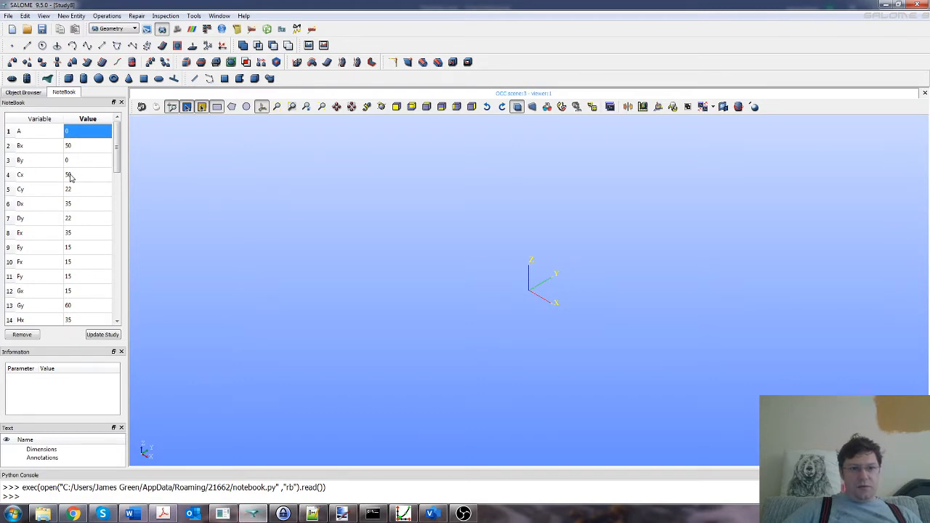
left_click(431, 514)
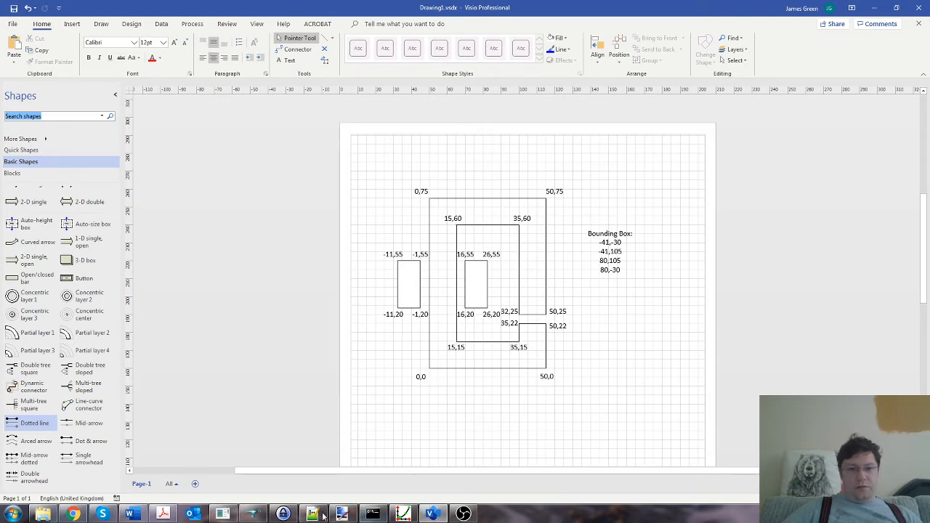
left_click(252, 514)
scroll(54, 276, "down", 5)
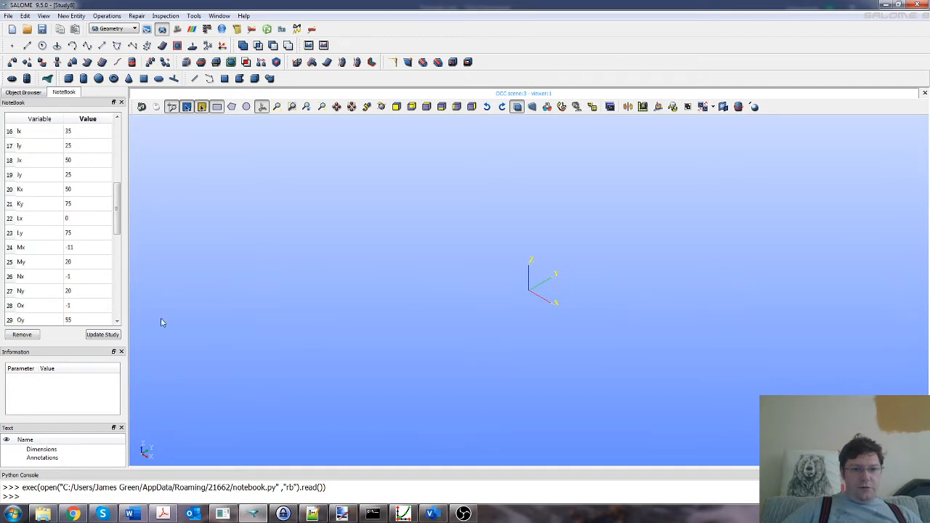
- Compare the two coil rectangles' corner coordinates in the Visio drawing with notebook variables Mx to Ty in SALOME
left_click(431, 514)
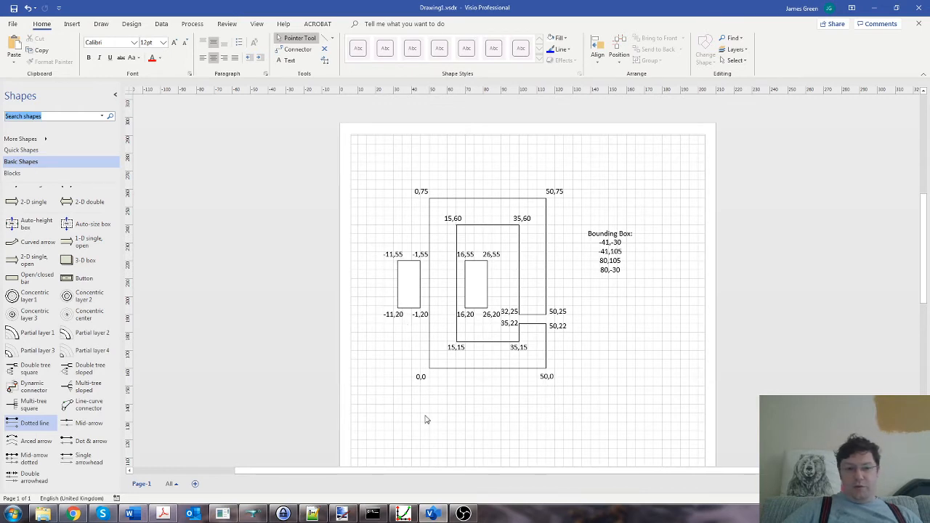
left_click(253, 514)
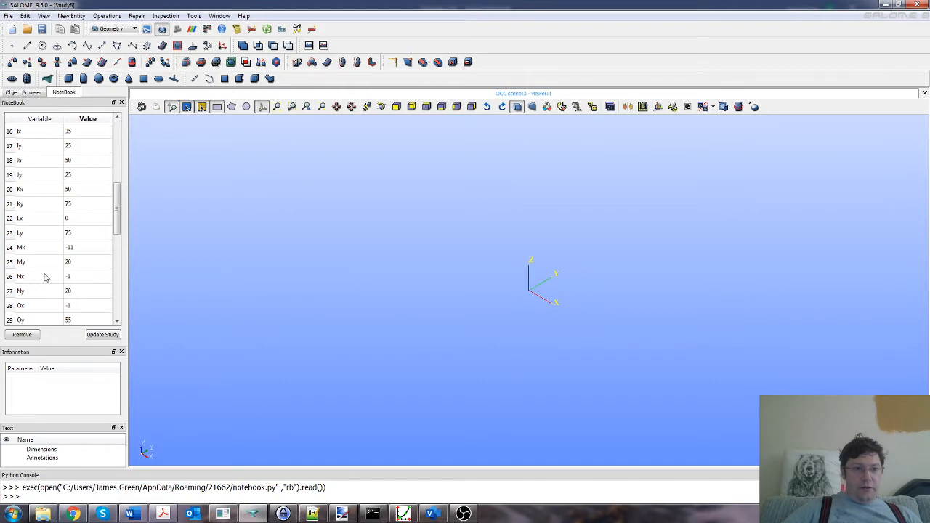
left_click(431, 514)
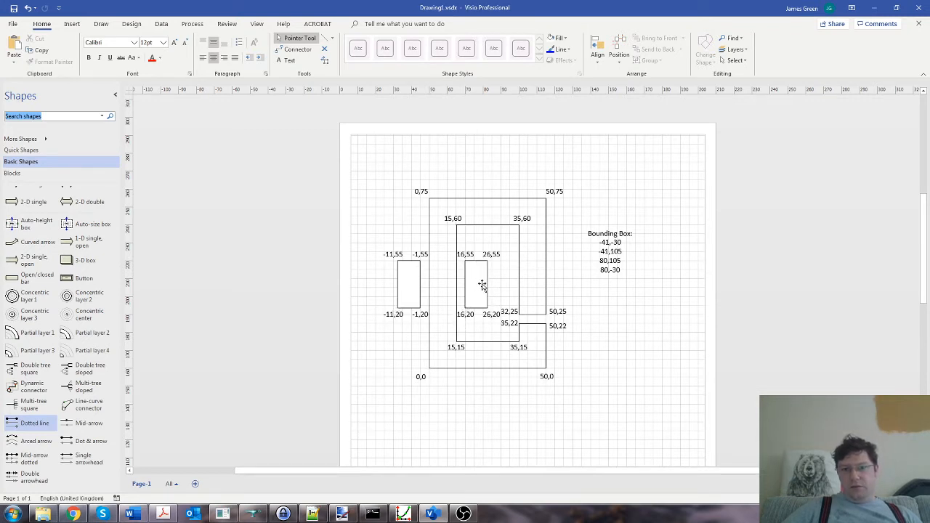
left_click(265, 515)
scroll(117, 235, "down", 5)
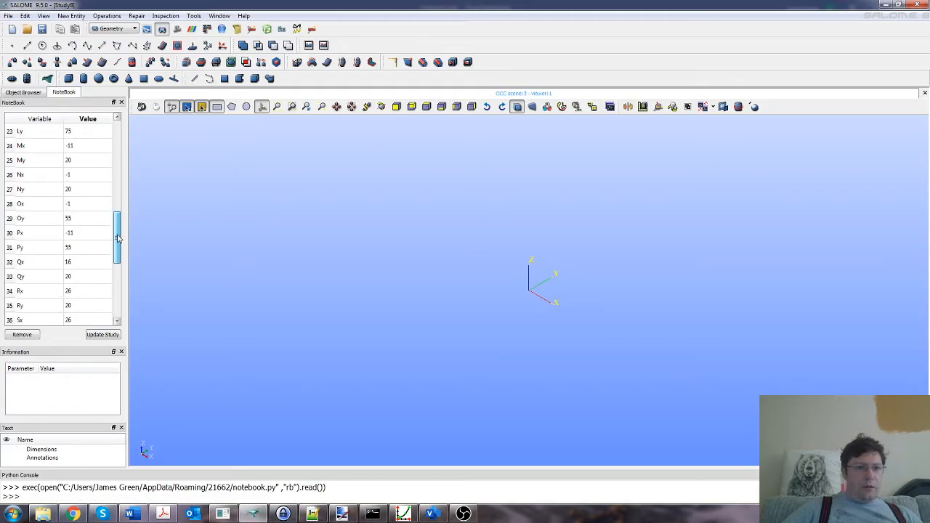
scroll(119, 237, "down", 1)
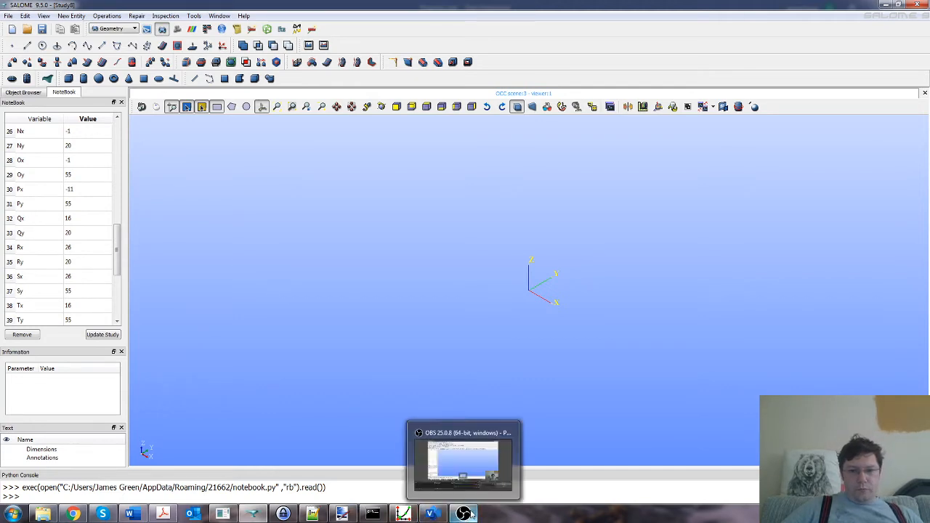
- Check the bounding box coordinates in the Visio drawing against notebook variables BB1x to BB4y in SALOME
mouse_move(341, 514)
left_click(253, 514)
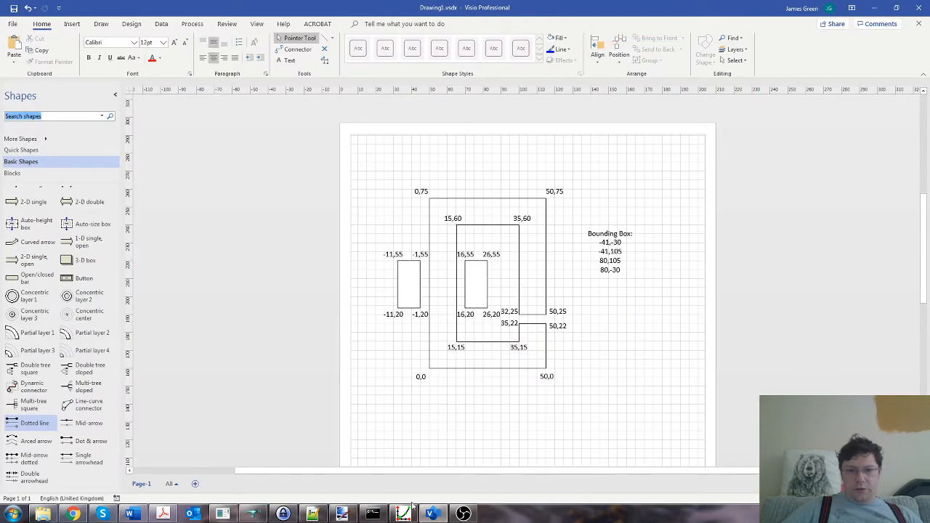
left_click(253, 514)
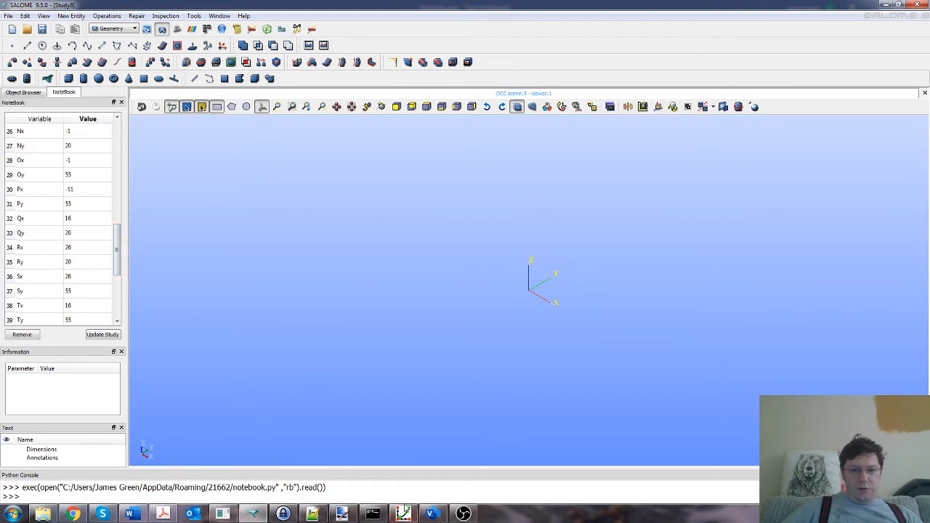
left_click(283, 514)
left_click(255, 514)
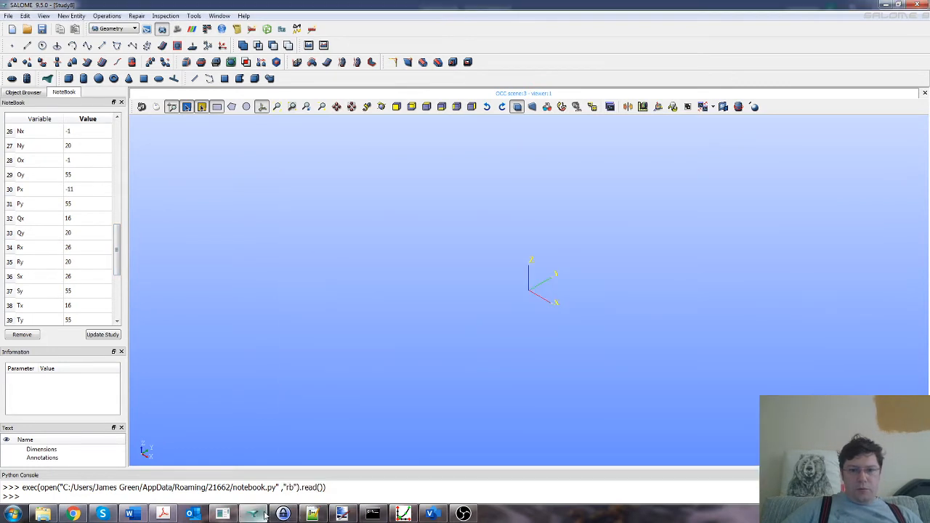
mouse_move(258, 516)
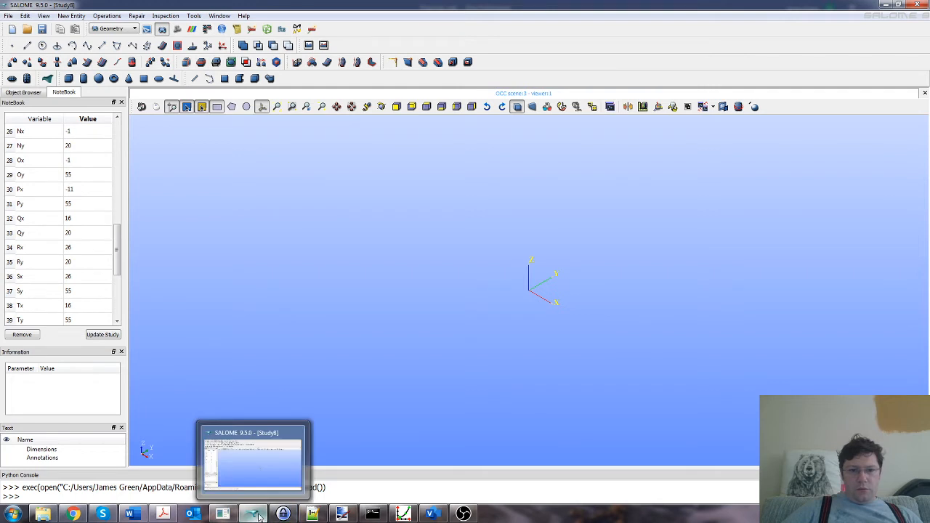
left_click(430, 514)
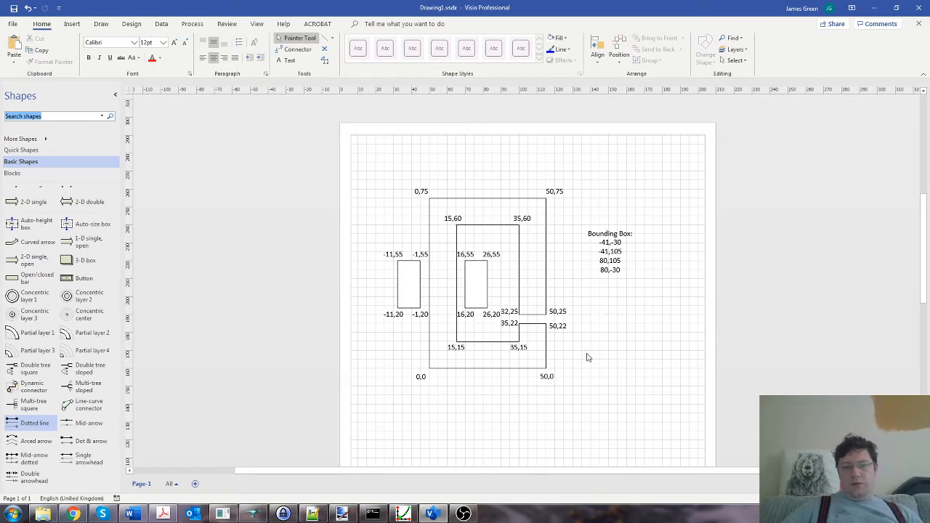
left_click(252, 514)
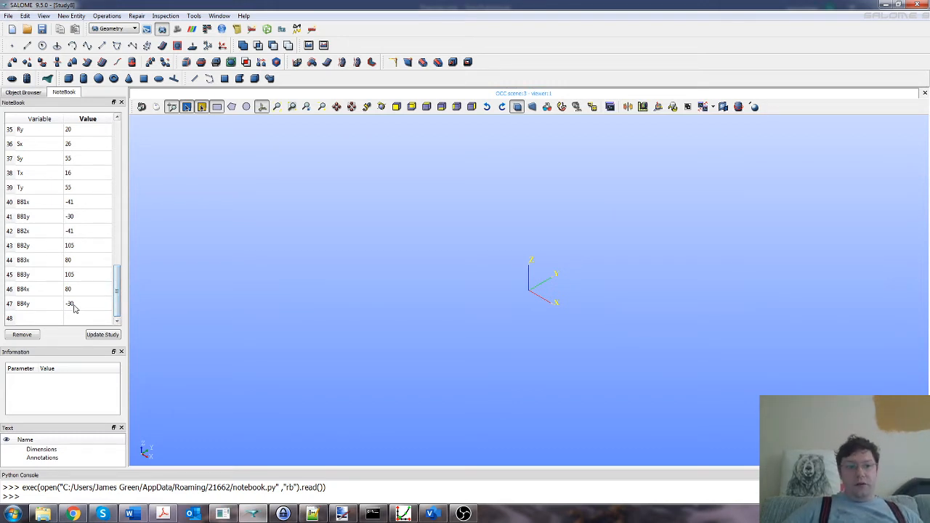
- Add a trial variable named dsfsdf with the value 80 after BB4y in the notebook
left_click(52, 320)
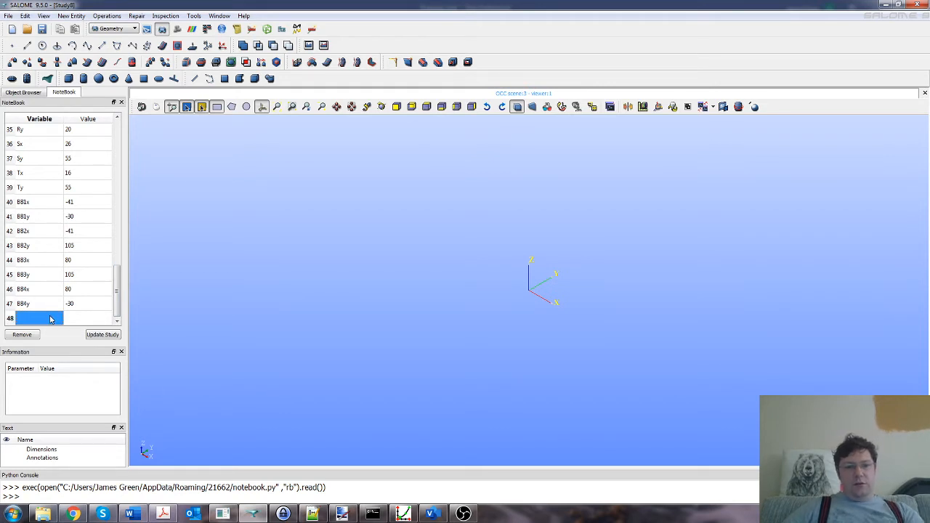
double_click(47, 319)
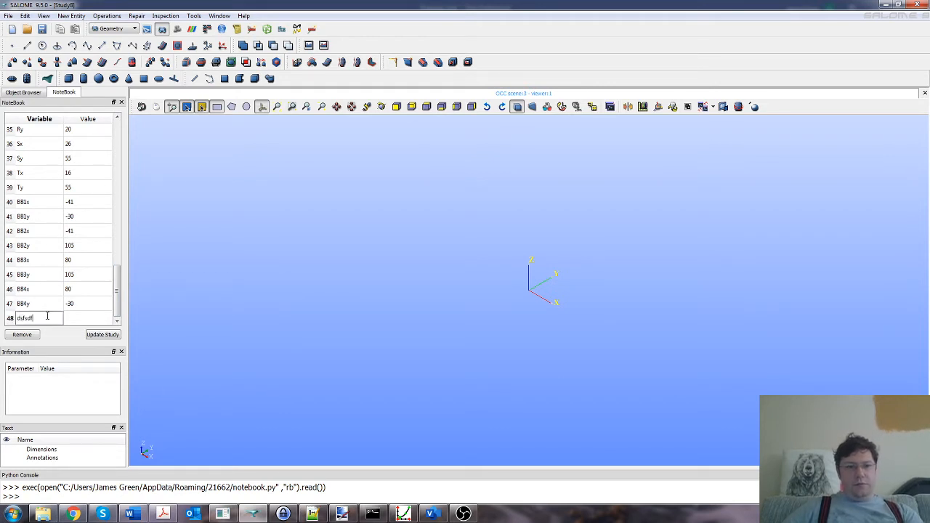
left_click(68, 324)
double_click(80, 323)
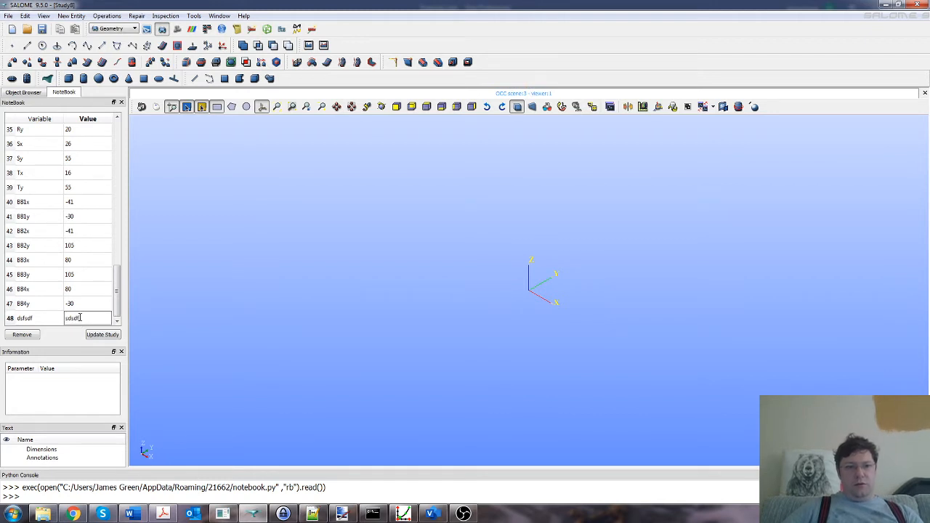
key("BackSpace")
key("BackSpace")
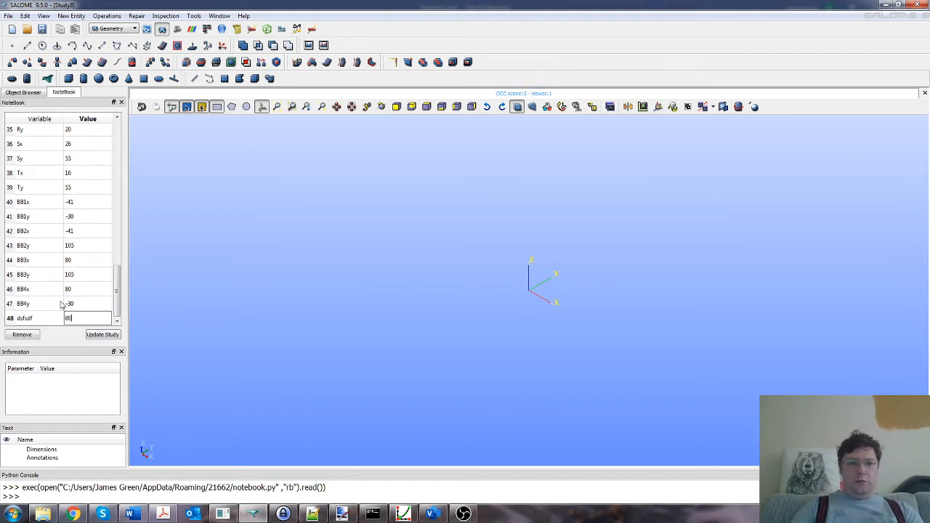
key("Return")
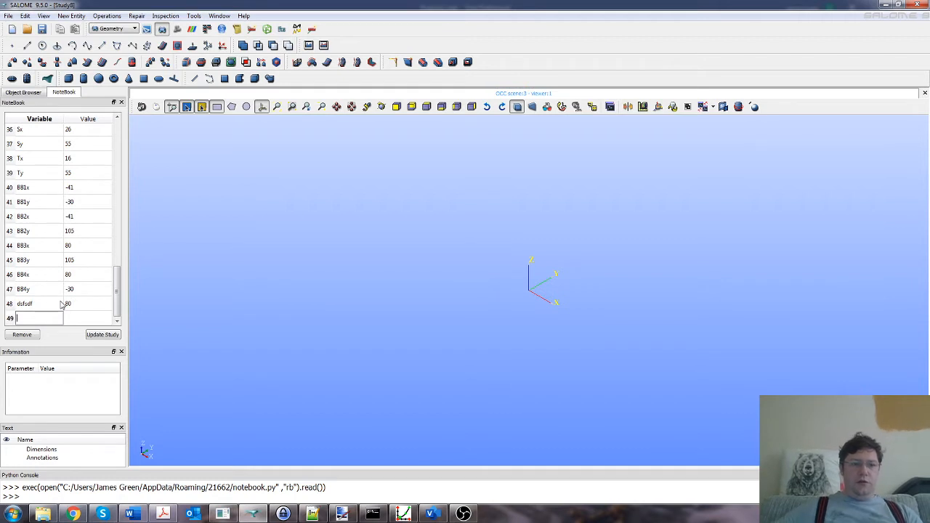
- Remove the trial variable dsfsdf from the notebook
left_click(52, 304)
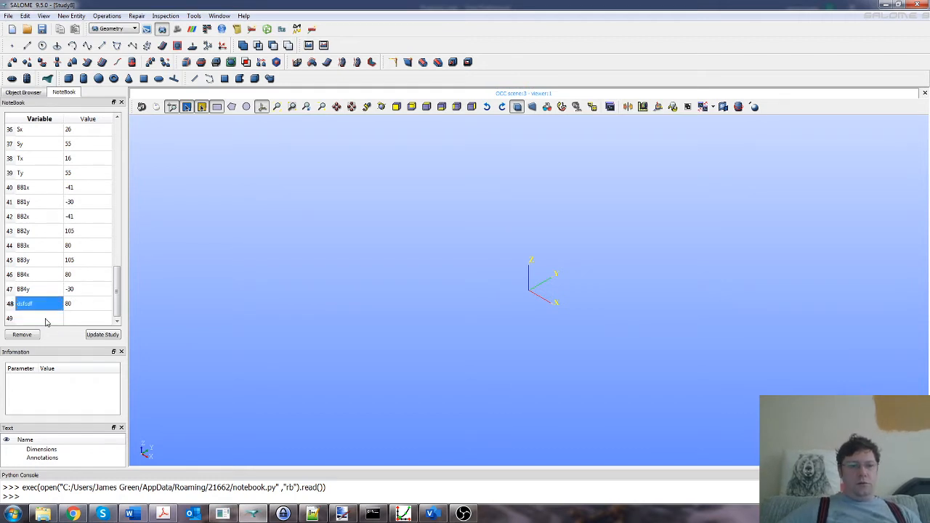
left_click(45, 319)
left_click(23, 335)
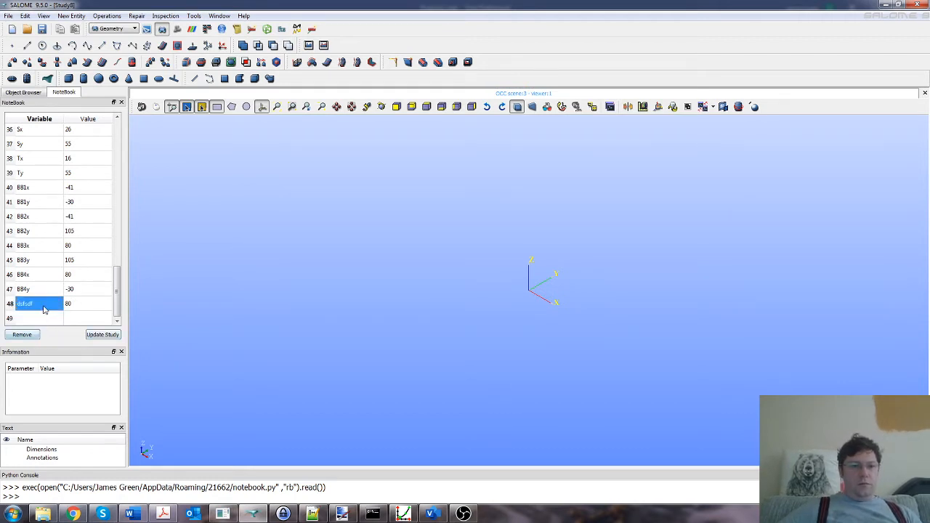
left_click(27, 335)
- Review the first notebook variables and the labelled inductor drawing in Visio, and return to SALOME
scroll(104, 301, "up", 11)
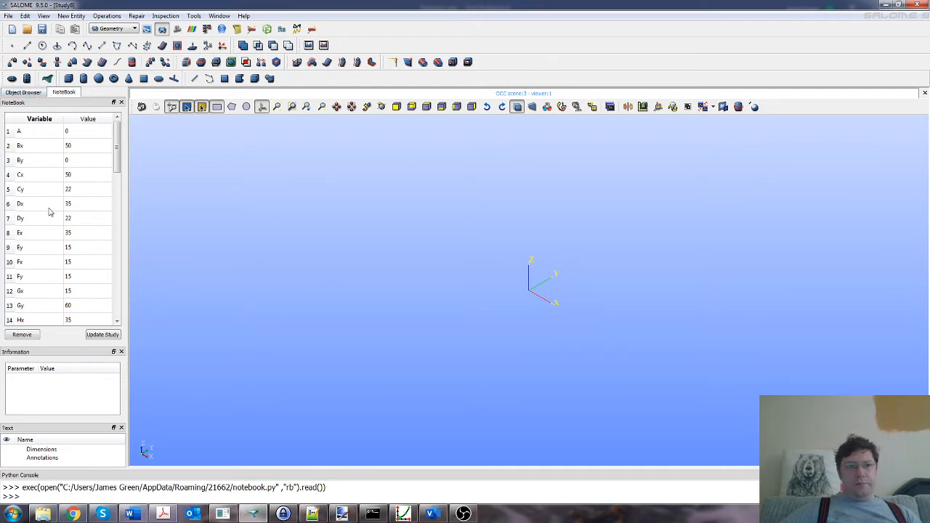
left_click(430, 513)
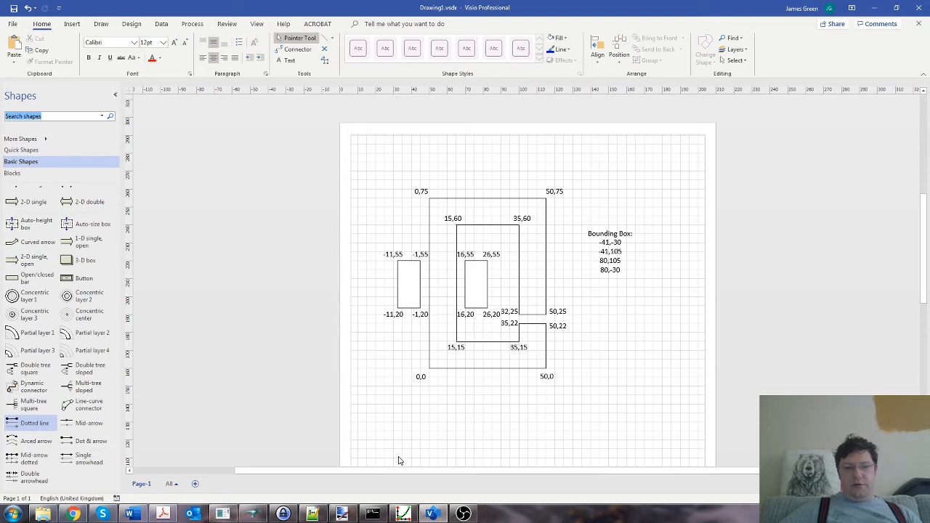
left_click(250, 515)
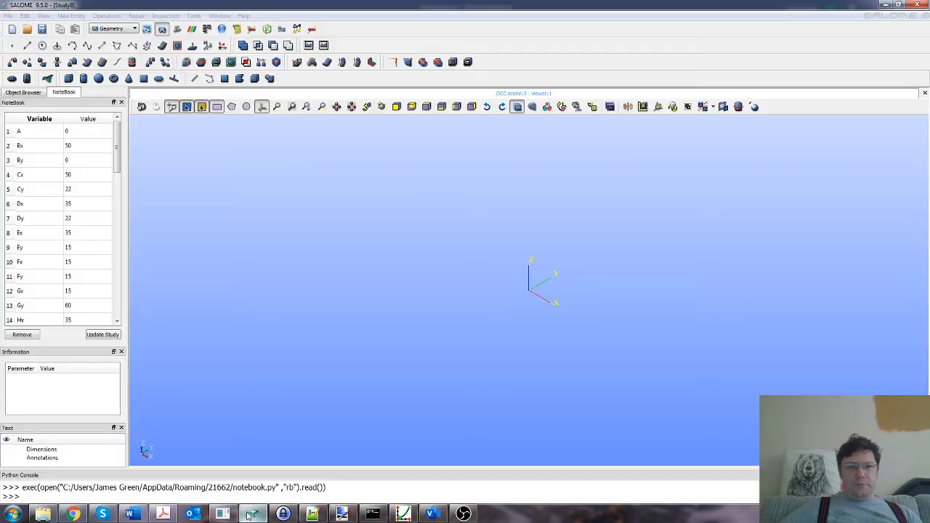
- Create a point named A with the notebook variable A as both its X and Y coordinates
left_click(22, 93)
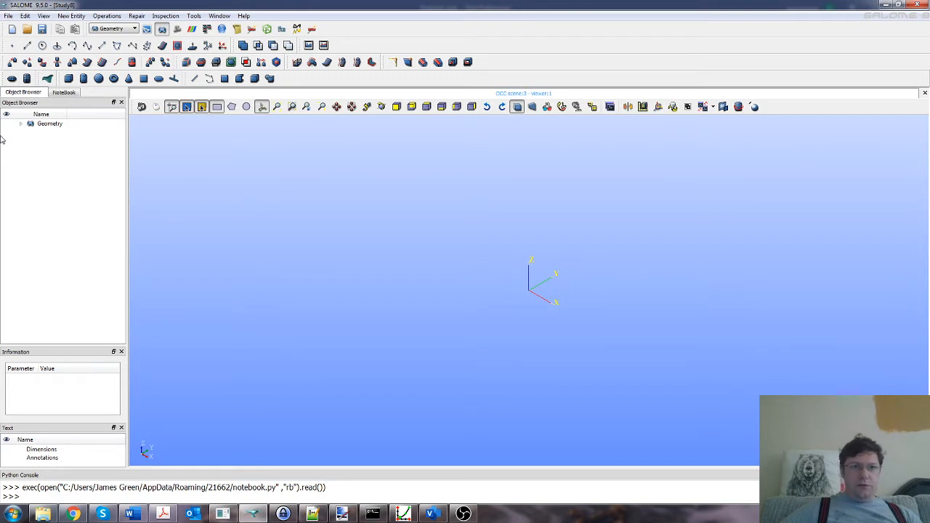
left_click(71, 15)
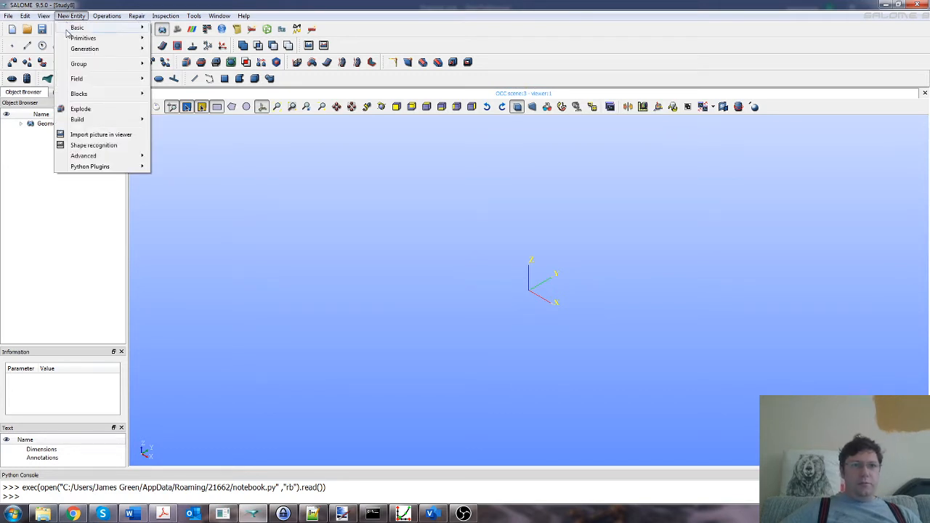
mouse_move(77, 28)
left_click(172, 27)
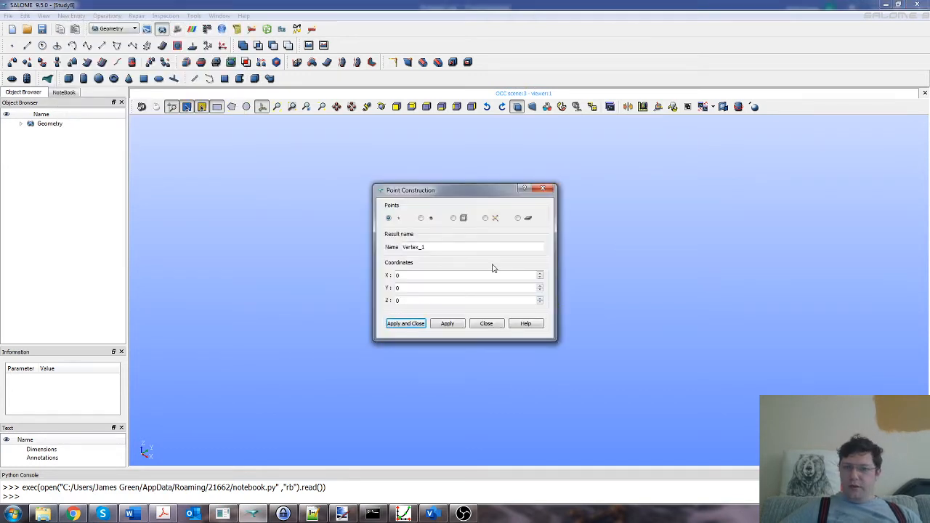
left_click_drag(429, 246, 391, 251)
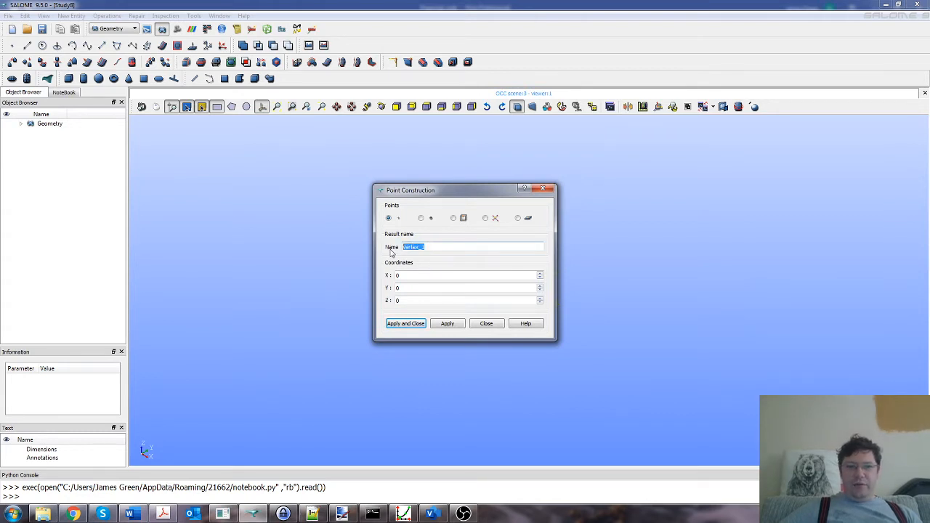
type("A")
left_click(396, 276)
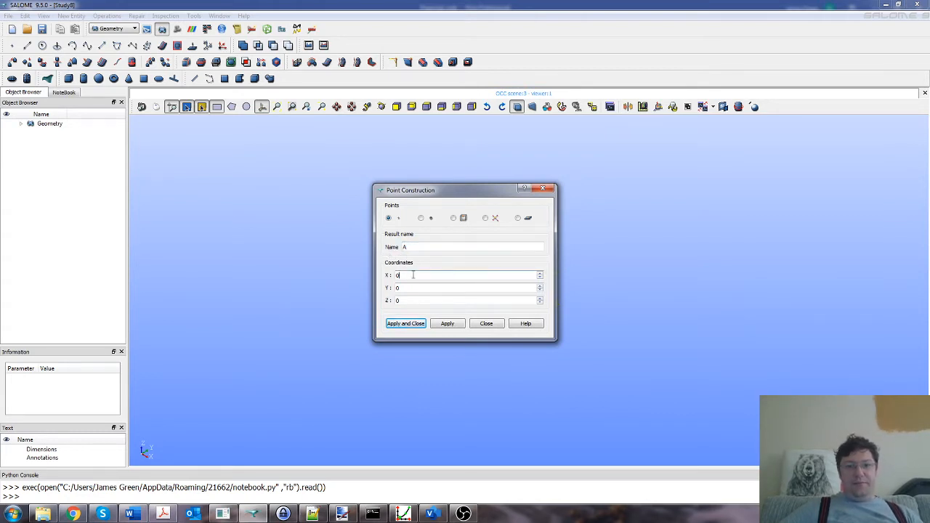
type("A")
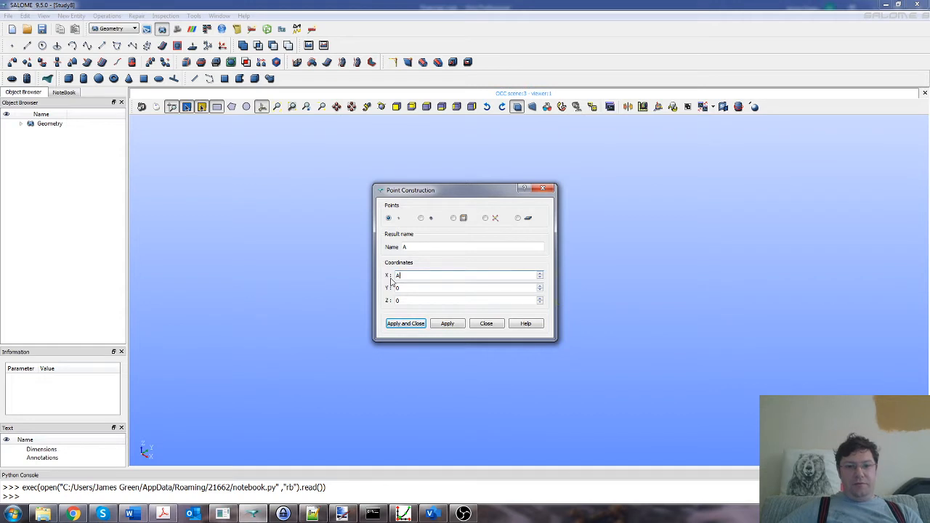
key("Tab")
type("A")
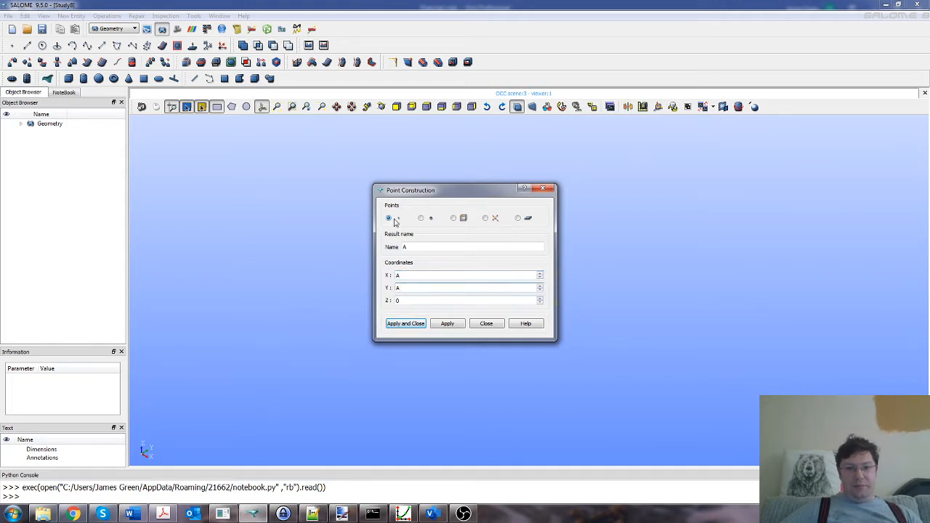
left_click(403, 324)
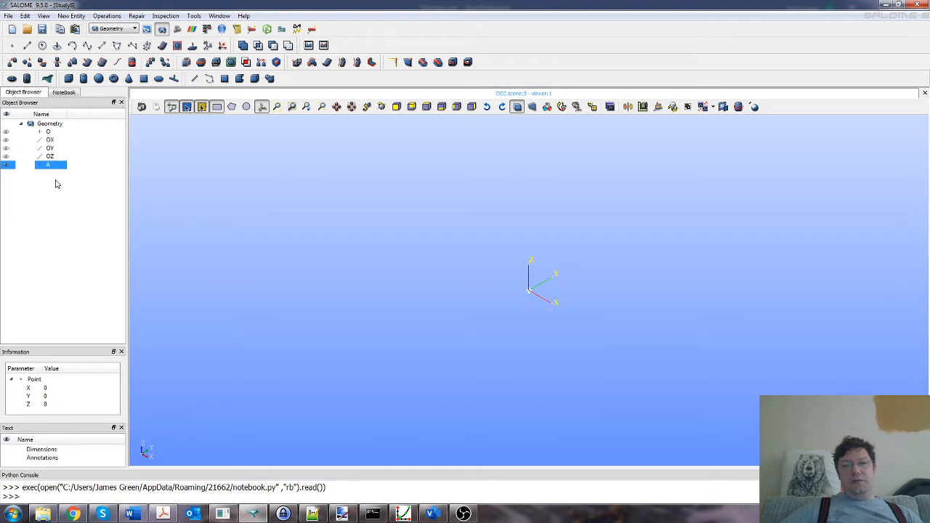
- Create a point named B with the notebook variables Bx and By as its X and Y coordinates
left_click(71, 16)
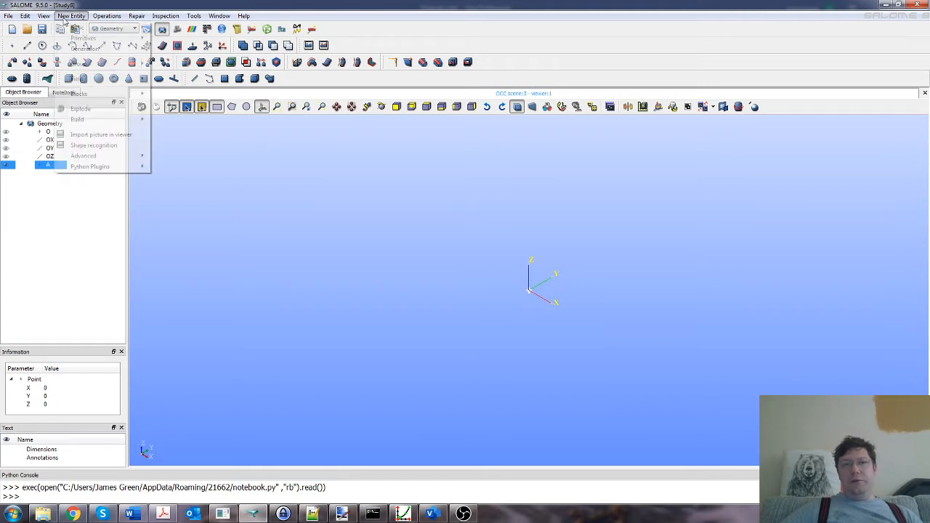
mouse_move(80, 27)
left_click(171, 29)
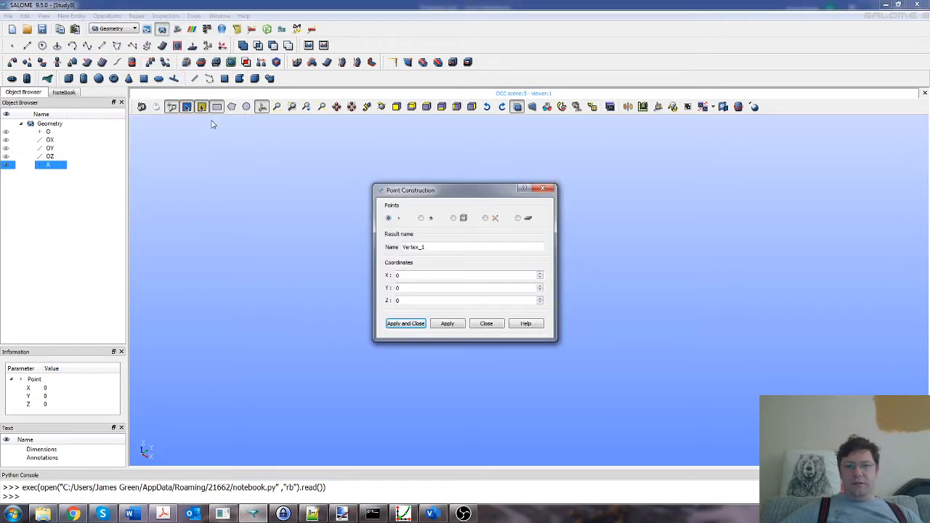
left_click_drag(434, 246, 361, 250)
type("B")
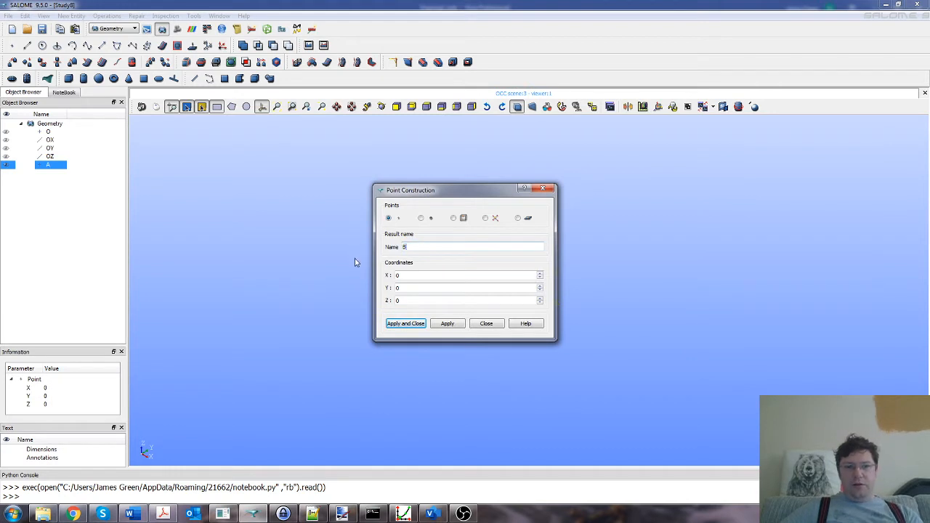
mouse_move(400, 275)
left_mouse_down()
mouse_move(388, 277)
mouse_move(390, 288)
left_mouse_up()
type("Bx")
type("By")
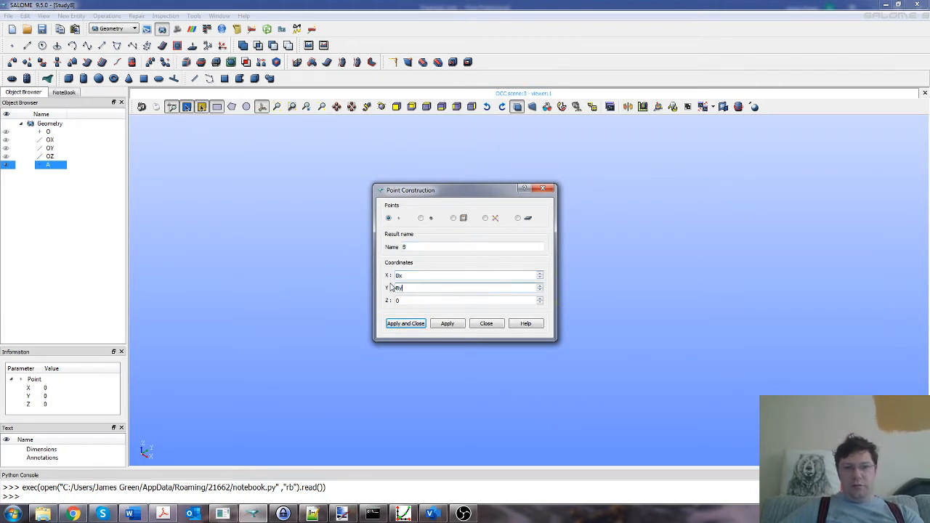
left_click(389, 219)
double_click(397, 277)
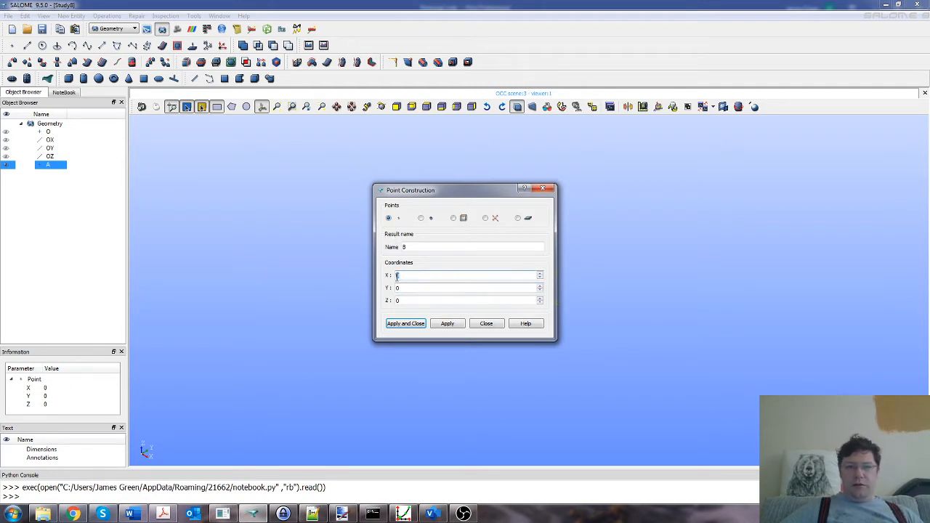
type("Bx")
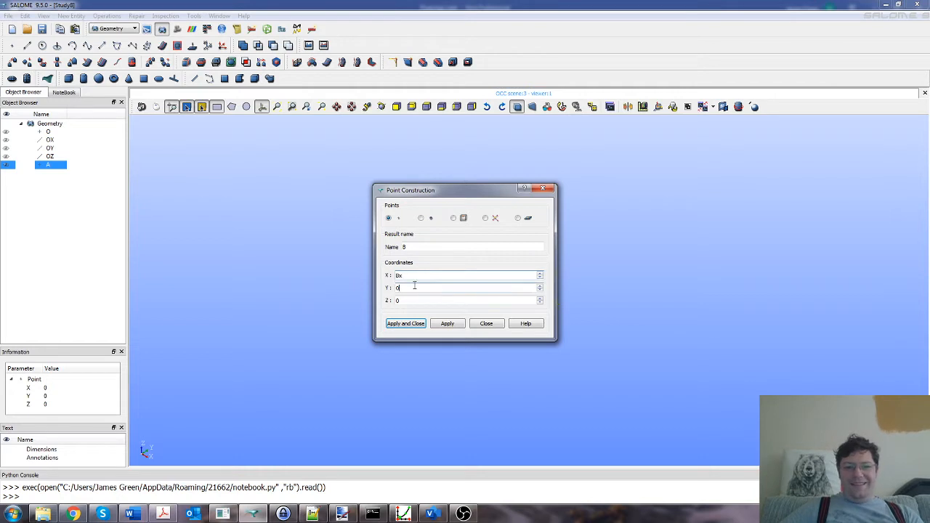
double_click(392, 288)
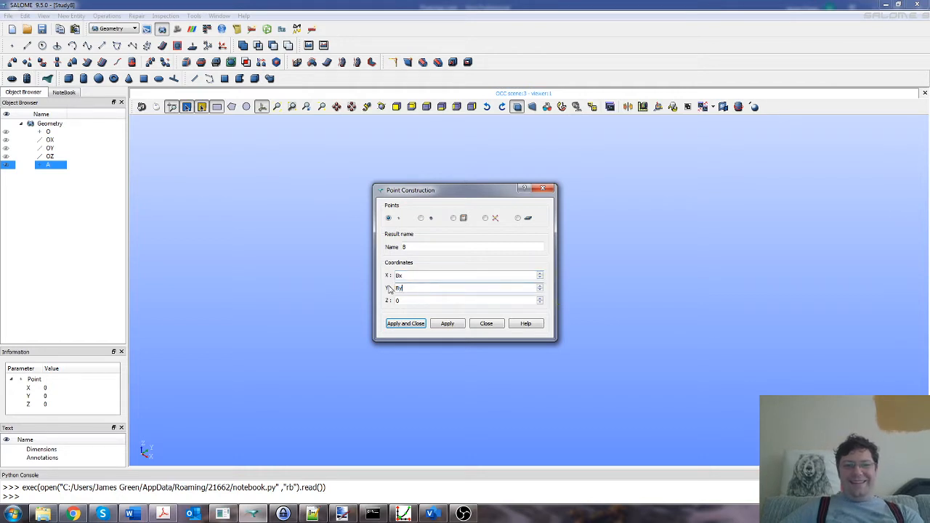
left_click(404, 323)
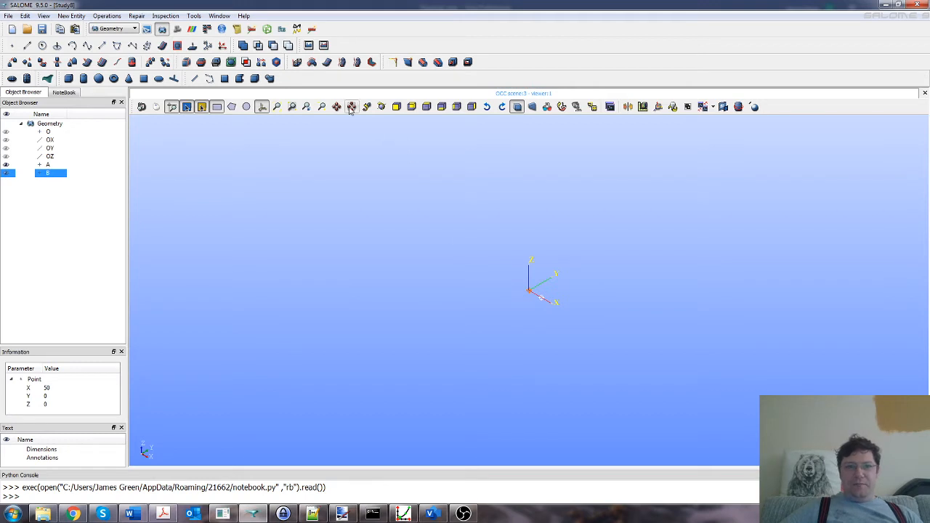
- Examine points A and B from the bottom, back and front views and from a rotated angle
left_click(442, 106)
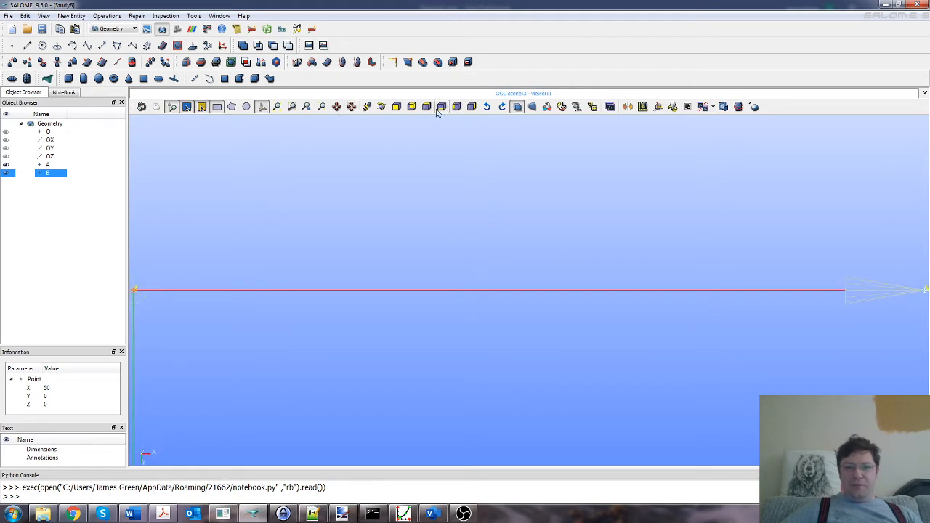
left_click(413, 108)
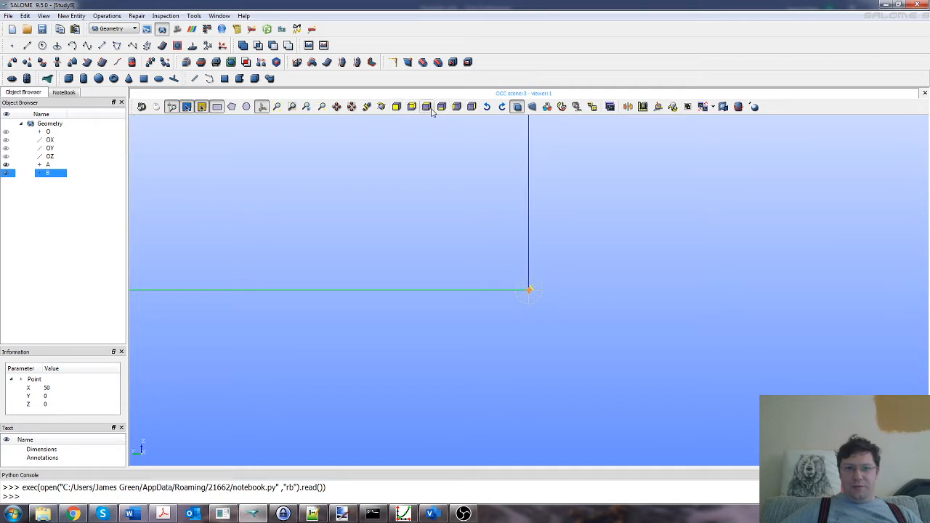
left_click(397, 107)
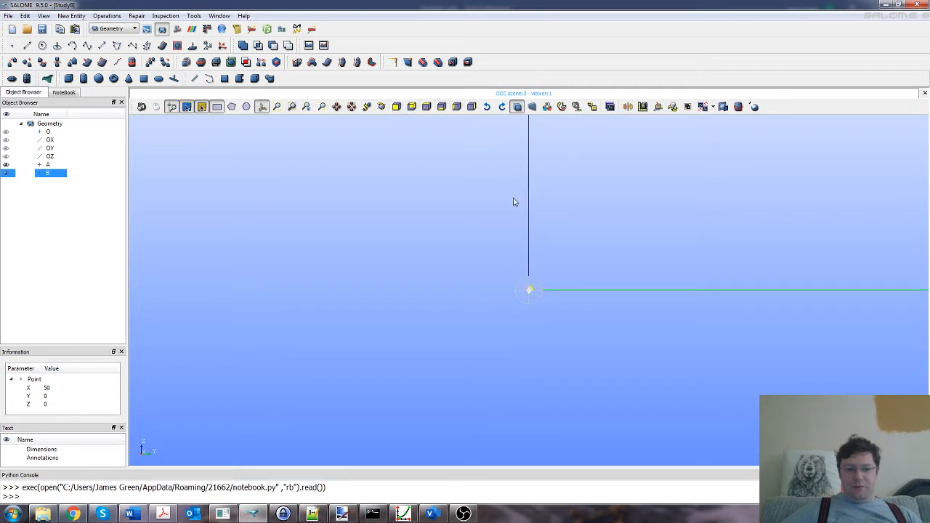
right_click_drag(512, 213, 540, 213, "ctrl")
right_click_drag(540, 282, 445, 279, "ctrl")
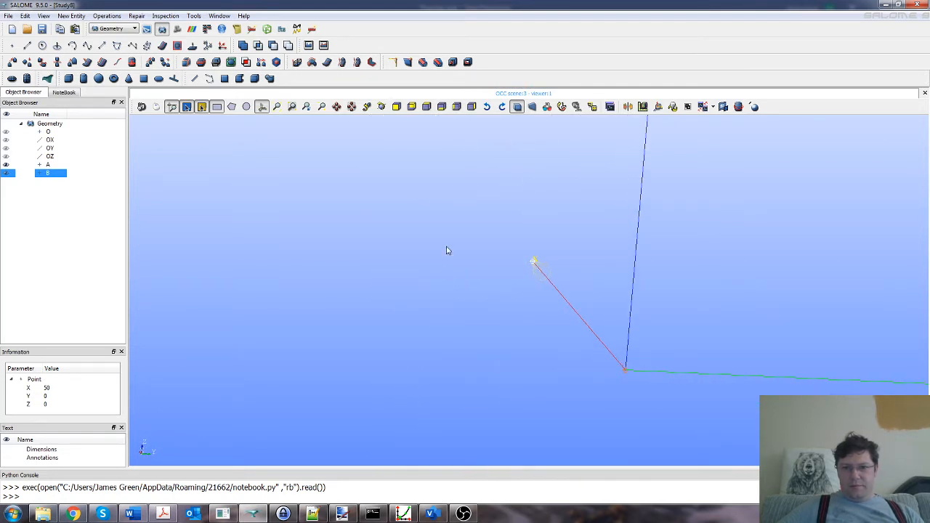
- Reset the 3D view around points A and B and switch to the top view of the XY plane
left_click(562, 107)
scroll(541, 178, "down", 3)
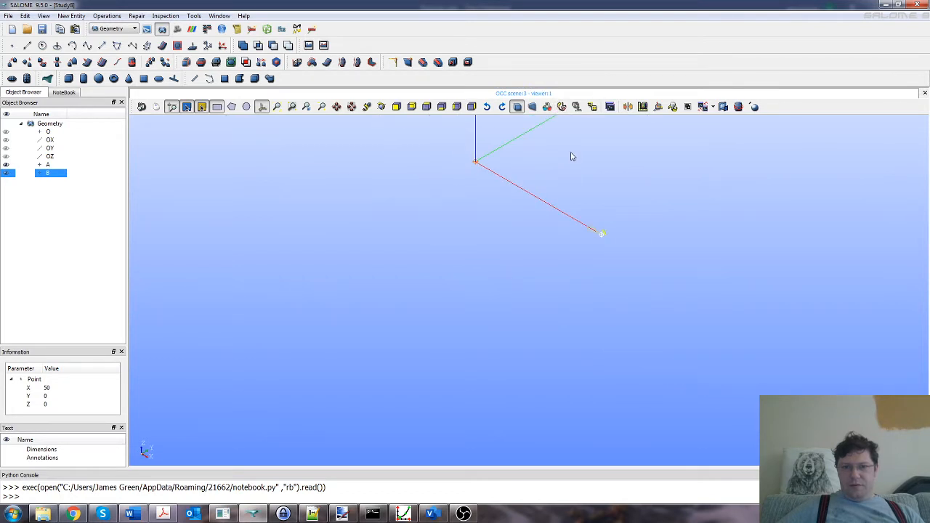
right_click(571, 160)
left_click(555, 154)
scroll(568, 192, "down", 2)
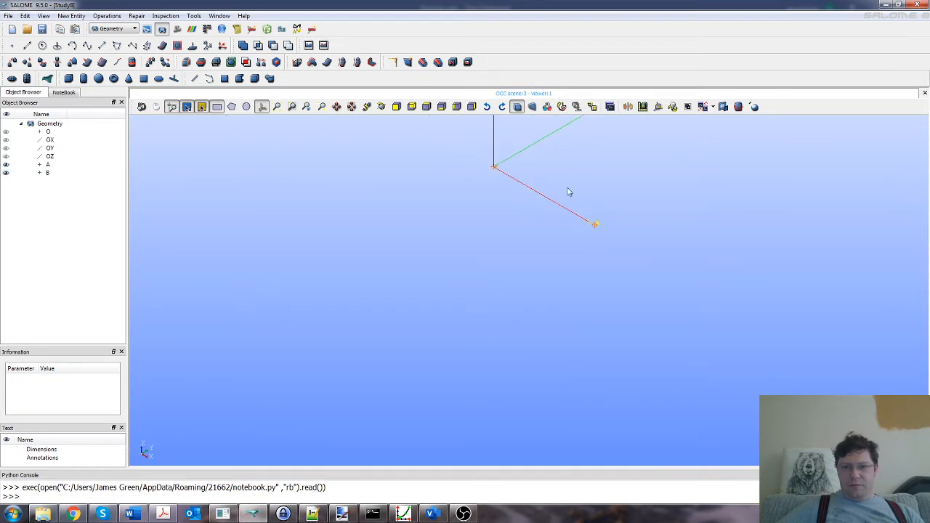
left_click_drag(569, 191, 559, 245)
scroll(594, 178, "down", 2)
left_click(562, 107)
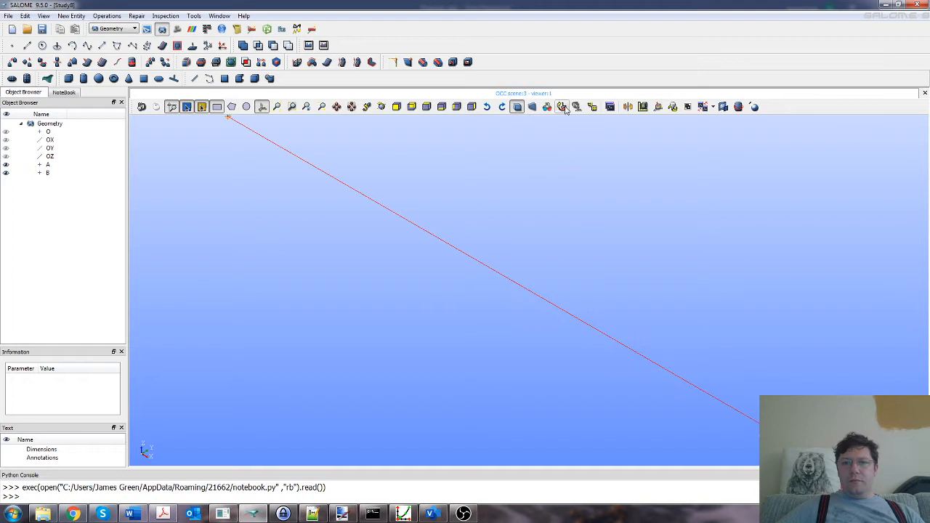
left_click(545, 165)
scroll(640, 223, "down", 4)
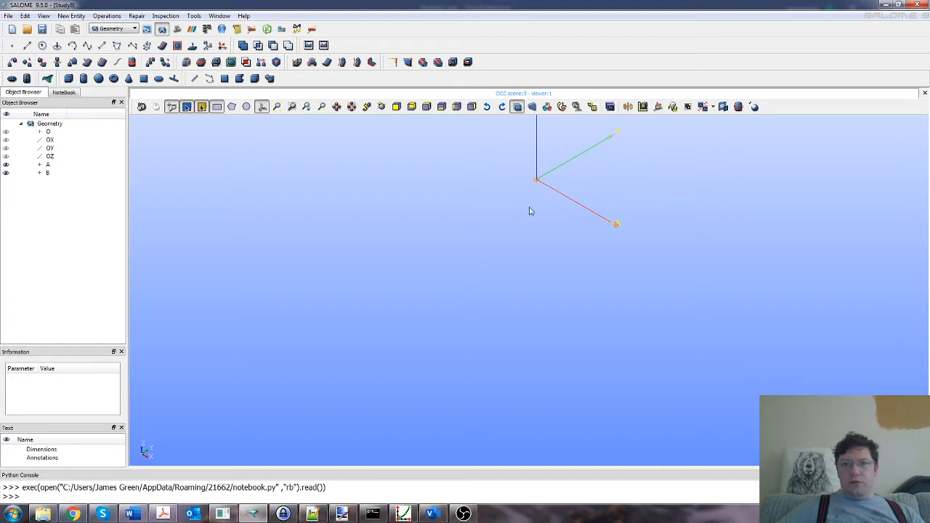
left_click(427, 109)
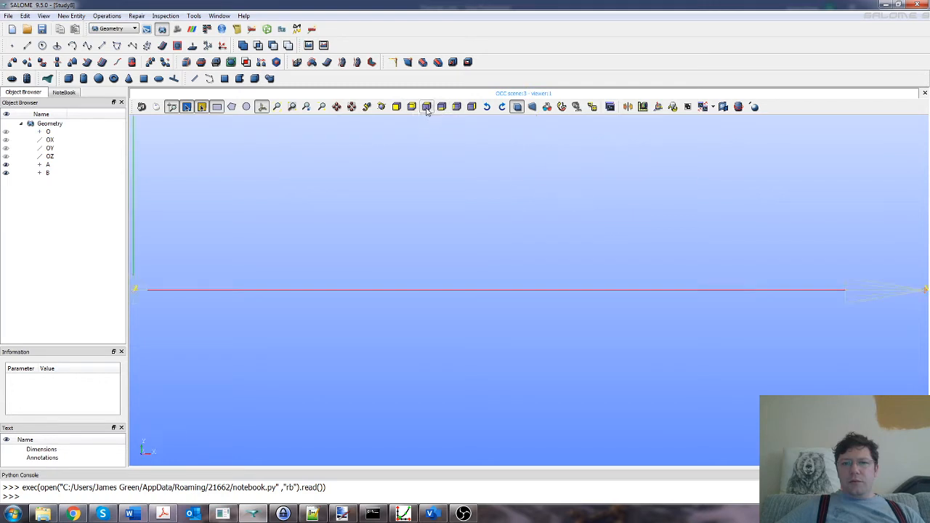
- Inspect the coordinates of points A and B and compare them with the notebook variables
scroll(503, 231, "down", 3)
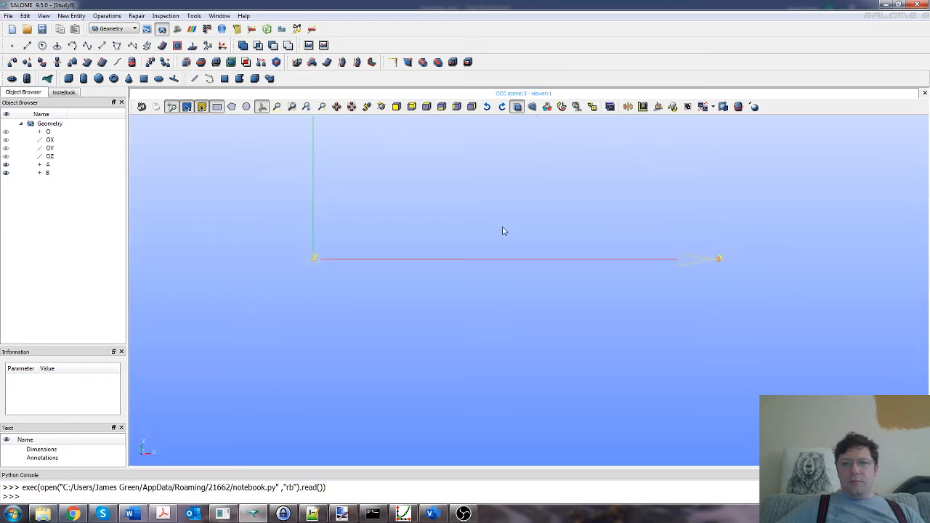
scroll(503, 231, "down", 3)
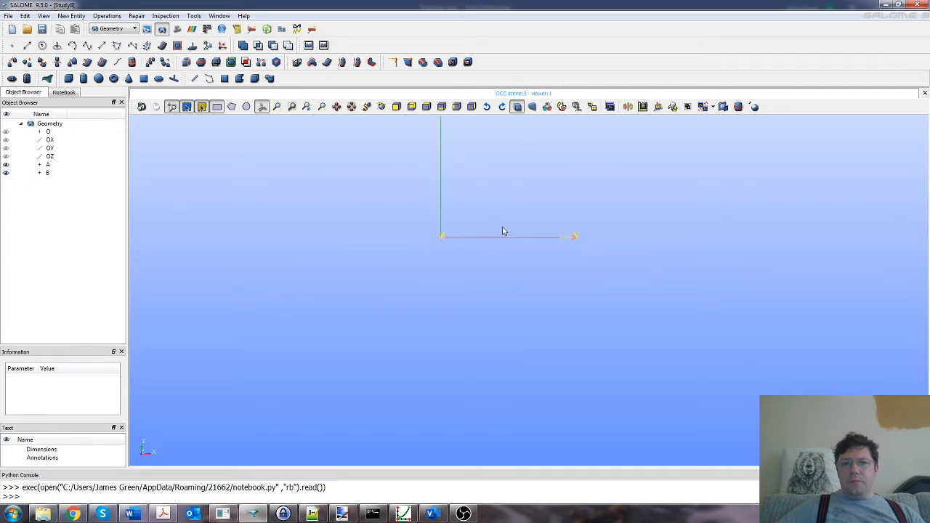
scroll(503, 231, "up", 4)
scroll(503, 231, "up", 1)
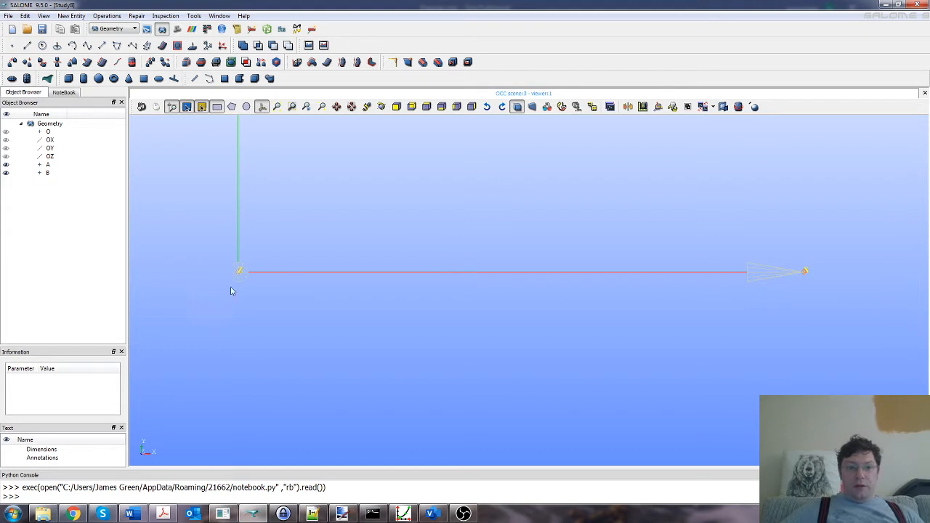
left_click(805, 272)
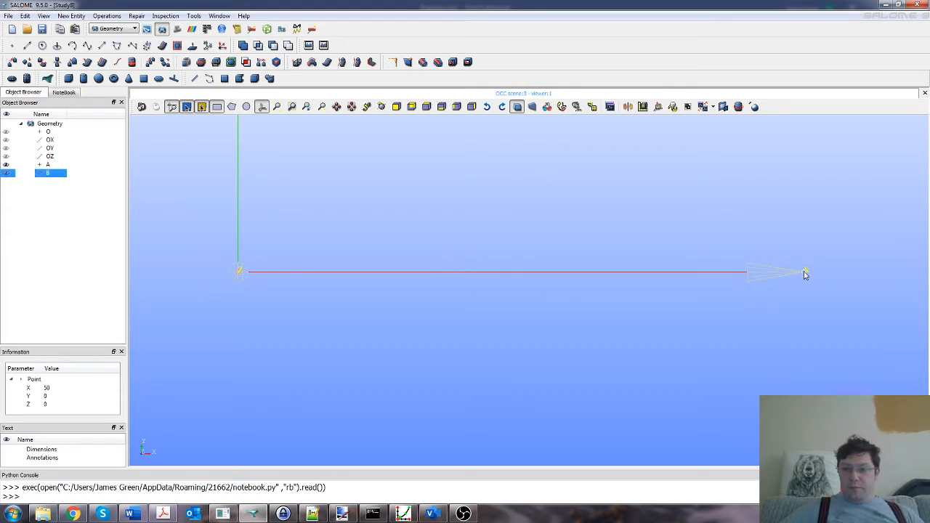
left_click(240, 274)
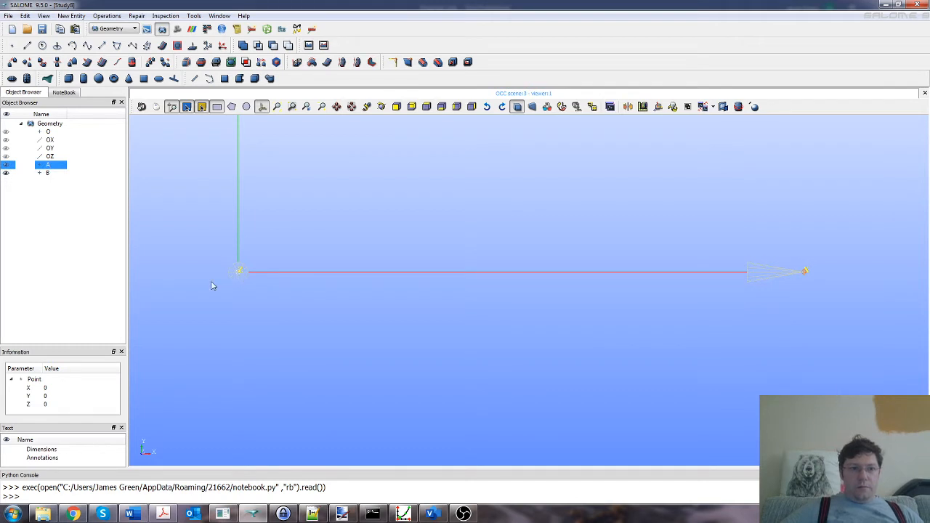
left_click(50, 175)
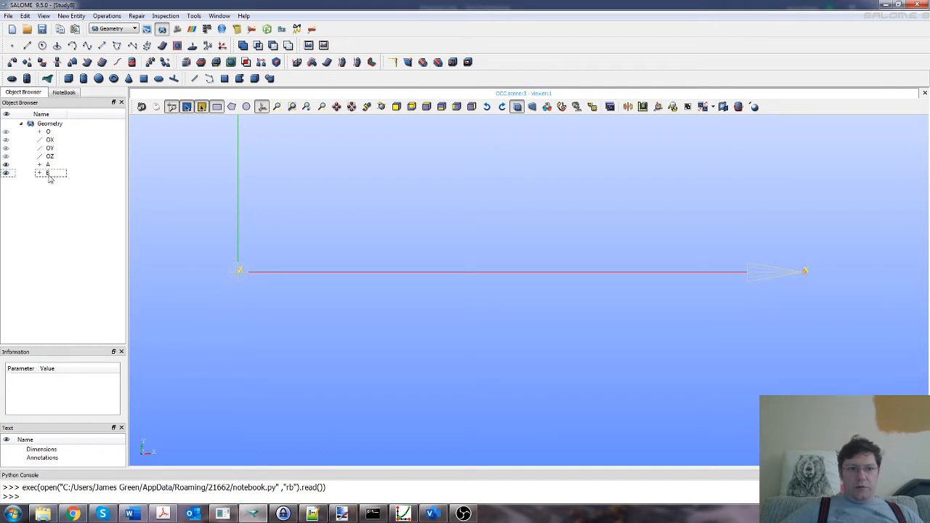
right_click(49, 177)
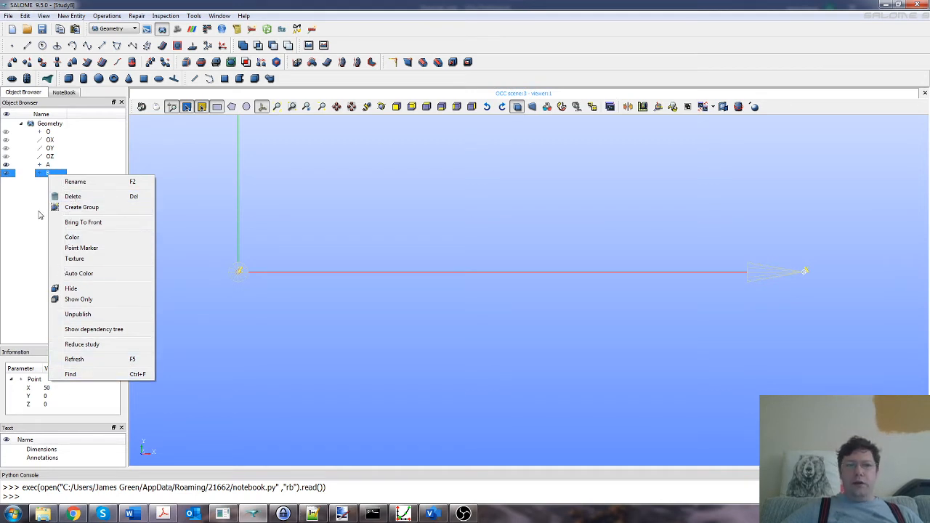
left_click(17, 220)
left_click(42, 178)
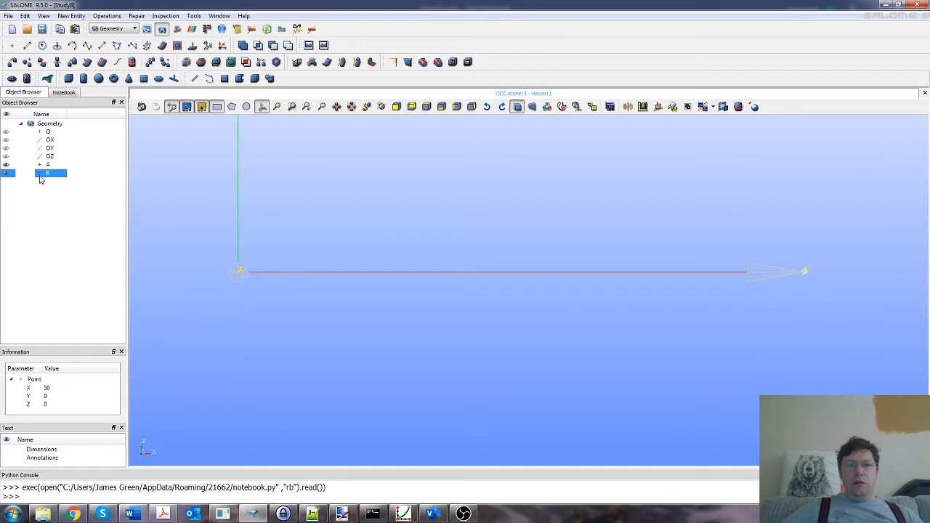
left_click(67, 94)
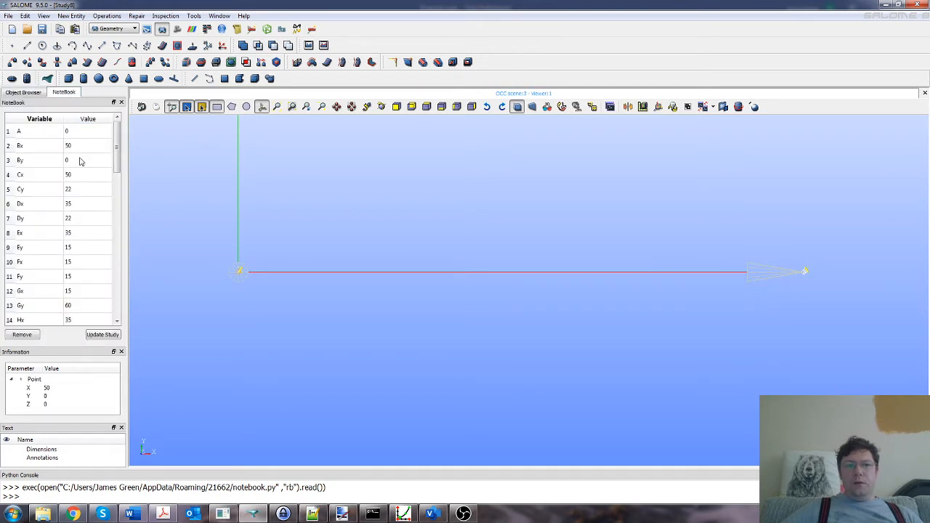
left_click(32, 94)
left_click(46, 210)
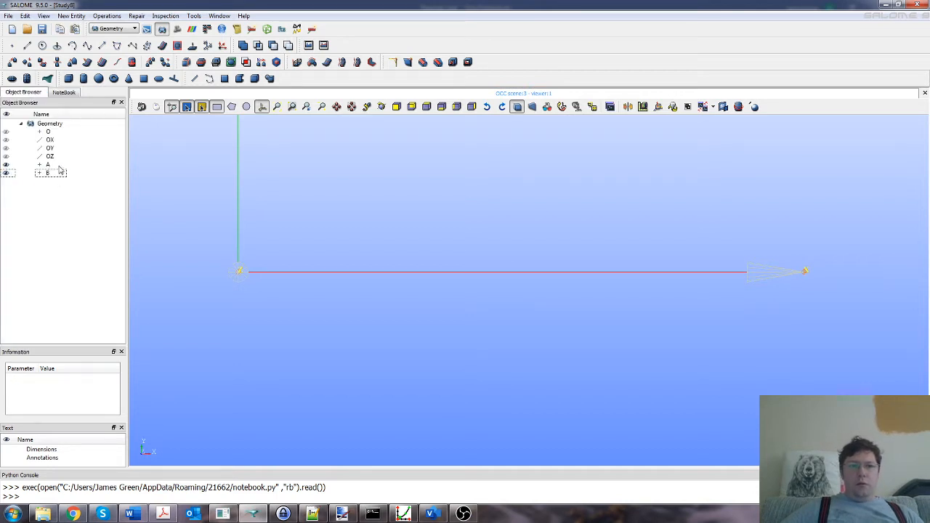
- Create a point named C with the notebook variables Cx and Cy as its X and Y coordinates
left_click(73, 16)
mouse_move(109, 32)
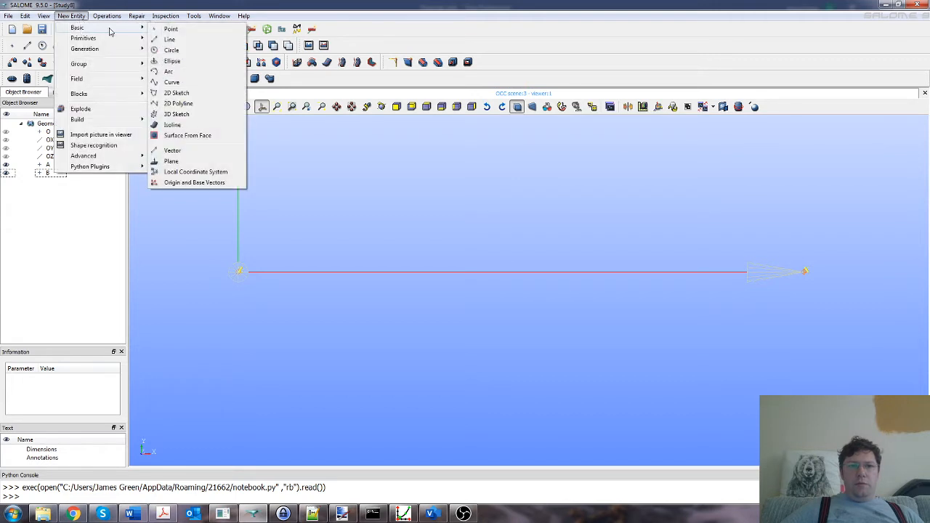
left_click(171, 29)
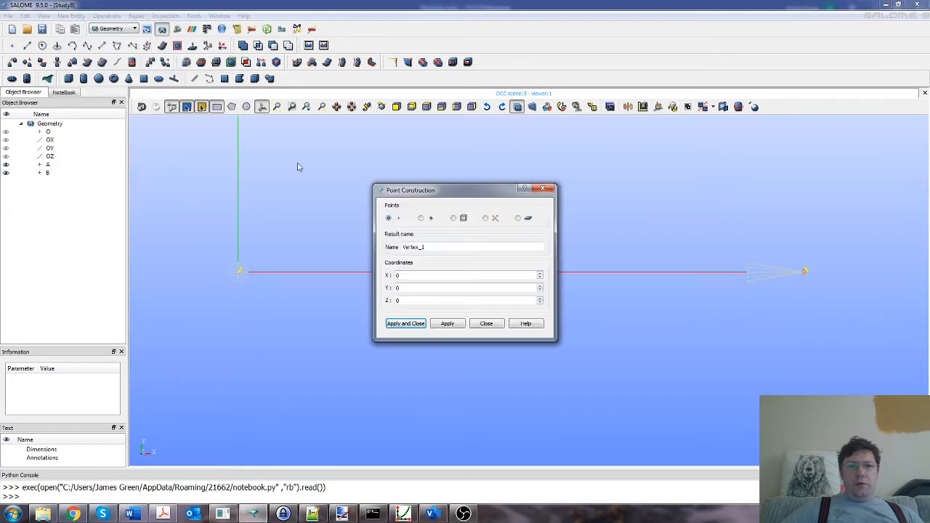
double_click(431, 247)
type("C")
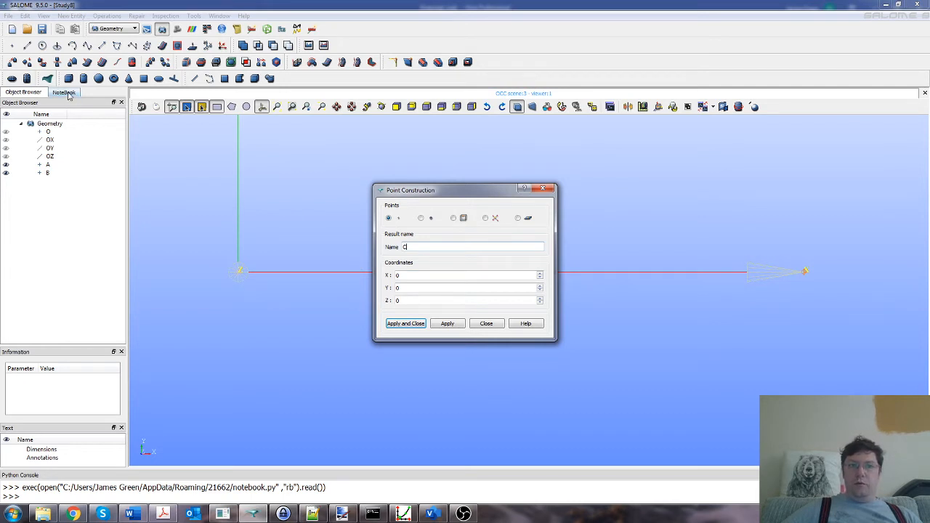
double_click(407, 275)
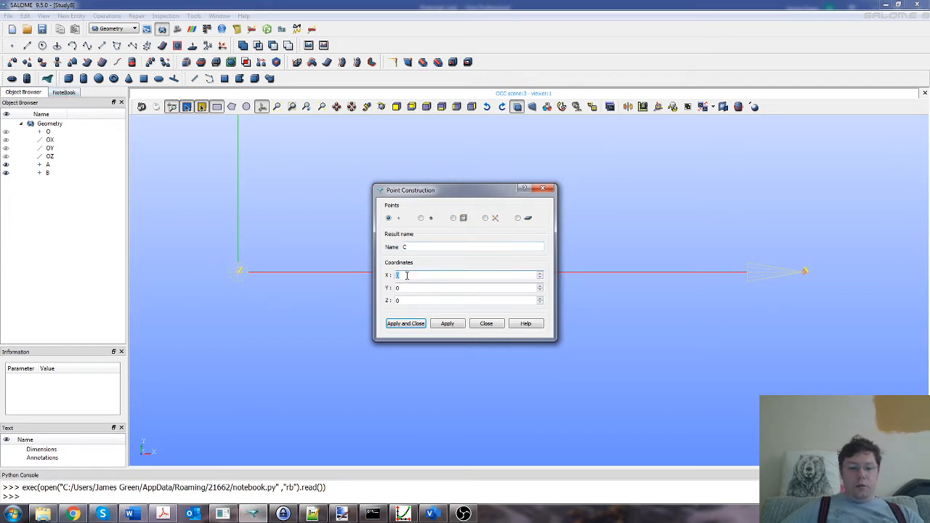
type("Cx")
type("Cy")
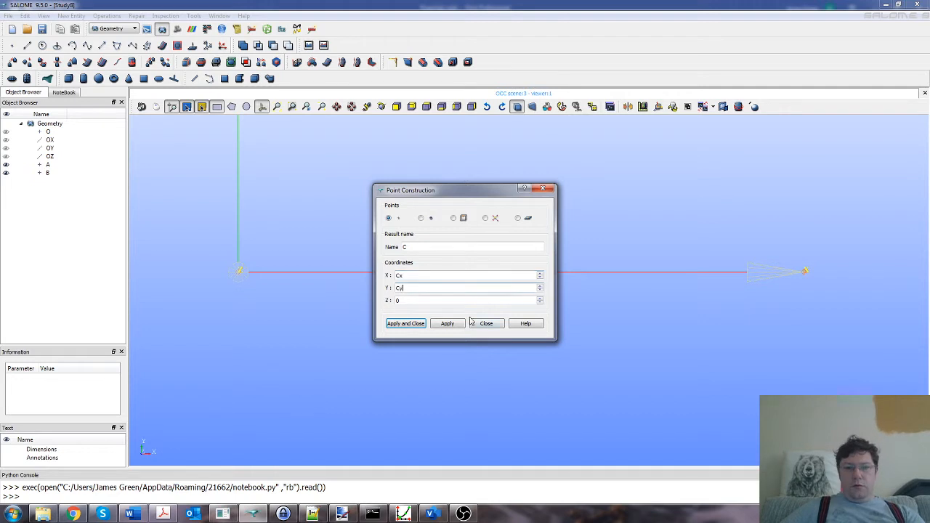
left_click(410, 325)
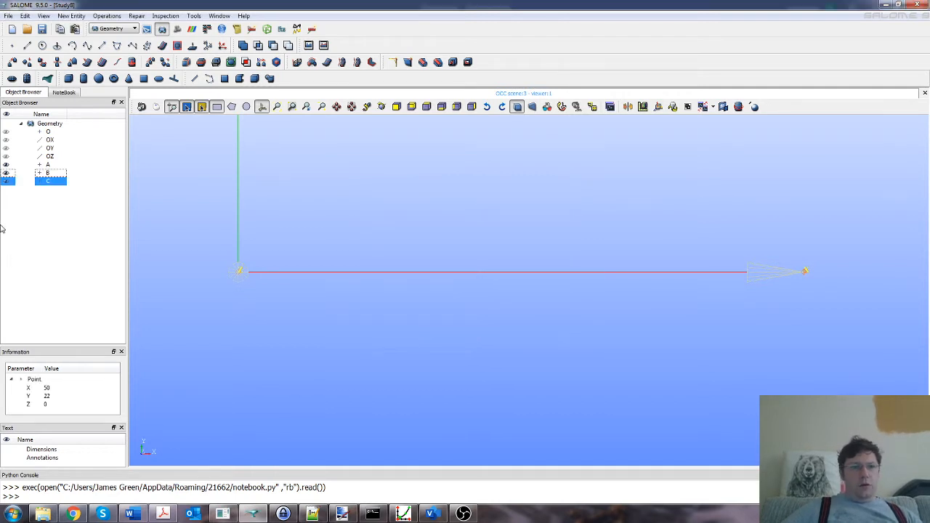
- Create a point named D with the notebook variables Dx and Dy as its X and Y coordinates
left_click(71, 15)
mouse_move(133, 27)
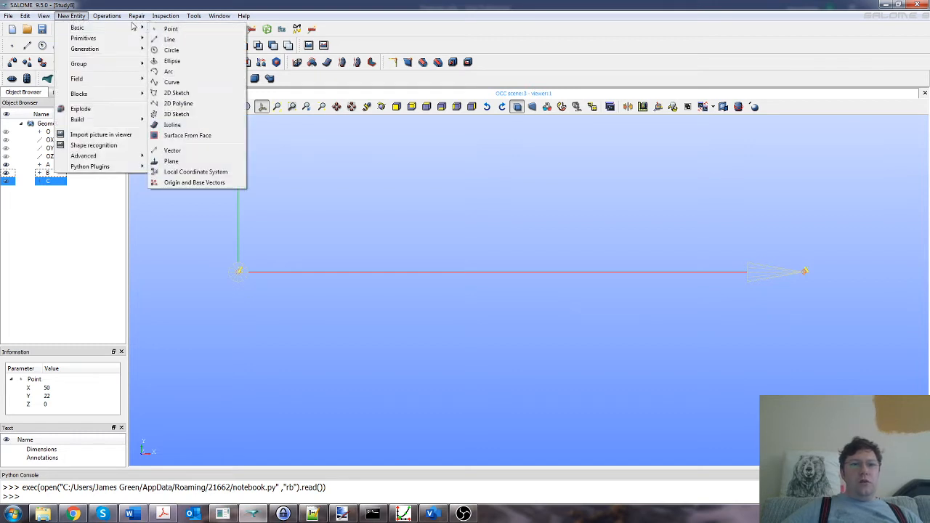
left_click(168, 29)
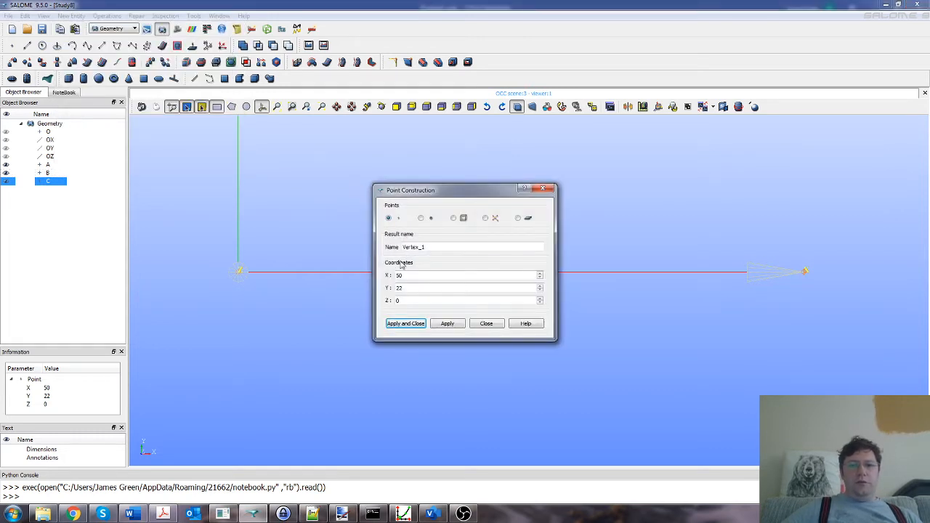
left_click_drag(425, 247, 396, 246)
type("D")
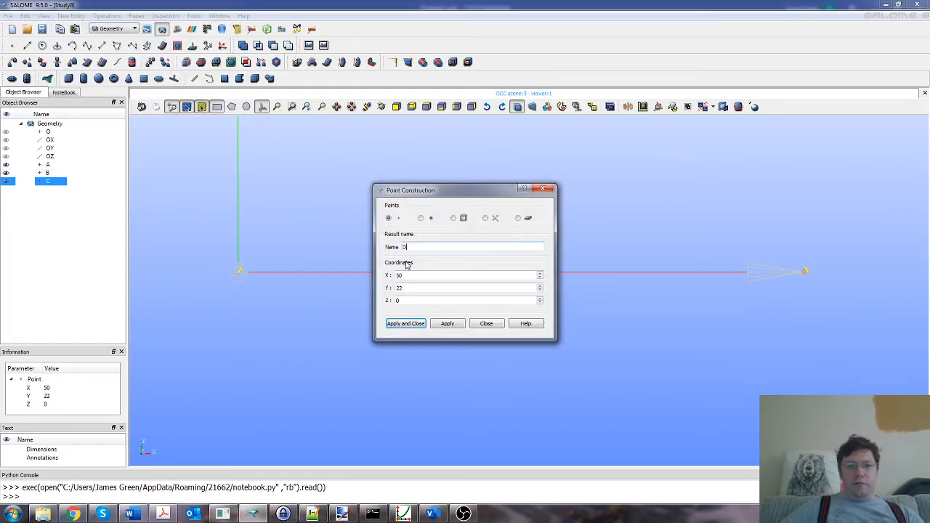
key("Tab")
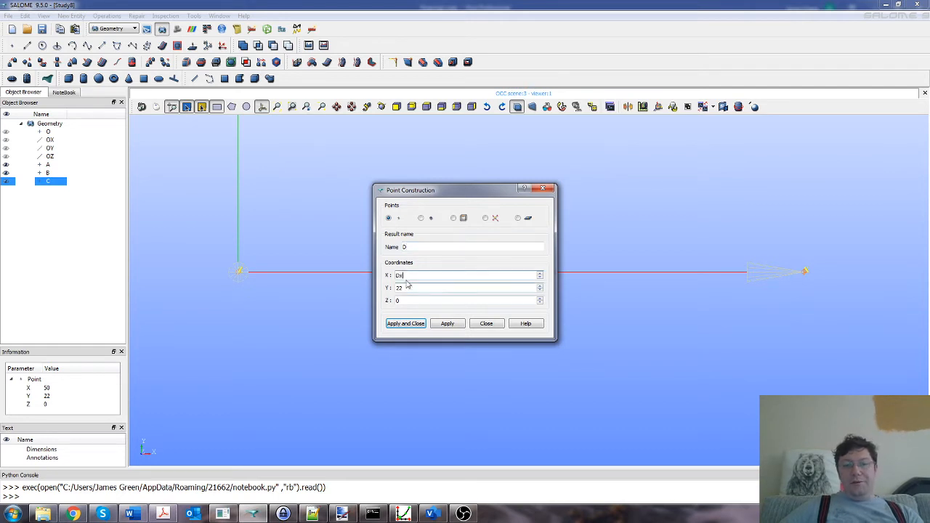
type("Dy")
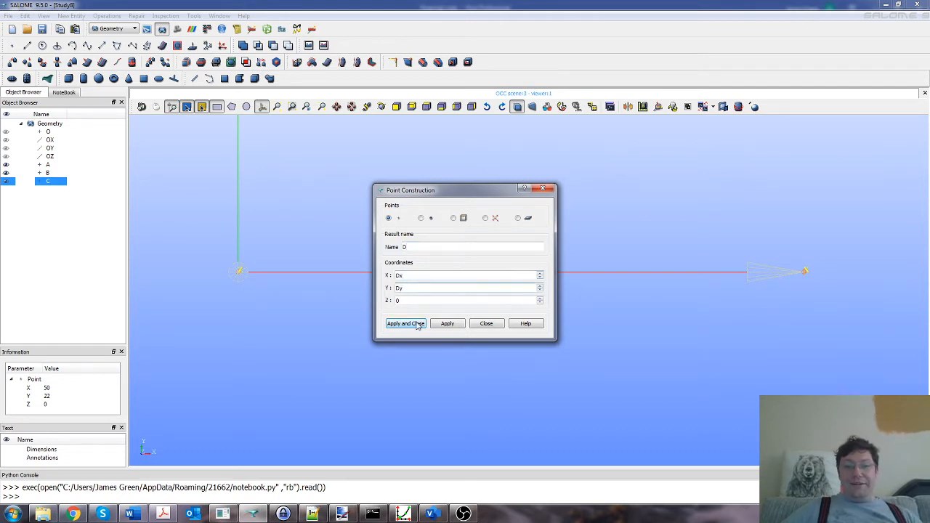
left_click(410, 322)
left_click(71, 15)
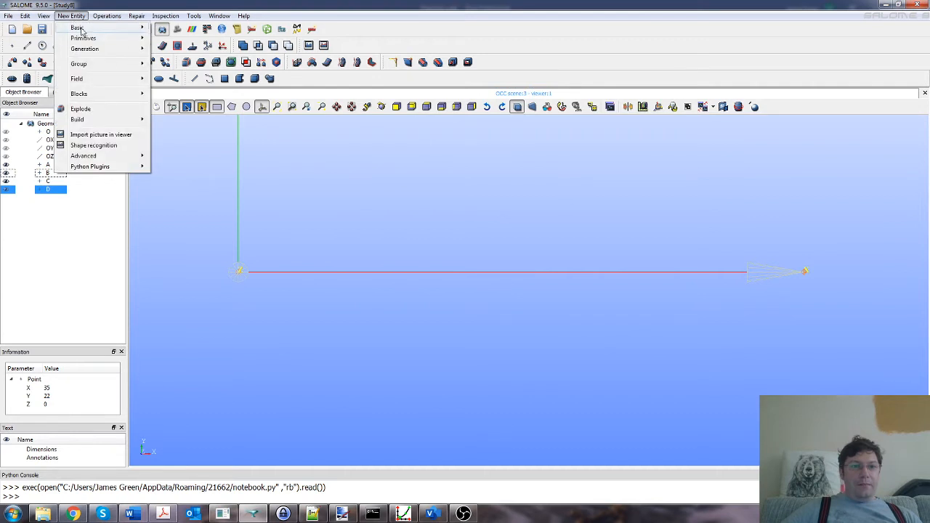
mouse_move(109, 28)
left_click(175, 39)
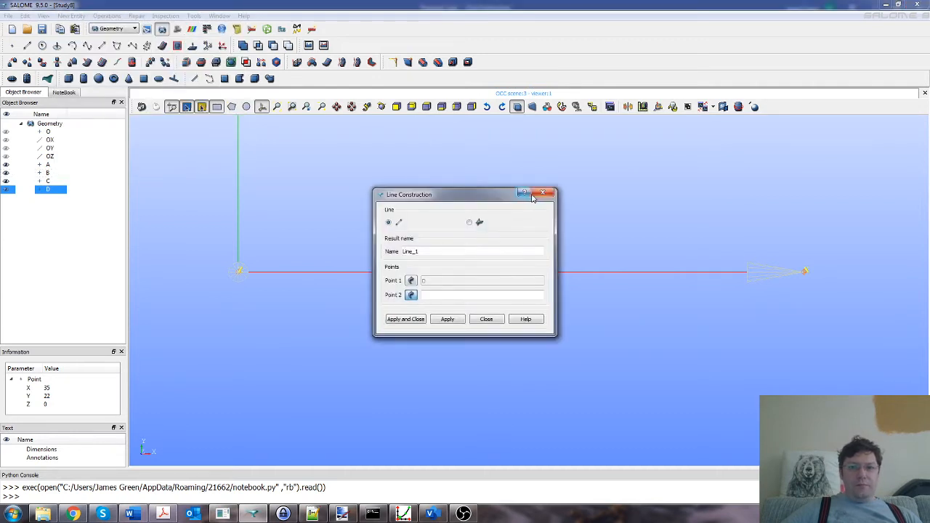
key("Escape")
- Create a point named E with the notebook variables Ex and Ey as its X and Y coordinates
left_click(72, 15)
mouse_move(109, 28)
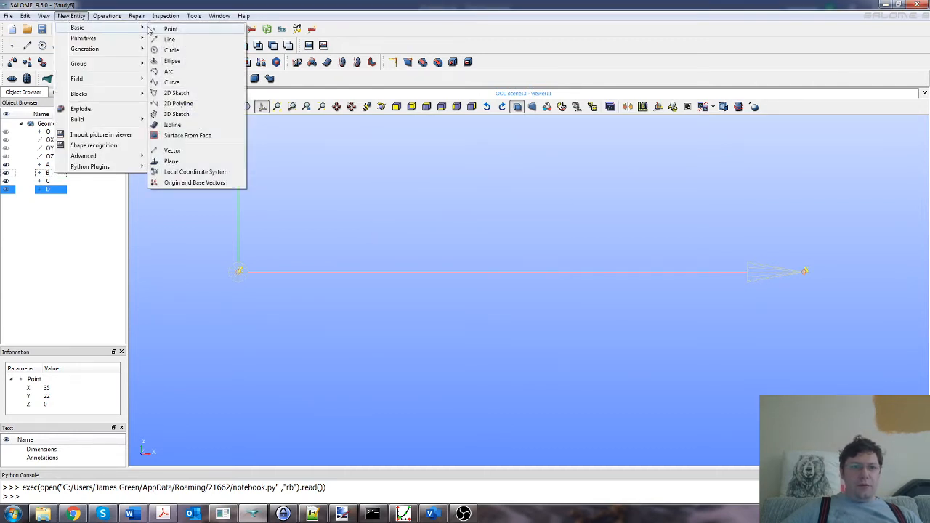
left_click(174, 27)
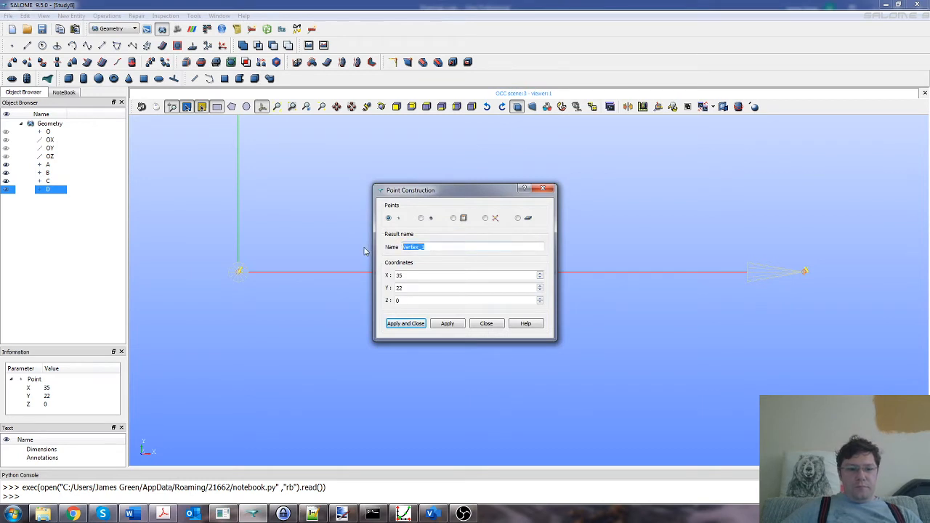
type("E")
key("Tab")
type("Ex")
key("Tab")
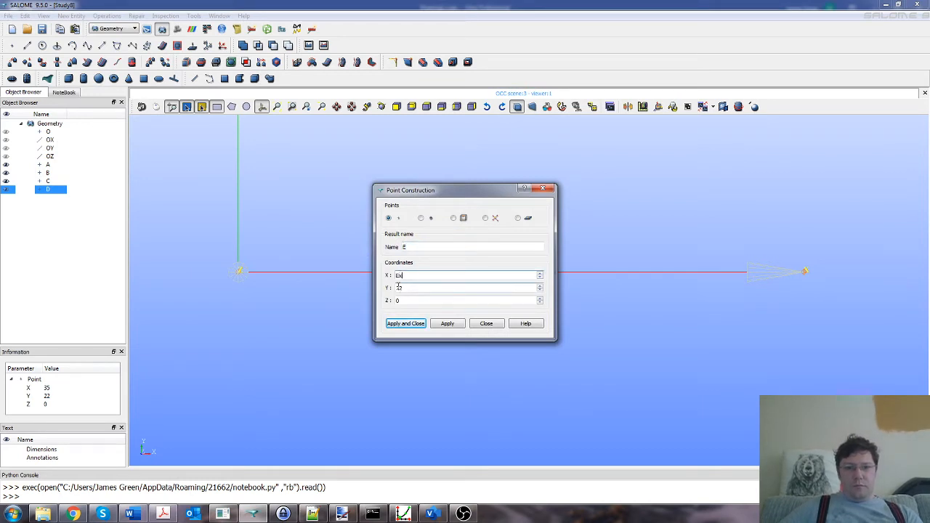
type("Ey")
left_click(407, 324)
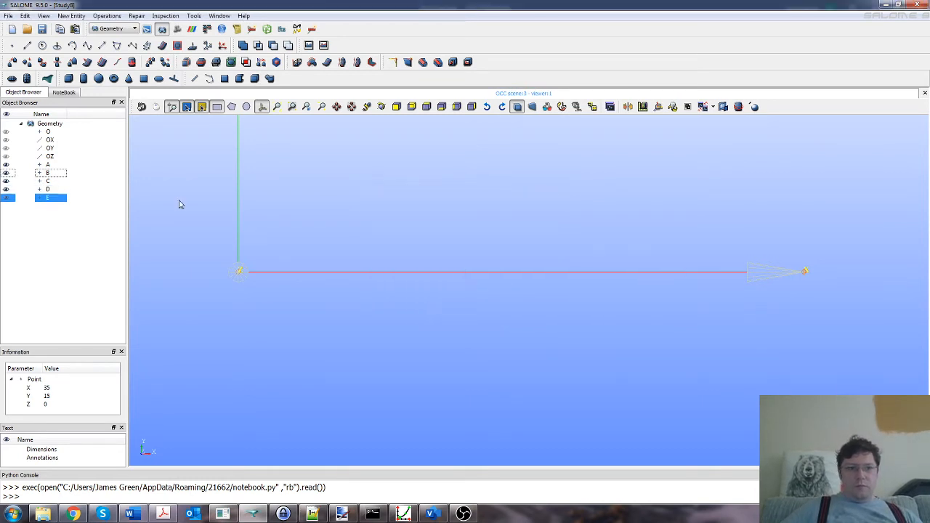
- Create a point named F with the notebook variables Fx and Fy as its X and Y coordinates
left_click(72, 15)
mouse_move(77, 29)
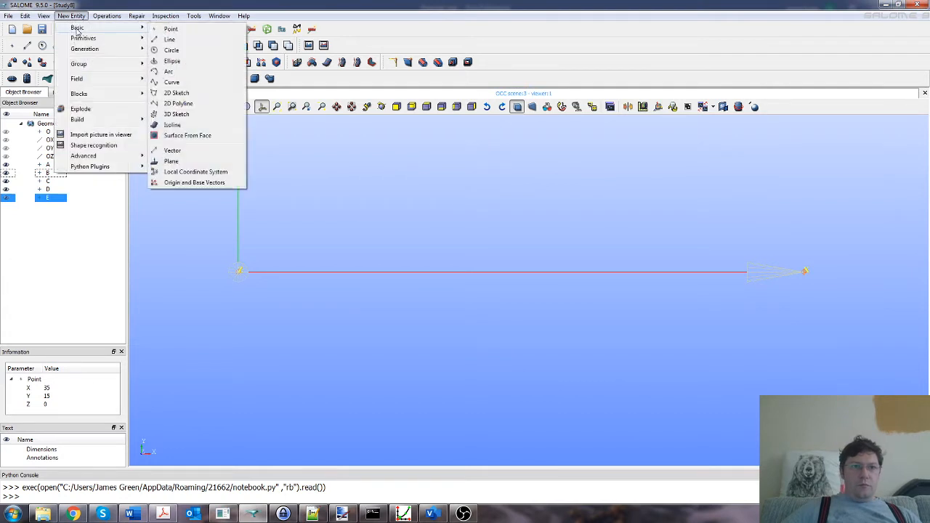
left_click(171, 29)
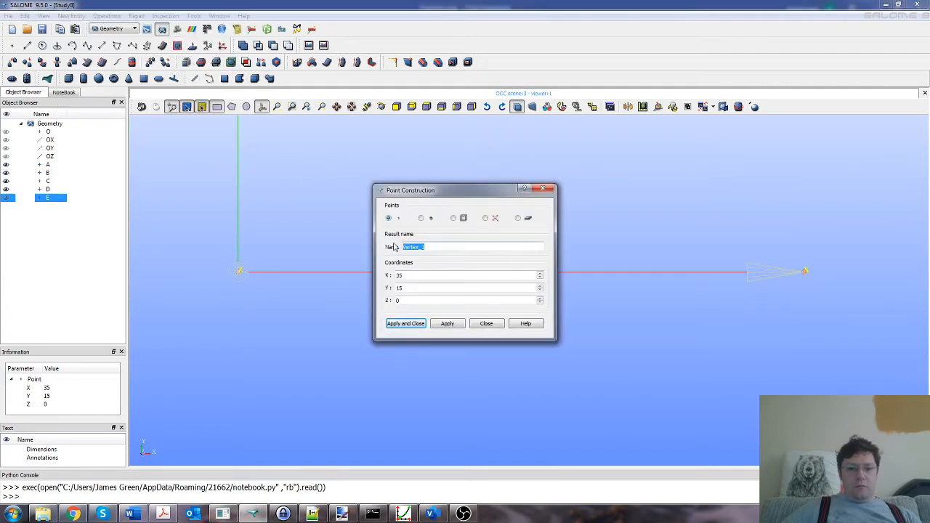
type("F")
key("Tab")
type("Fx")
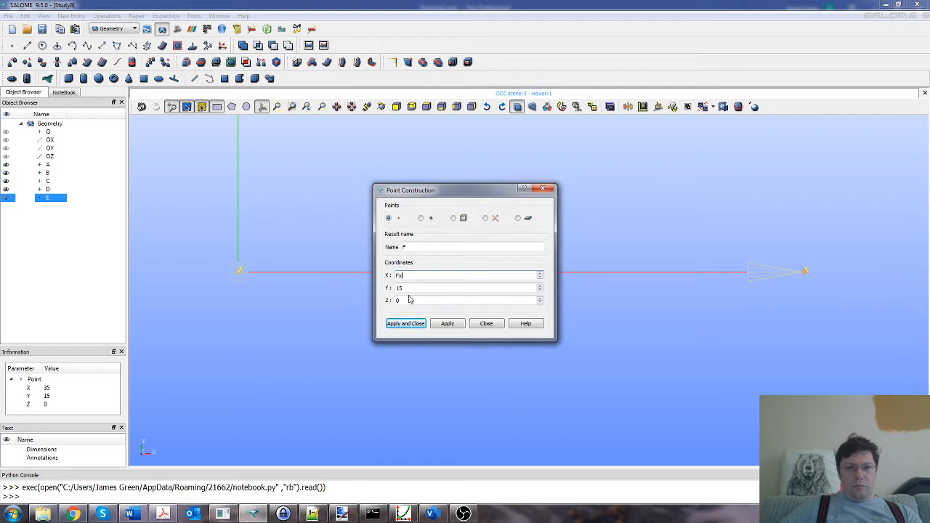
double_click(409, 287)
type("Fy")
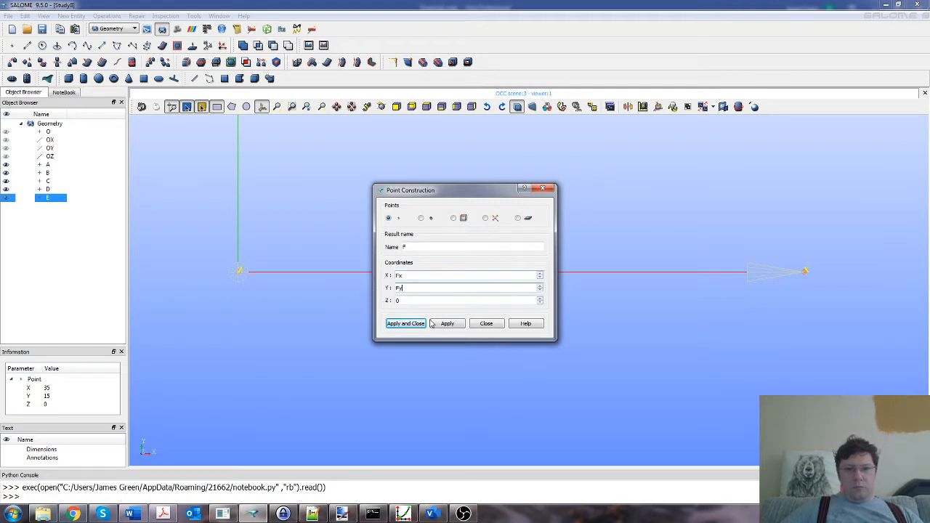
left_click(416, 324)
- Create a point named G with the notebook variables Gx and Gy as its X and Y coordinates
left_click(71, 15)
mouse_move(73, 28)
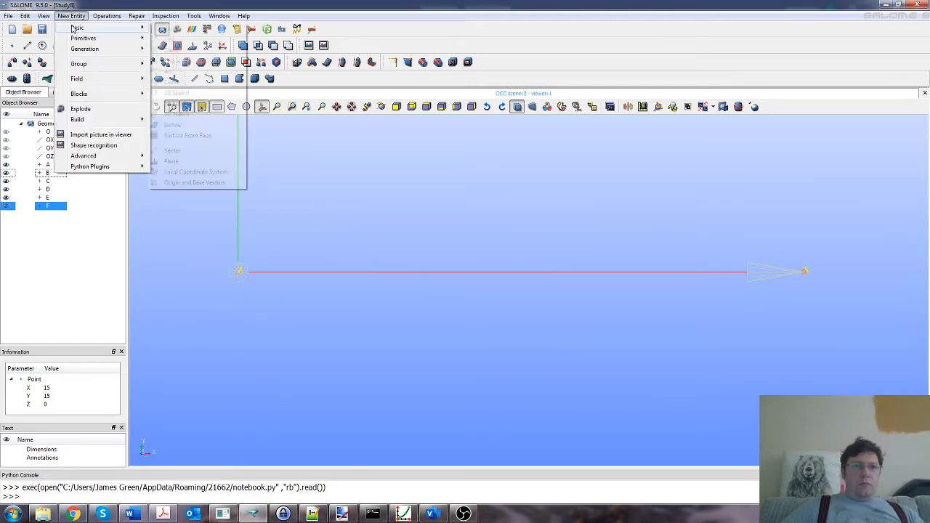
left_click(171, 28)
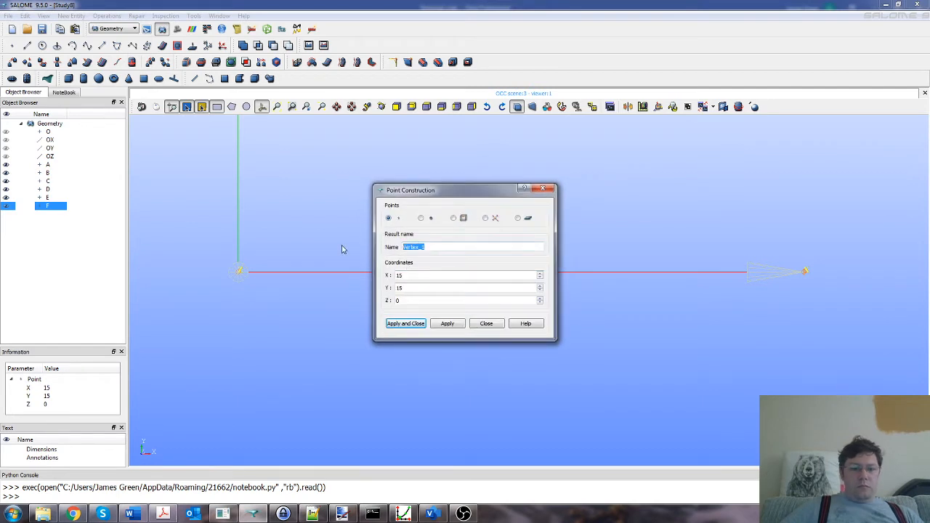
type("G")
key("Tab")
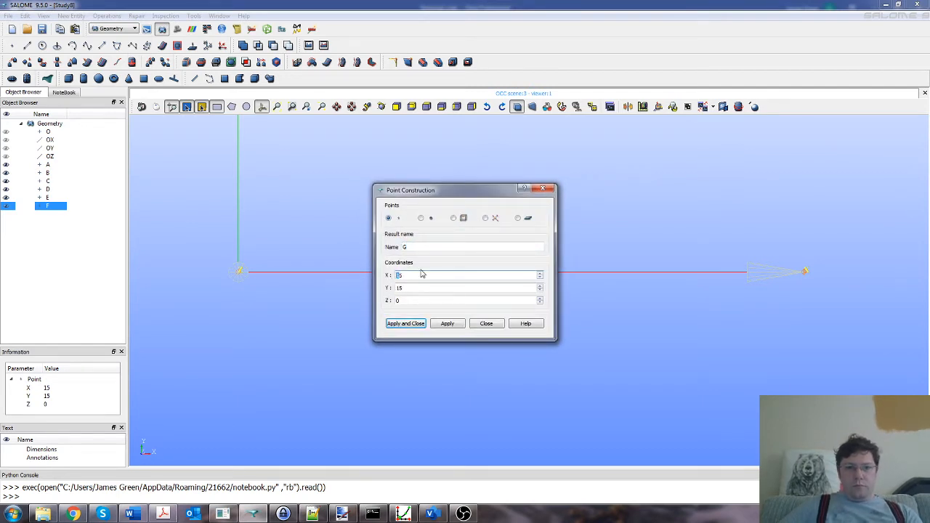
type("Gx")
key("Tab")
type("Gy")
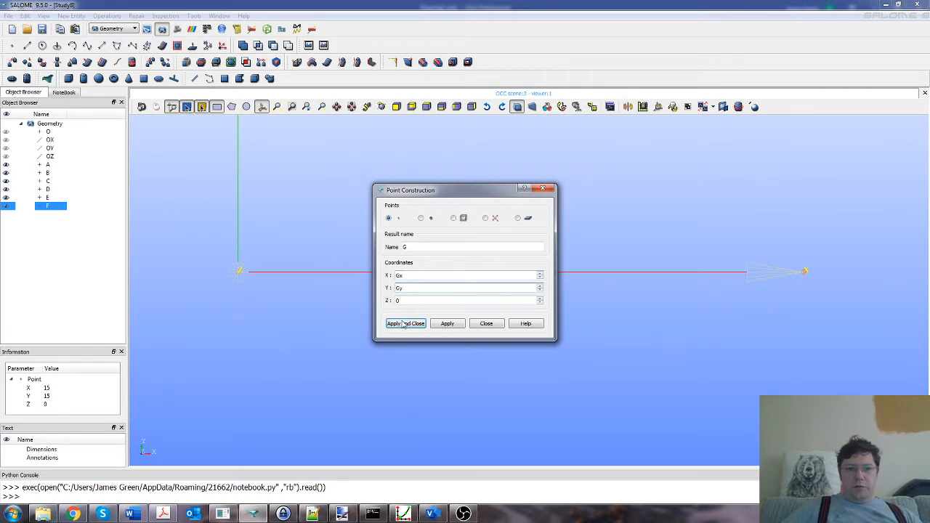
left_click(404, 324)
- Create a point named H with the notebook variables Hx and Hy as its X and Y coordinates
left_click(71, 15)
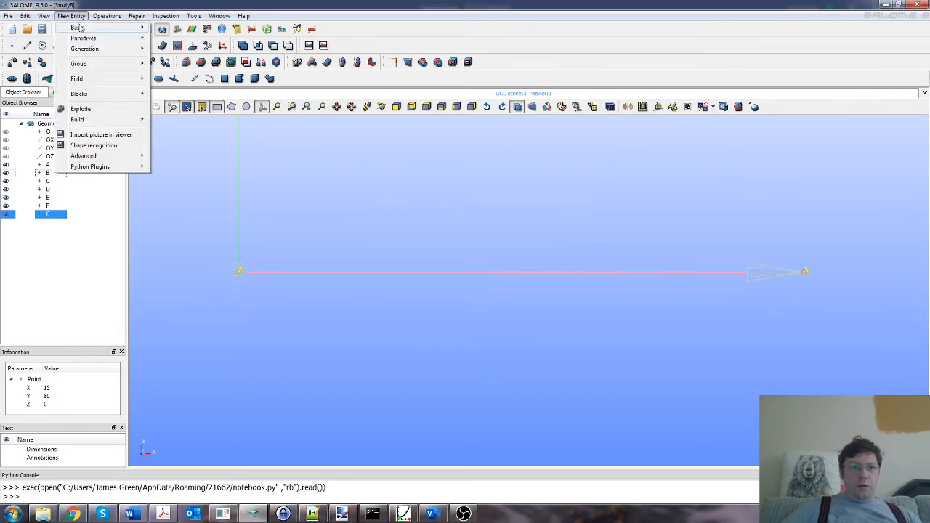
mouse_move(77, 28)
left_click(178, 27)
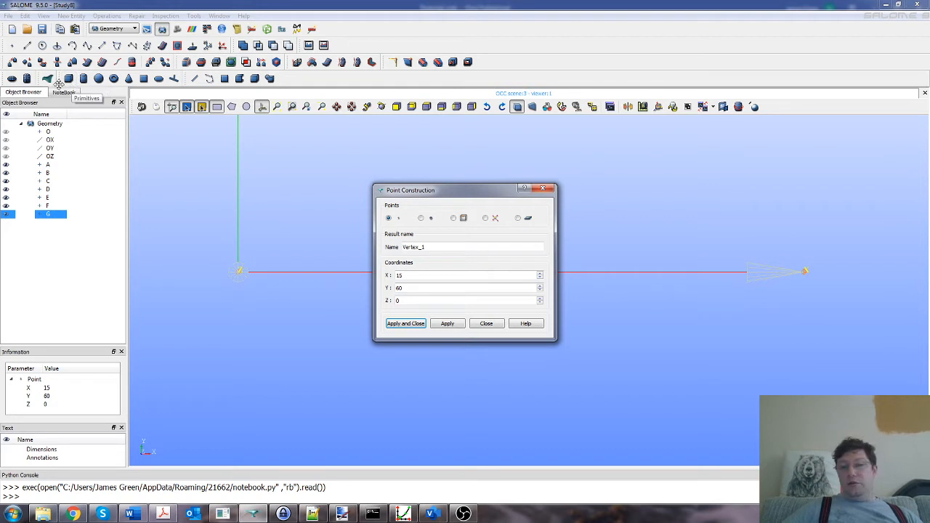
left_click_drag(435, 249, 359, 246)
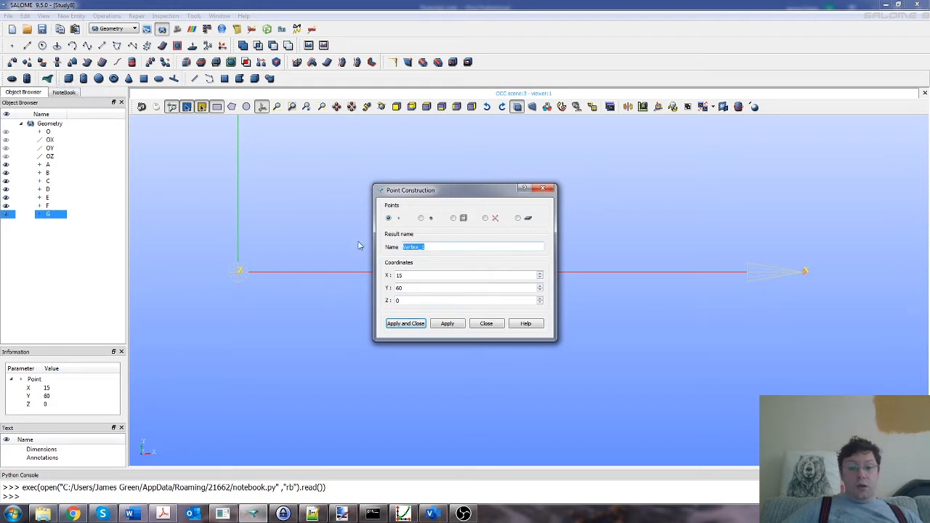
type("H")
left_click_drag(413, 277, 393, 281)
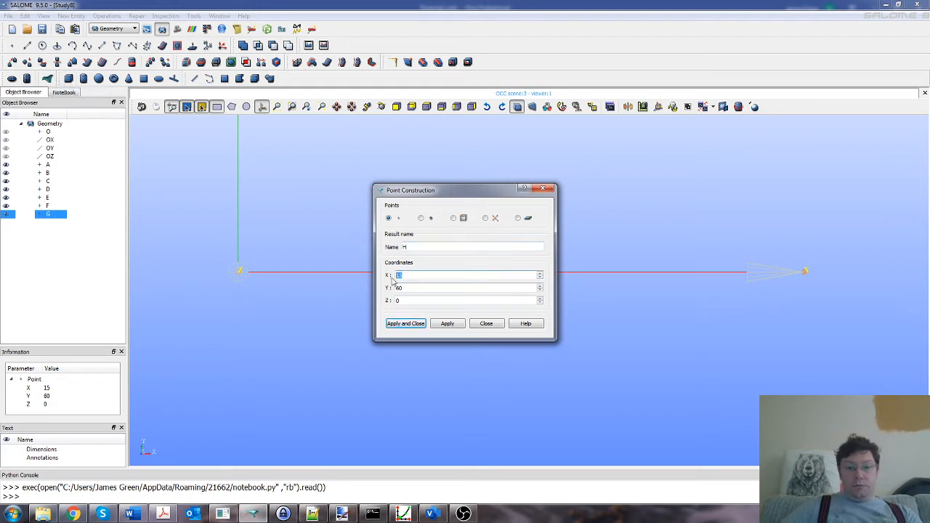
type("Hx")
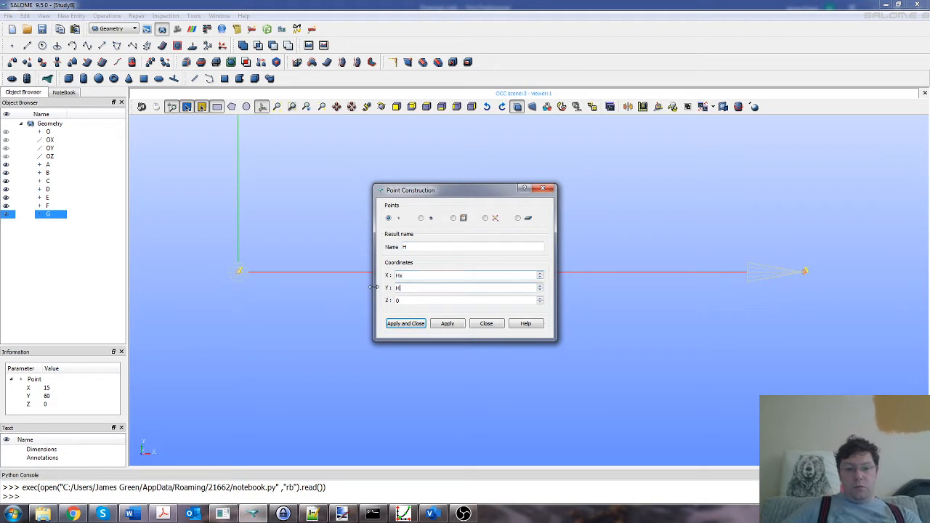
type("Hy")
left_click(406, 323)
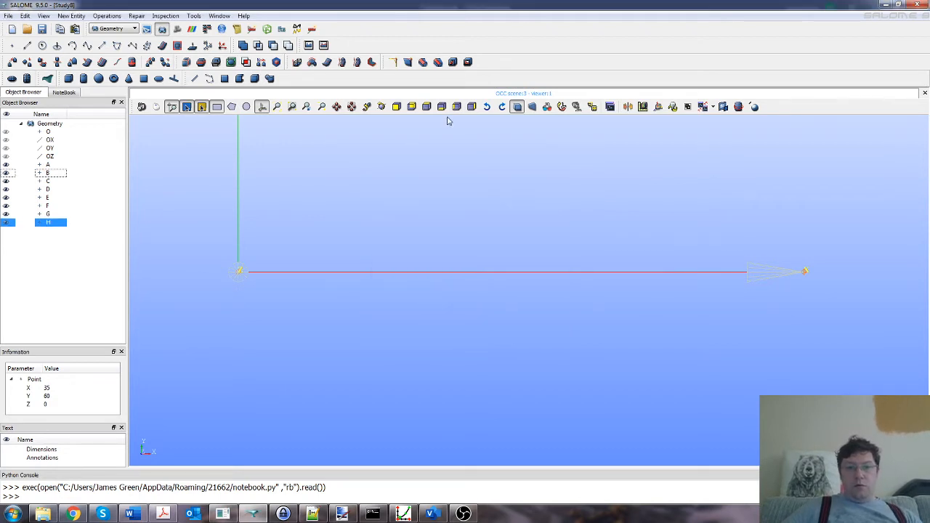
- Zoom out and pan the viewer to examine the layout of the created points relative to the axes
scroll(445, 153, "down", 4)
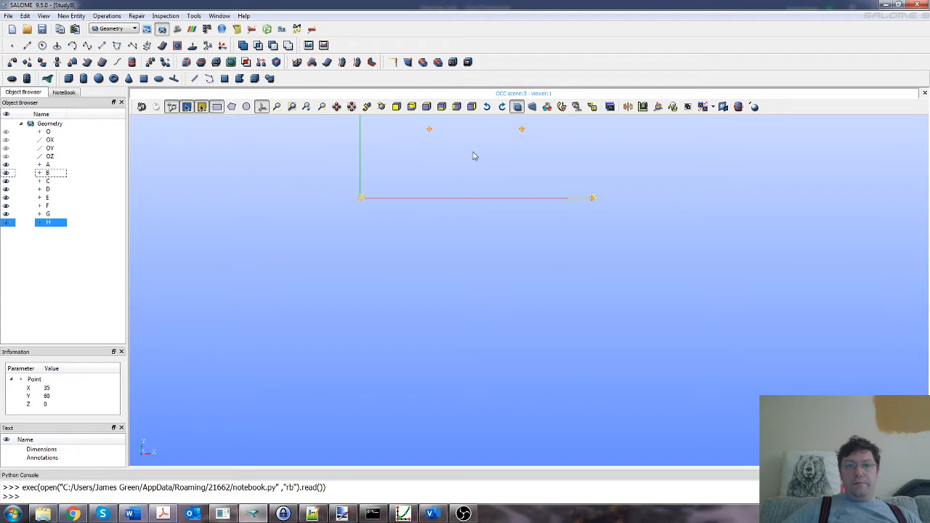
right_click(485, 174)
left_click(495, 143)
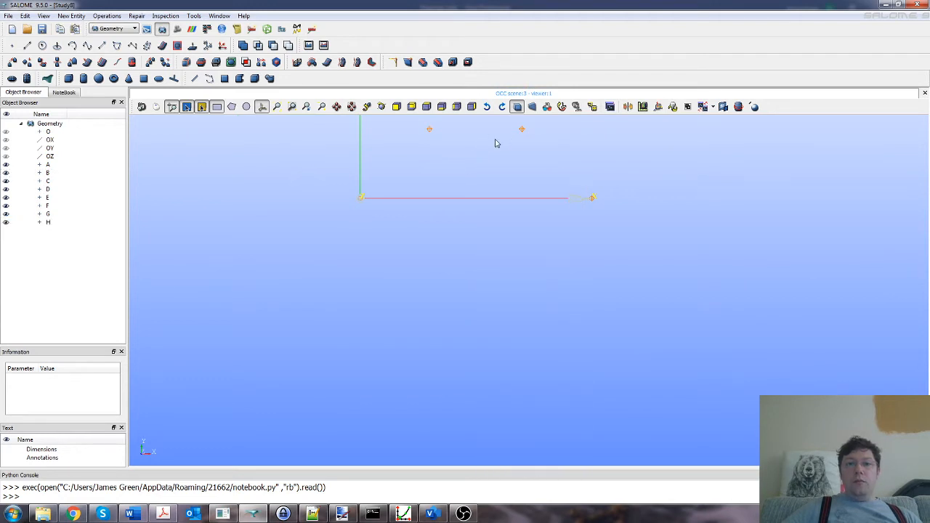
left_click(351, 106)
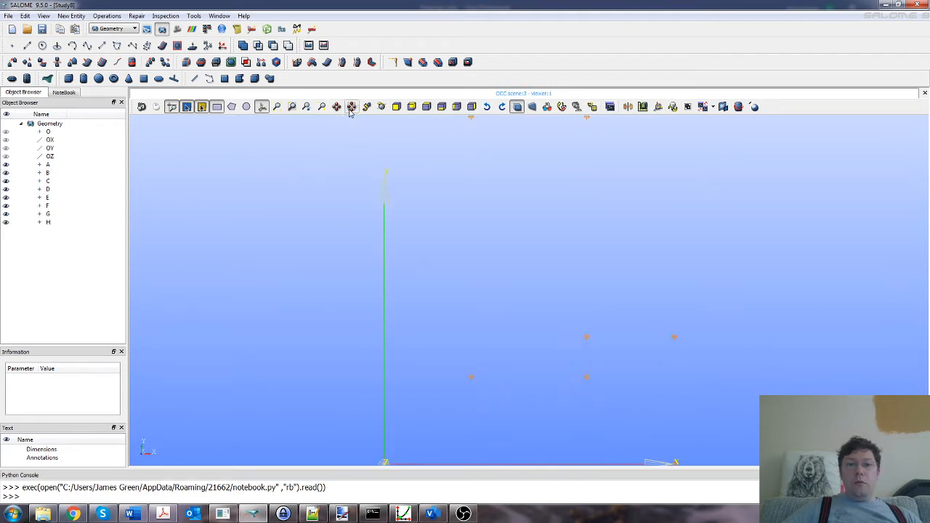
scroll(457, 261, "down", 1)
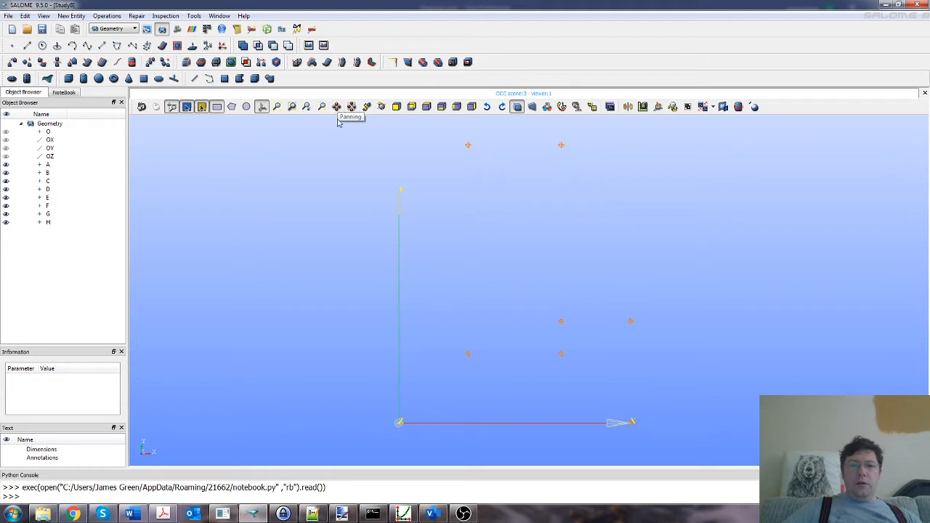
left_click(336, 106)
left_click_drag(401, 139, 419, 160)
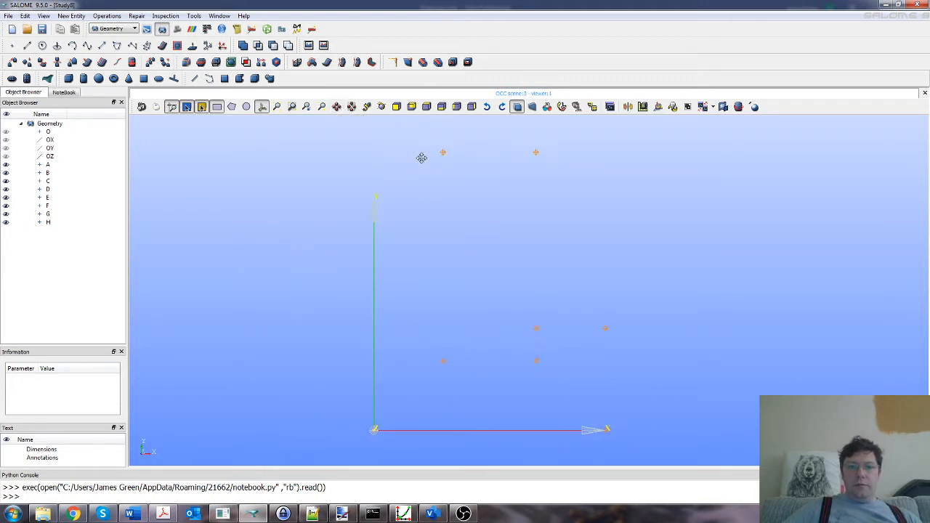
left_click(353, 106)
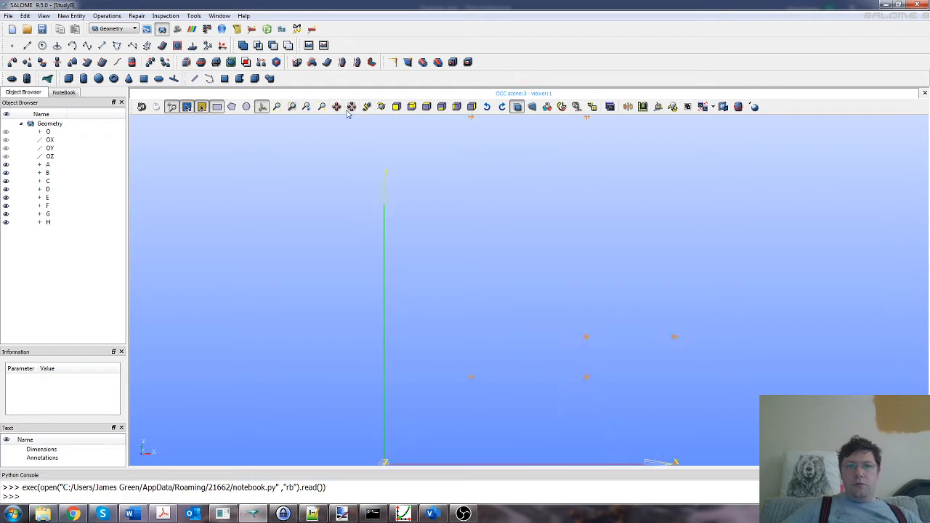
left_click(401, 217)
left_click(352, 106)
scroll(480, 170, "down", 2)
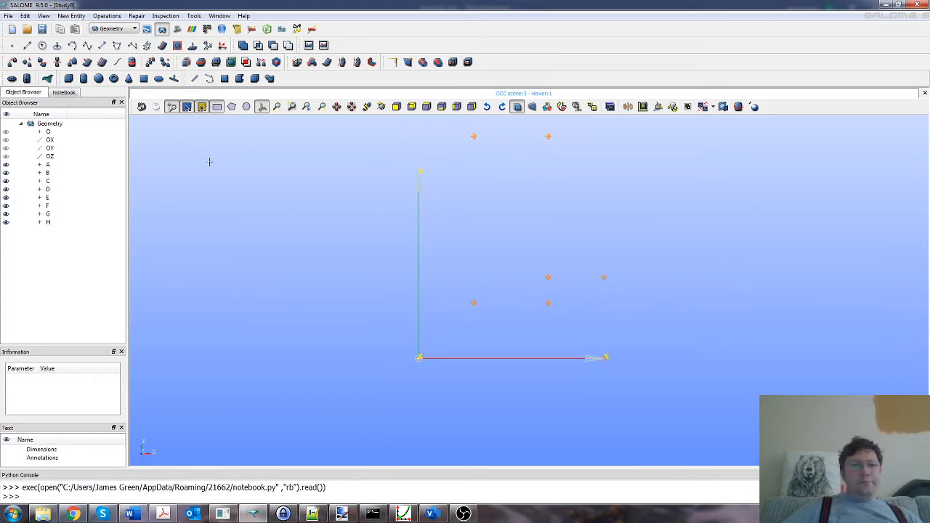
- Create a point named I with the notebook variables Ix and Iy as its X and Y coordinates
left_click(78, 16)
mouse_move(81, 26)
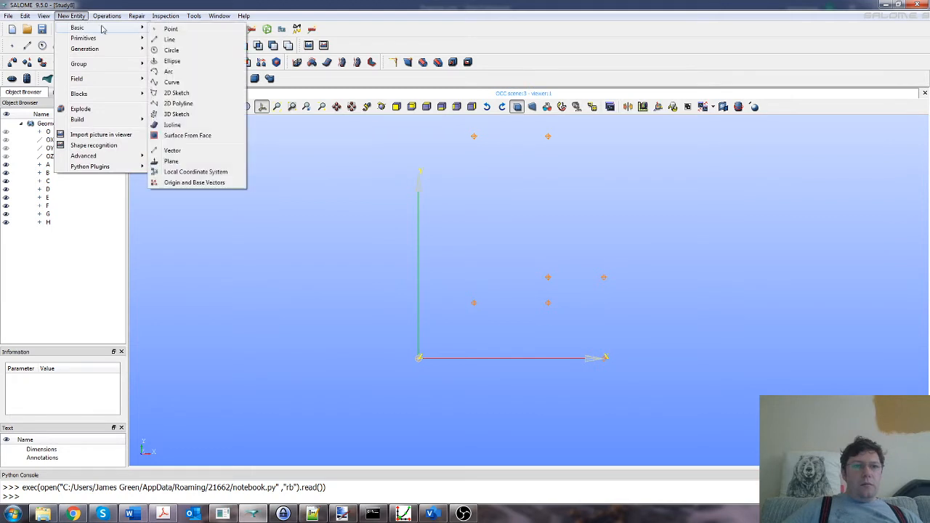
left_click(165, 29)
double_click(416, 248)
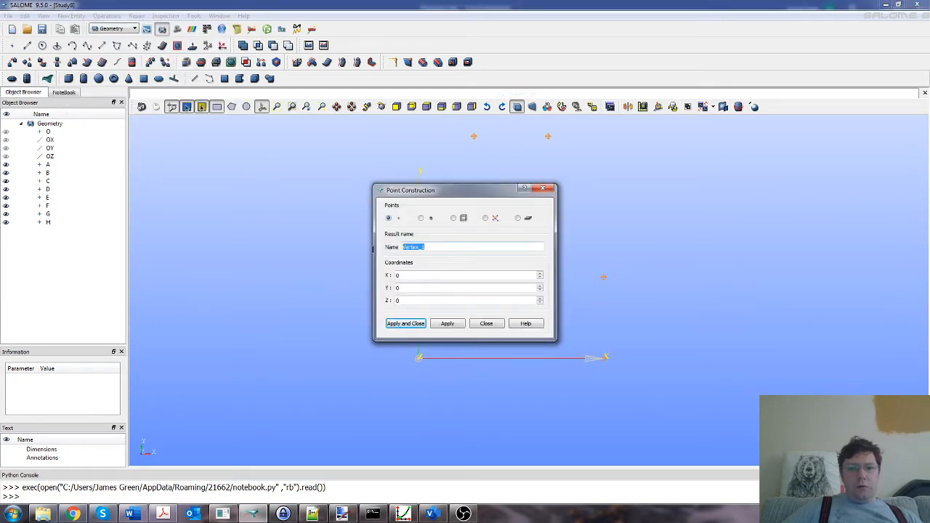
type("I")
key("Tab")
type("1x")
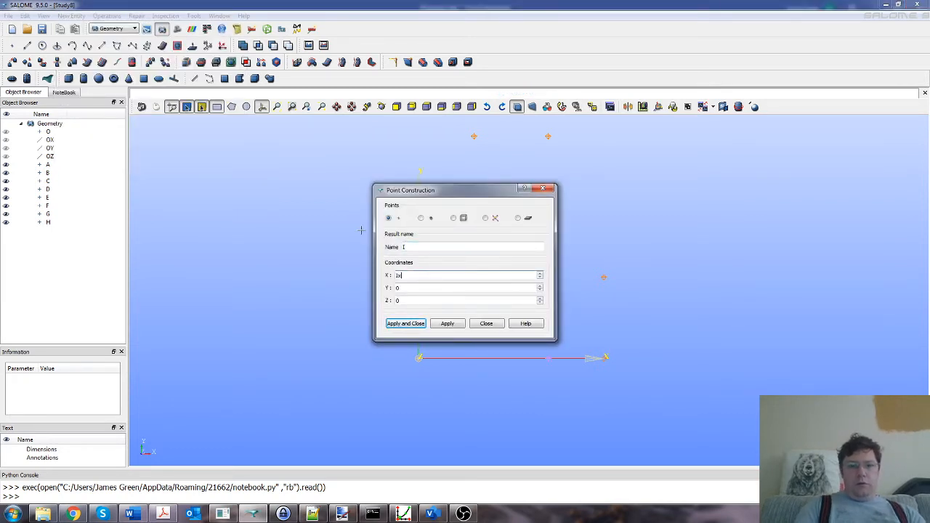
key("Tab")
type("1y")
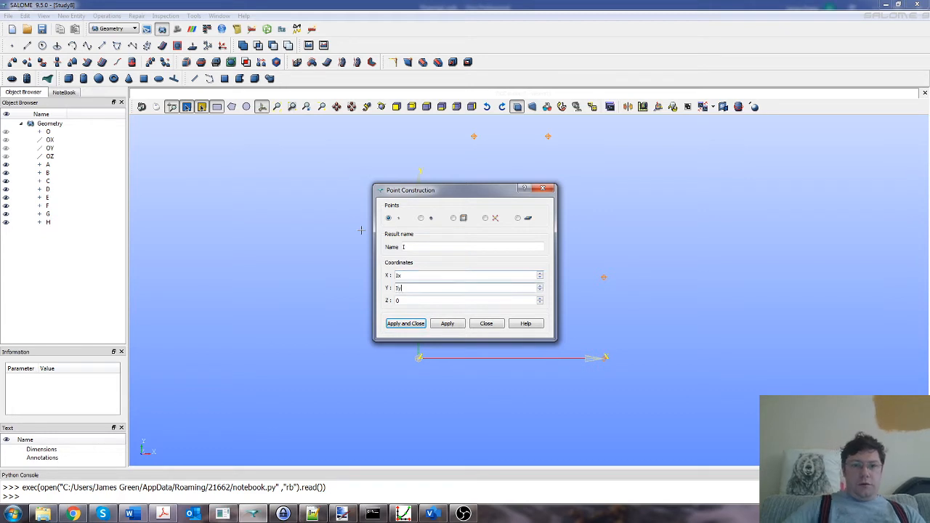
left_click(403, 324)
left_click(71, 15)
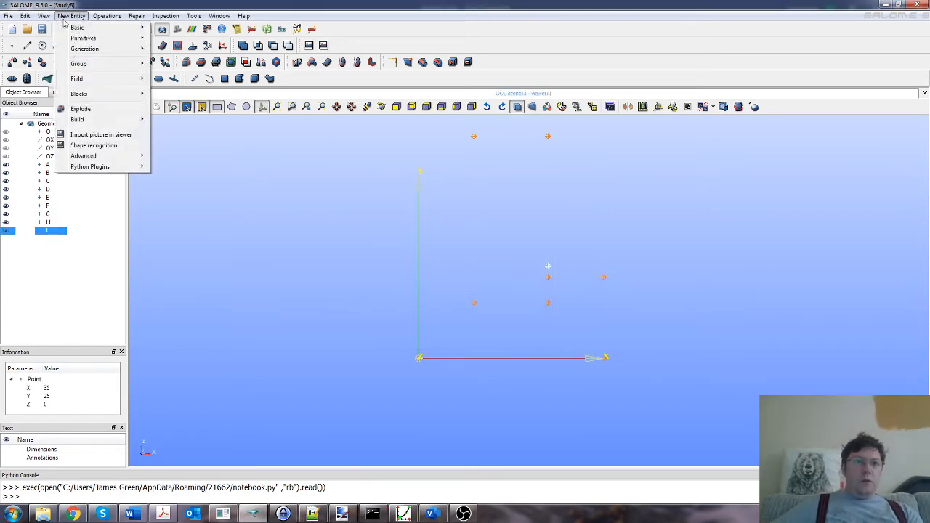
mouse_move(90, 27)
left_click(218, 29)
left_click(221, 31)
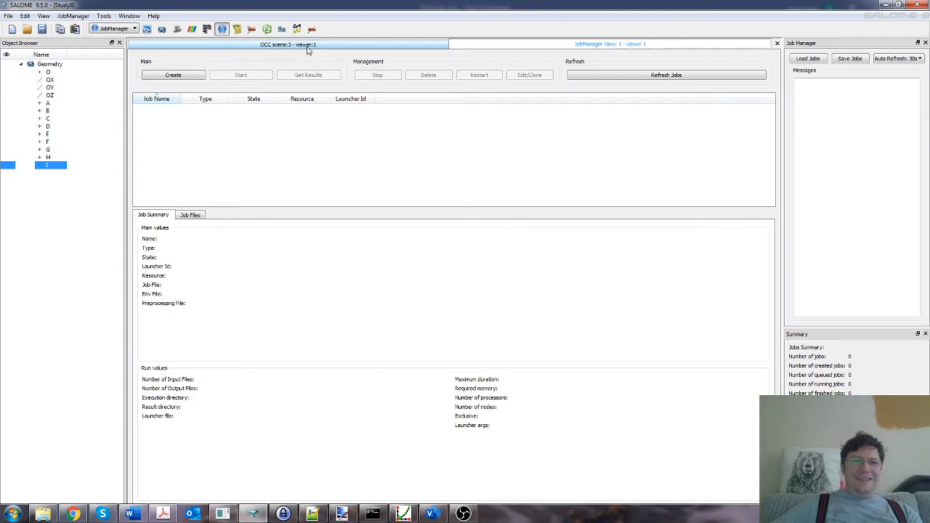
left_click(114, 28)
left_click(107, 54)
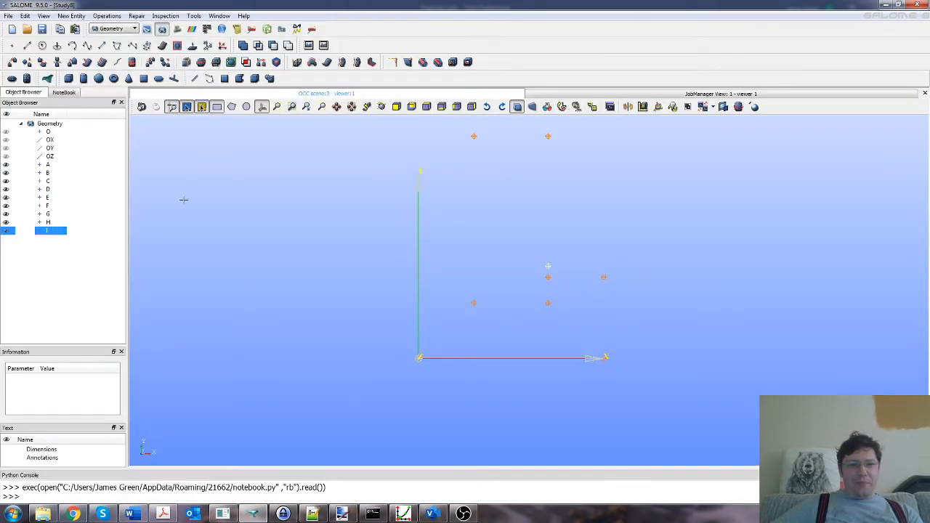
- Create a point named J with the notebook variables Jx and Jy as its X and Y coordinates
left_click(71, 16)
mouse_move(124, 27)
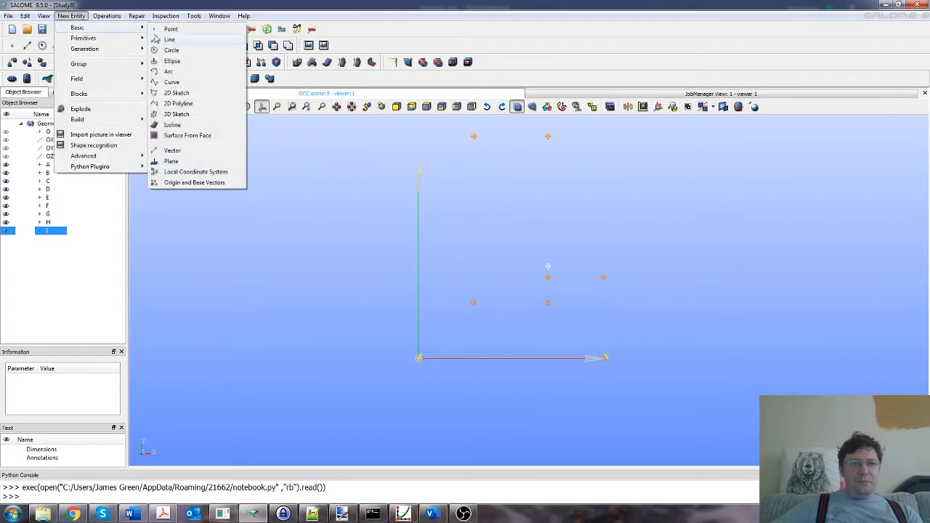
left_click(170, 28)
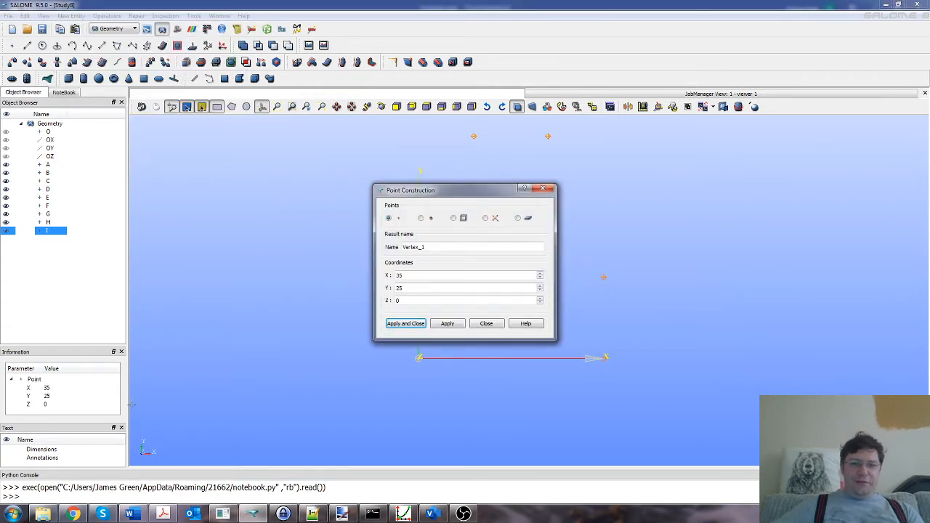
left_click_drag(441, 249, 393, 251)
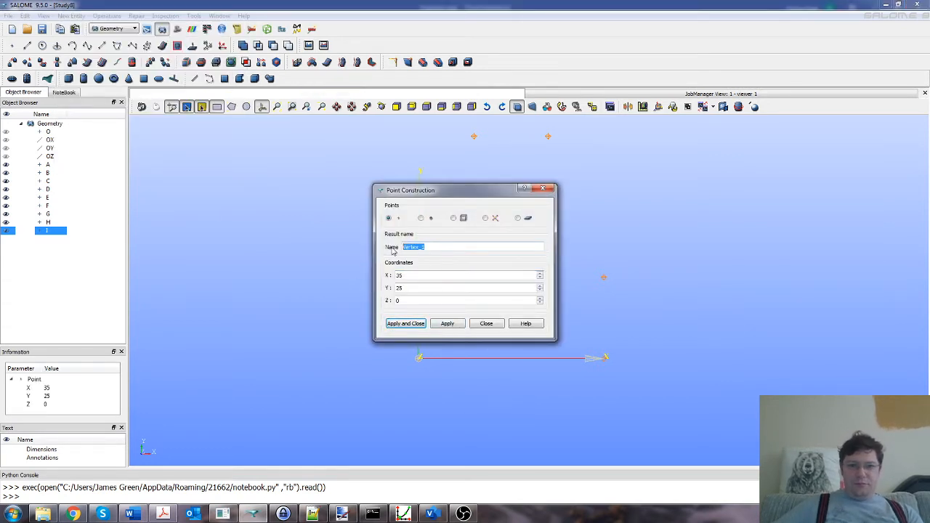
type("I")
key("Tab")
type("1")
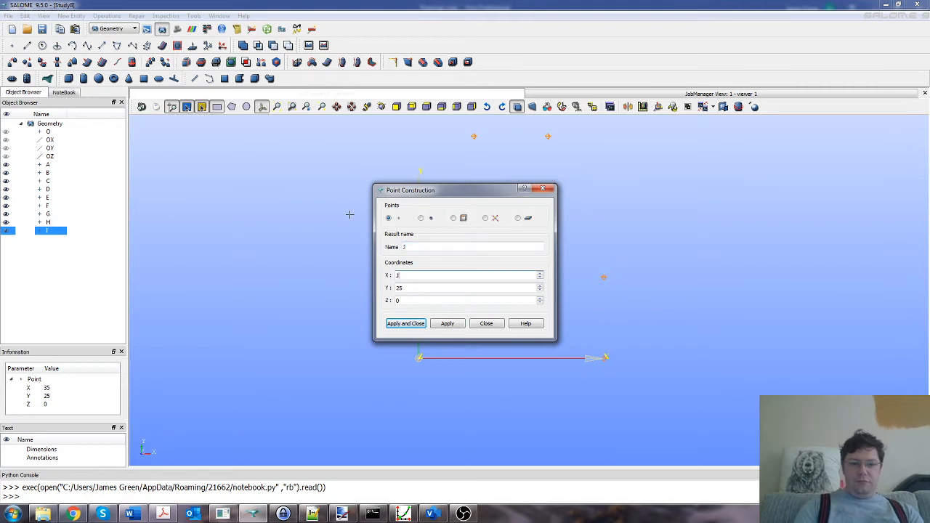
type("x")
key("Tab")
type("1")
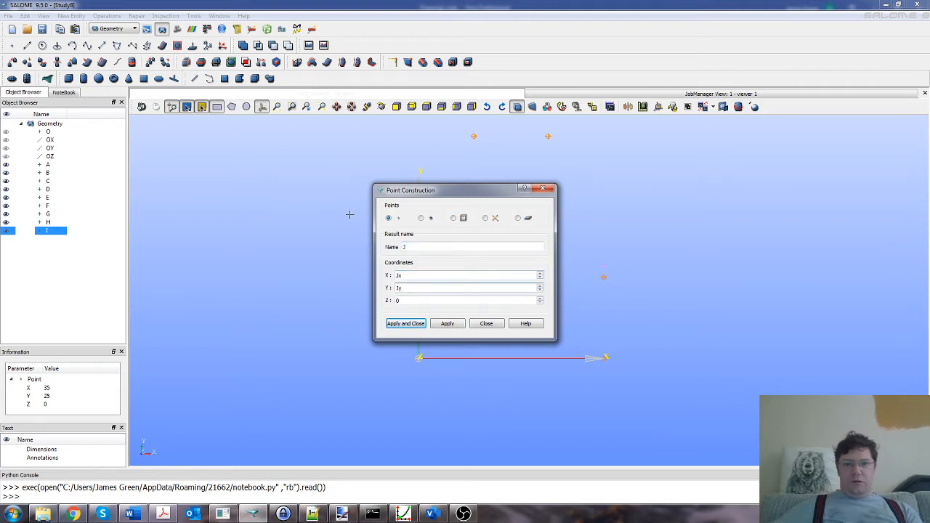
type("y")
left_click(406, 323)
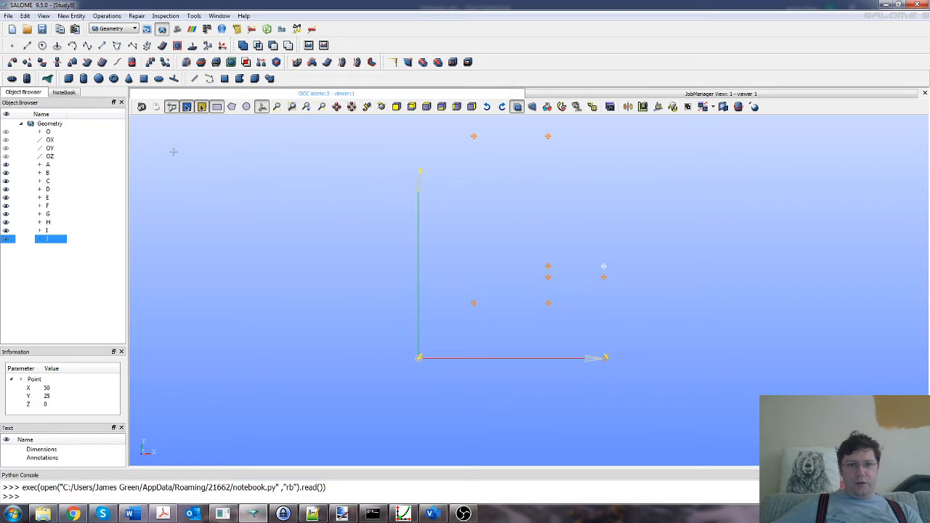
- Create a point named K with the notebook variables Kx and Ky as its X and Y coordinates
left_click(72, 15)
mouse_move(95, 27)
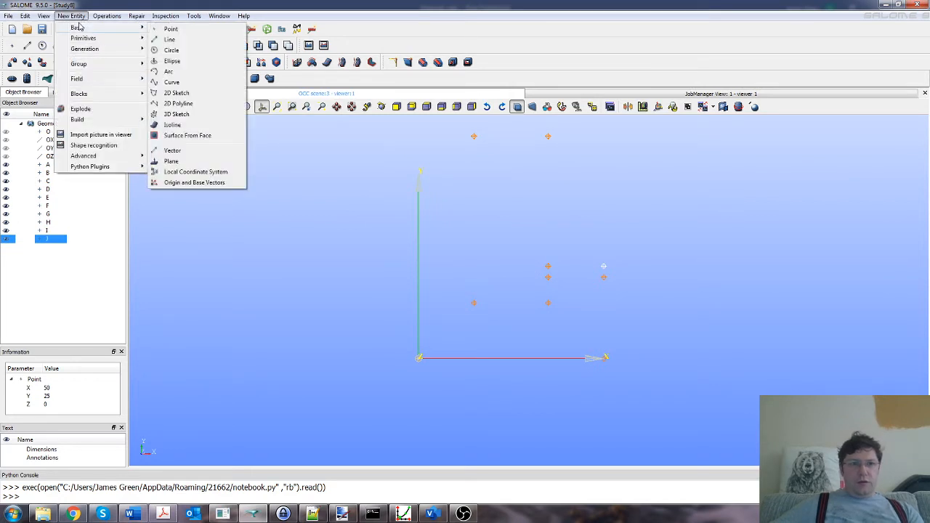
left_click(169, 29)
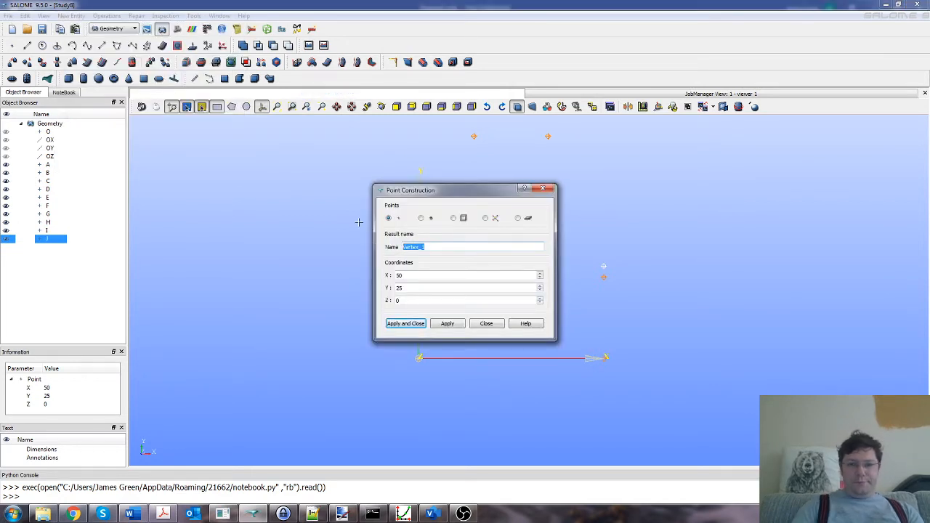
type("K")
key("Tab")
type("KK")
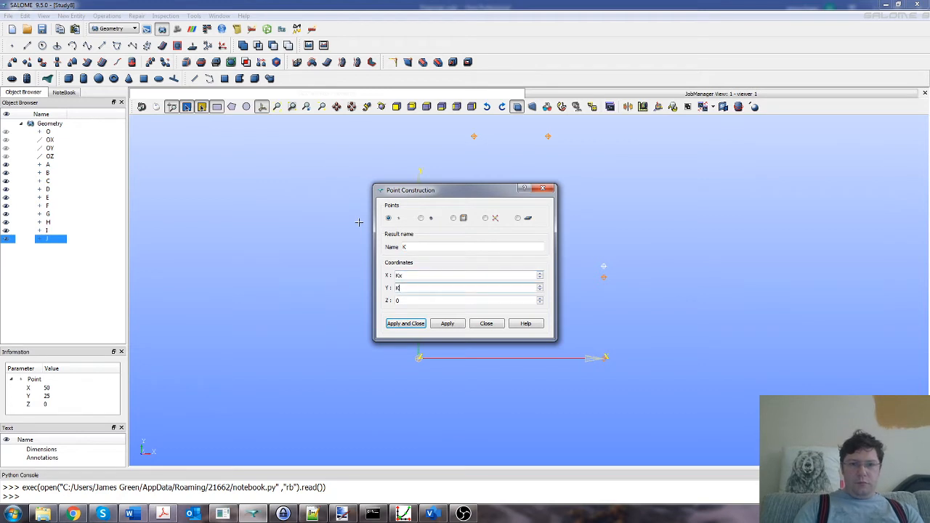
type("y")
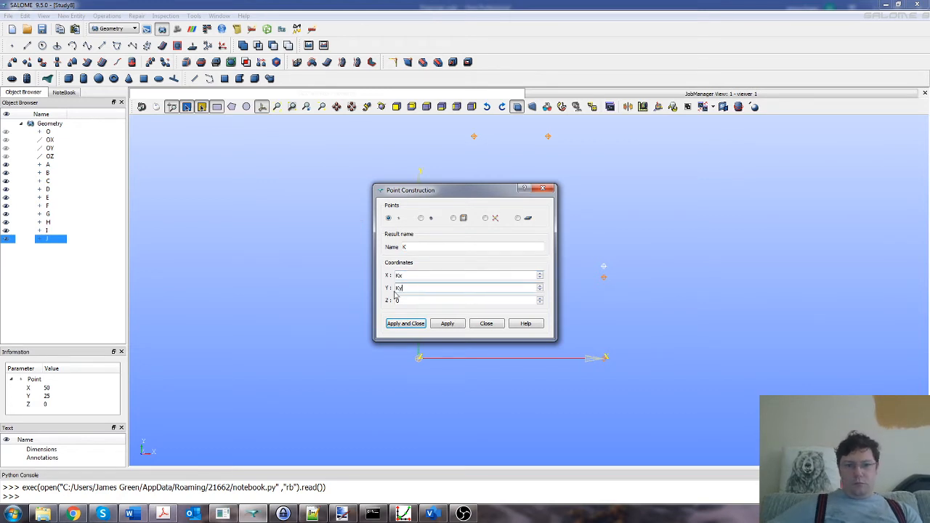
left_click(409, 325)
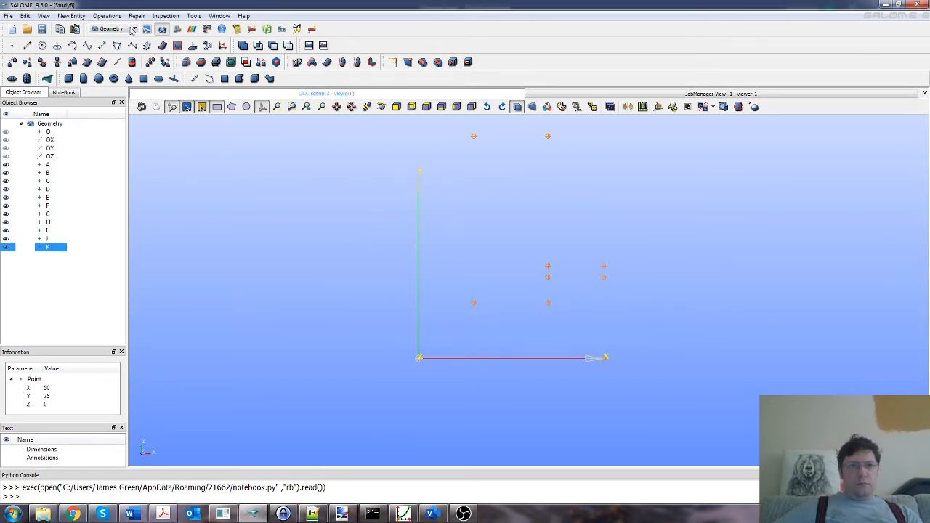
- Create a point named L with the notebook variables Lx and Ly as its X and Y coordinates
left_click(85, 17)
mouse_move(80, 27)
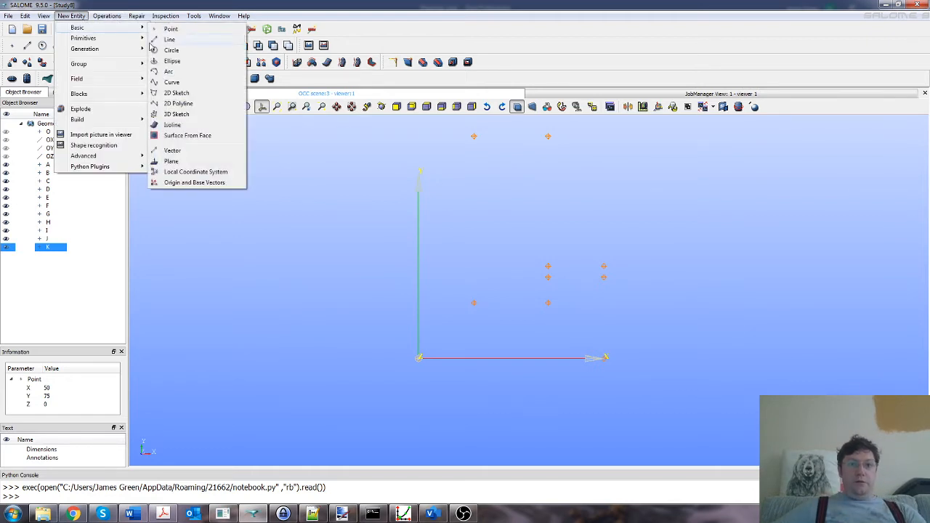
left_click(178, 33)
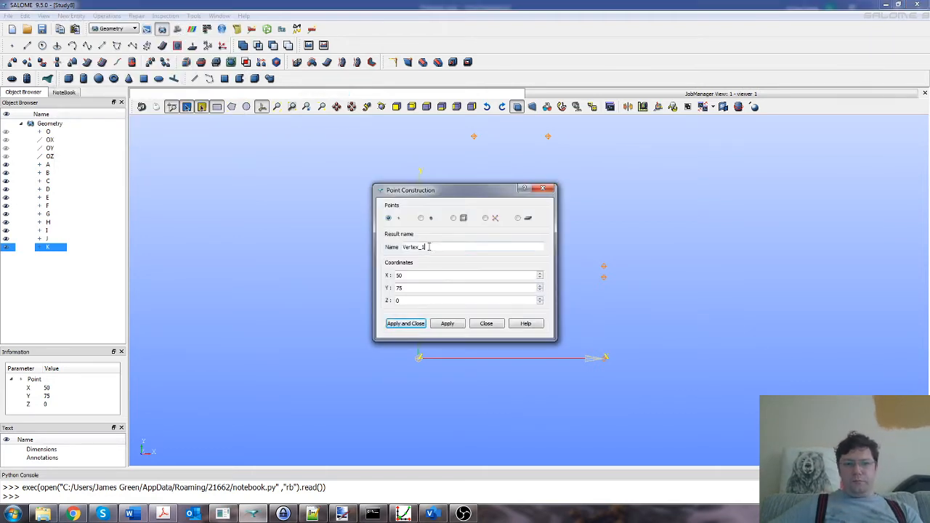
left_click_drag(426, 247, 369, 245)
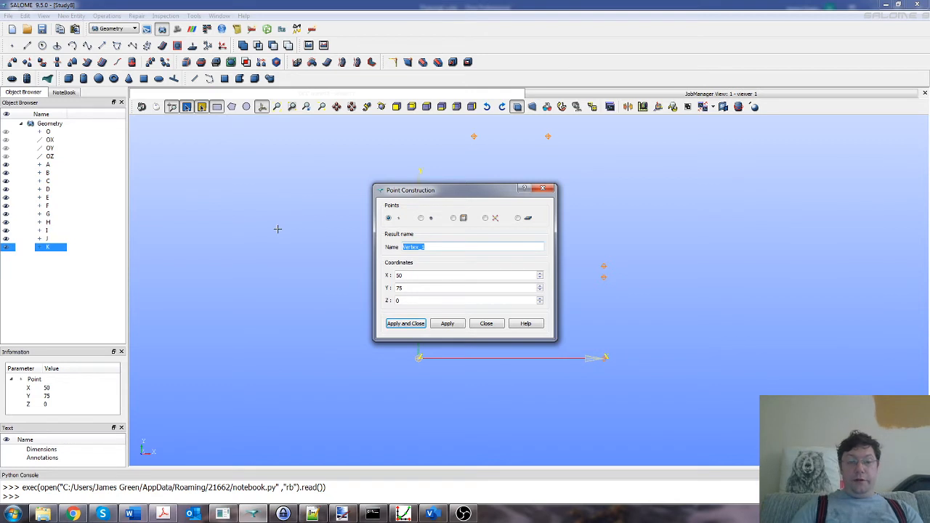
type("L")
key("Tab")
type("Lx")
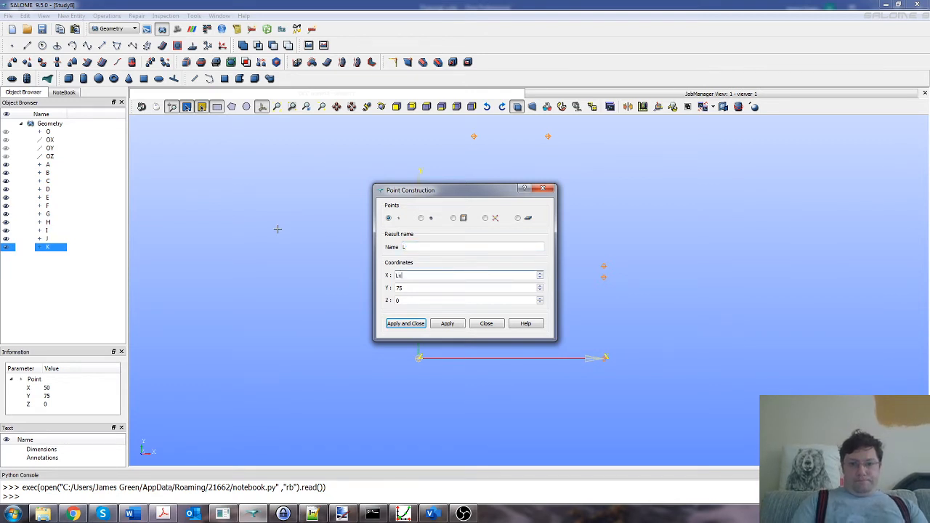
key("Tab")
type("Ly")
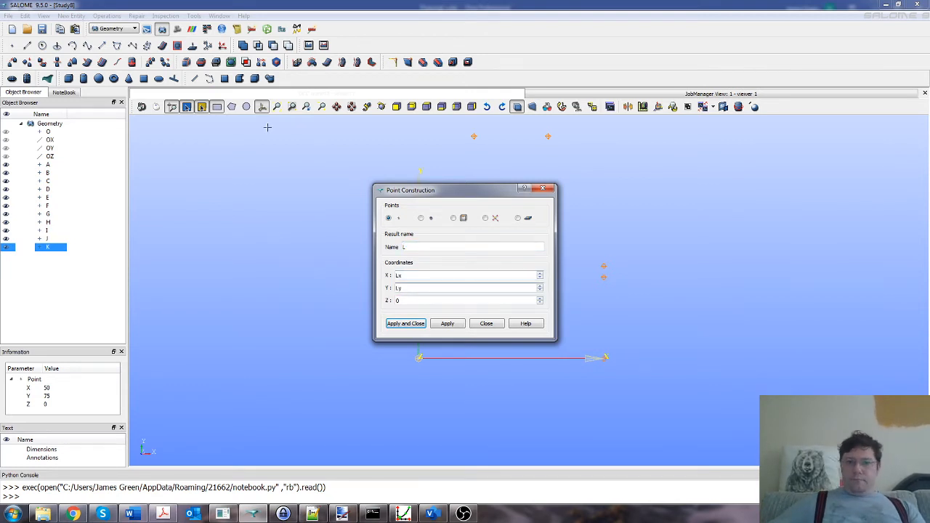
left_click(398, 323)
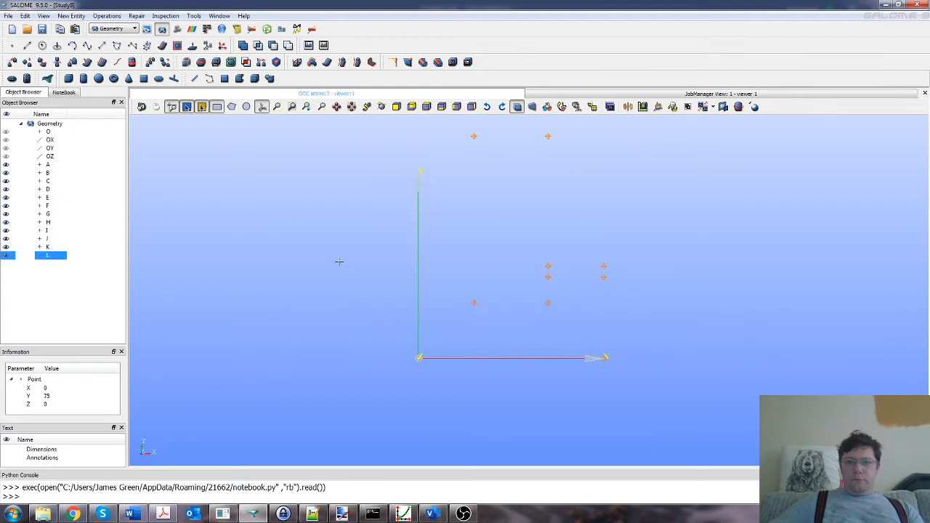
- Create a point named M with the notebook variables Mx and My as its X and Y coordinates
left_click(72, 15)
mouse_move(109, 27)
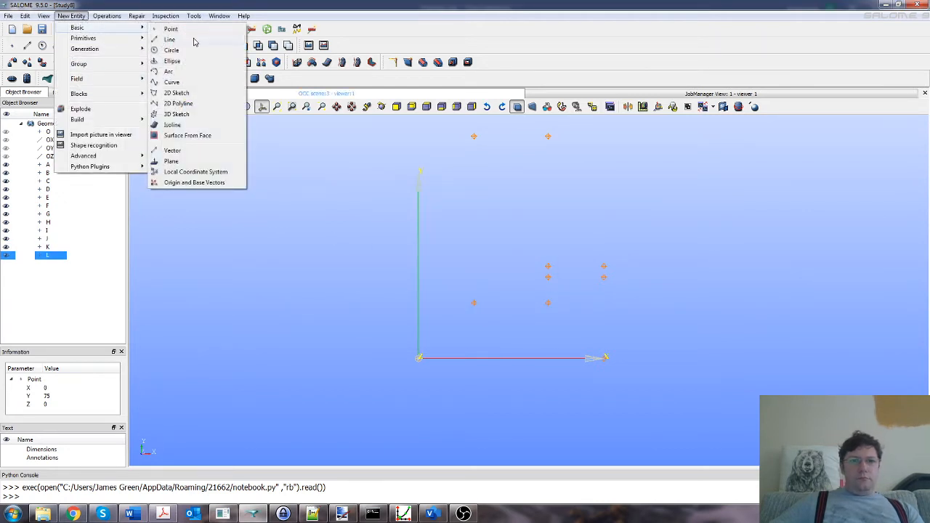
left_click(172, 29)
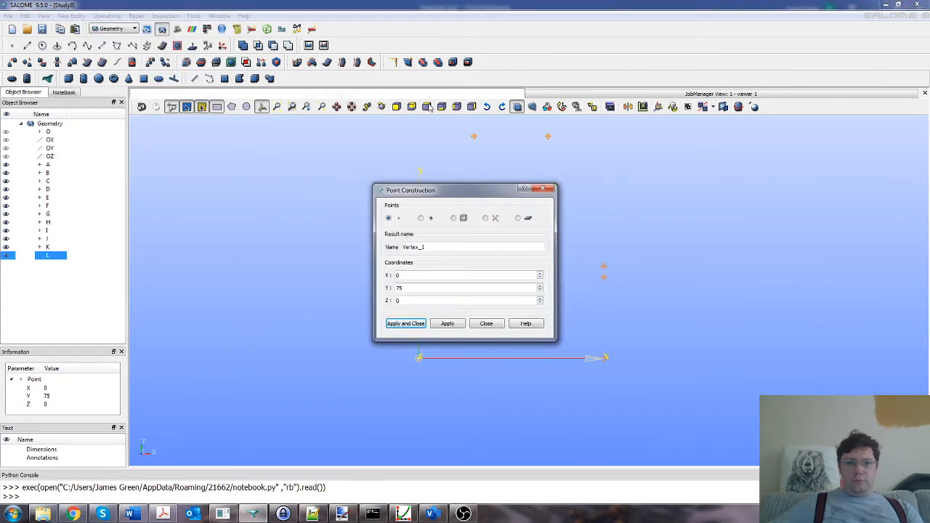
double_click(446, 246)
type("M")
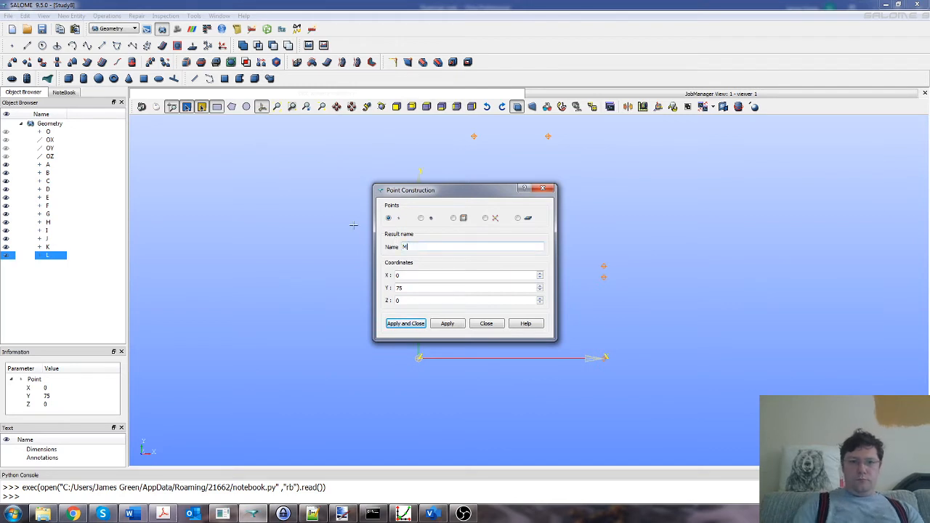
key("Tab")
type("M")
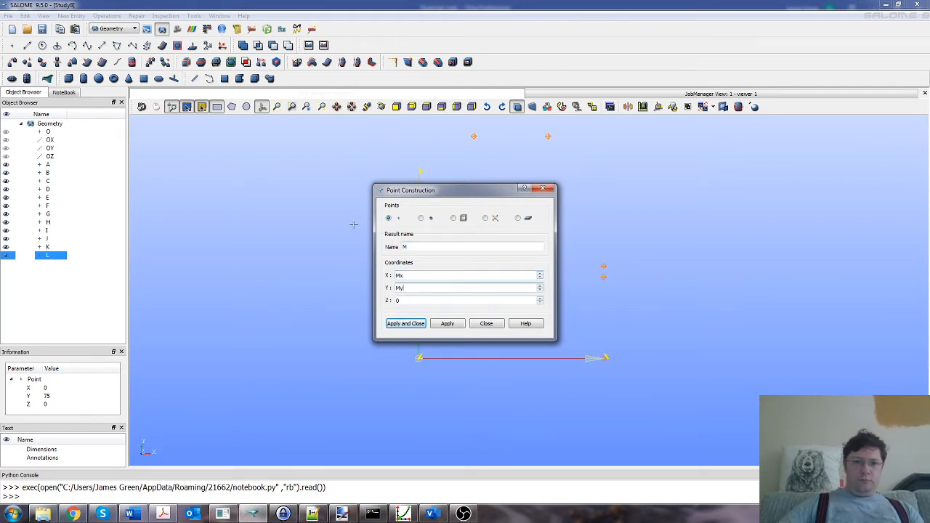
left_click(406, 324)
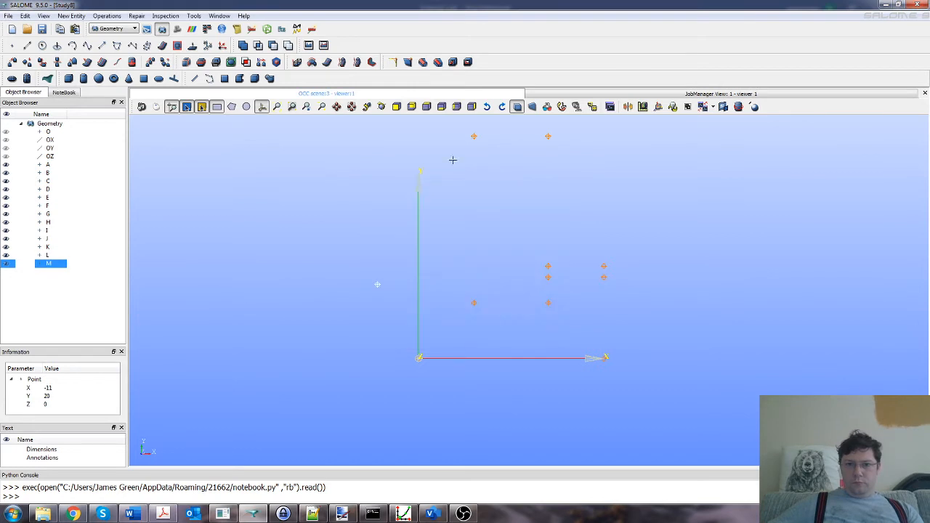
- Create a point named N with the notebook variables Nx and Ny as its X and Y coordinates
left_click(335, 107)
scroll(375, 156, "down", 2)
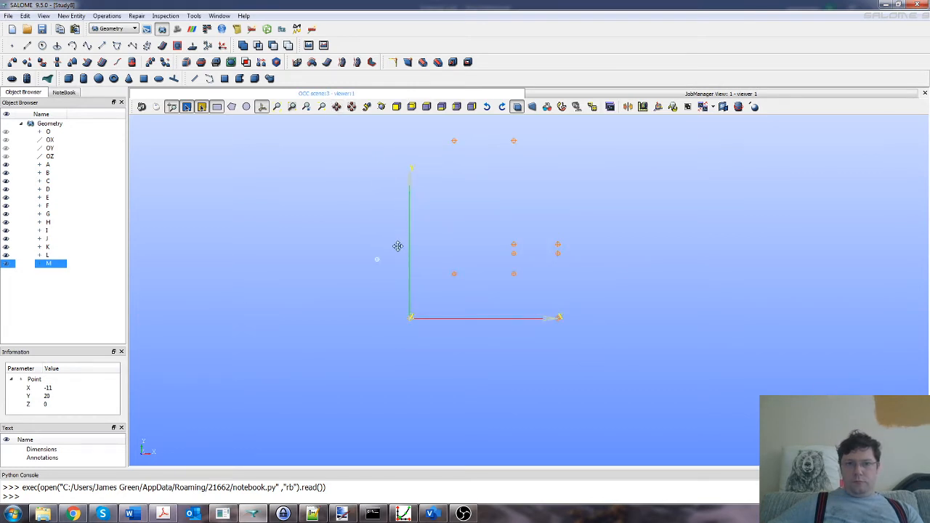
scroll(425, 211, "down", 1)
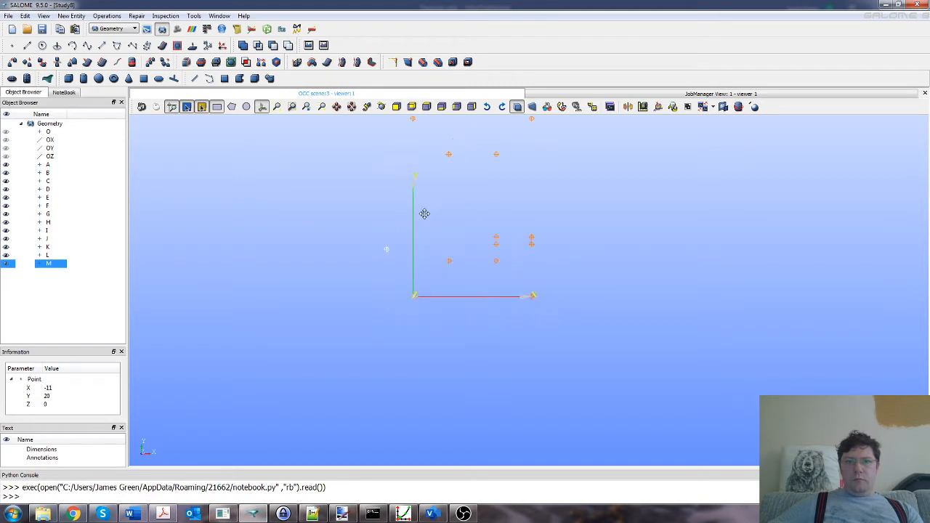
scroll(354, 111, "up", 3)
scroll(501, 223, "down", 2)
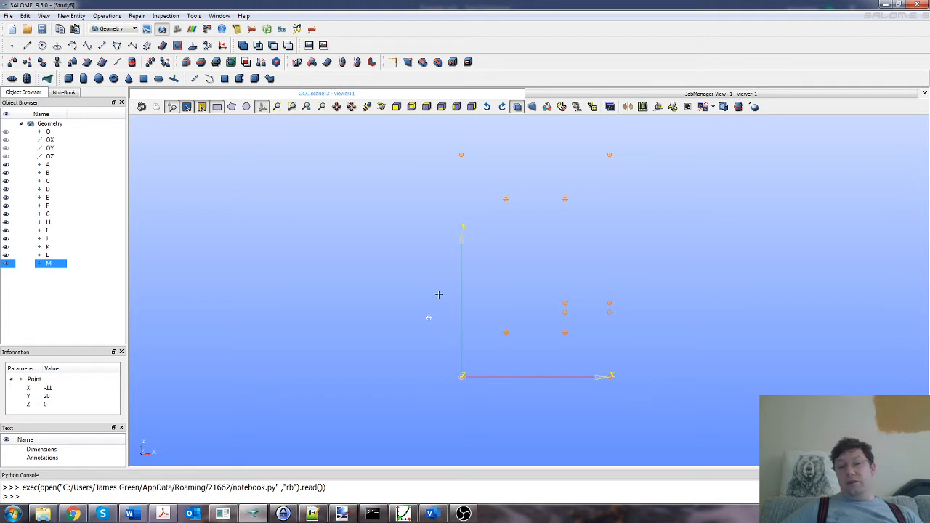
left_click(71, 16)
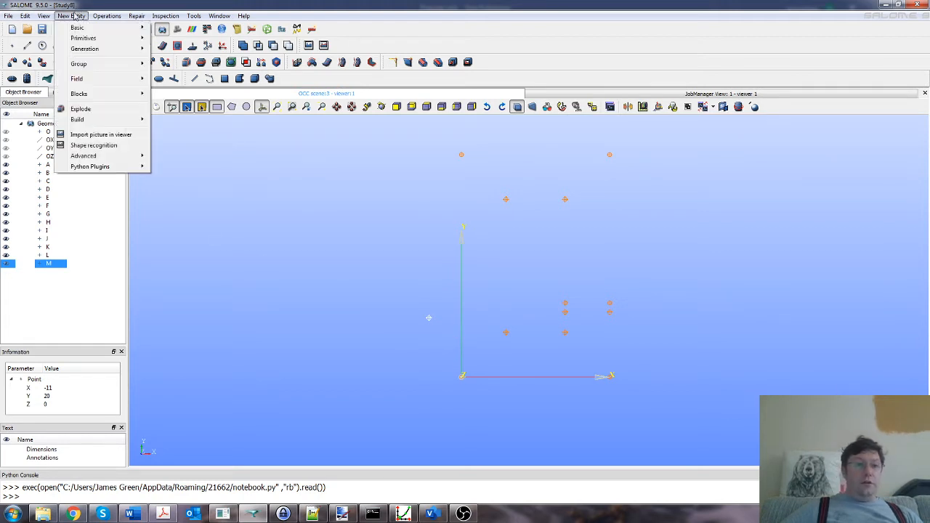
mouse_move(76, 27)
left_click(170, 29)
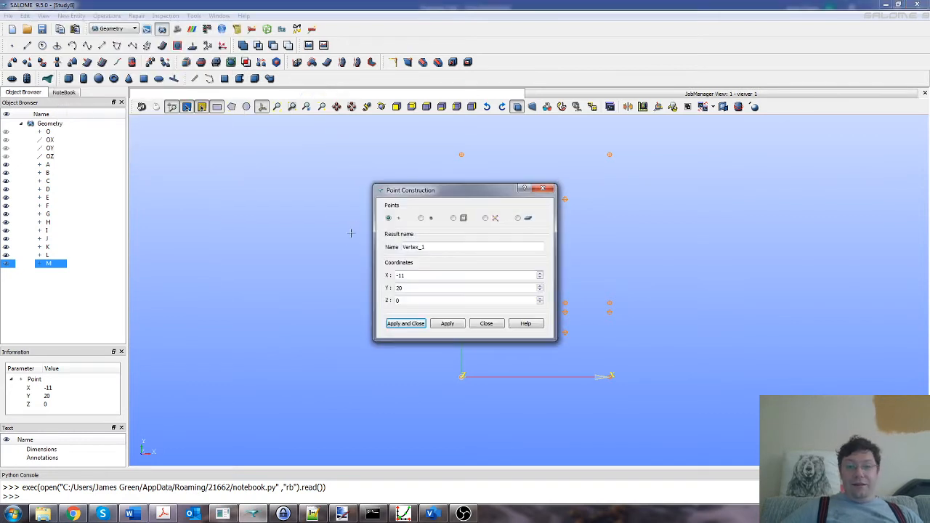
double_click(440, 246)
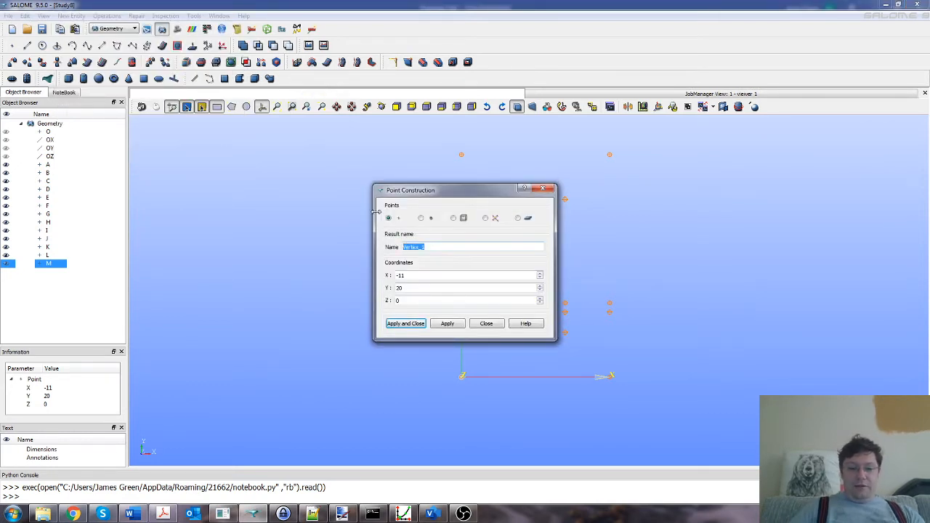
type("N")
key("Tab")
type("Nx")
key("Tab")
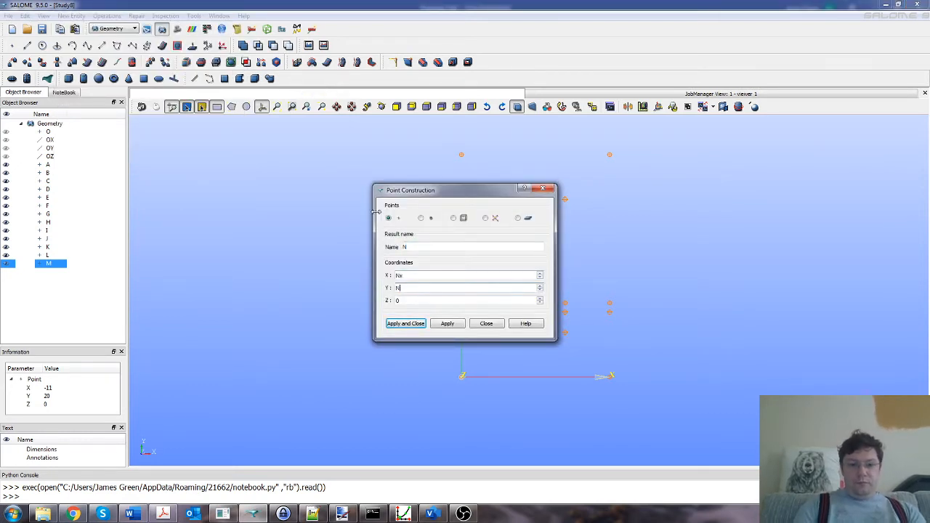
type("Ny")
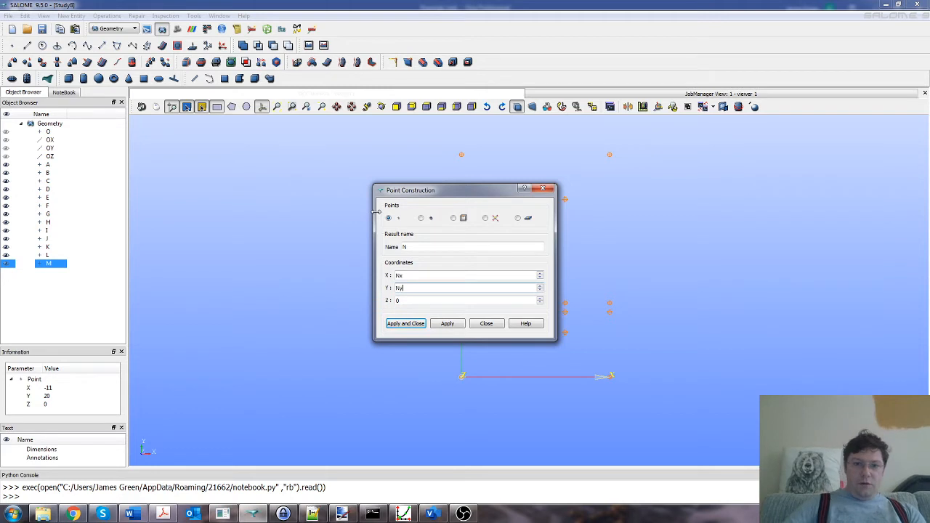
left_click(405, 324)
- Create a point named O with the notebook variables Ox and Oy as its X and Y coordinates
left_click(64, 19)
left_click(64, 19)
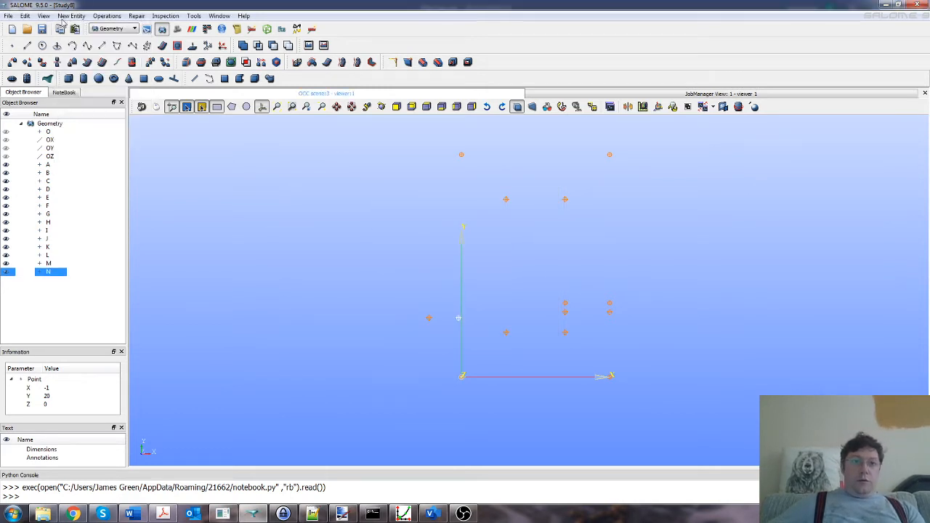
left_click(64, 19)
mouse_move(77, 27)
left_click(167, 30)
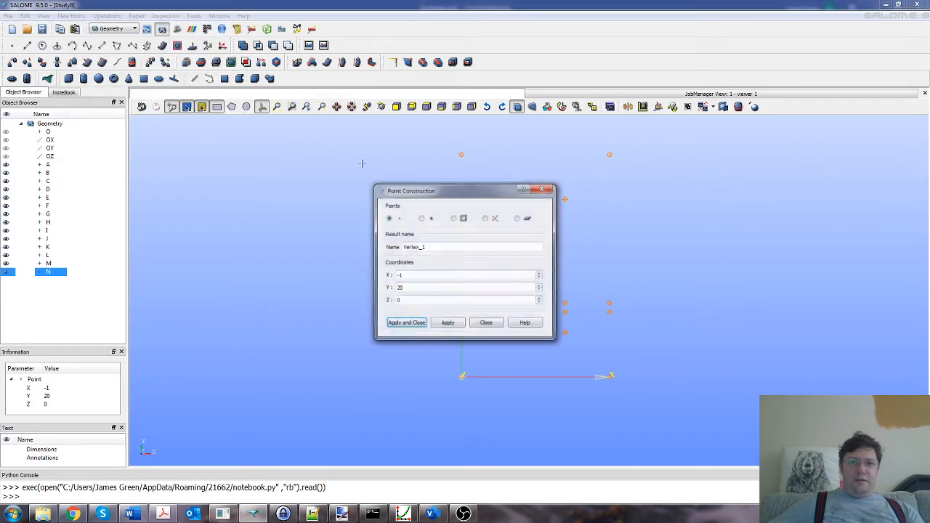
double_click(429, 247)
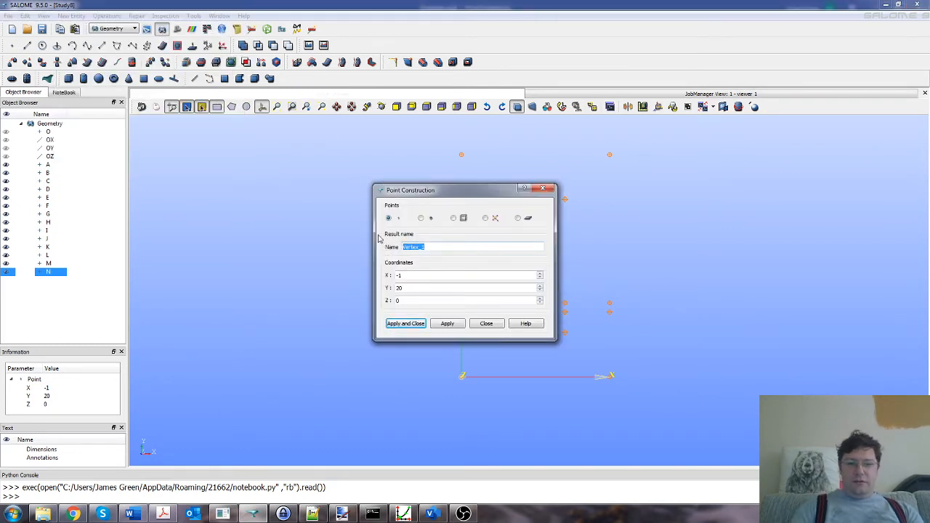
type("O")
key("Tab")
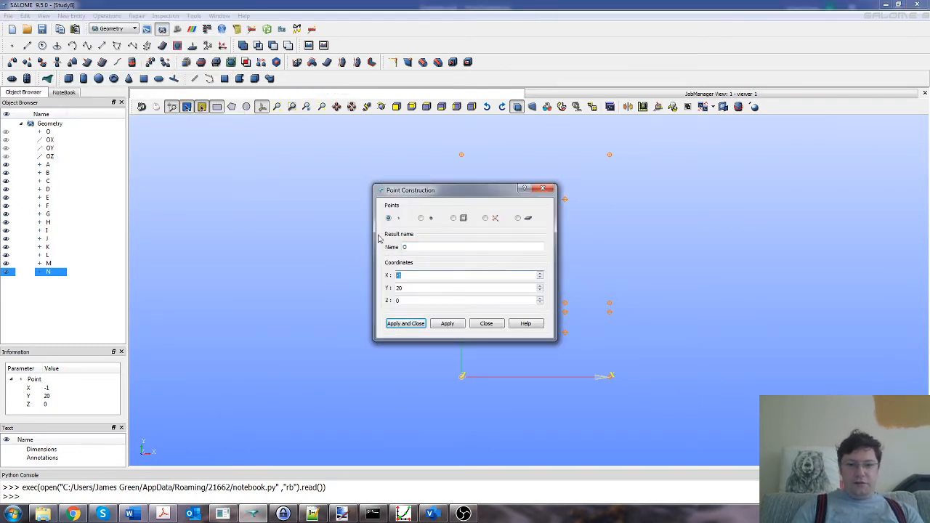
type("Ox")
key("Tab")
type("Oy")
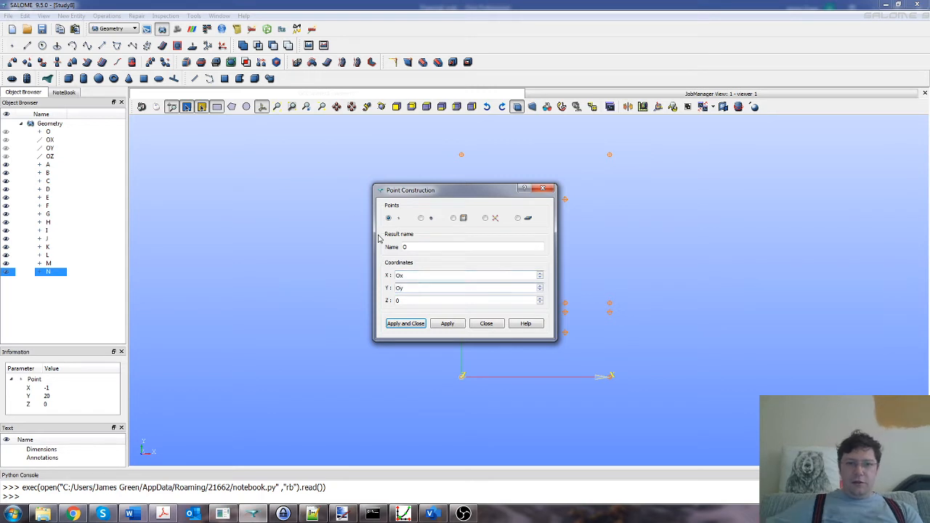
left_click(395, 324)
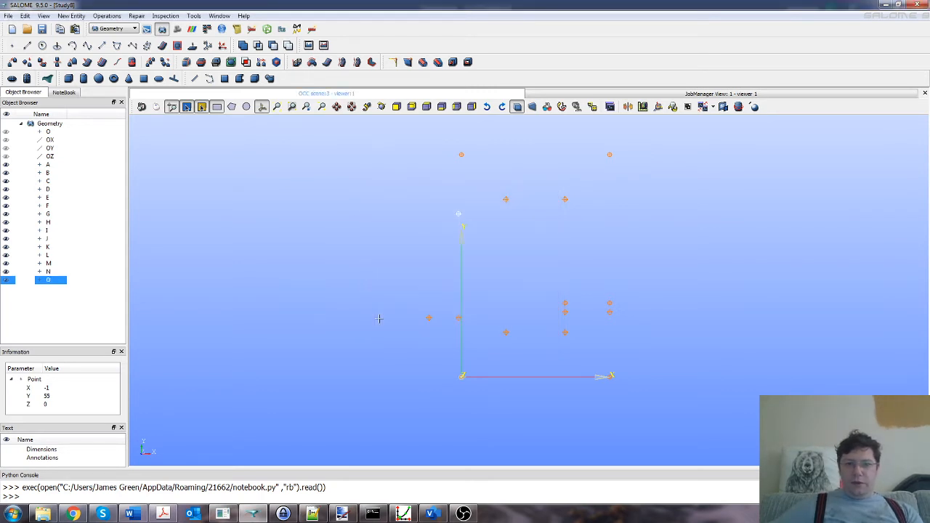
- Create a point named P with the notebook variables Px and Py as its X and Y coordinates
left_click(85, 17)
mouse_move(80, 27)
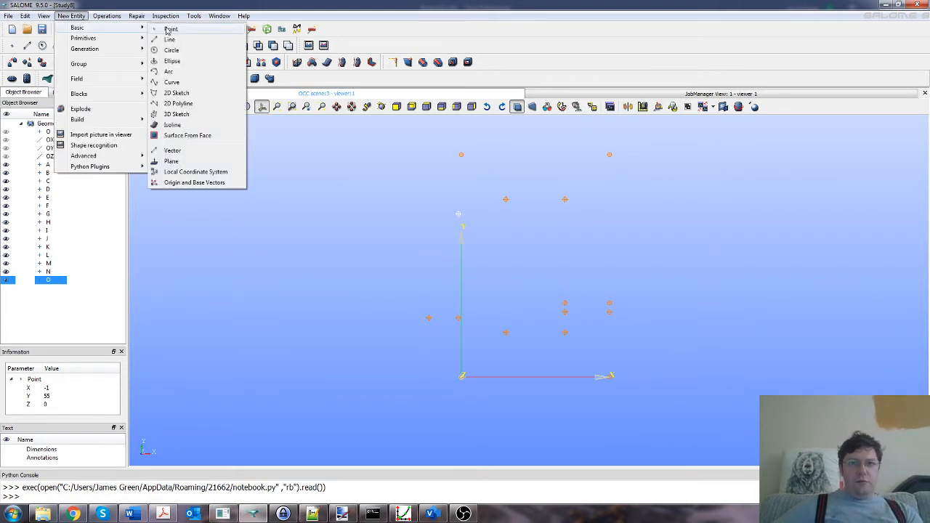
left_click(167, 29)
left_click_drag(474, 198, 312, 181)
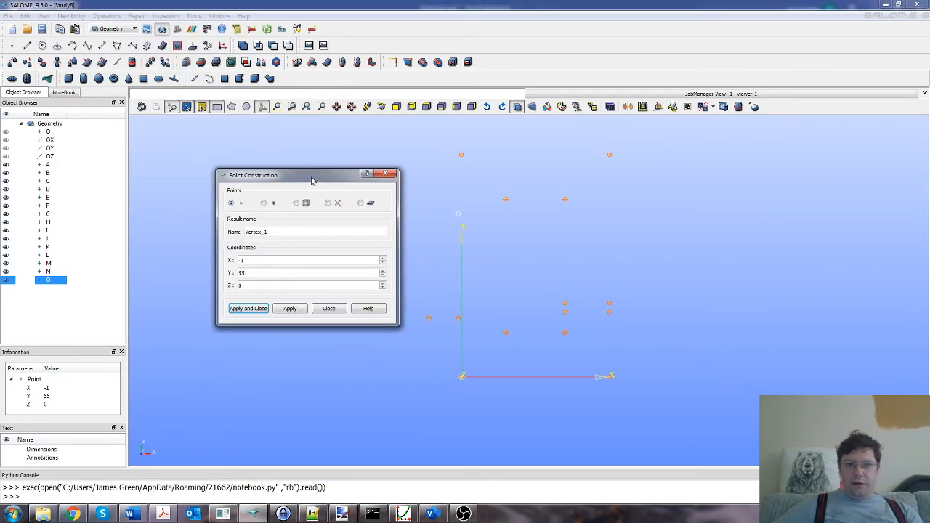
double_click(257, 231)
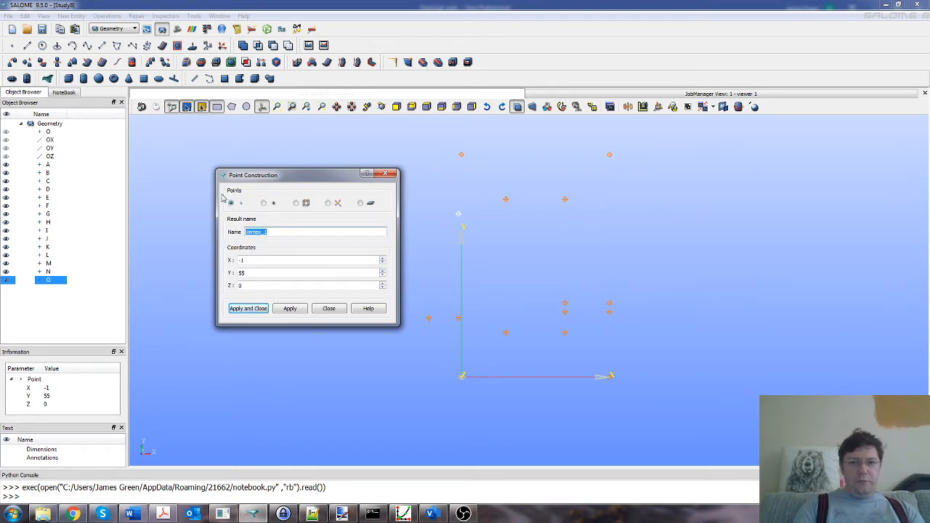
type("P")
key("Tab")
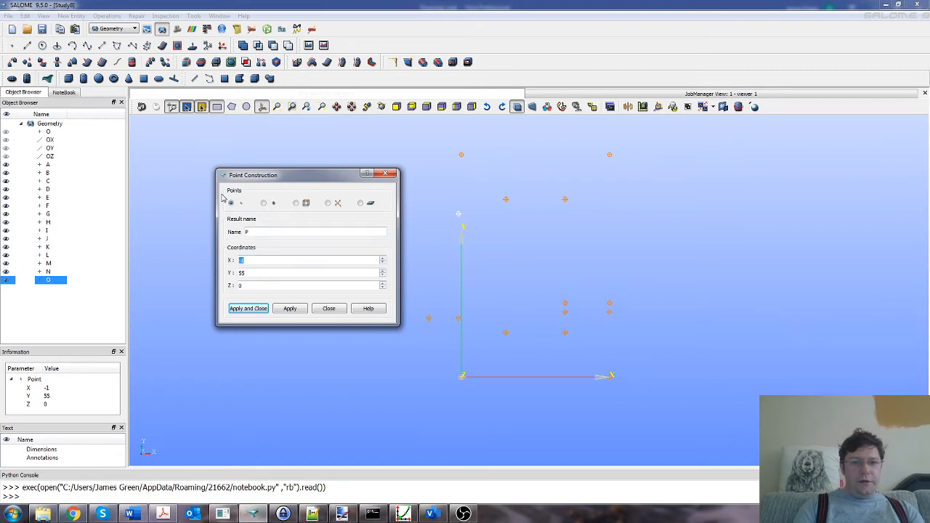
type("Px")
key("Tab")
type("P")
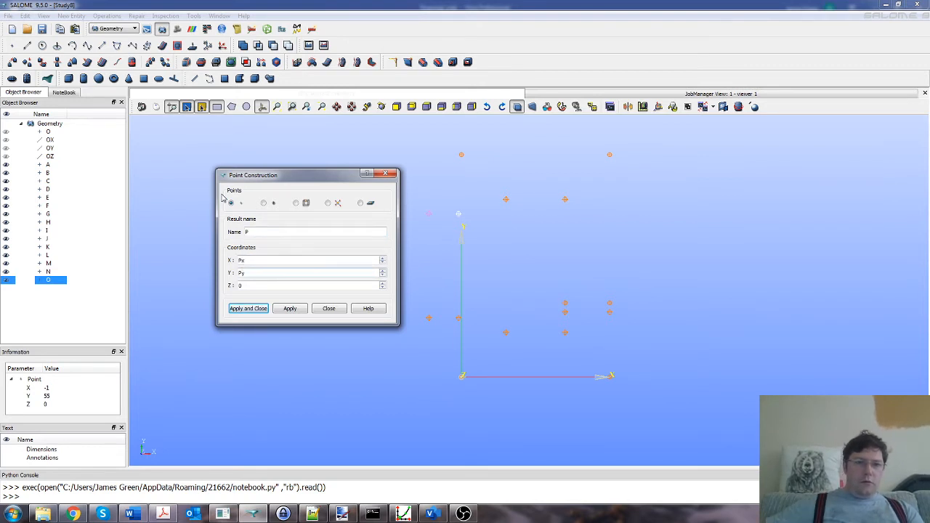
left_click(257, 310)
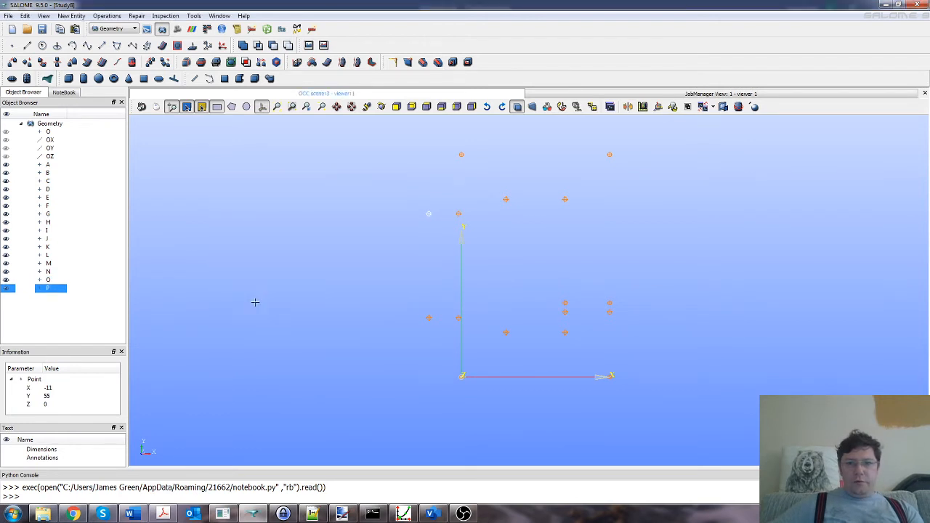
- Create a point named Q with the notebook variables Qx and Qy as its X and Y coordinates
left_click(72, 16)
mouse_move(80, 26)
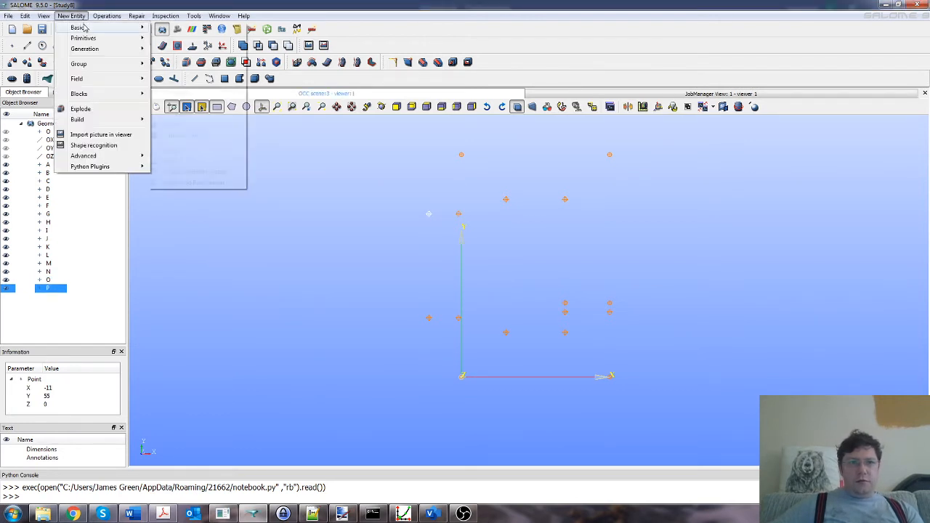
left_click(166, 27)
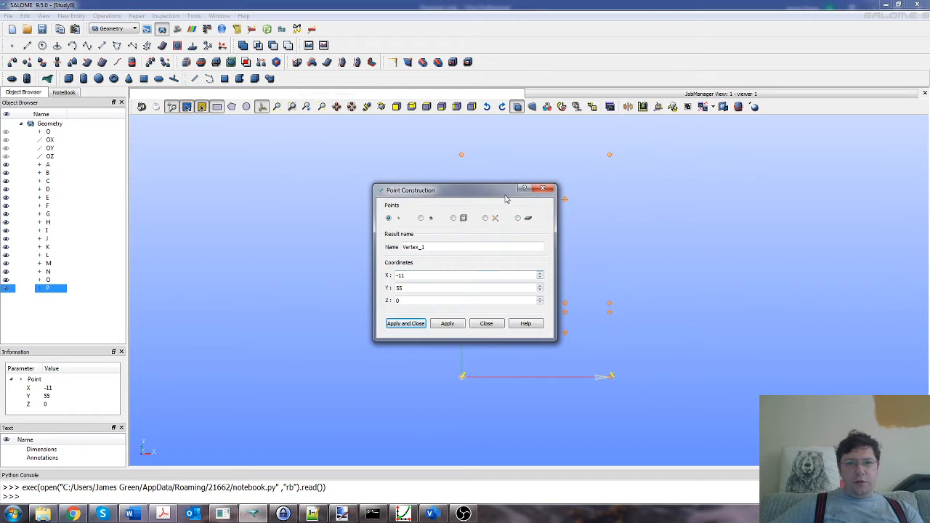
left_click_drag(451, 189, 272, 166)
left_click_drag(235, 224, 245, 224)
double_click(245, 224)
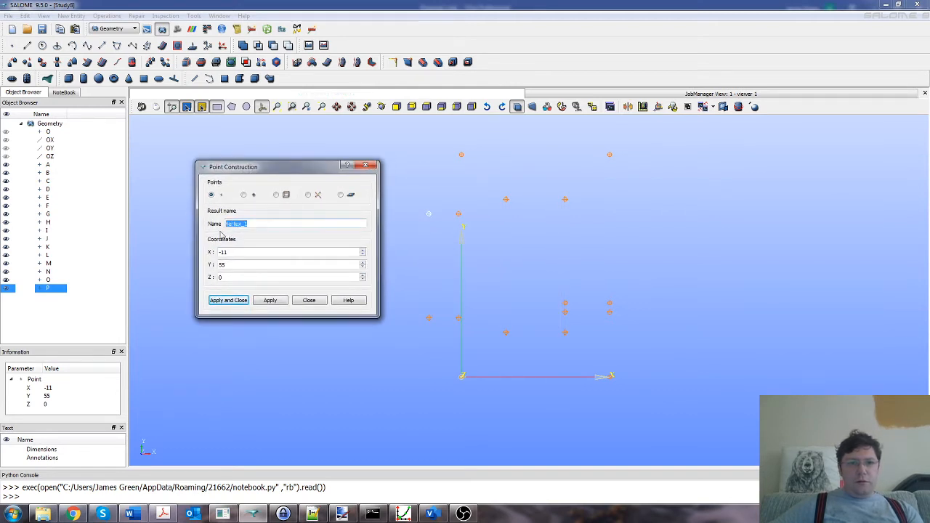
type("Q")
key("Tab")
type("0")
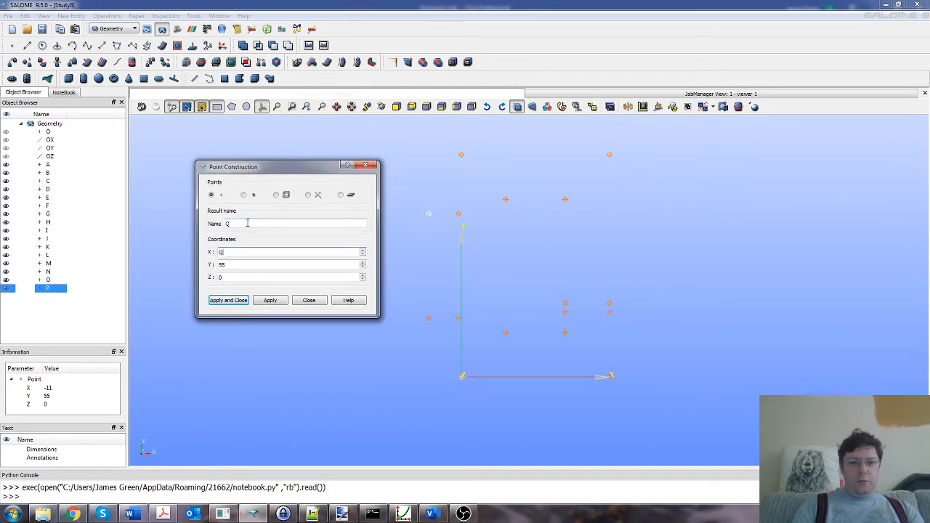
key("Tab")
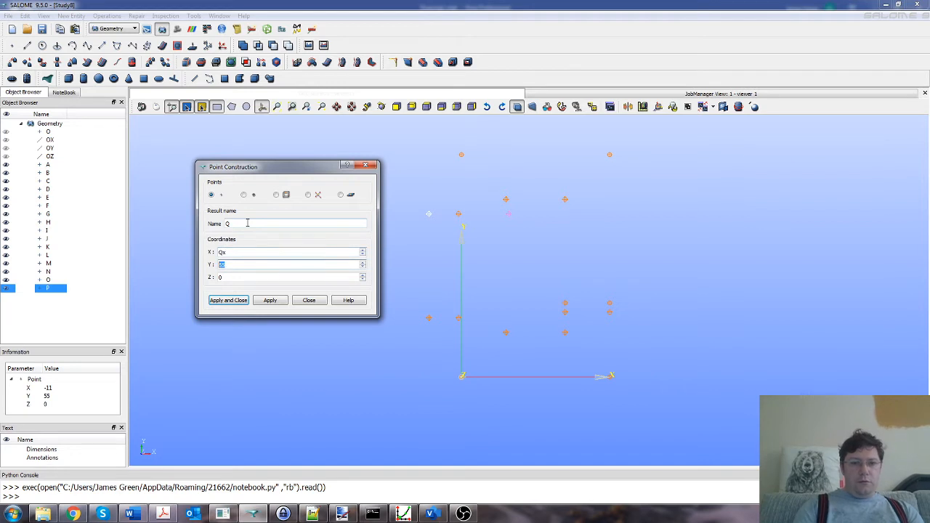
type("Qy")
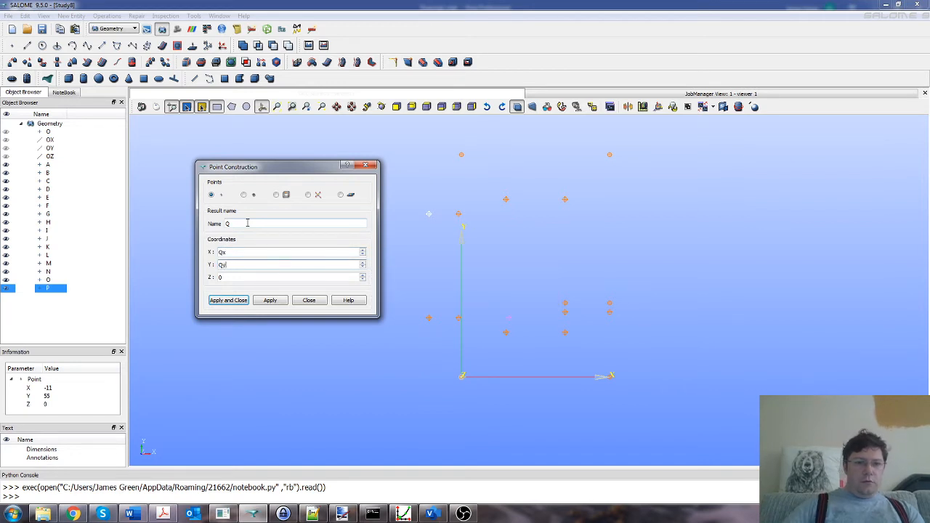
left_click(228, 300)
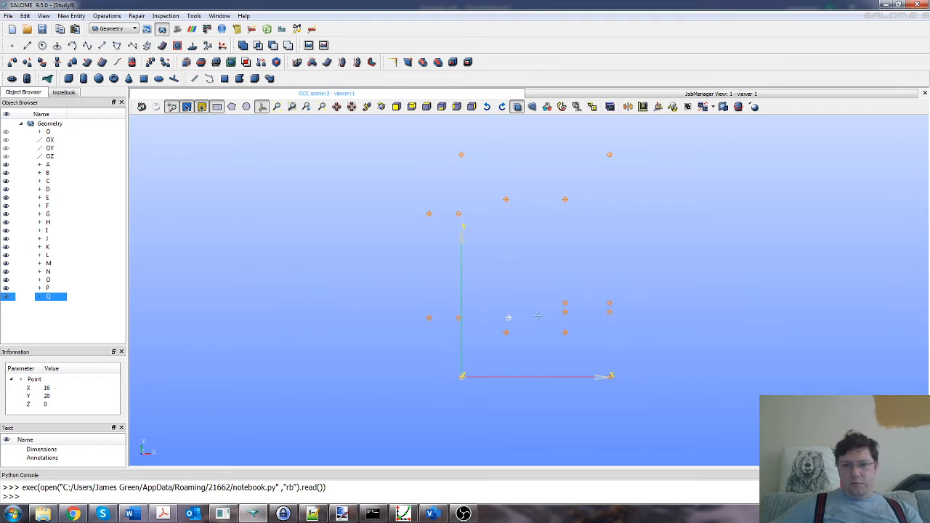
- Create a point named R with the notebook variables Rx and Ry as its X and Y coordinates
left_click(71, 15)
mouse_move(133, 27)
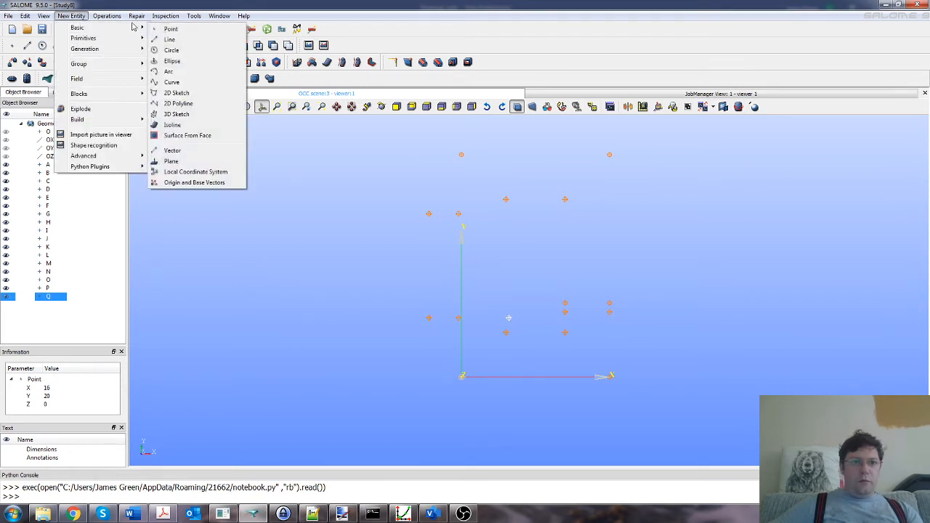
left_click(170, 29)
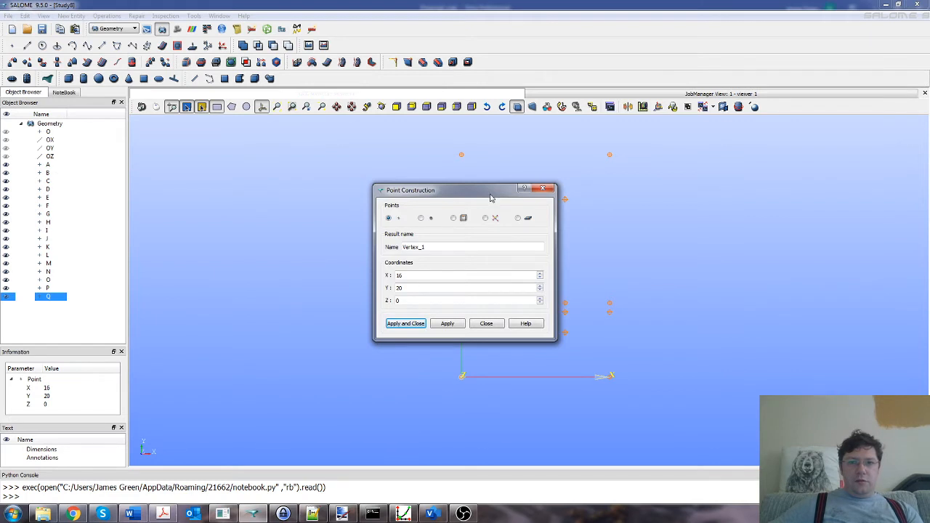
left_click_drag(490, 198, 281, 149)
double_click(234, 205)
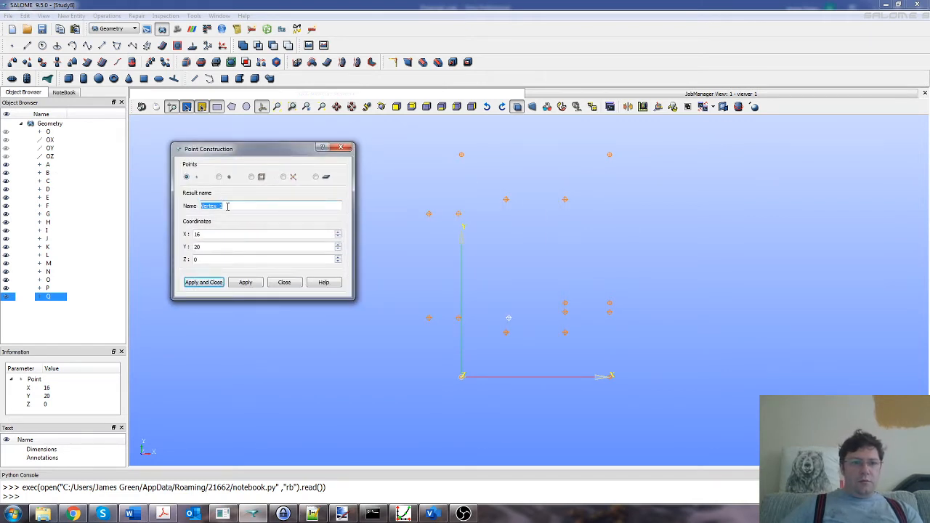
type("R")
key("Tab")
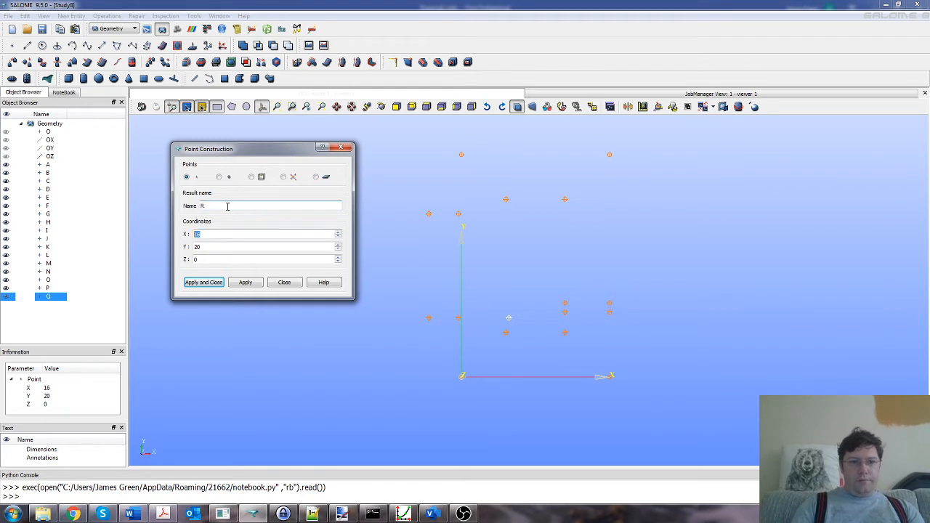
type("8")
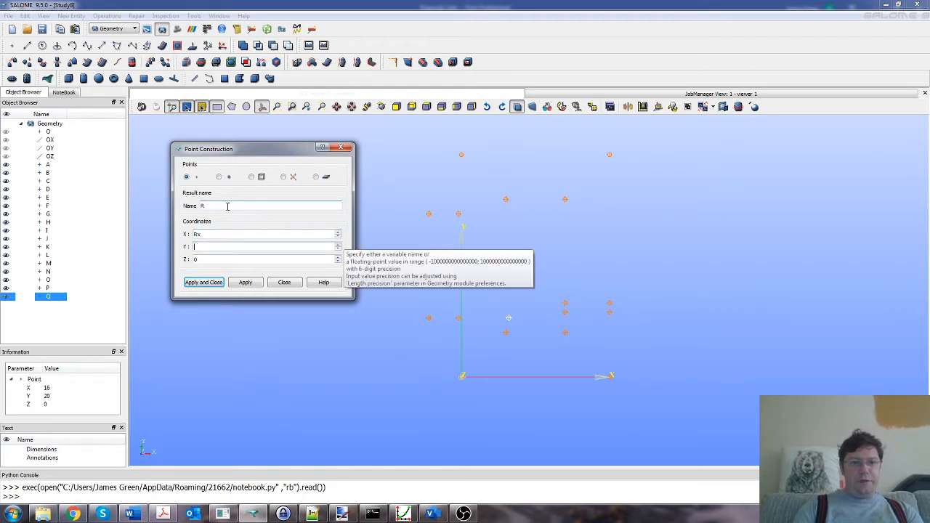
type("Ry")
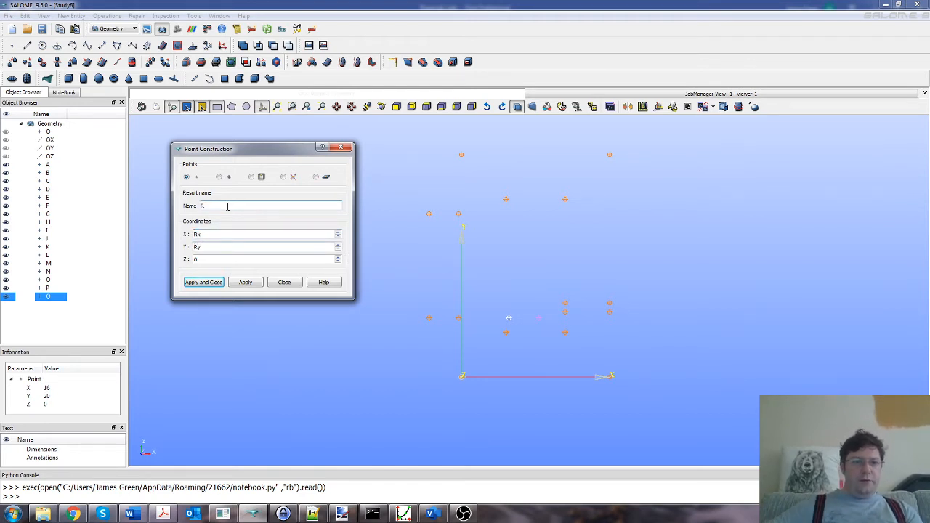
left_click(204, 282)
- Create a point named S with the notebook variables Sx and Sy as its X and Y coordinates
left_click(72, 15)
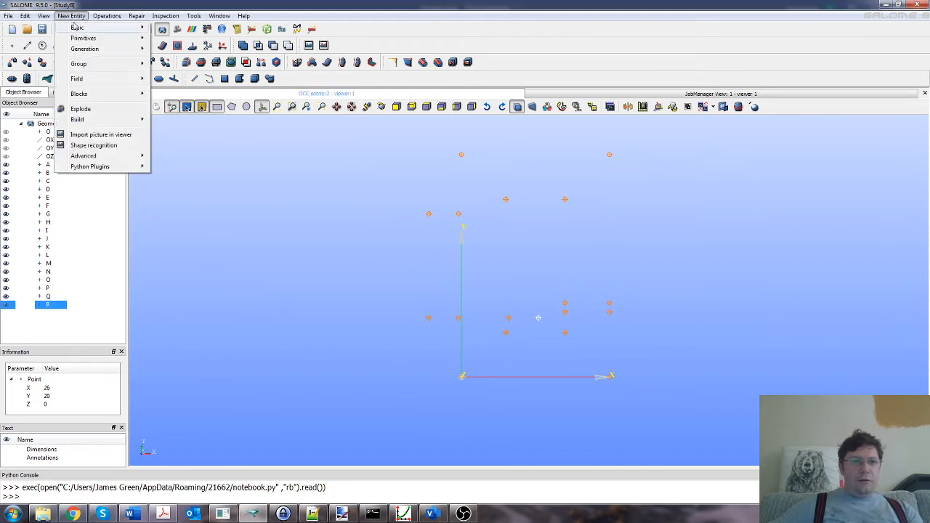
mouse_move(80, 24)
left_click(159, 37)
left_click_drag(429, 247, 396, 287)
type("S")
type("Sx")
type("Sy")
left_click(406, 323)
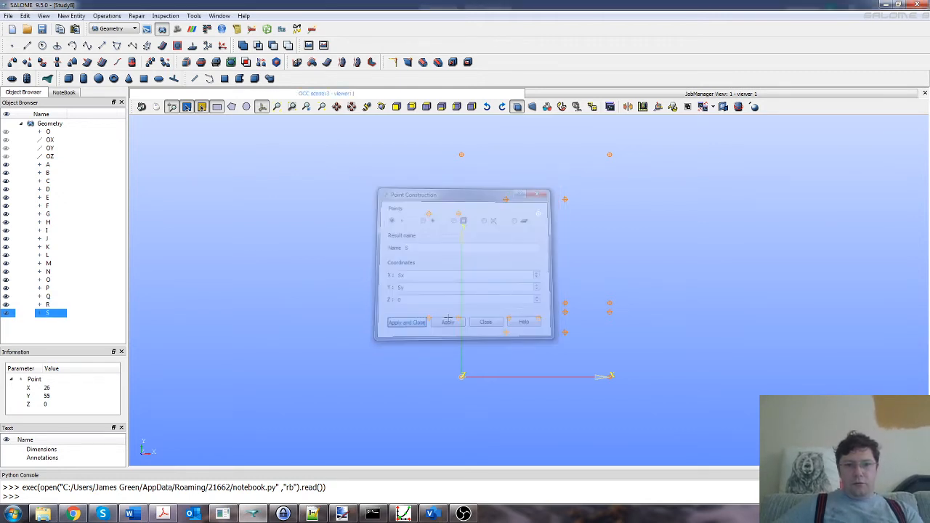
- Create a point named T with the notebook variables Tx and Ty as its X and Y coordinates
left_click(71, 16)
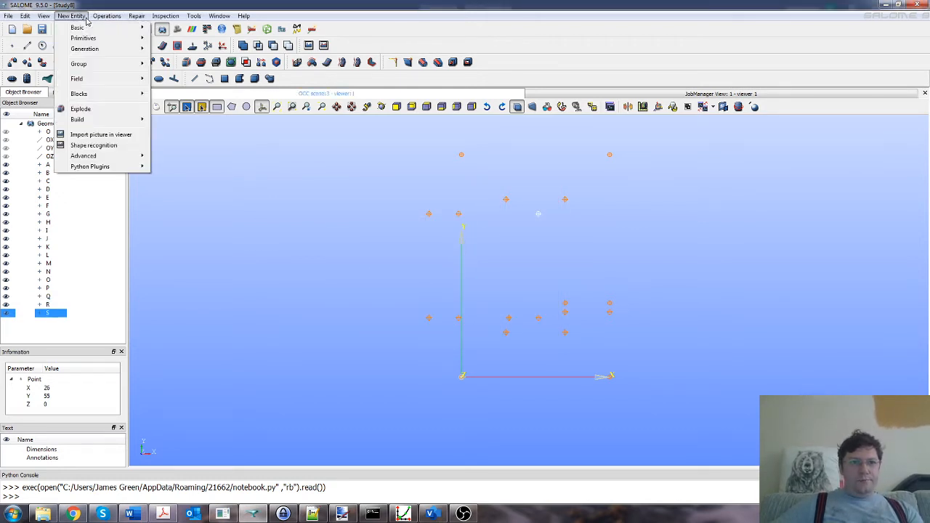
mouse_move(102, 28)
left_click(161, 29)
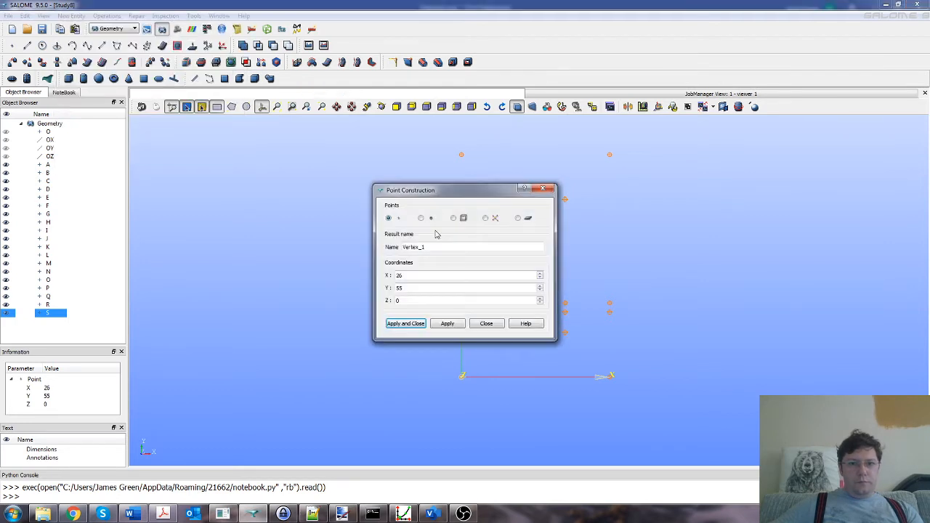
left_click_drag(431, 247, 381, 252)
type("T")
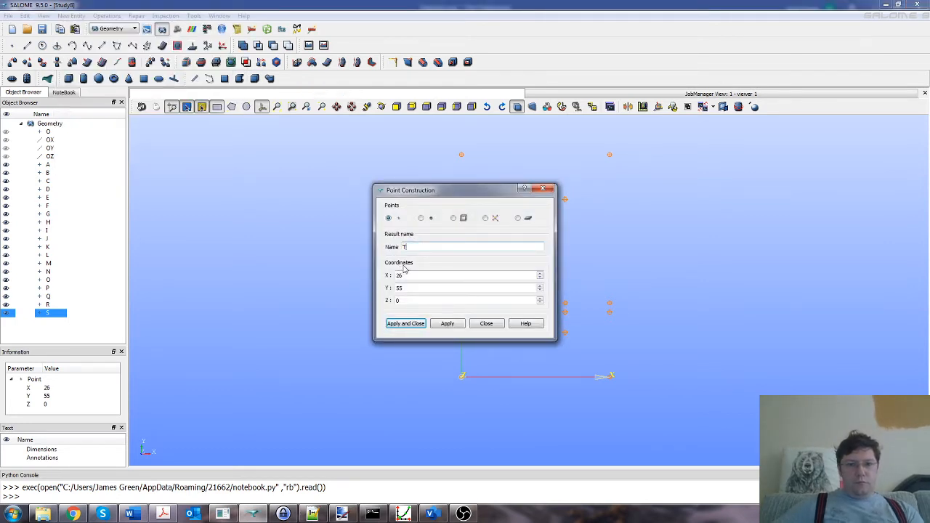
key("Tab")
type("Tx")
key("Tab")
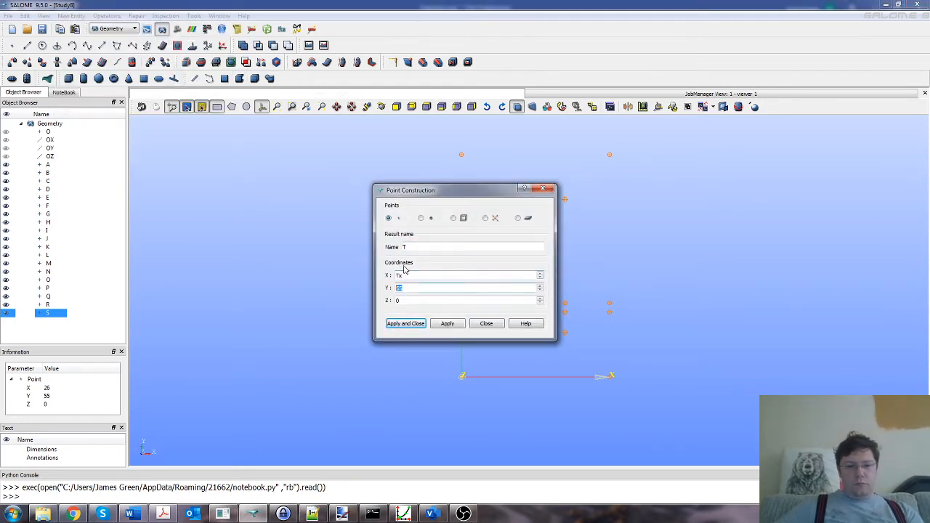
type("Ty")
left_click(405, 324)
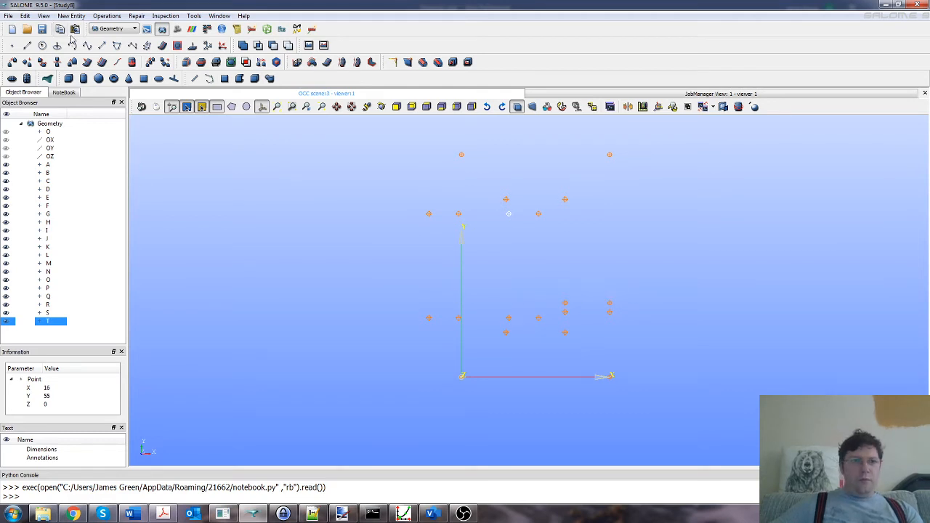
- Start saving the study to a file
left_click(43, 29)
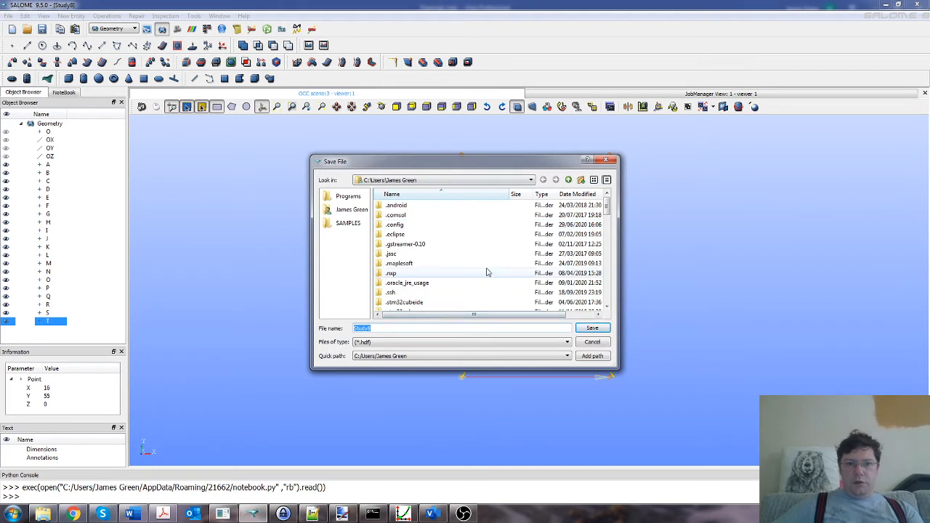
left_click(581, 181)
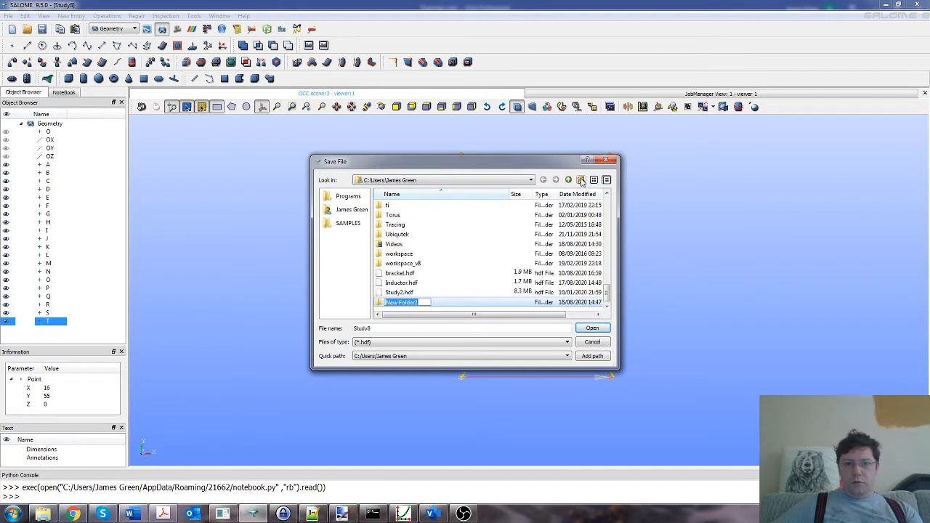
left_click(455, 302)
right_click(457, 303)
left_click(483, 317)
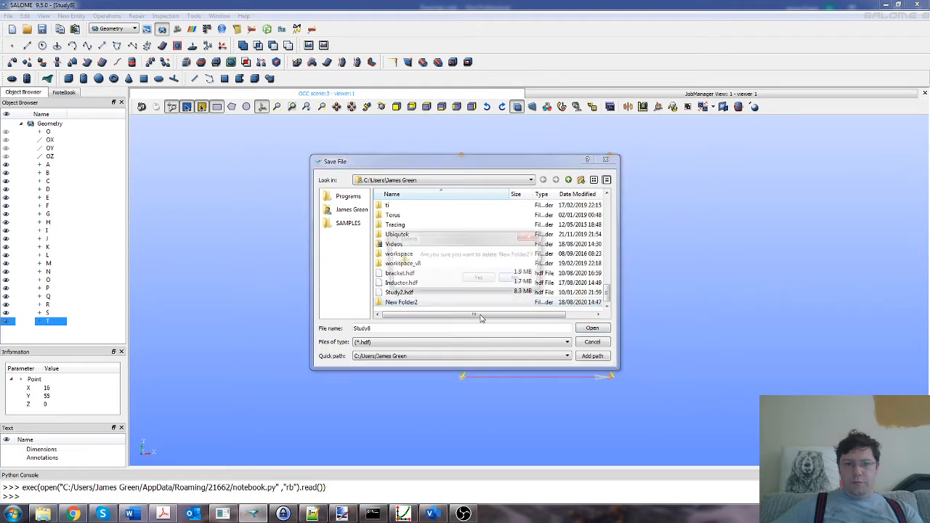
left_click(483, 280)
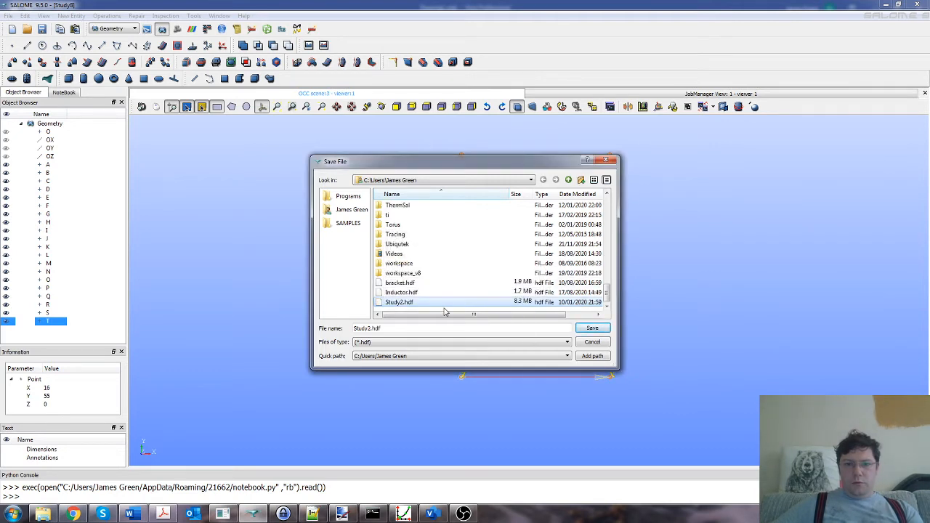
- Save the study in the current folder under the file name VideoInductor
left_click(447, 302)
triple_click(446, 328)
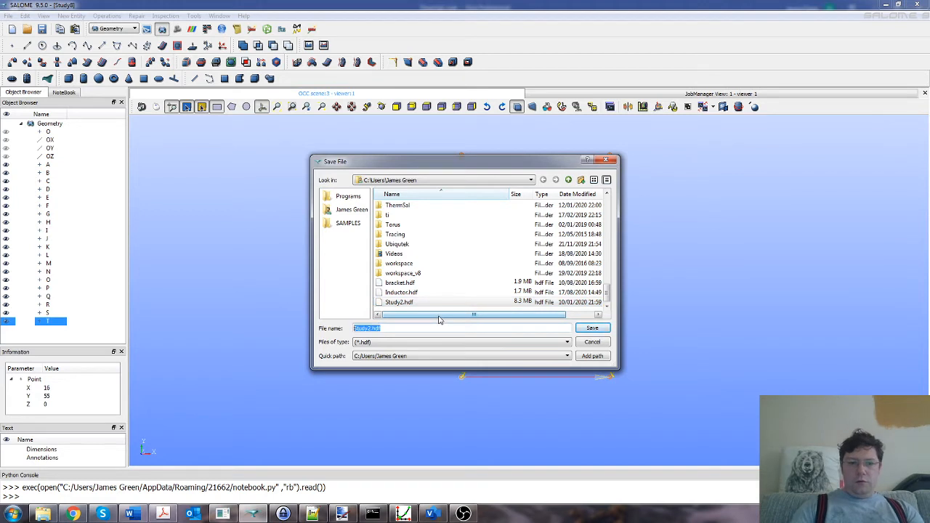
type("Video")
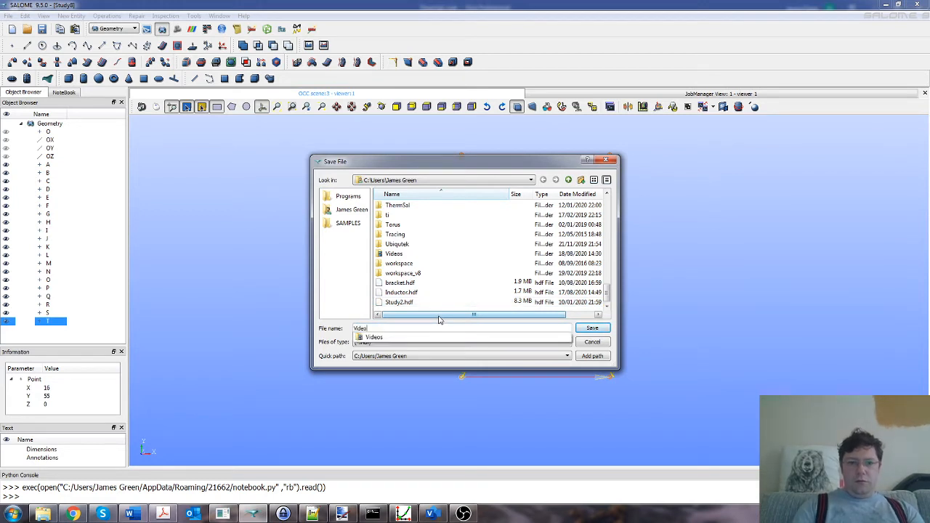
type("Inductor")
key("Return")
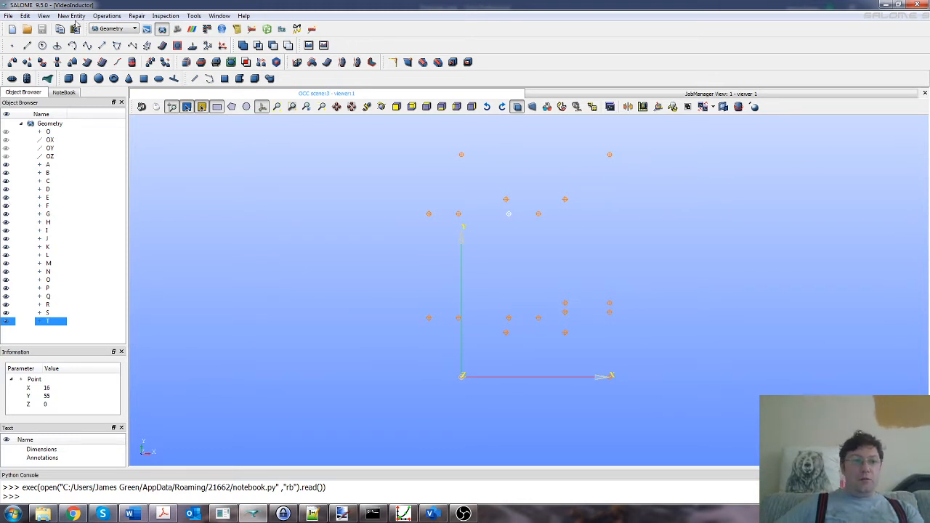
- Create a bounding box point named BB1 with the notebook variables BB1x and BB1y as its X and Y coordinates
left_click(71, 15)
mouse_move(84, 27)
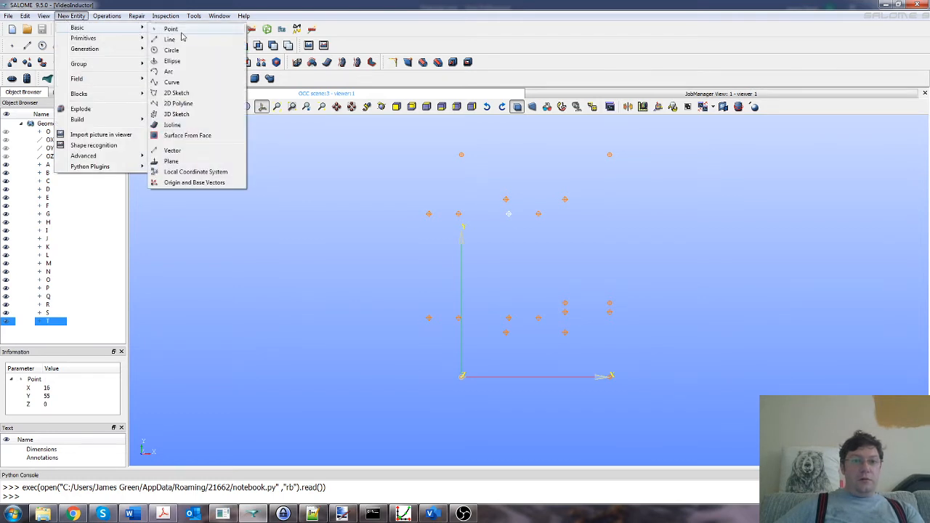
left_click(173, 29)
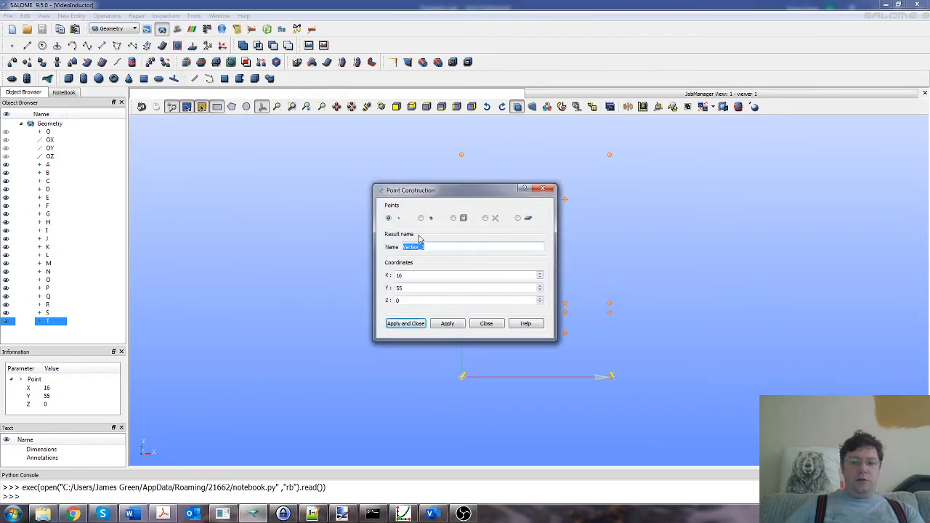
type("SS1")
key("Tab")
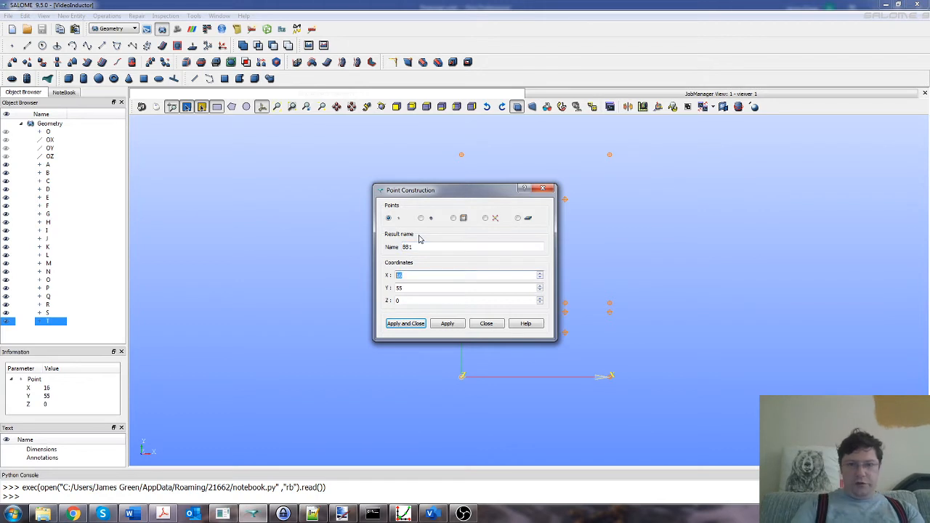
type("80")
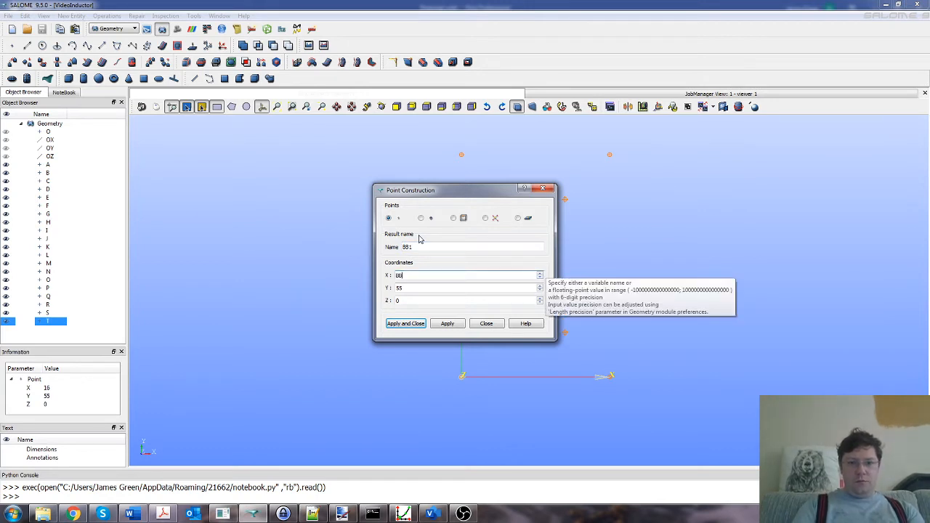
type("1x")
key("Tab")
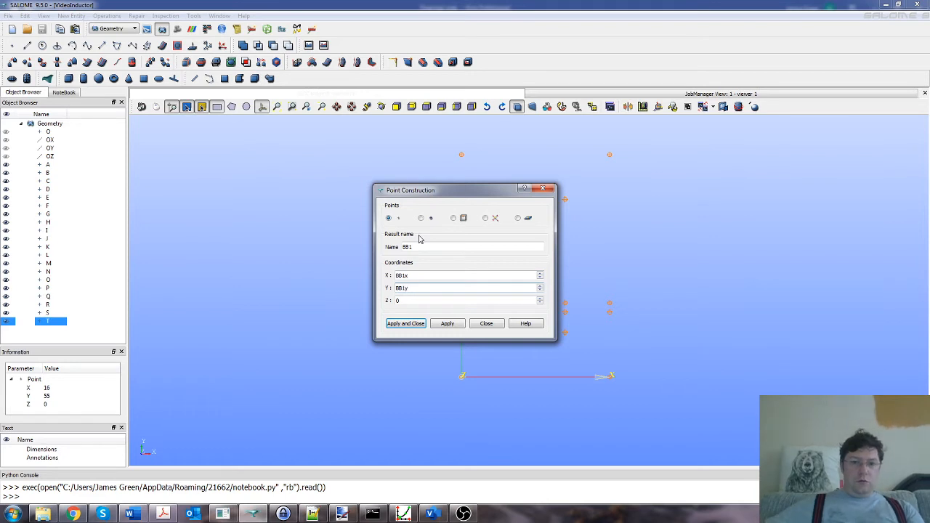
left_click(405, 323)
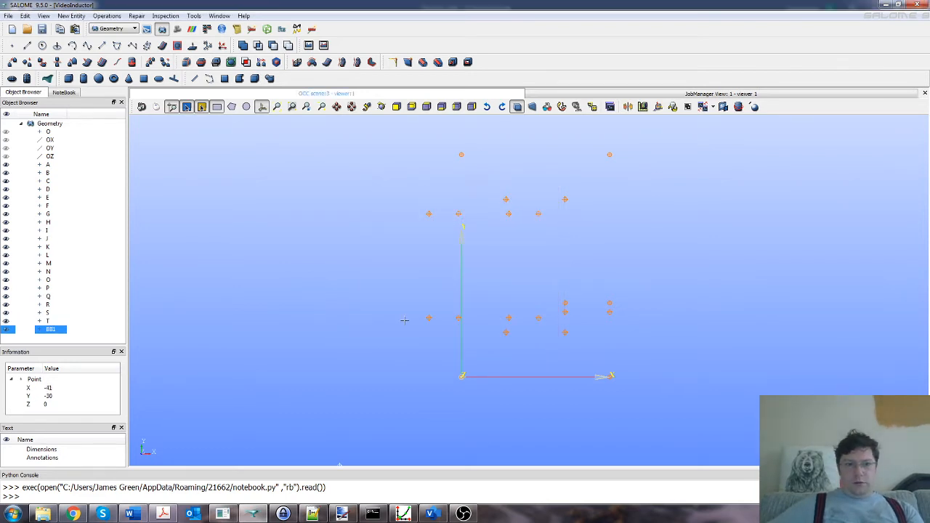
- Create a bounding box point named BB2 with the notebook variables BB2x and BB2y as its X and Y coordinates
left_click(351, 107)
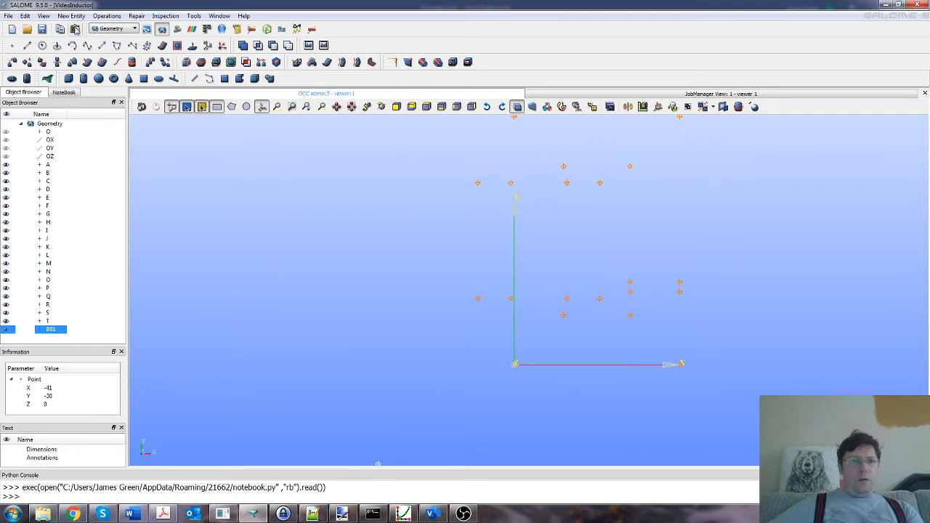
left_click(71, 16)
mouse_move(100, 28)
left_click(170, 29)
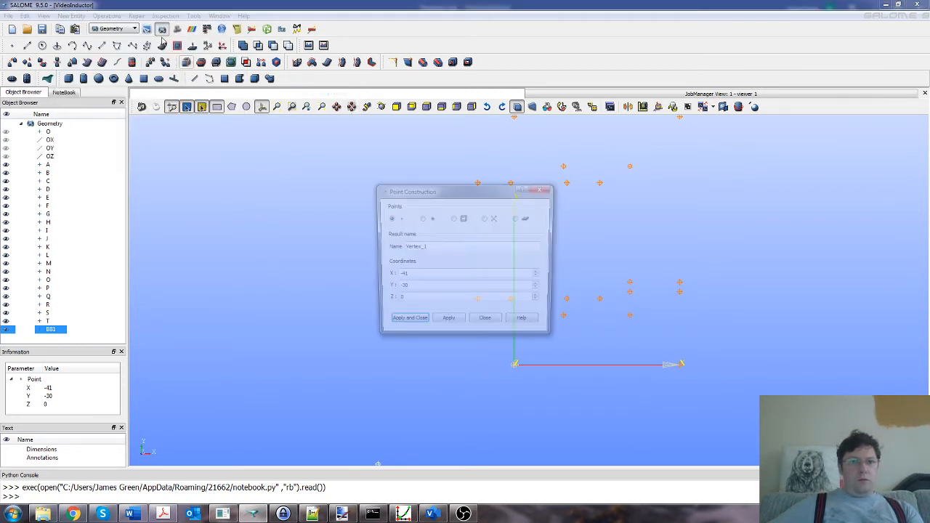
left_click_drag(451, 246, 364, 252)
type("BB2")
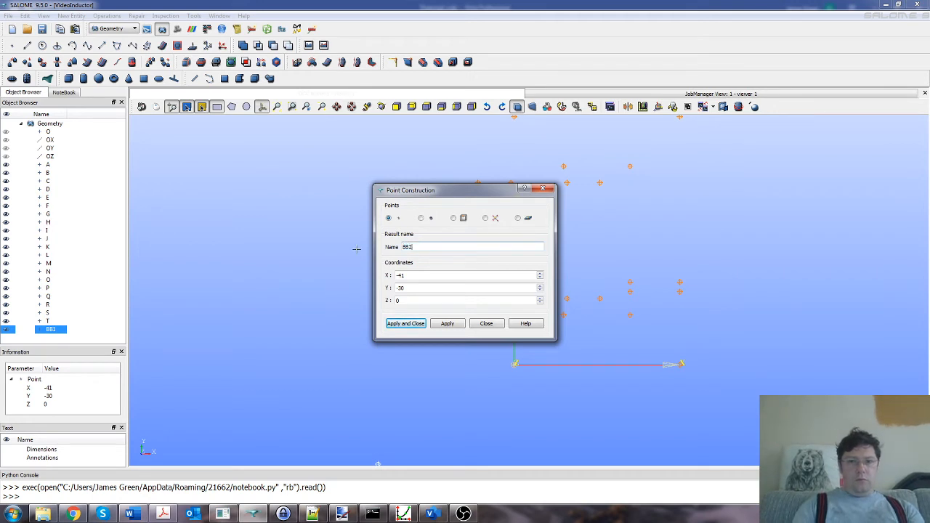
key("Tab")
type("BB2")
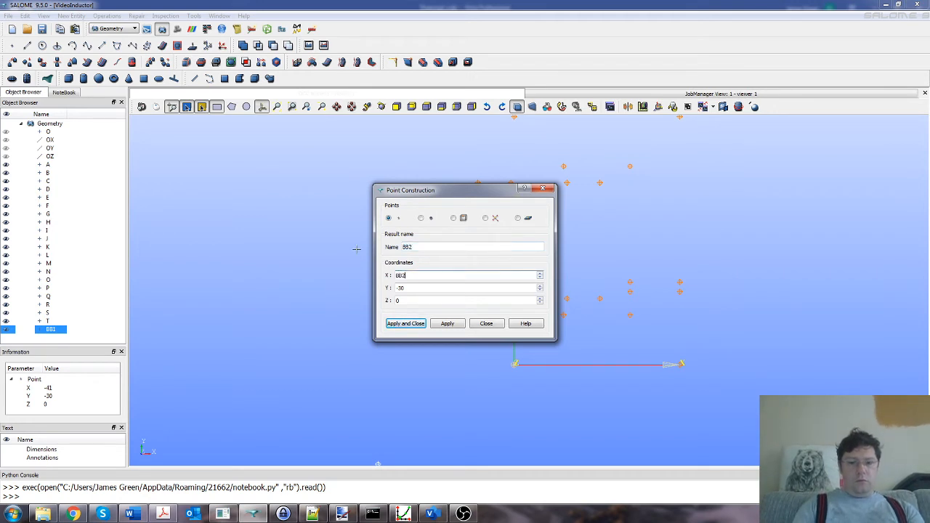
type("x")
key("Tab")
type("B")
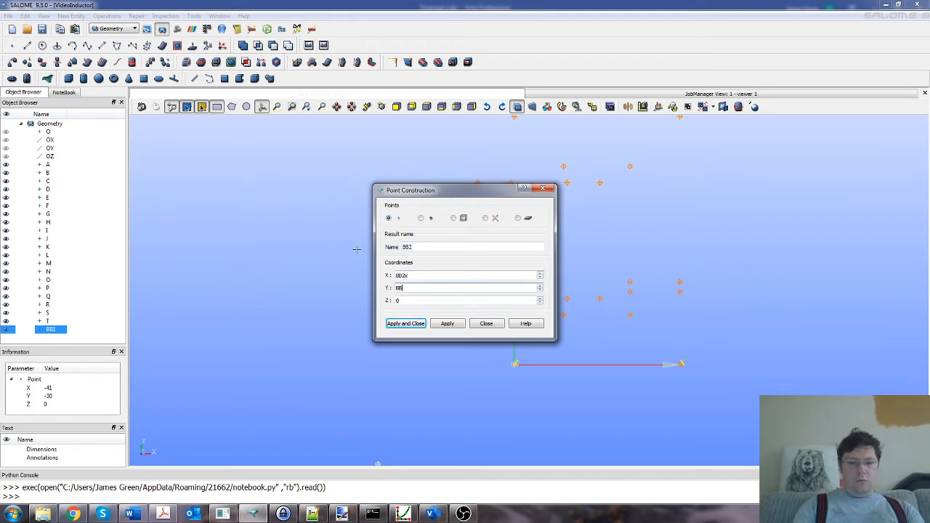
type("B2y")
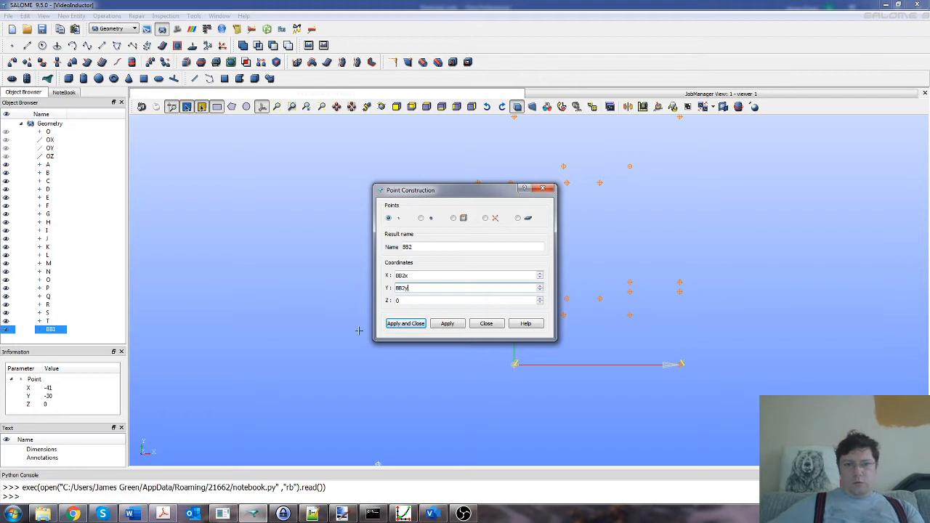
left_click(396, 323)
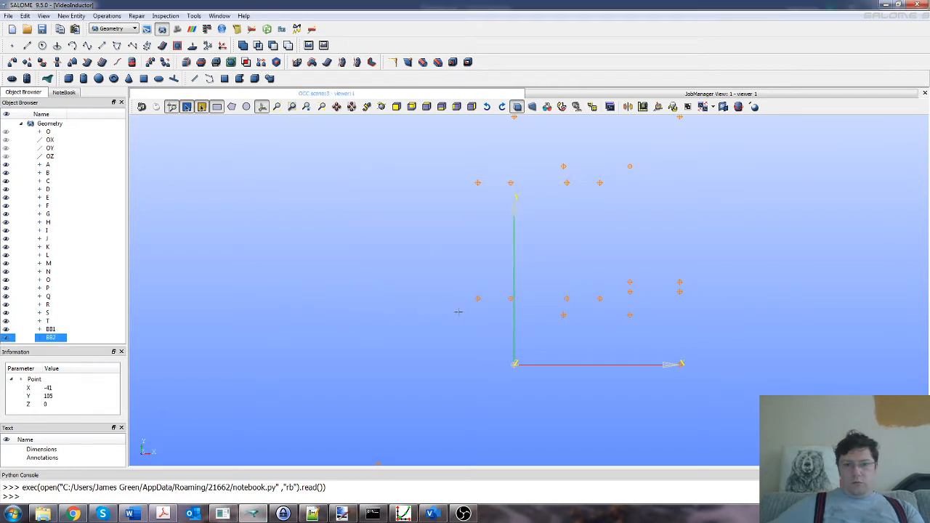
- Create a bounding box point named BB3 with the notebook variables BB3x and BB3y as its X and Y coordinates
left_click(352, 108)
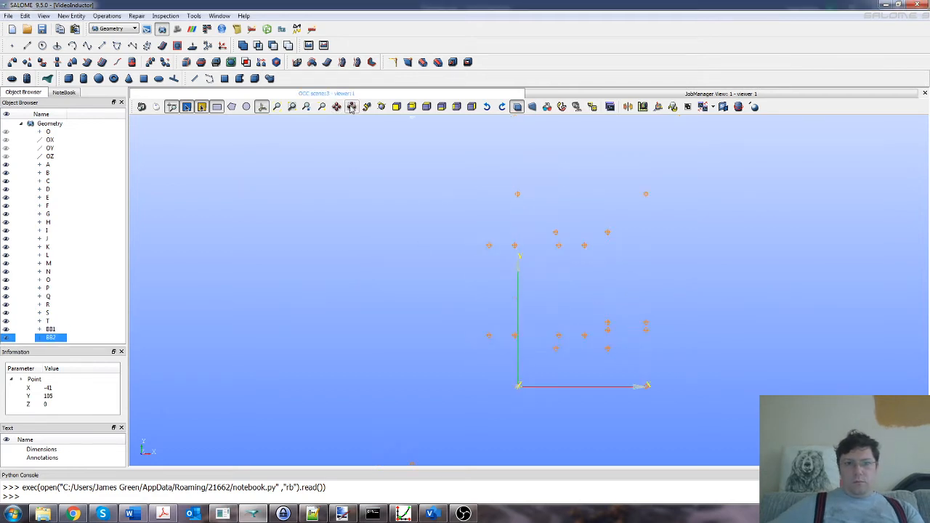
left_click(72, 15)
mouse_move(80, 24)
left_click(192, 29)
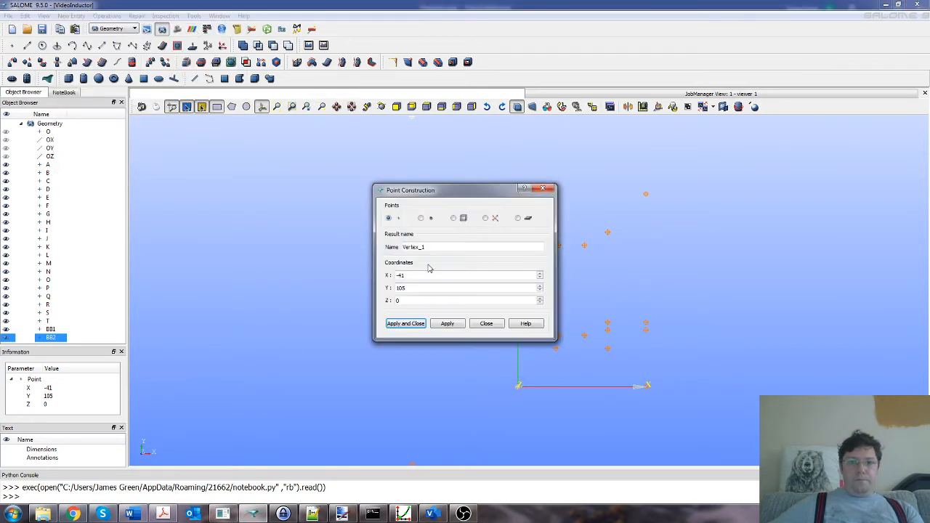
type("BB3")
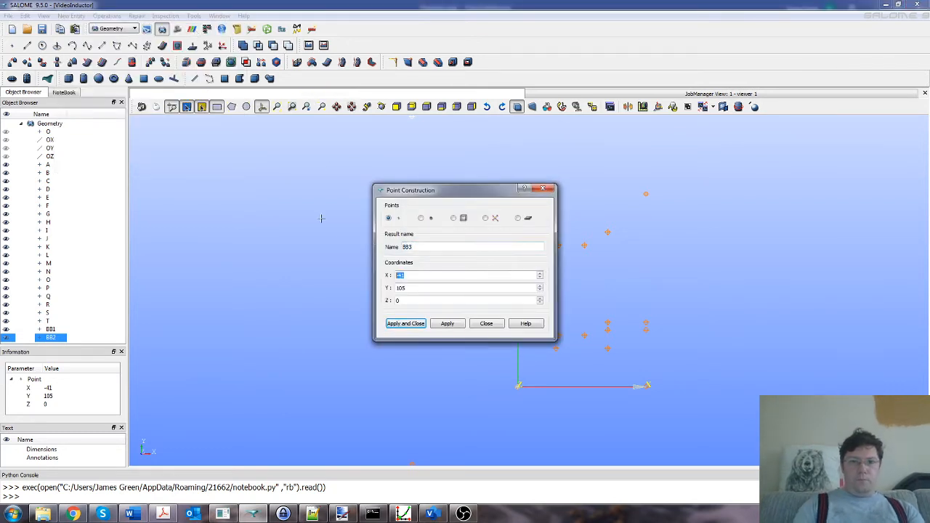
key("Tab")
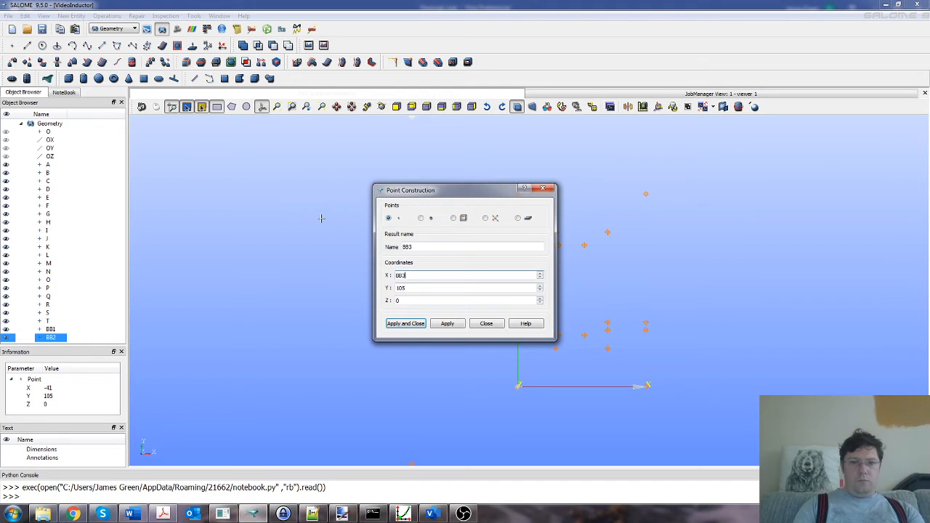
type("BB3")
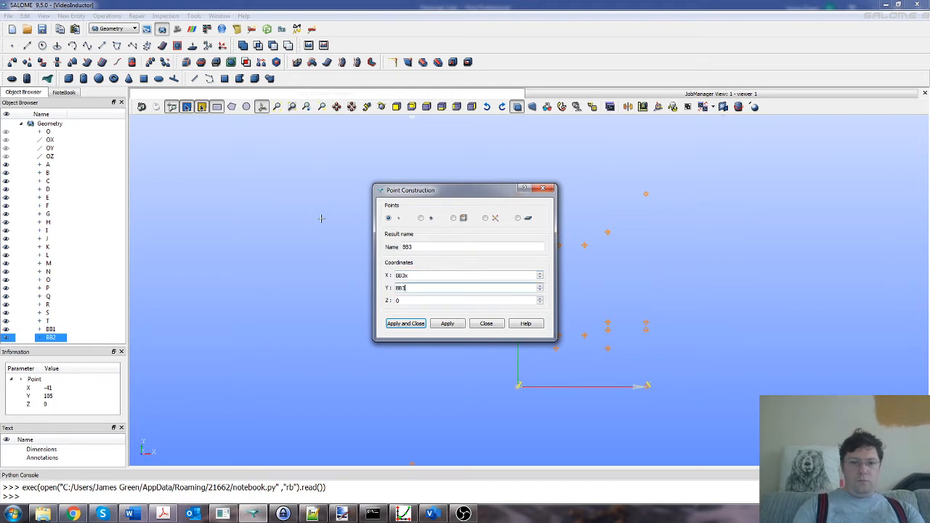
type("y")
left_click(411, 323)
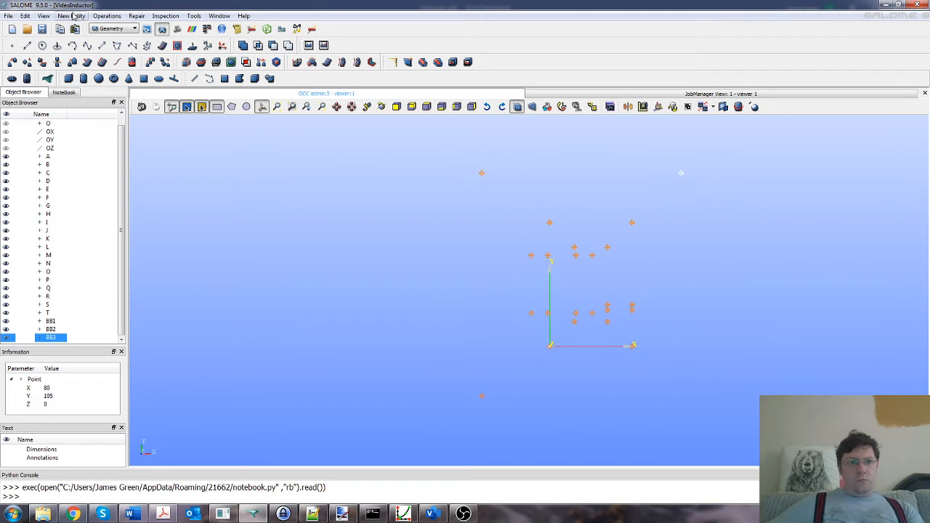
- Create a bounding box point named BB4 with the notebook variables BB4x and BB4y as its X and Y coordinates
left_click(73, 16)
mouse_move(80, 27)
left_click(169, 27)
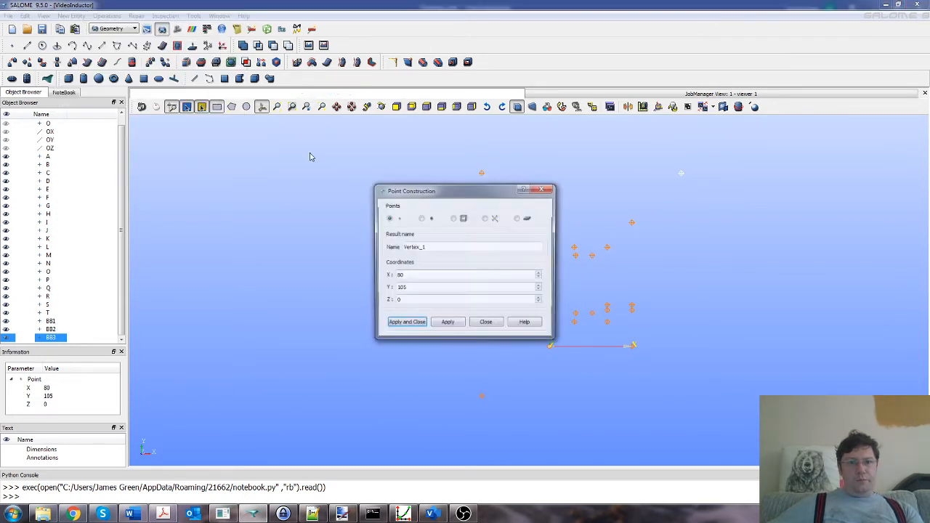
double_click(415, 247)
type("BB4")
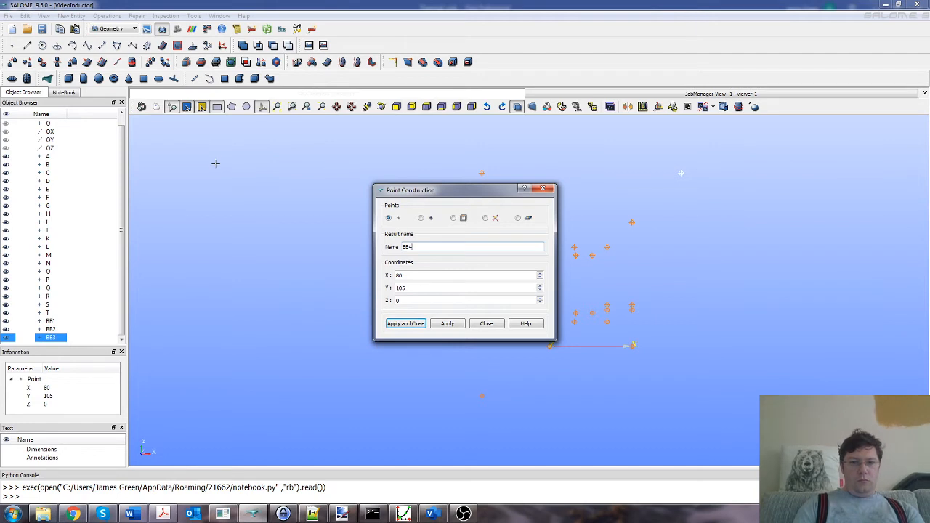
key("Tab")
type("BB4")
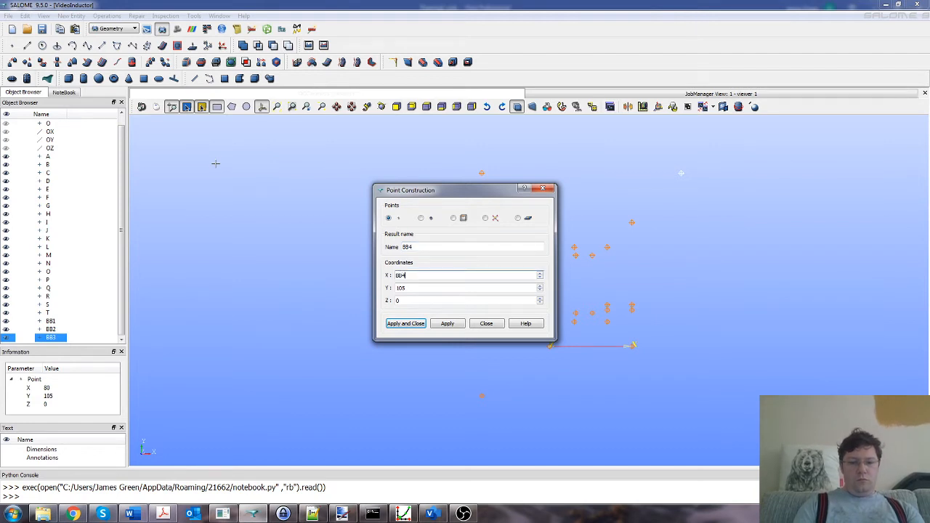
type("x")
key("Tab")
type("BB")
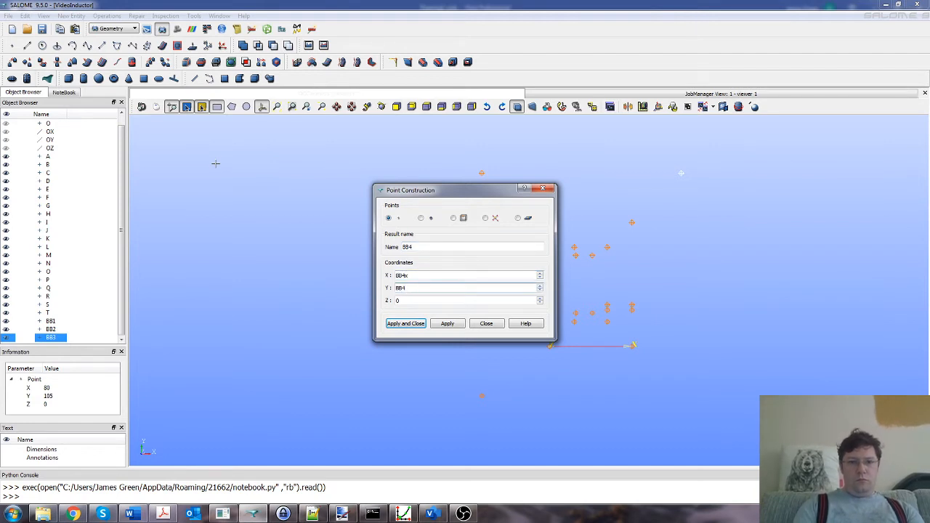
left_click(390, 324)
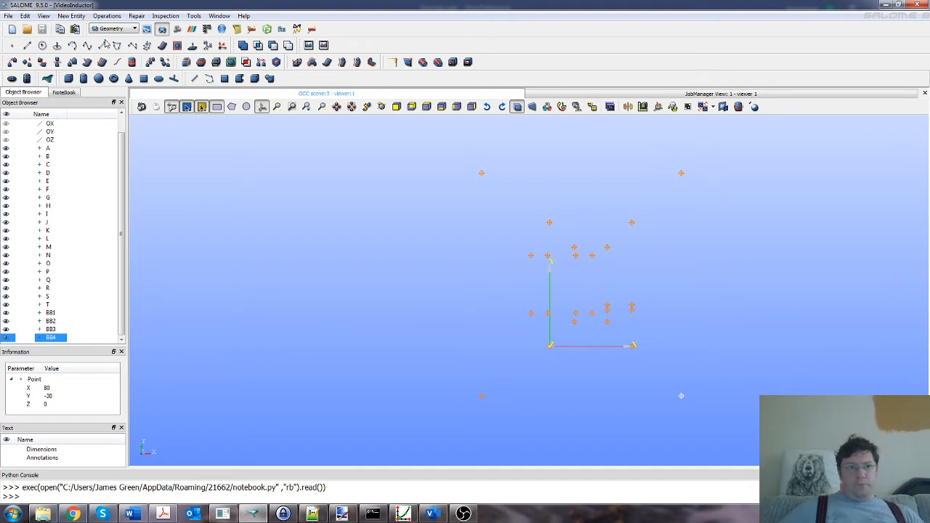
- Create a line named AB from point A to point B
left_click(72, 16)
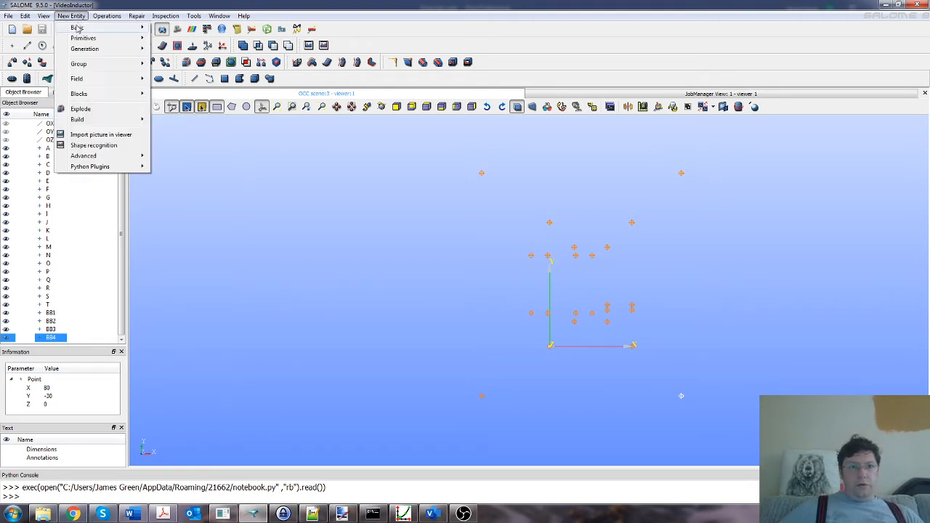
mouse_move(77, 27)
left_click(167, 40)
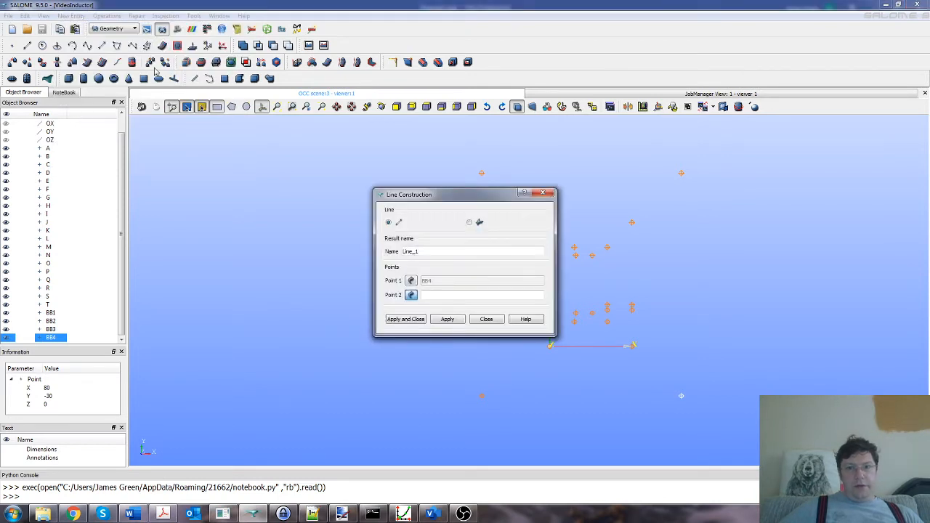
left_click_drag(387, 186, 240, 169)
left_click_drag(266, 233, 278, 233)
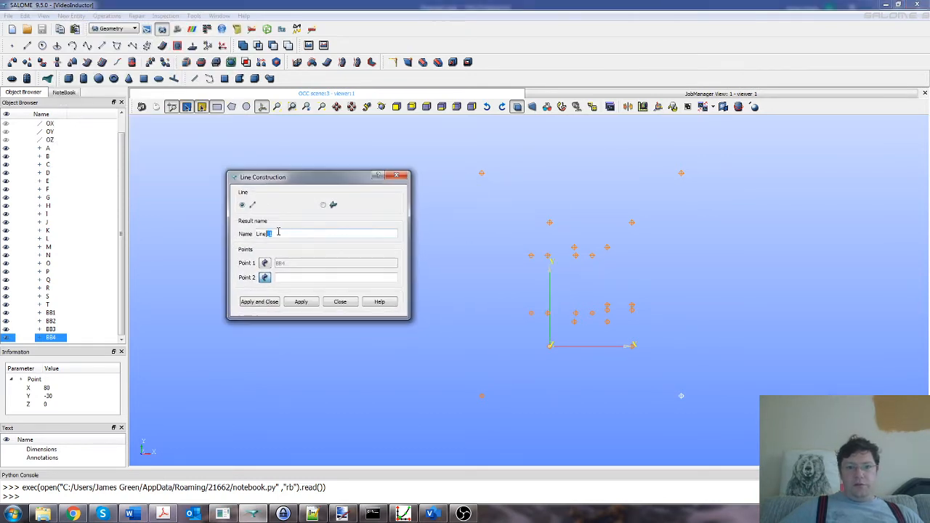
type("AB")
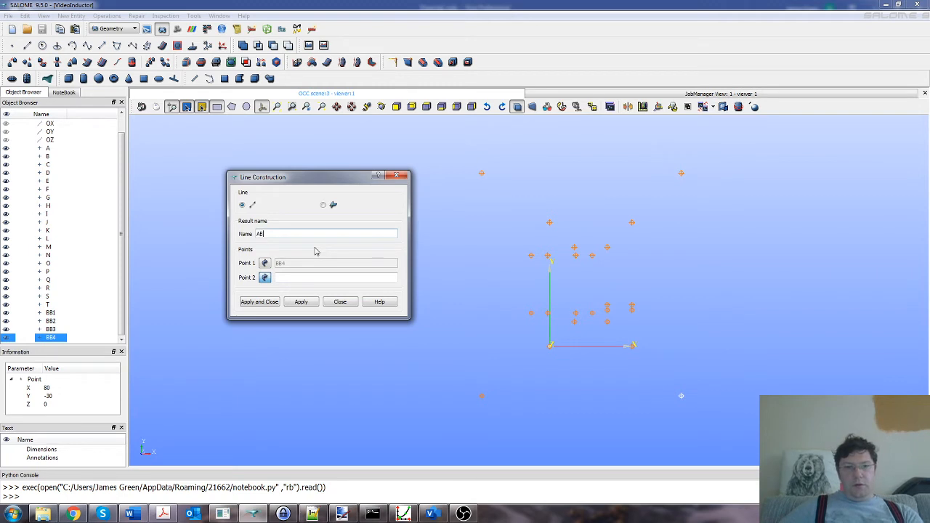
left_click(265, 265)
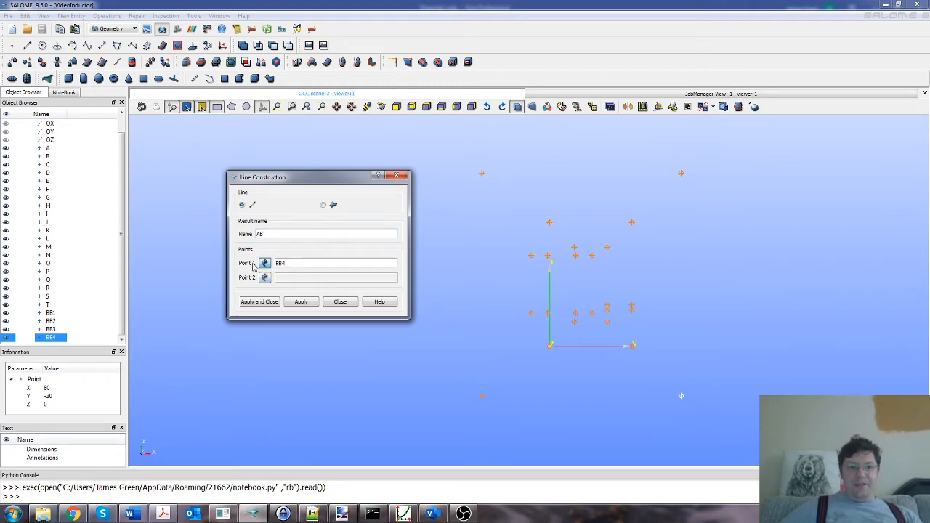
left_click(48, 149)
left_click(264, 277)
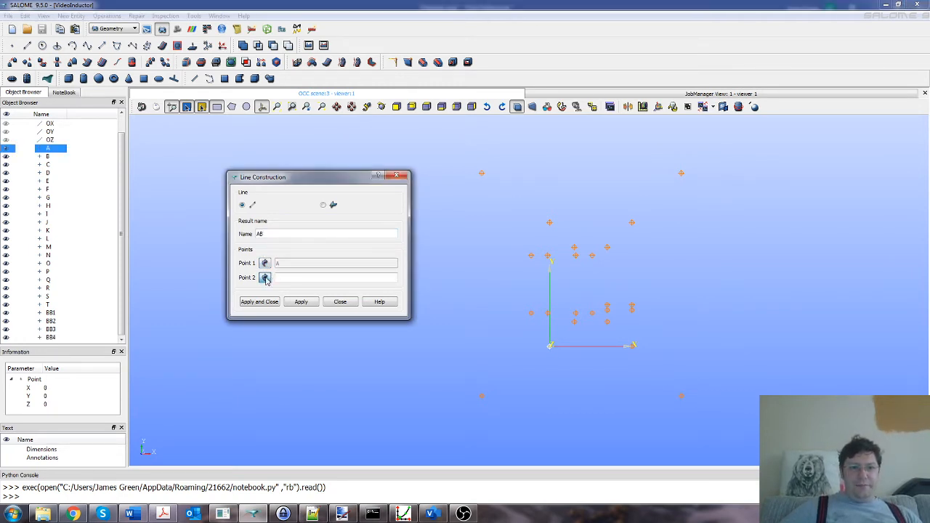
left_click(63, 157)
left_click(260, 301)
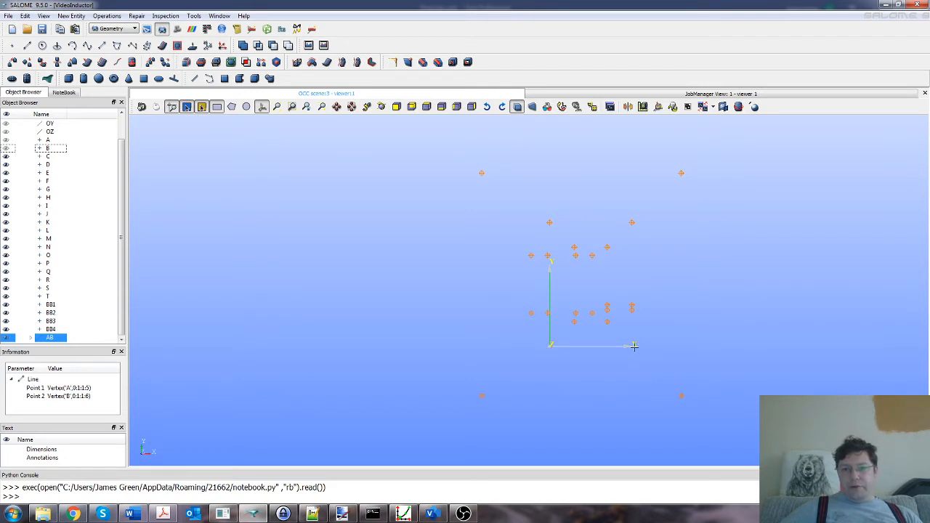
scroll(591, 350, "up", 3)
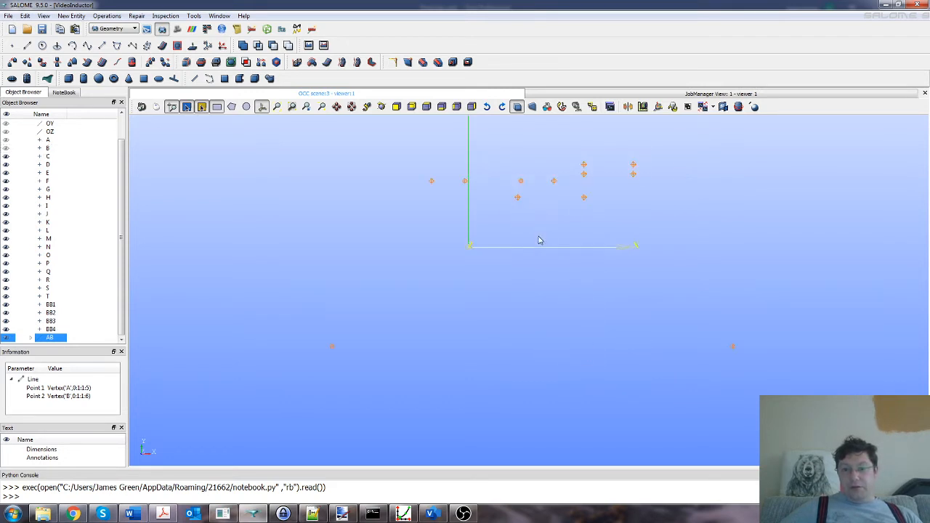
scroll(542, 240, "up", 5)
scroll(540, 253, "down", 8)
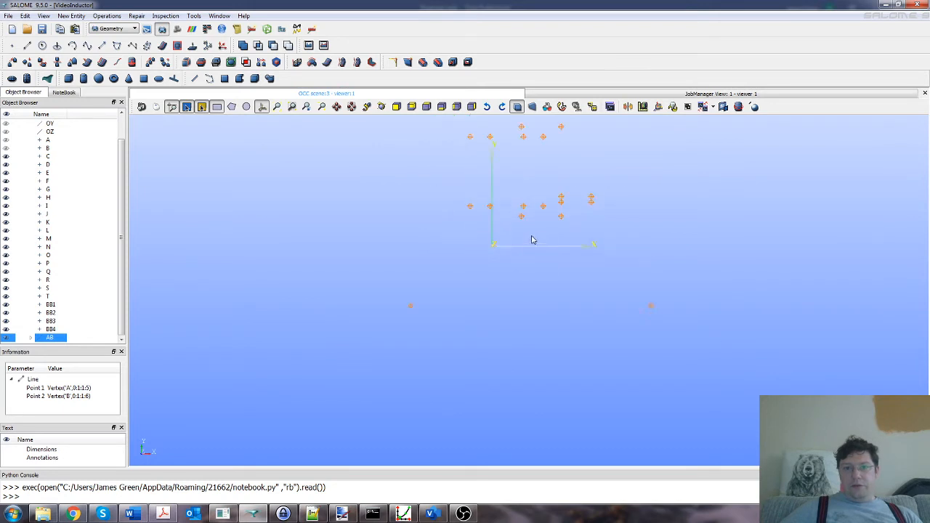
left_click(350, 106)
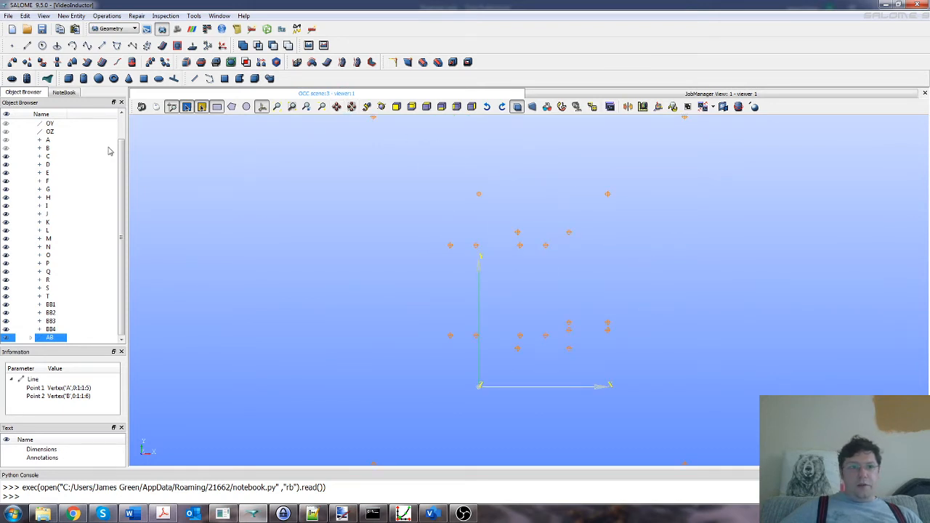
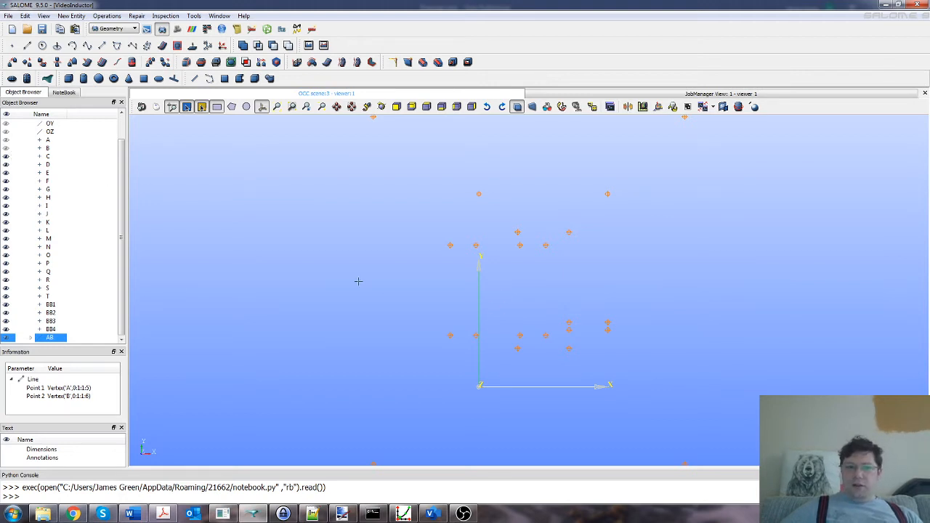
- Create a line named BC from point B to point C
left_click(71, 15)
mouse_move(73, 27)
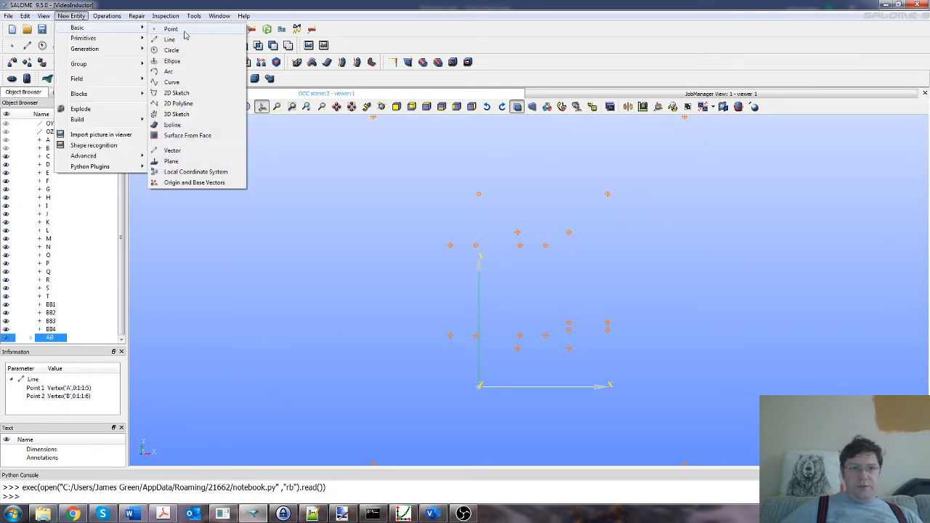
left_click(170, 40)
double_click(422, 250)
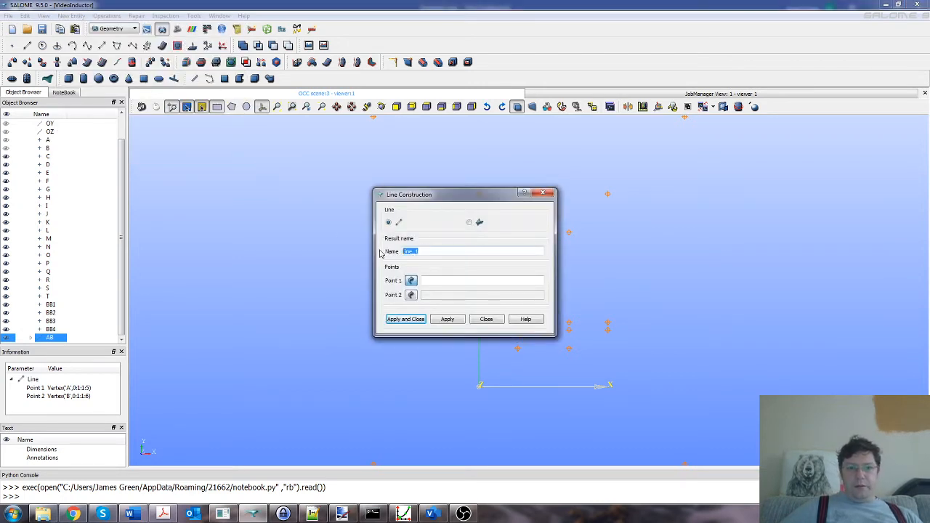
type("BC")
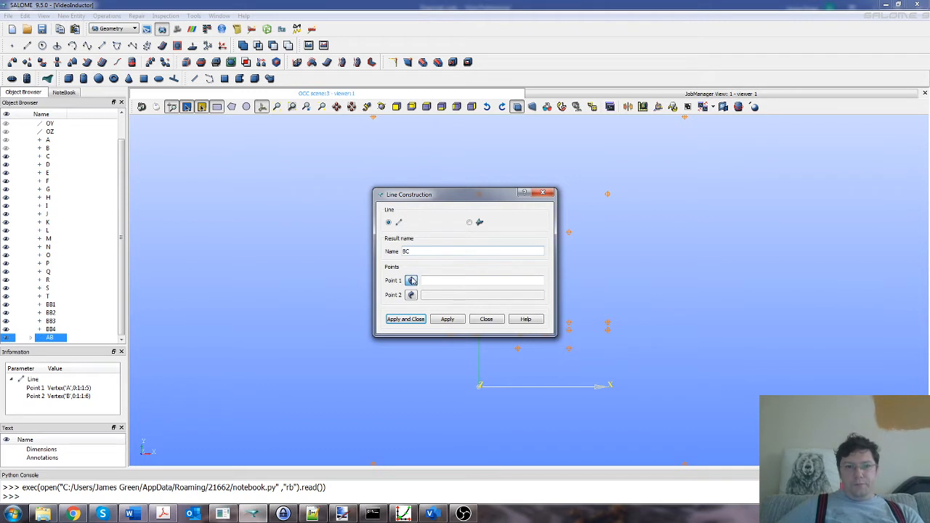
left_click(412, 280)
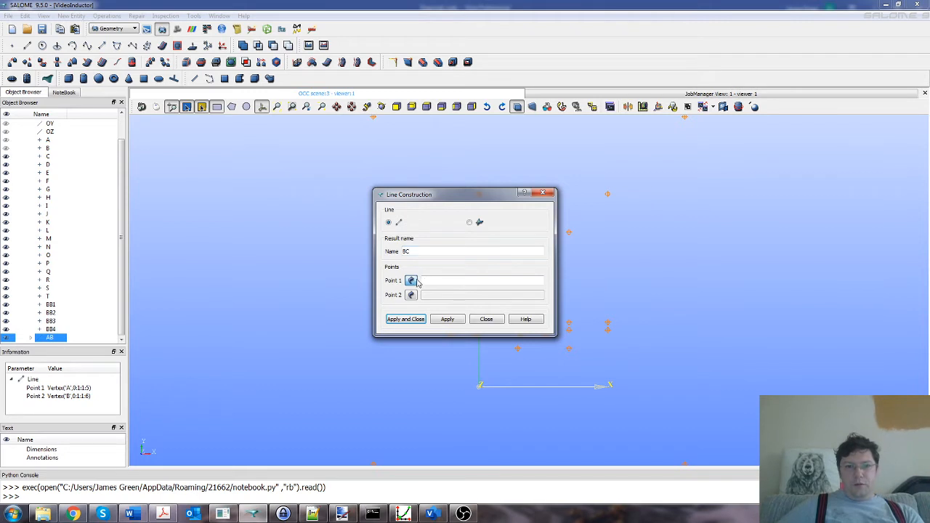
left_click(51, 149)
left_click(408, 293)
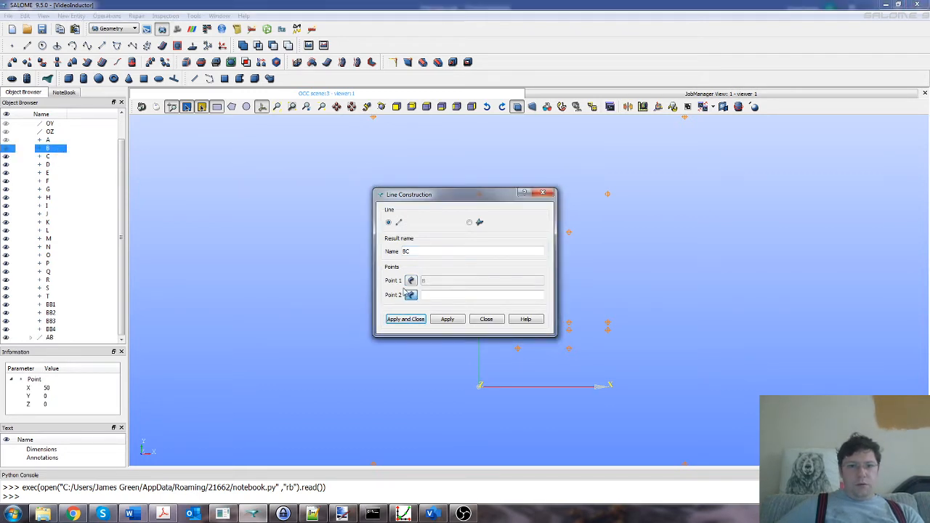
left_click(48, 156)
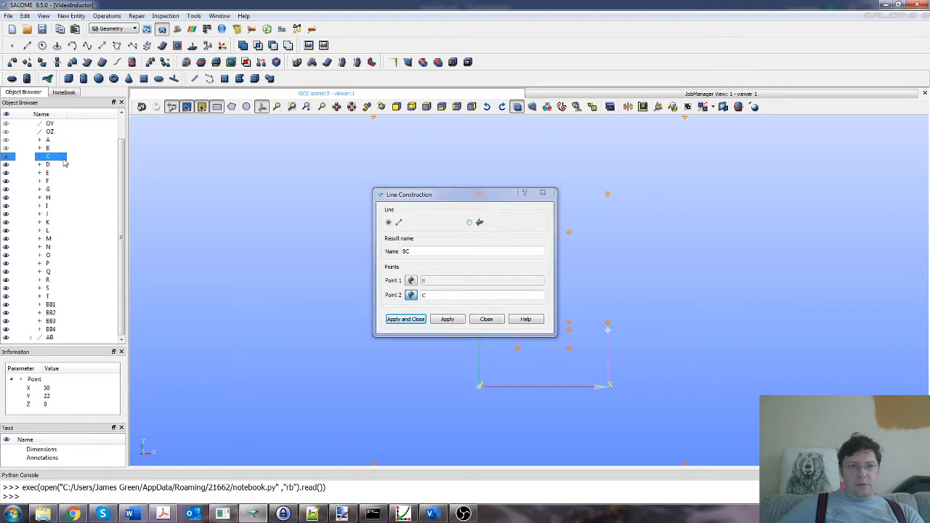
left_click(405, 319)
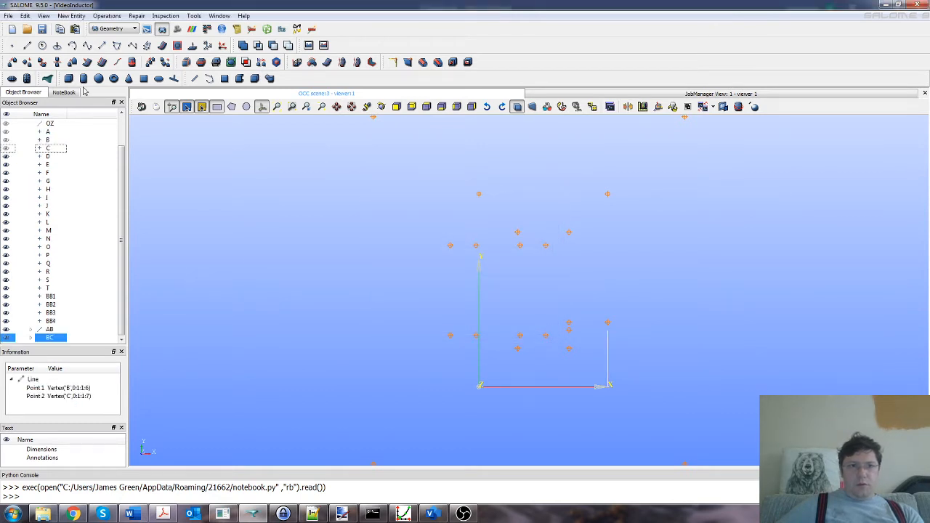
- Create a line named CD from point C to point D
left_click(71, 16)
mouse_move(76, 27)
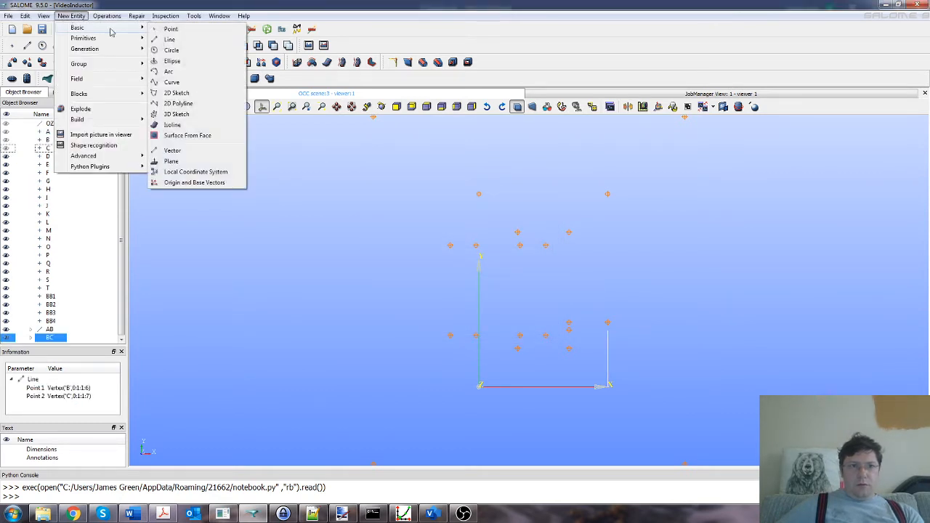
left_click(174, 40)
left_click_drag(433, 254, 353, 250)
type("CD")
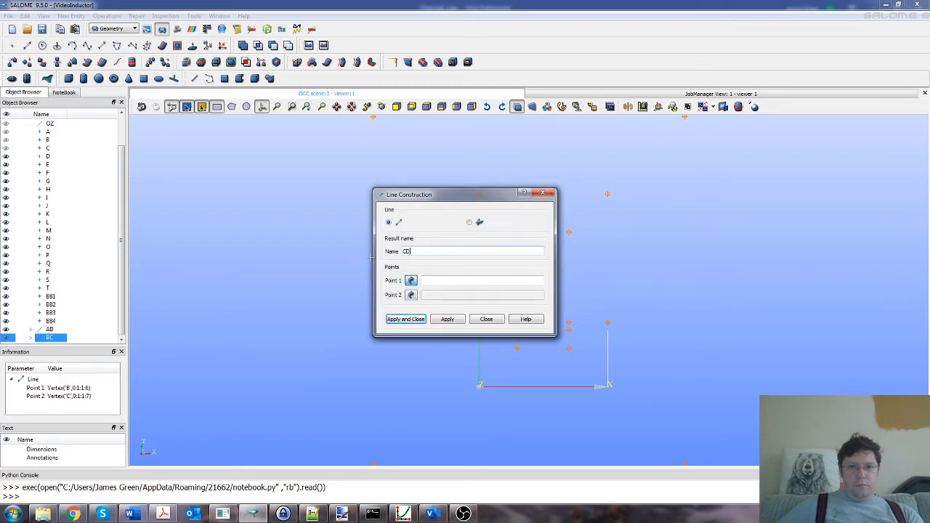
left_click(46, 148)
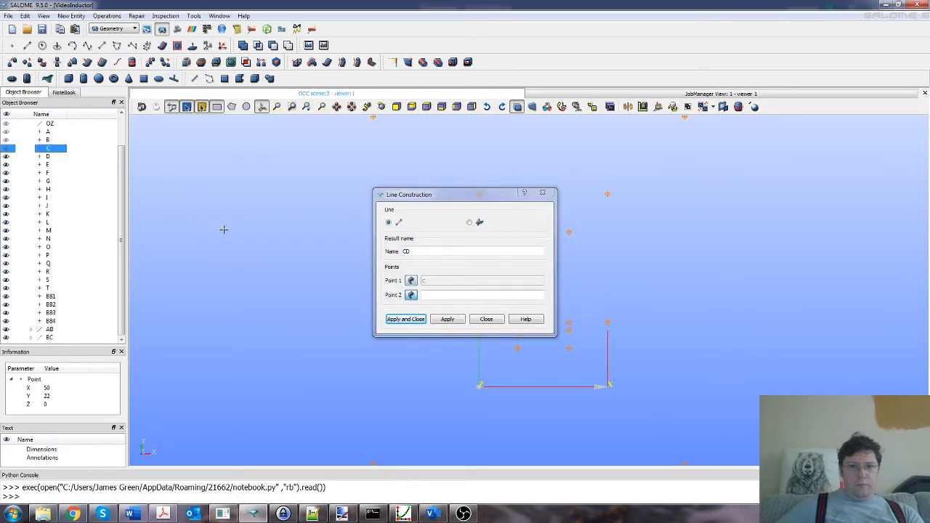
left_click(46, 156)
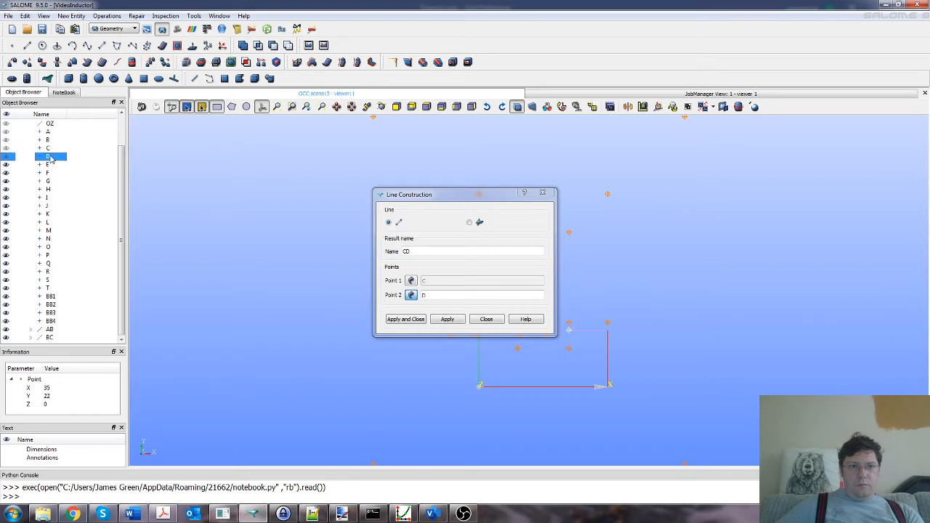
key("Return")
- Create a line named DE from point D to point E
left_click(71, 15)
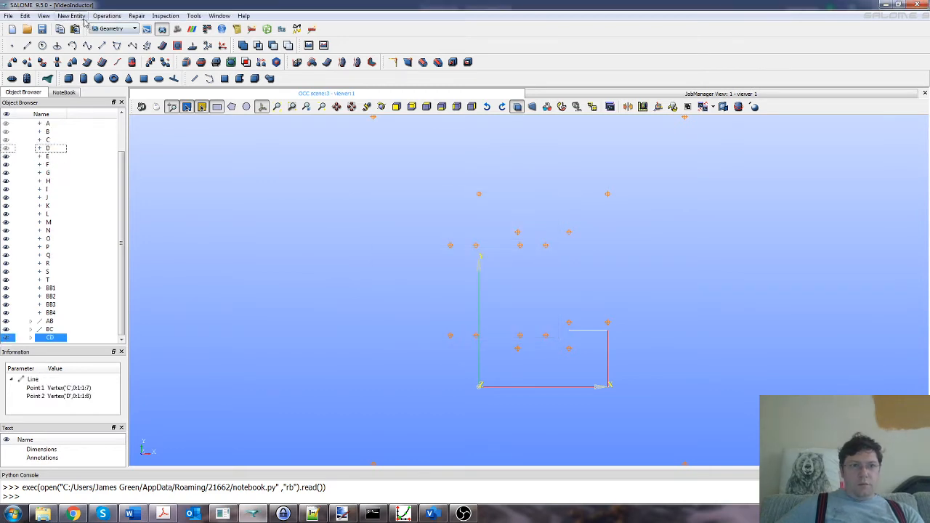
mouse_move(120, 31)
left_click(170, 39)
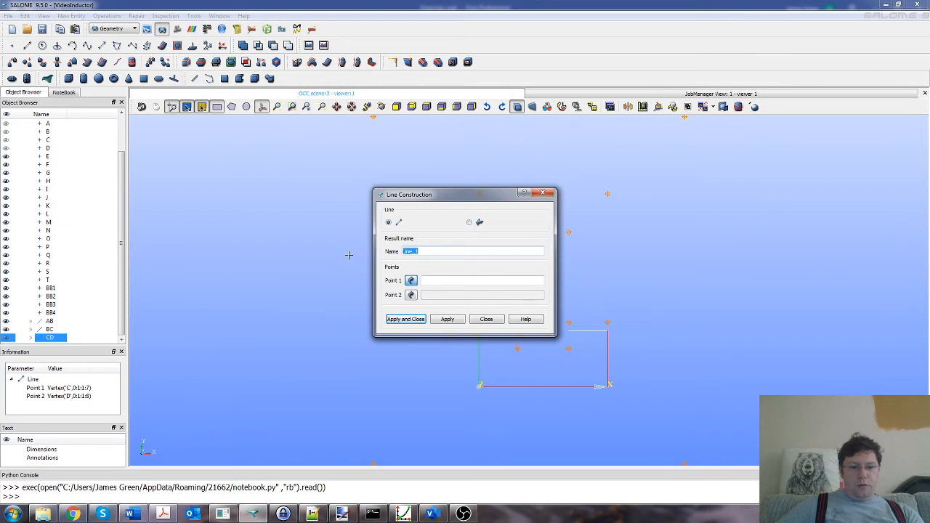
type("DE")
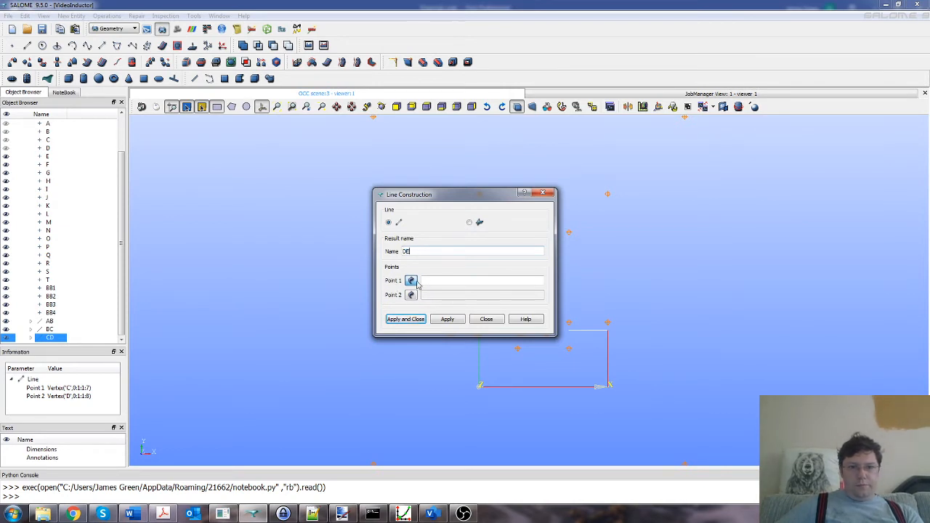
left_click(56, 149)
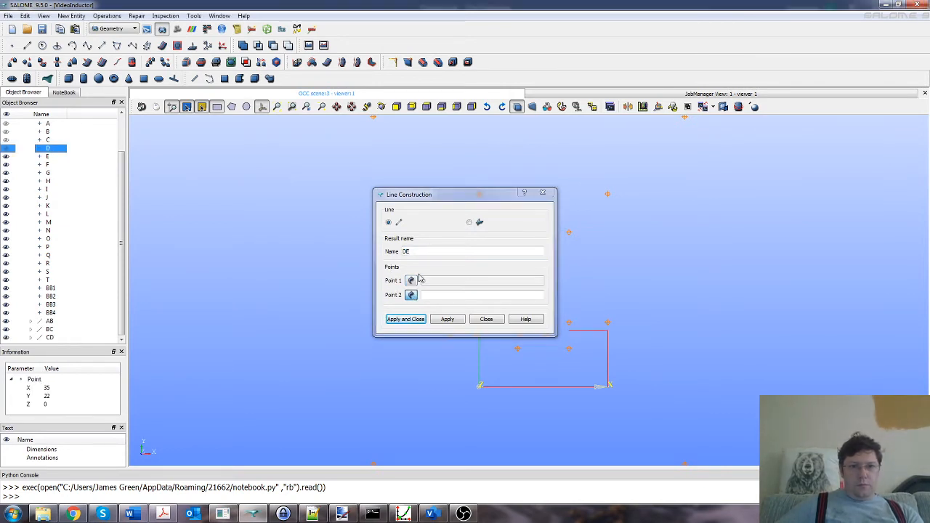
left_click(56, 157)
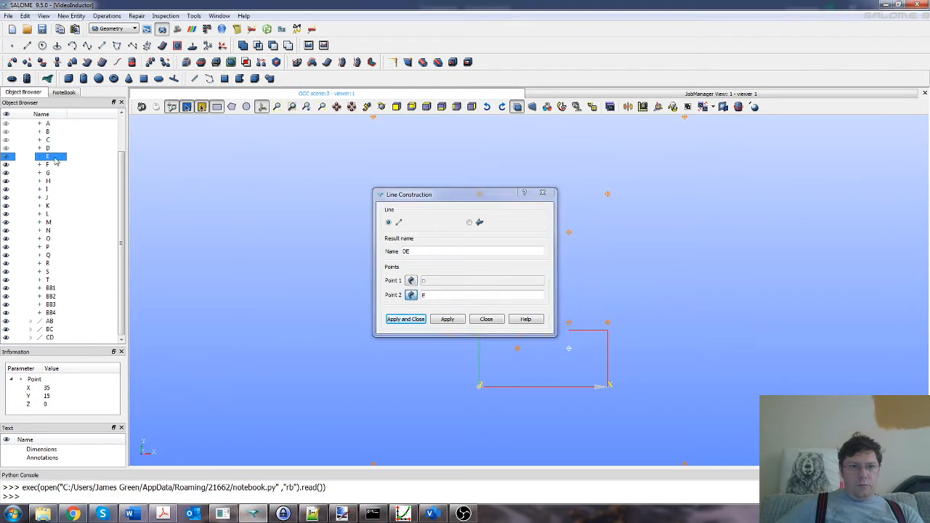
left_click(405, 318)
- Create a line named EF from point E to point F
left_click(70, 16)
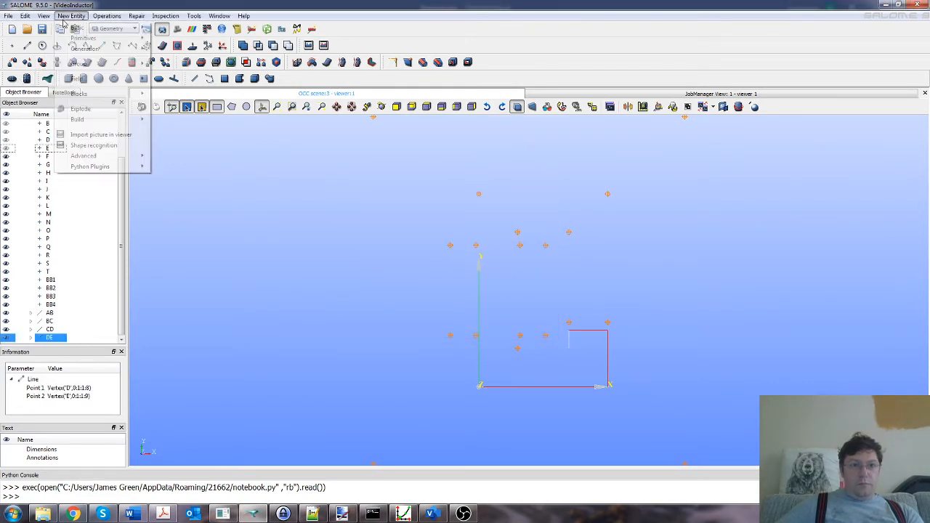
mouse_move(80, 28)
left_click(171, 39)
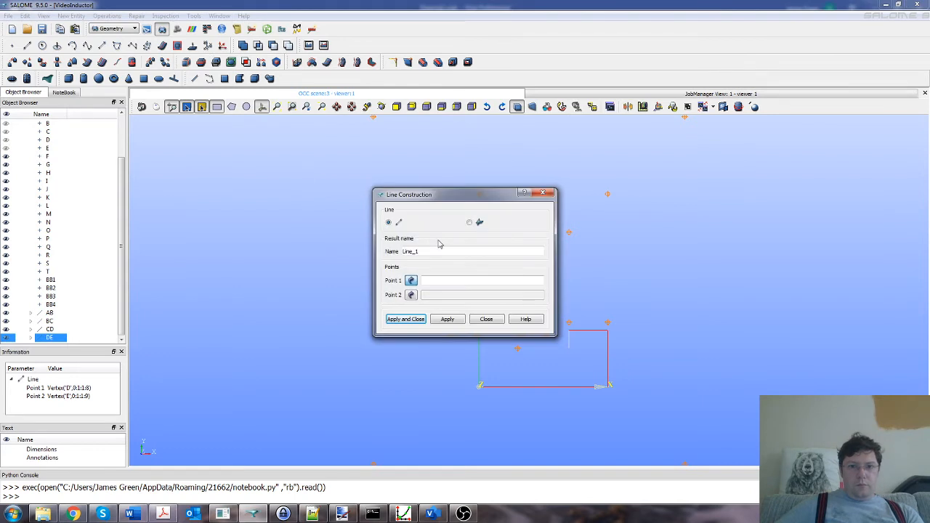
double_click(411, 251)
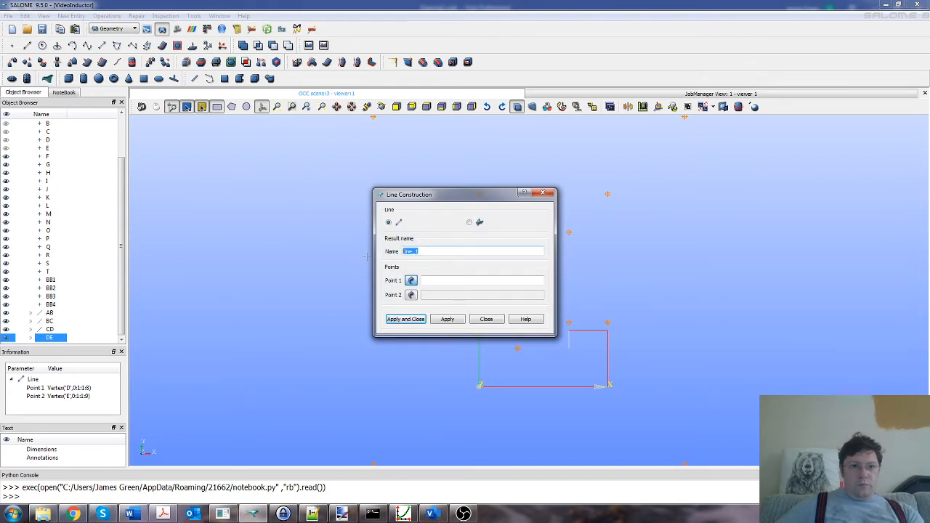
type("EF")
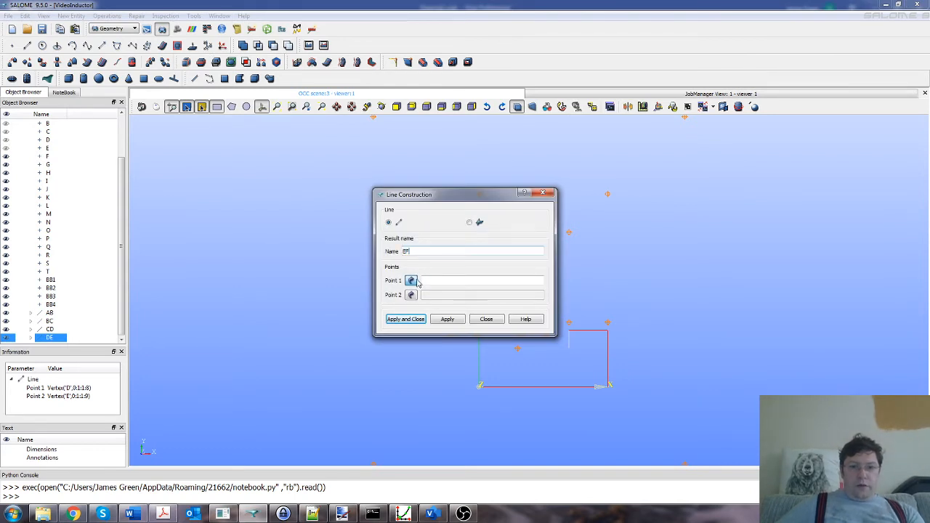
left_click(48, 148)
left_click(48, 156)
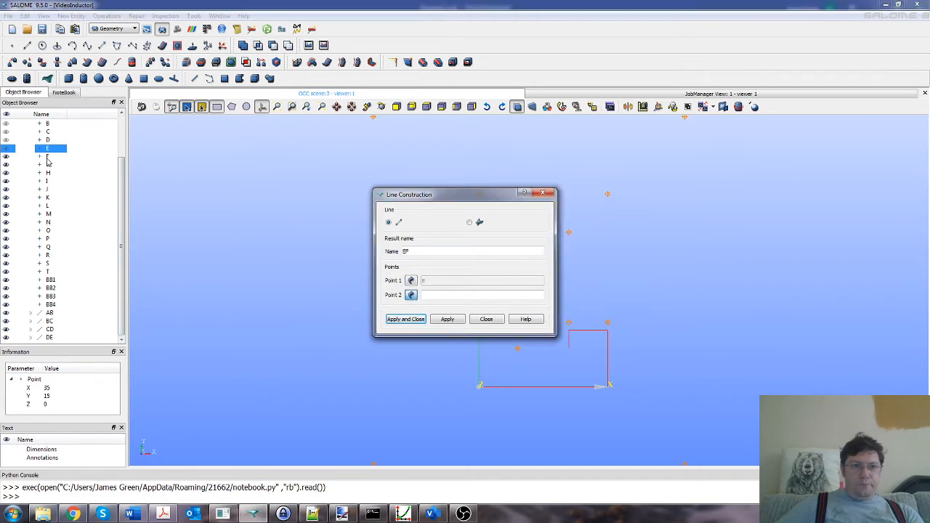
left_click(393, 321)
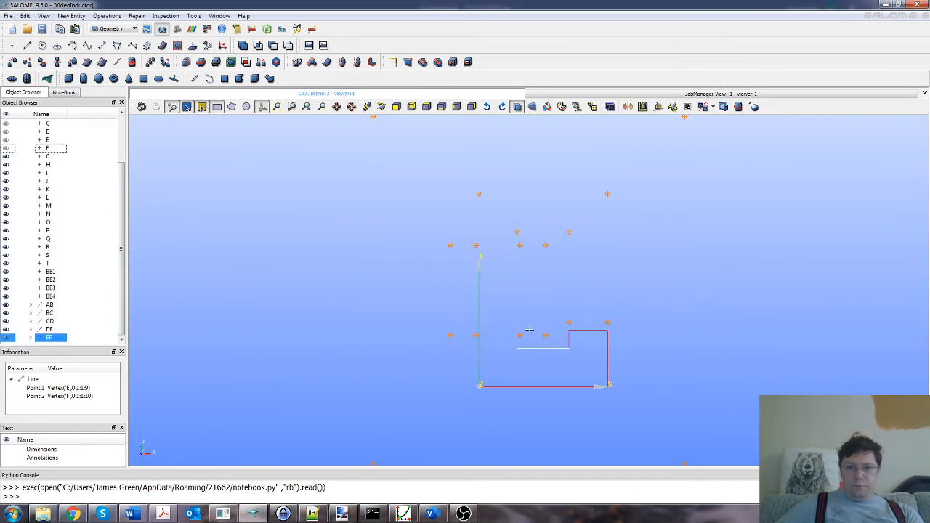
- Create a line named FG from point F to point G
left_click(72, 16)
mouse_move(73, 25)
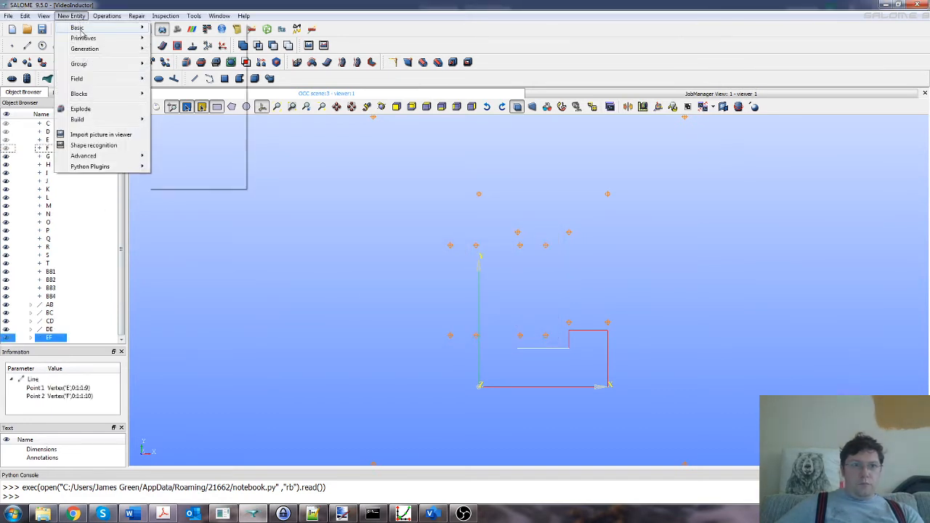
left_click(169, 38)
double_click(440, 251)
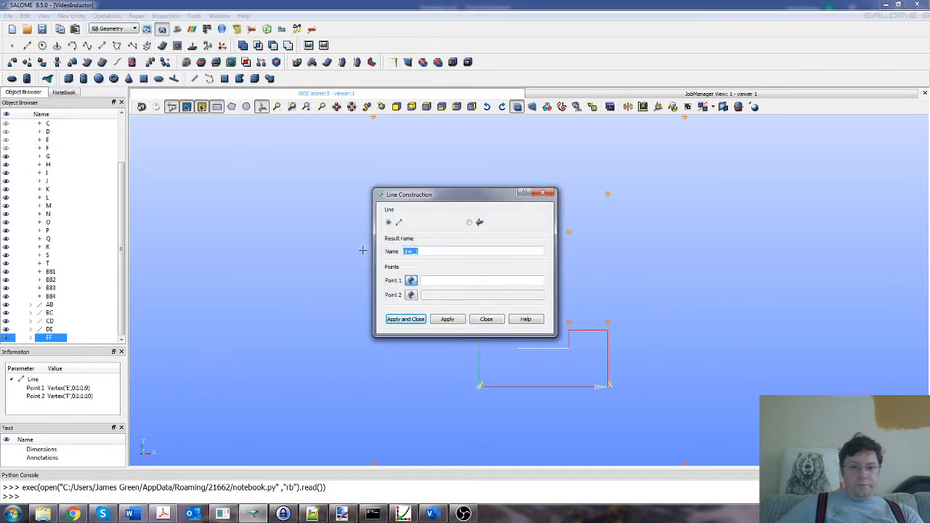
type("FG")
left_click(412, 280)
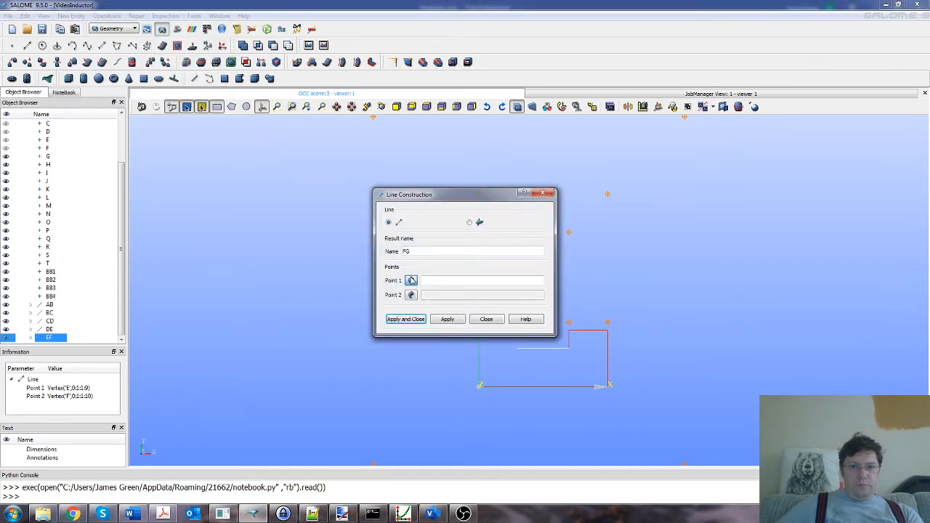
left_click(48, 148)
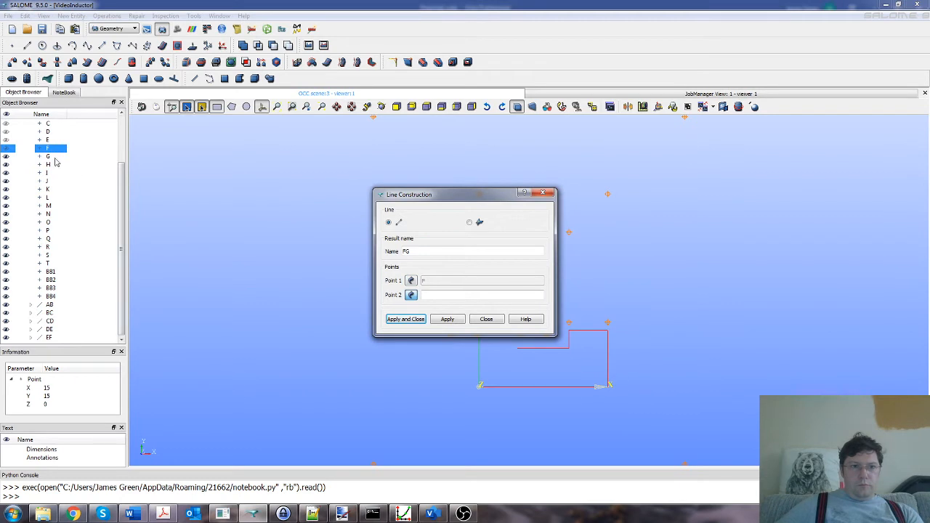
left_click(47, 156)
left_click(405, 319)
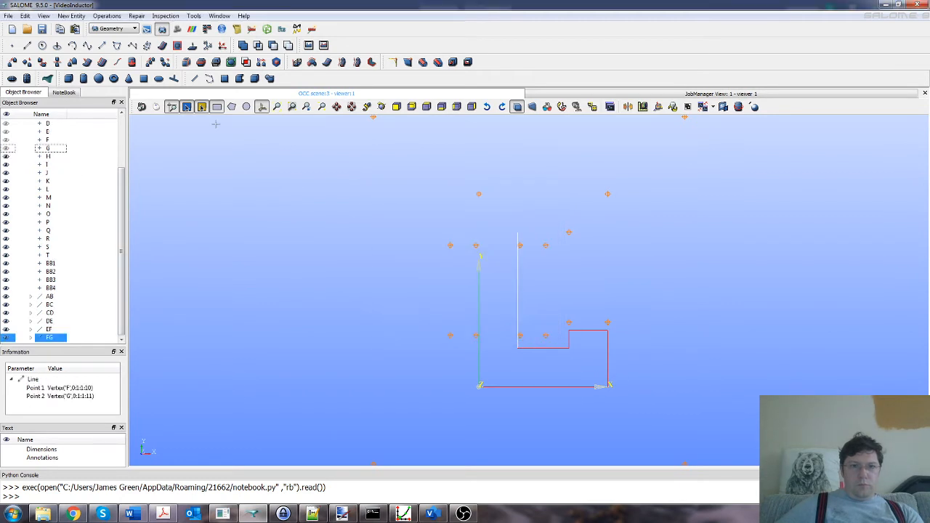
- Create a line named GH from point G to point H
left_click(71, 15)
mouse_move(80, 28)
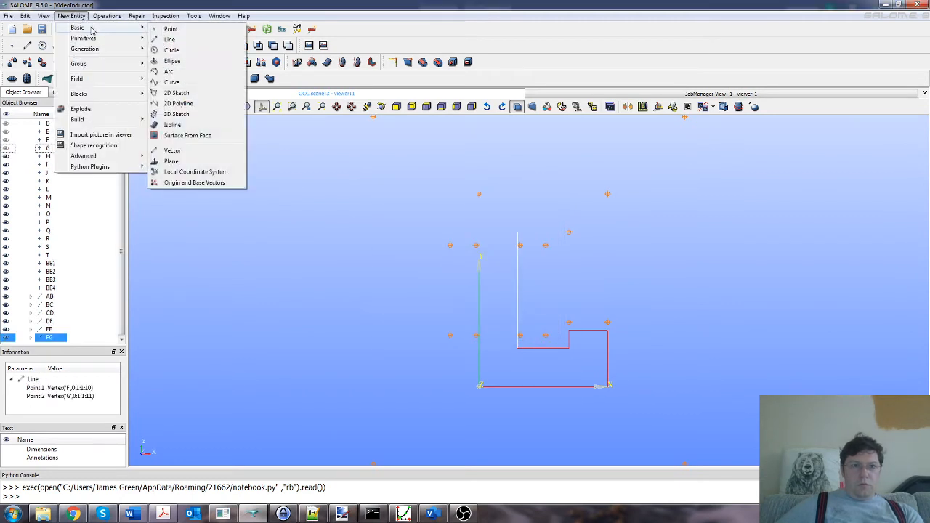
left_click(169, 40)
left_click(412, 281)
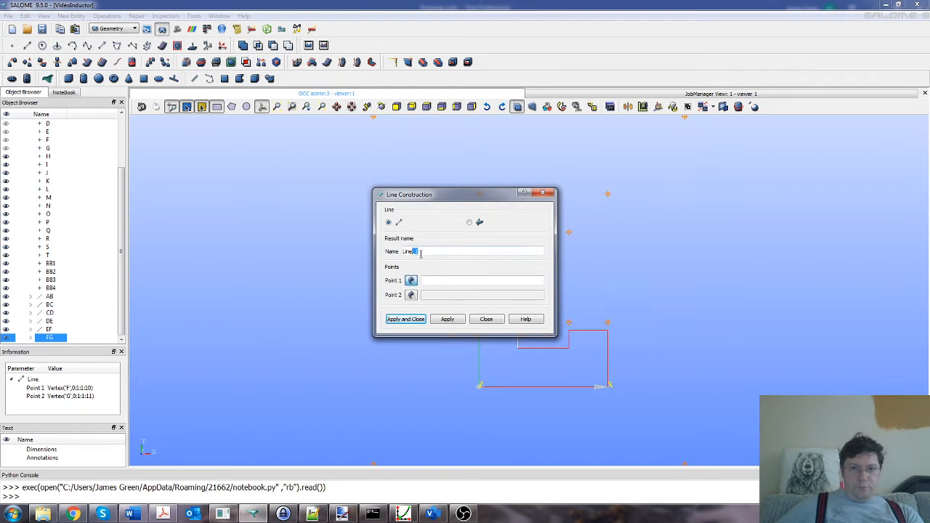
left_click_drag(420, 253, 403, 252)
type("GH")
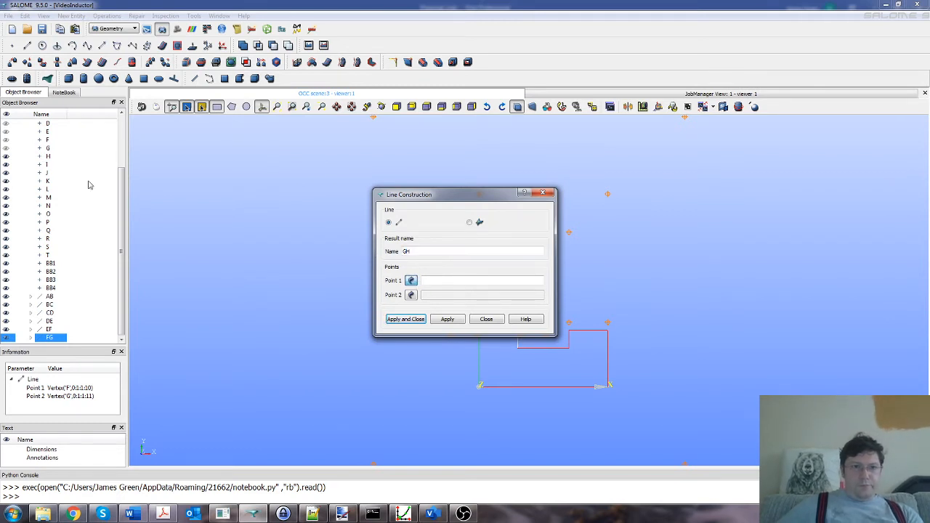
left_click(49, 148)
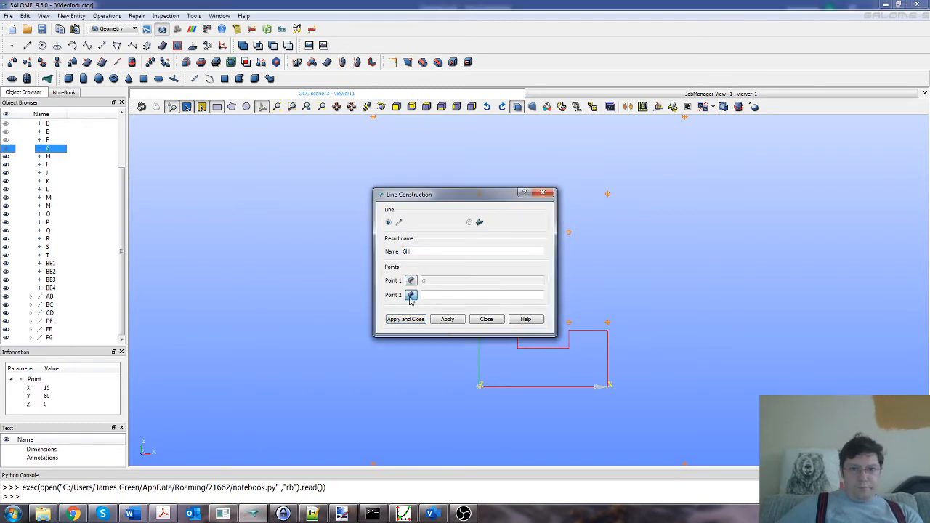
left_click(57, 157)
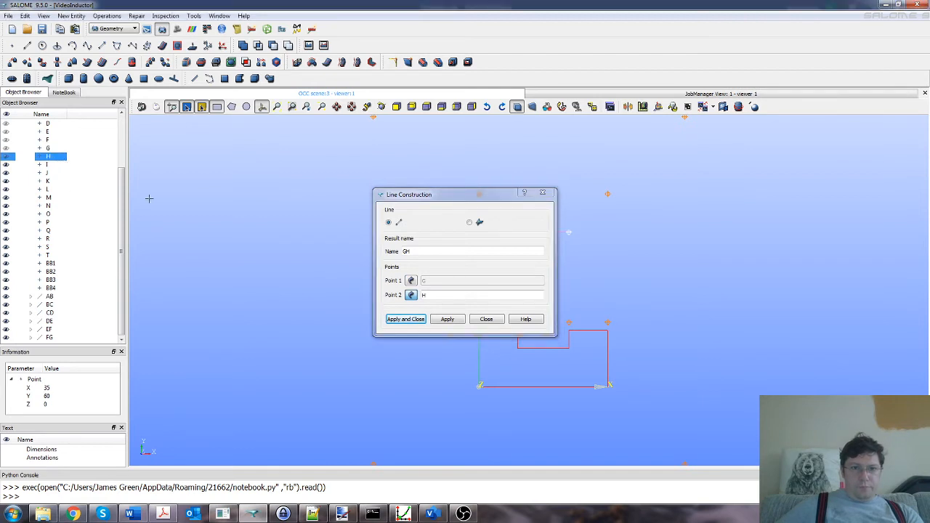
left_click(417, 322)
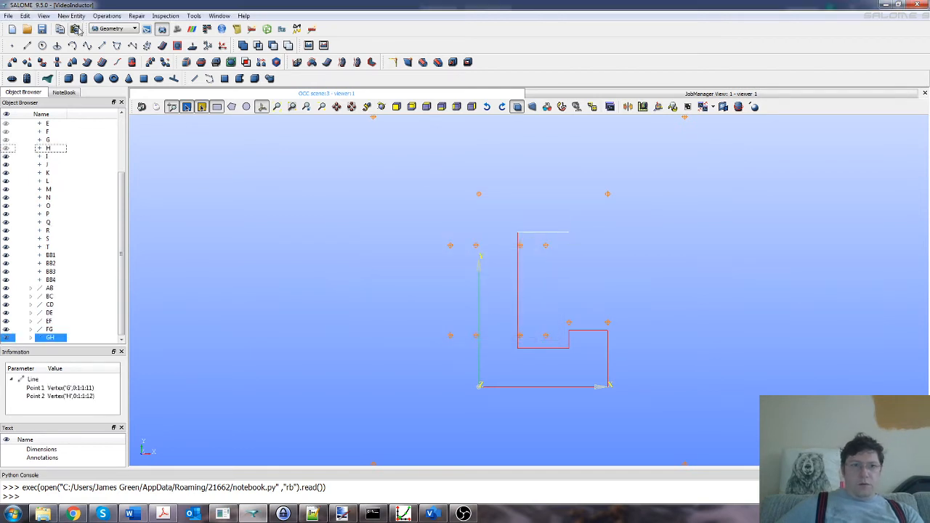
- Create a line named HI from point H to point I
left_click(71, 15)
mouse_move(78, 26)
left_click(202, 38)
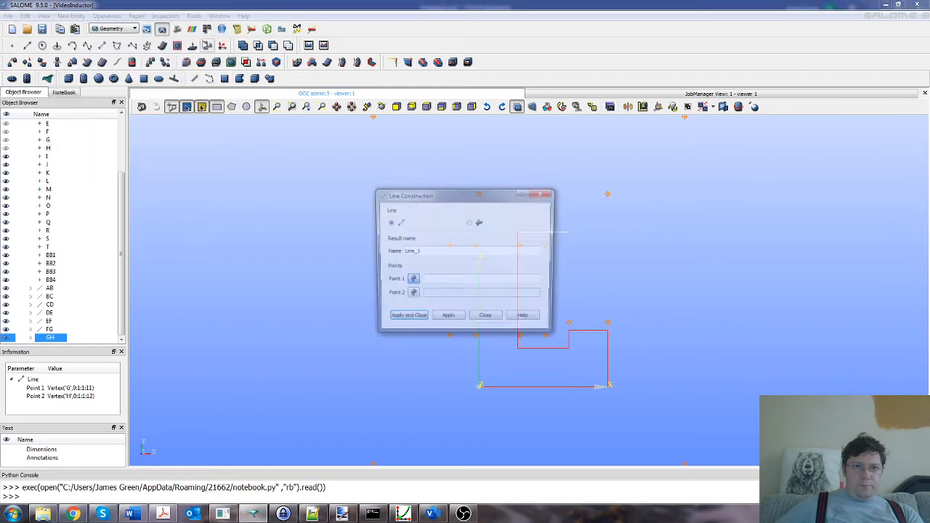
double_click(413, 252)
type("H")
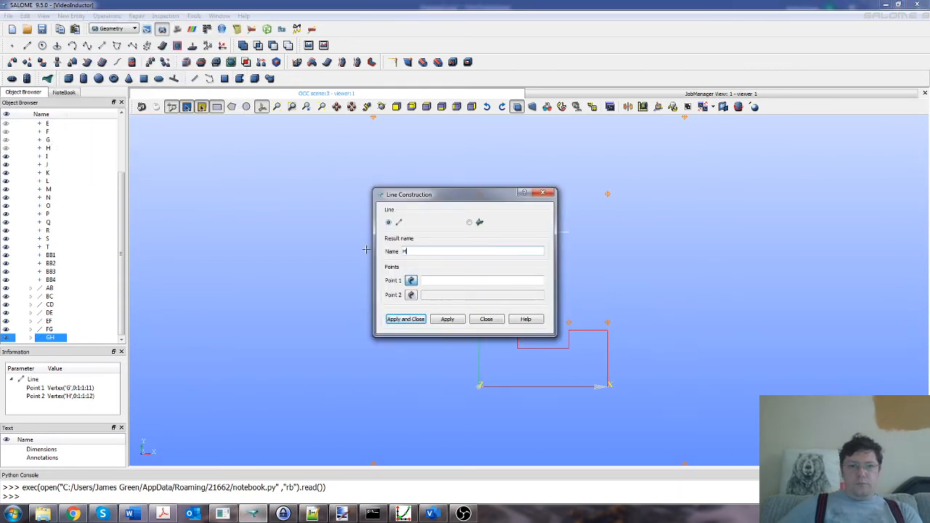
type("I")
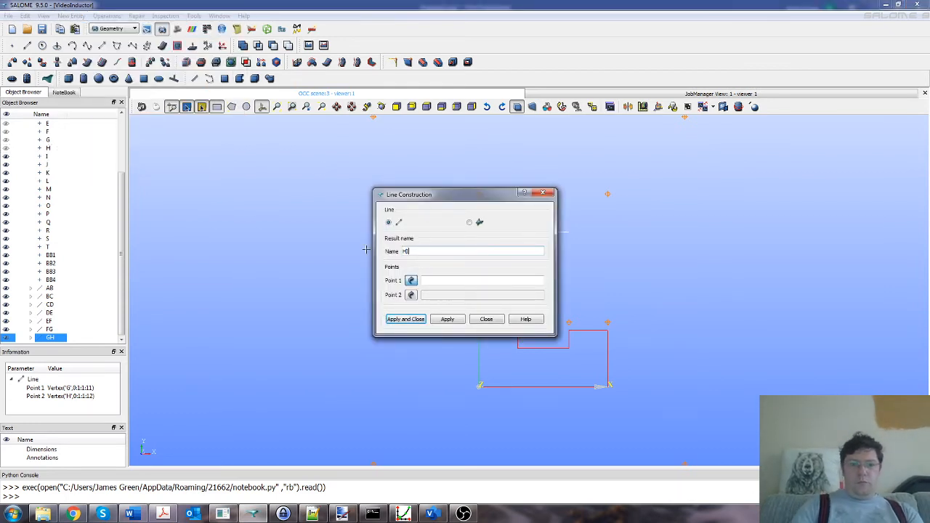
left_click(412, 284)
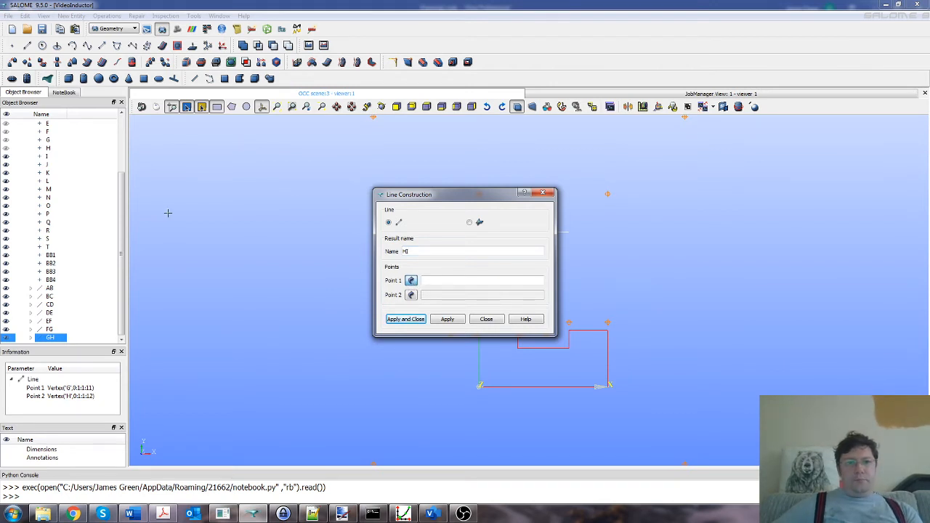
left_click(64, 150)
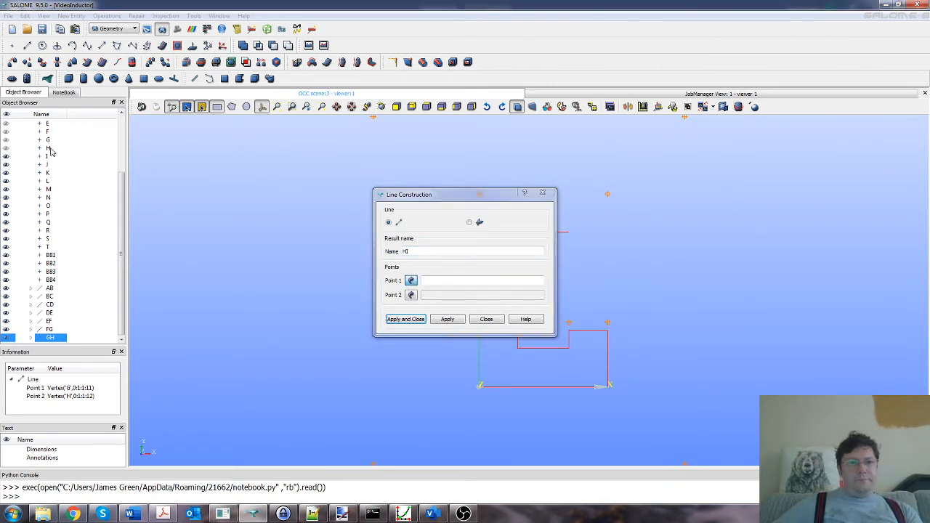
left_click(410, 295)
left_click(48, 157)
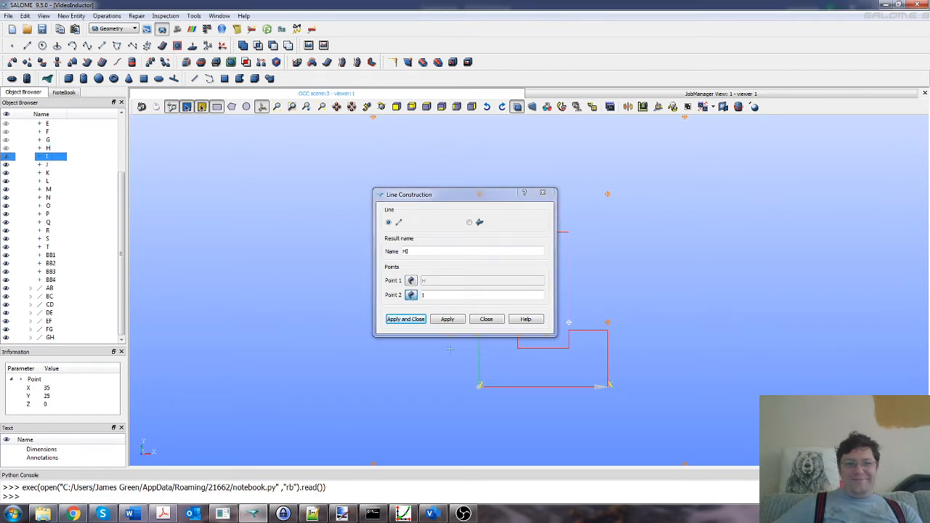
left_click(406, 319)
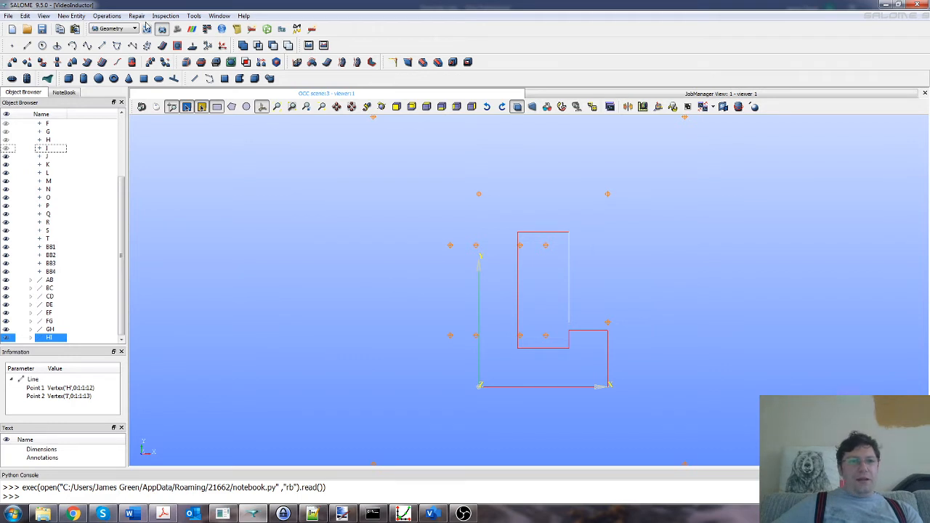
- Create a line named IJ from point I to point J
left_click(71, 15)
mouse_move(80, 27)
left_click(169, 38)
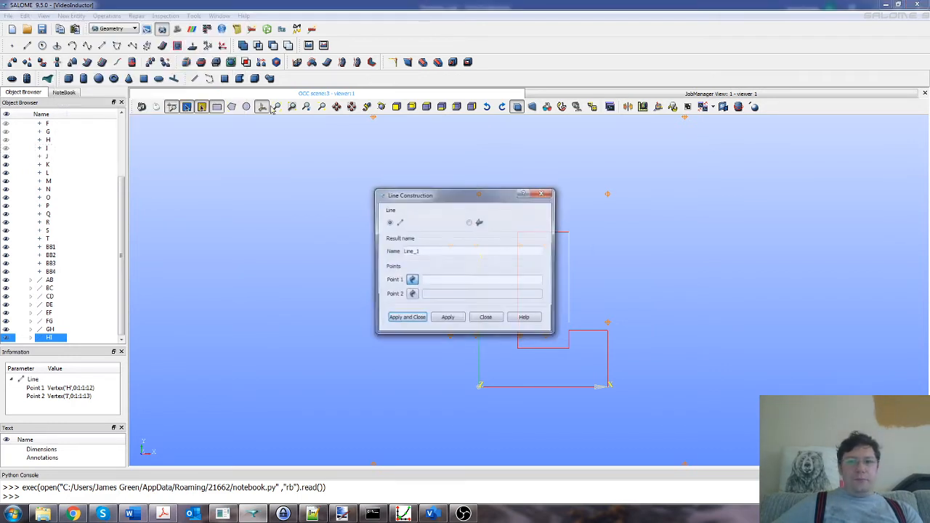
left_click_drag(427, 251, 400, 252)
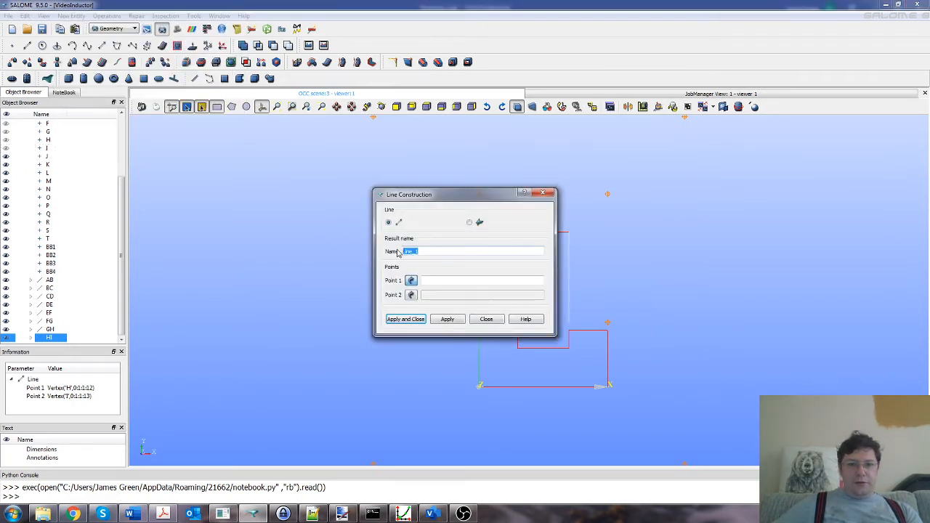
type("IJ")
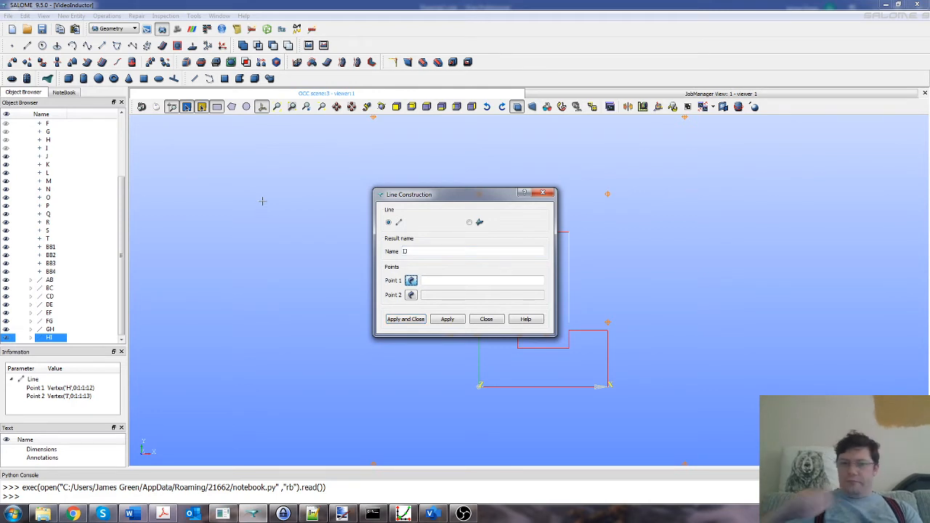
left_click(407, 282)
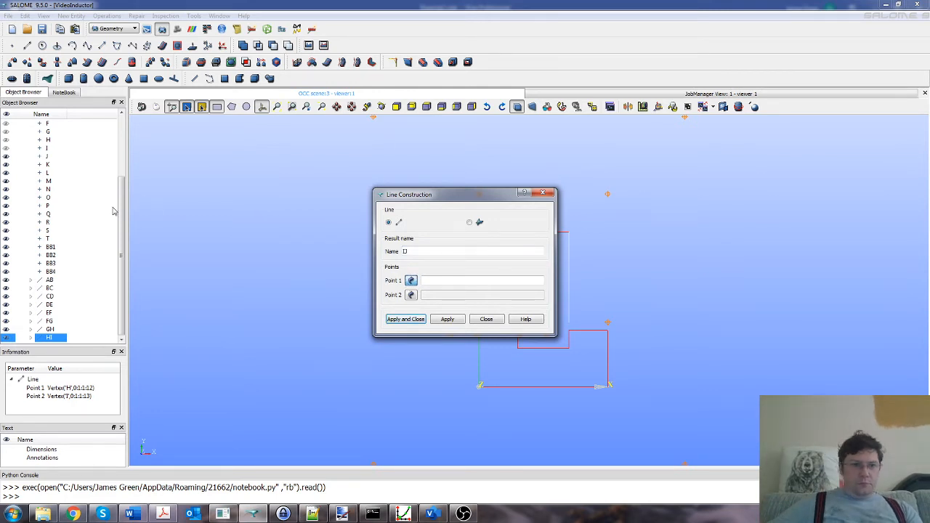
left_click(49, 149)
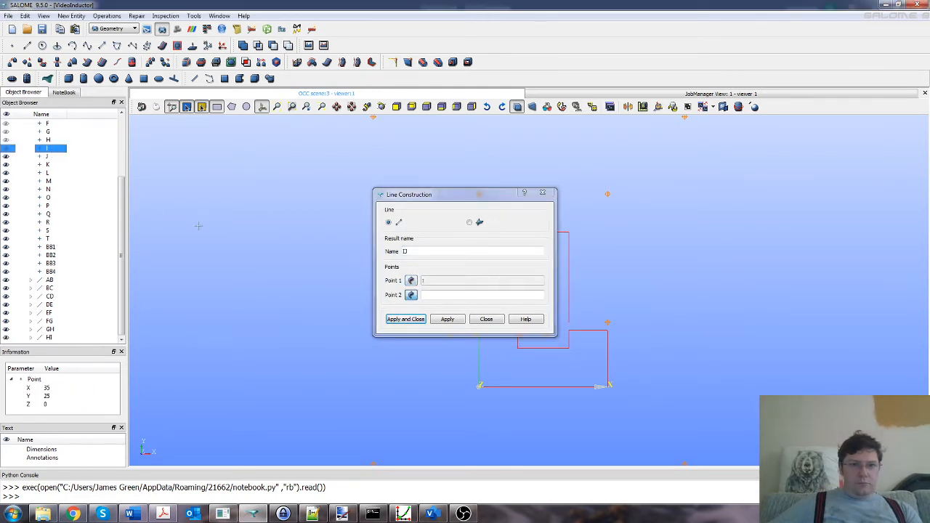
left_click(411, 296)
left_click(50, 156)
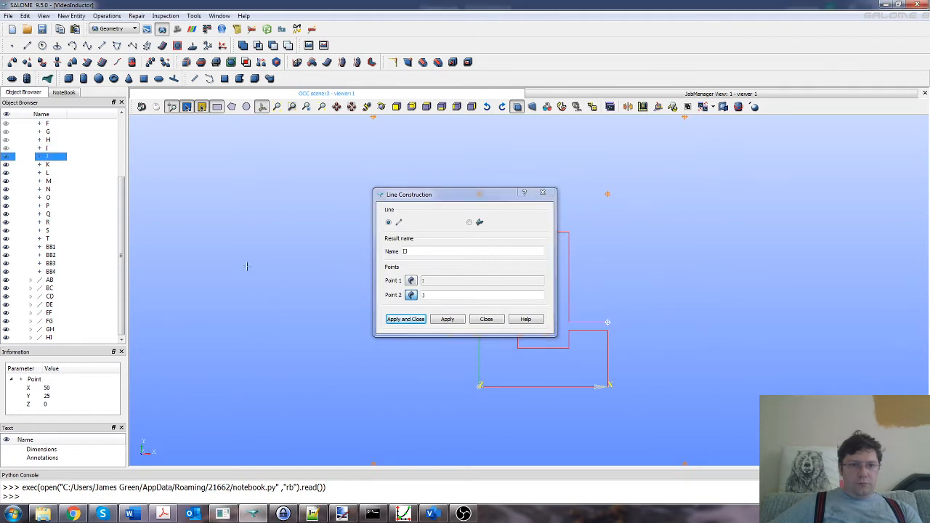
left_click(406, 319)
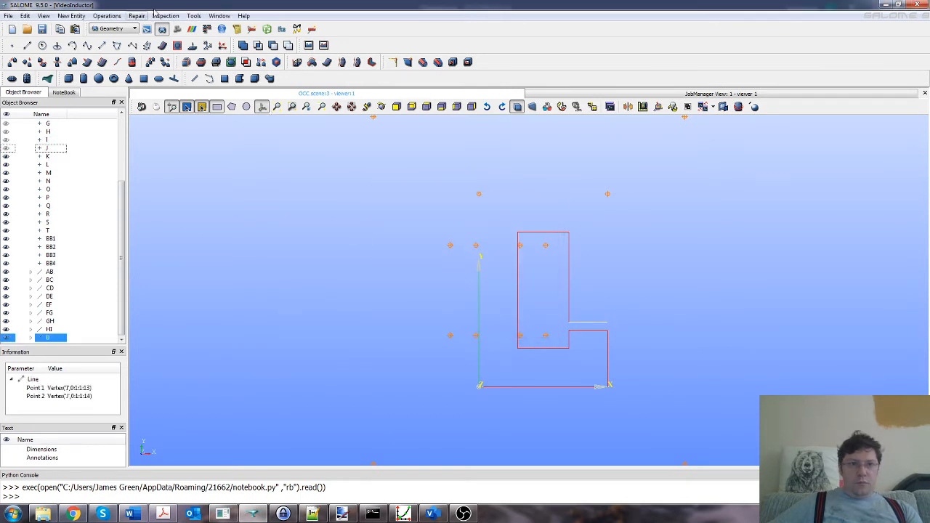
- Create a line named JK from point J to point K
left_click(72, 16)
left_click(171, 39)
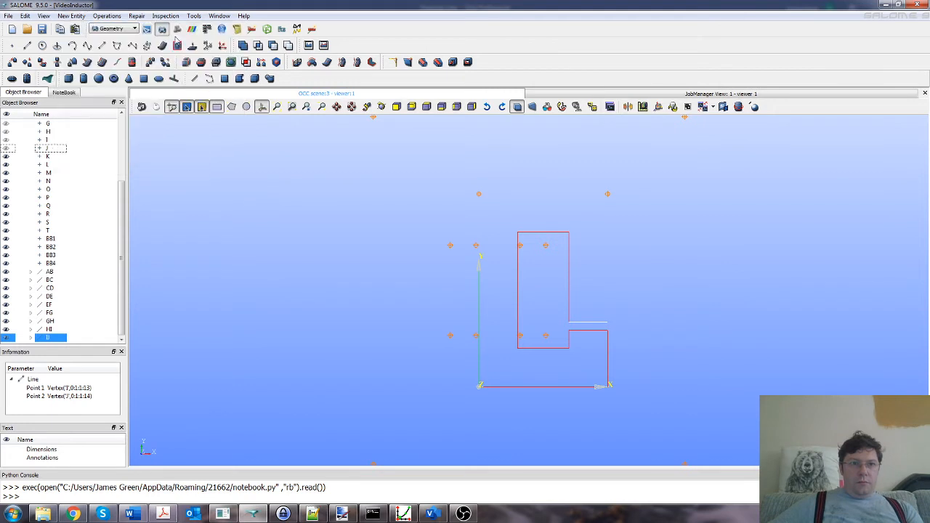
left_click_drag(421, 252, 383, 253)
type("JK")
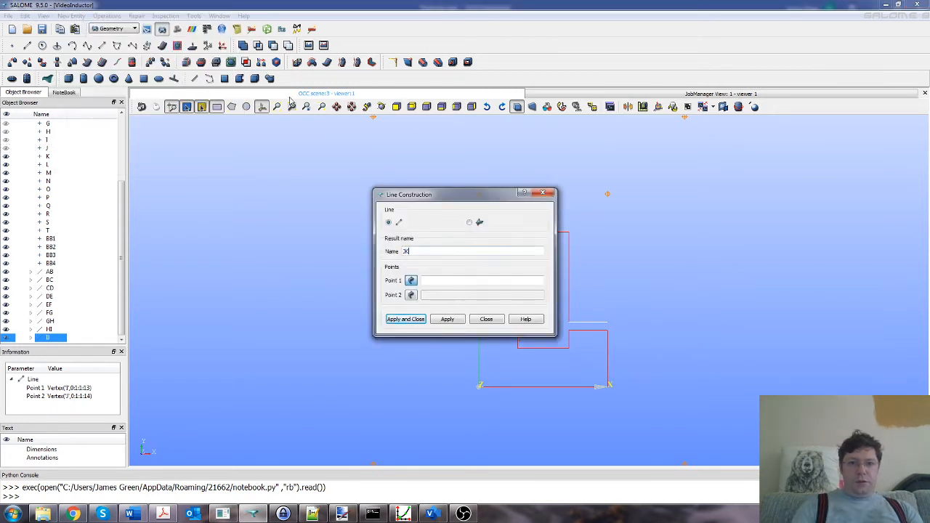
left_click(410, 281)
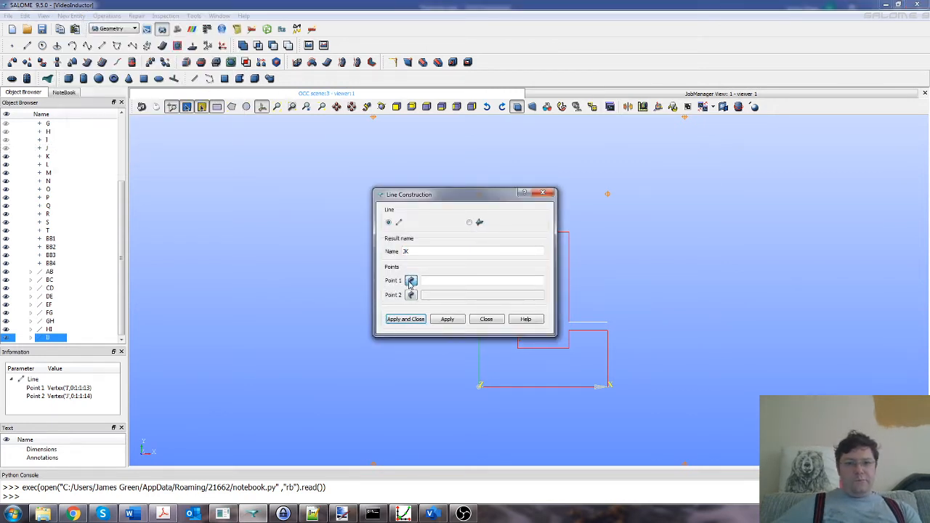
left_click(47, 150)
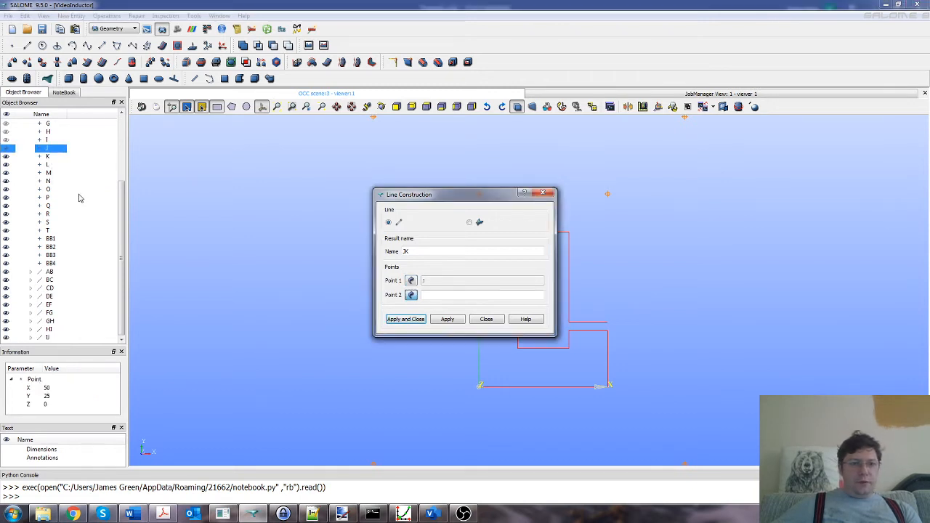
left_click(48, 156)
left_click(398, 318)
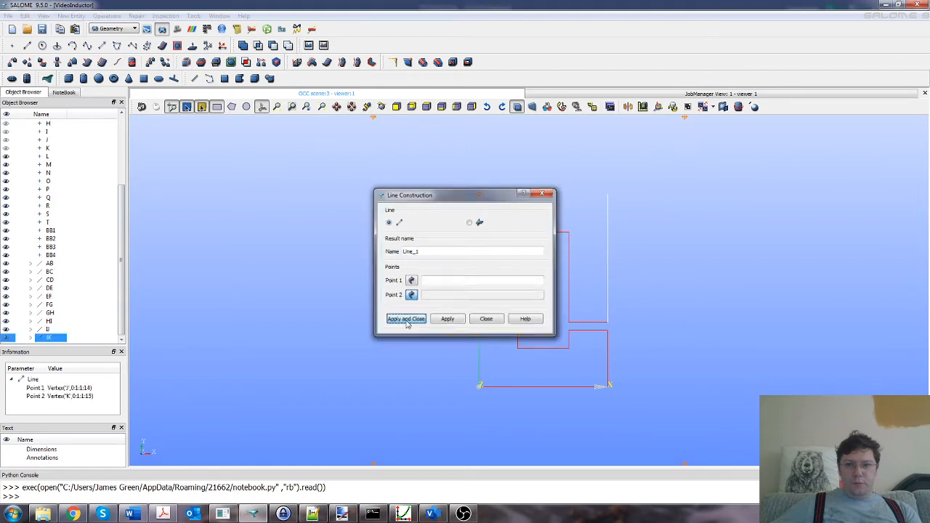
- Create a line named KL from point K to point L
left_click(71, 15)
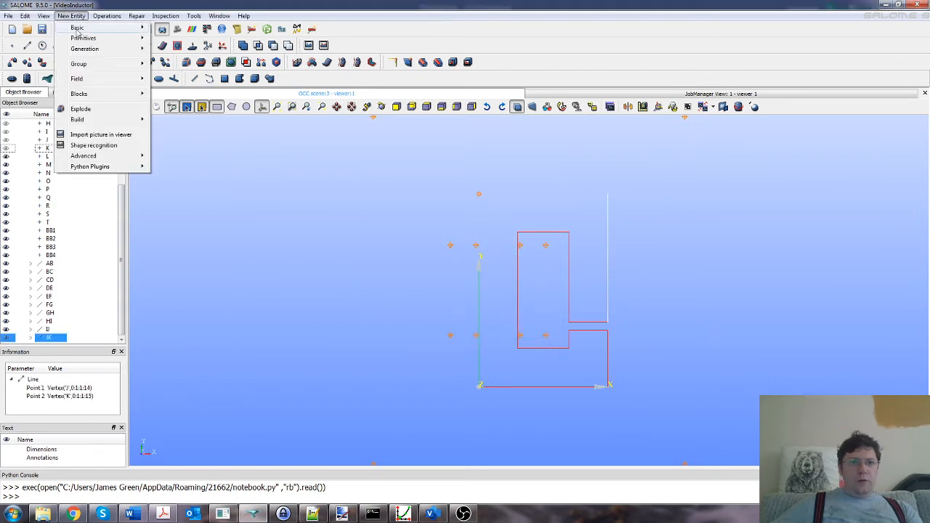
mouse_move(80, 25)
left_click(169, 38)
double_click(407, 251)
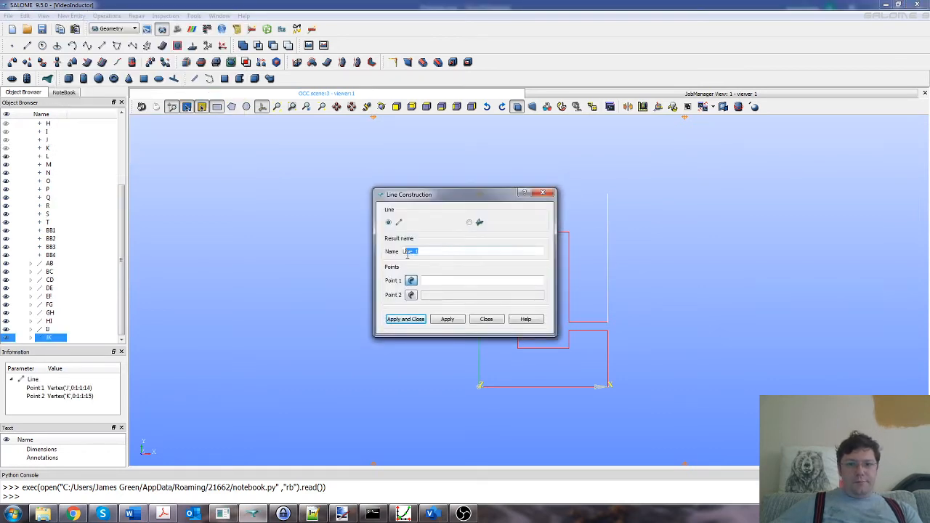
key("BackSpace")
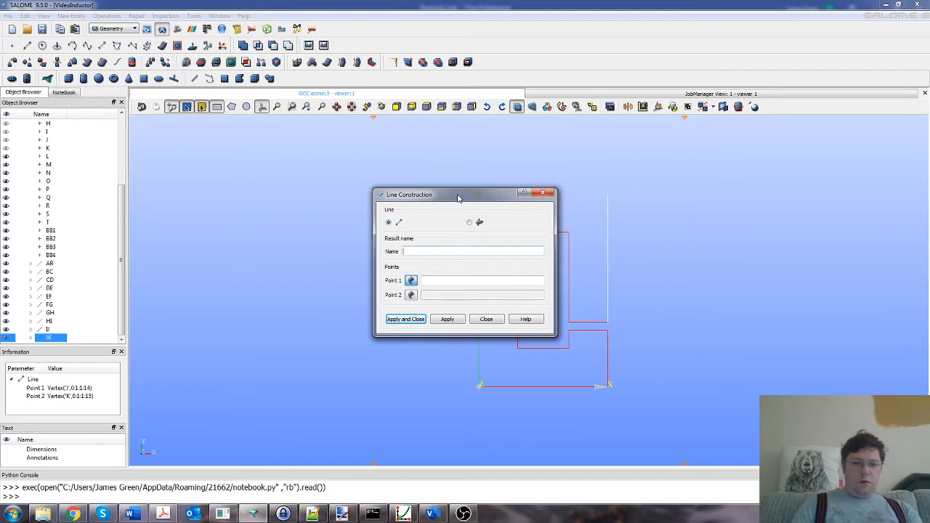
key("Tab")
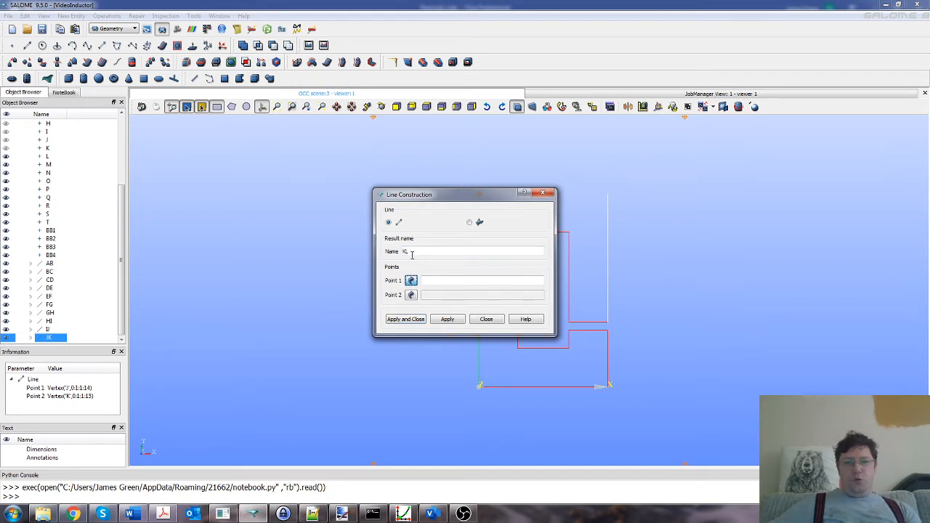
left_click(416, 283)
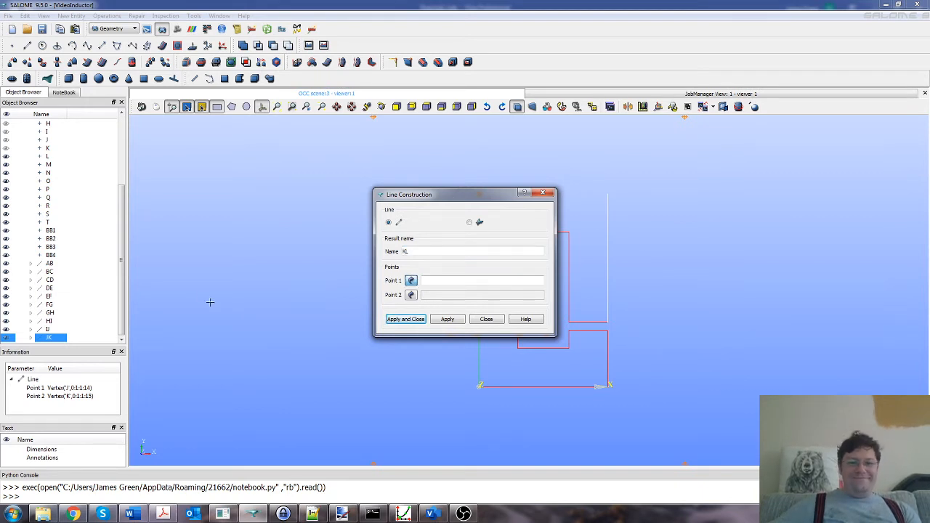
left_click(49, 148)
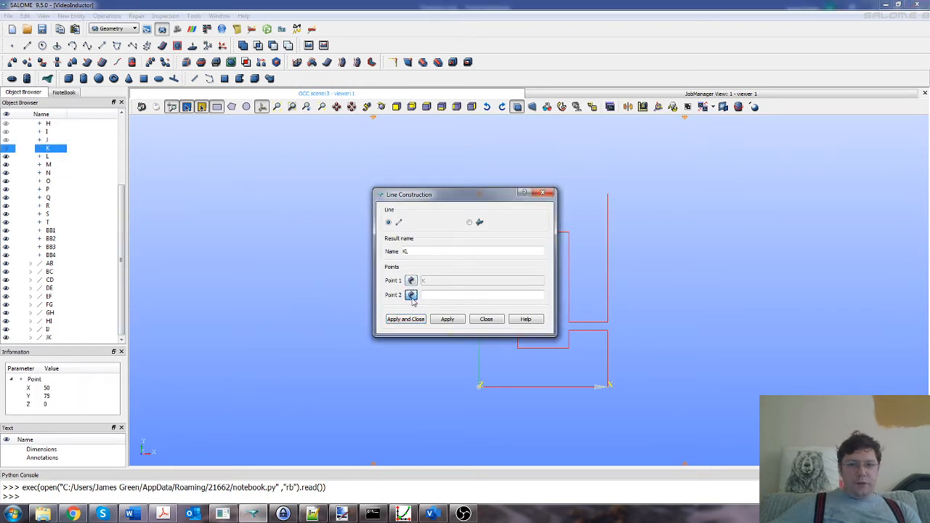
left_click(61, 158)
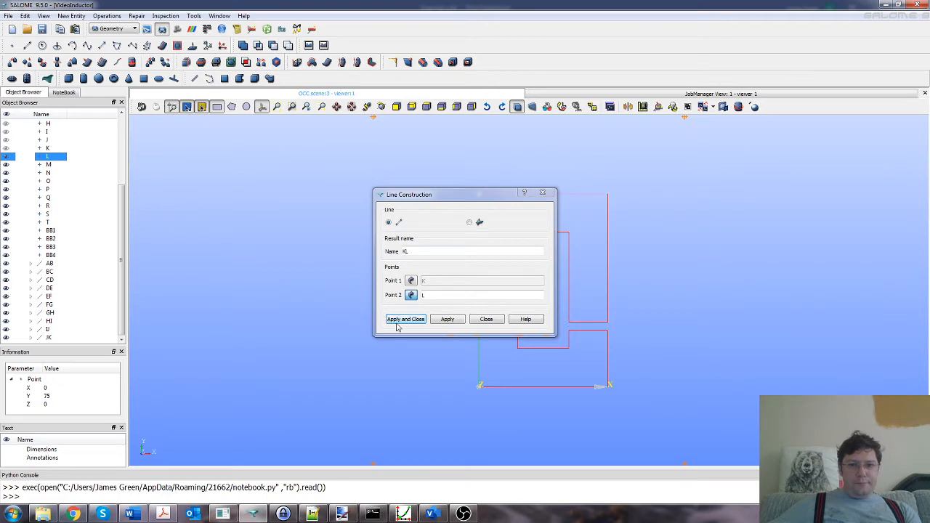
left_click(399, 320)
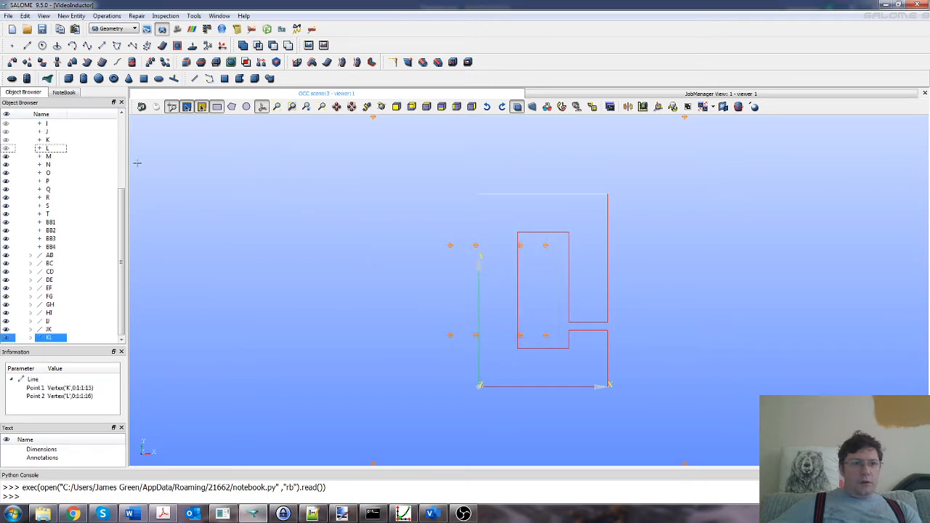
left_click(72, 15)
mouse_move(84, 29)
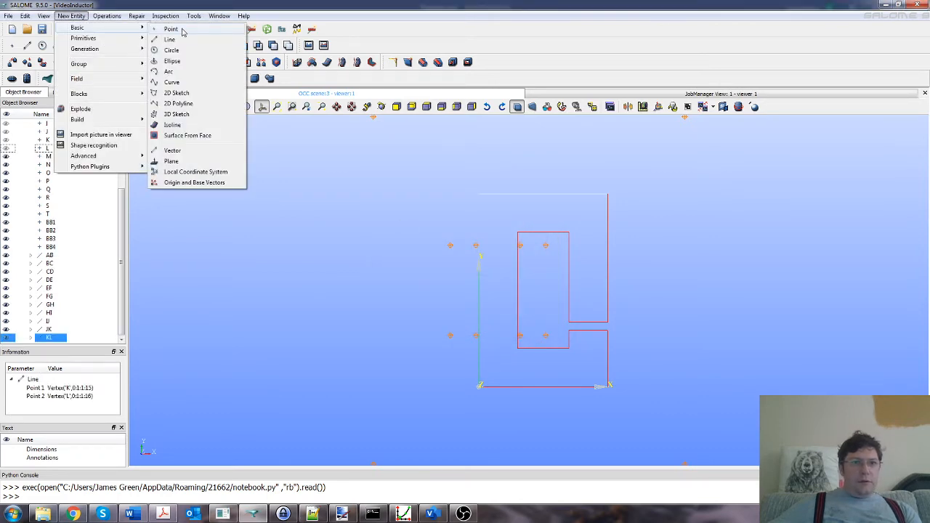
left_click(179, 29)
left_click_drag(497, 193, 802, 182)
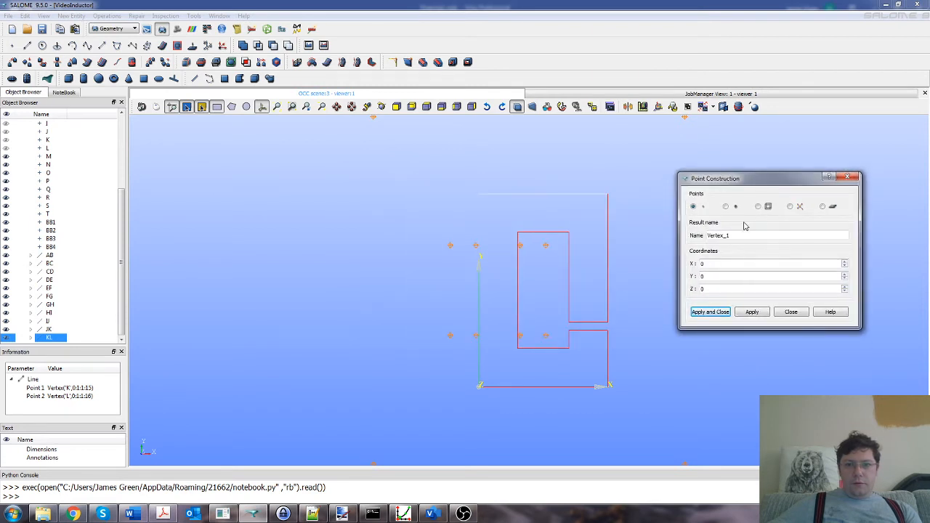
double_click(726, 234)
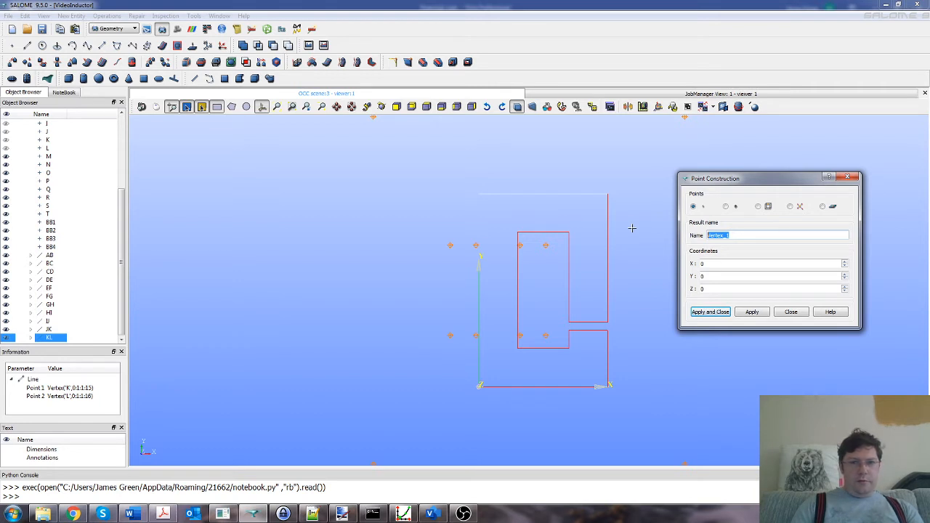
type("LA")
key("Tab")
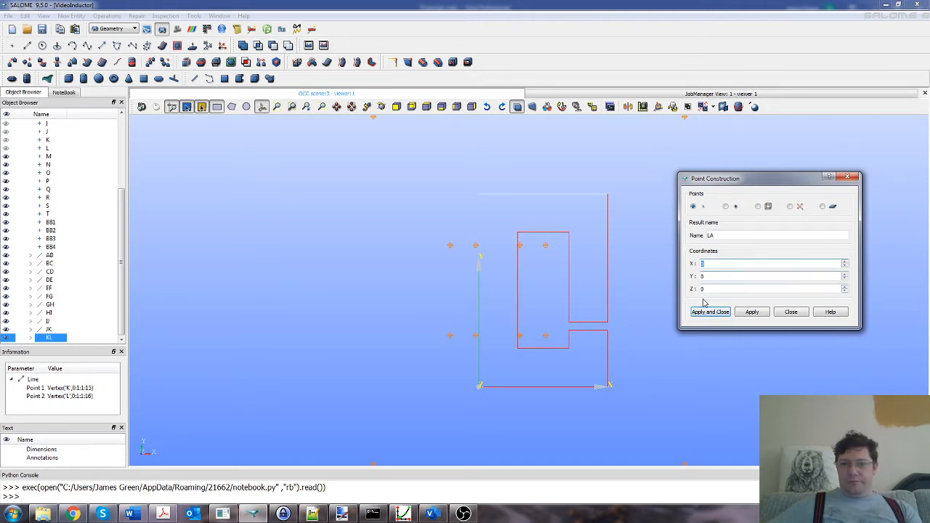
left_click(791, 312)
- Create a line named LA from point L to point A to close the core outline
left_click(71, 16)
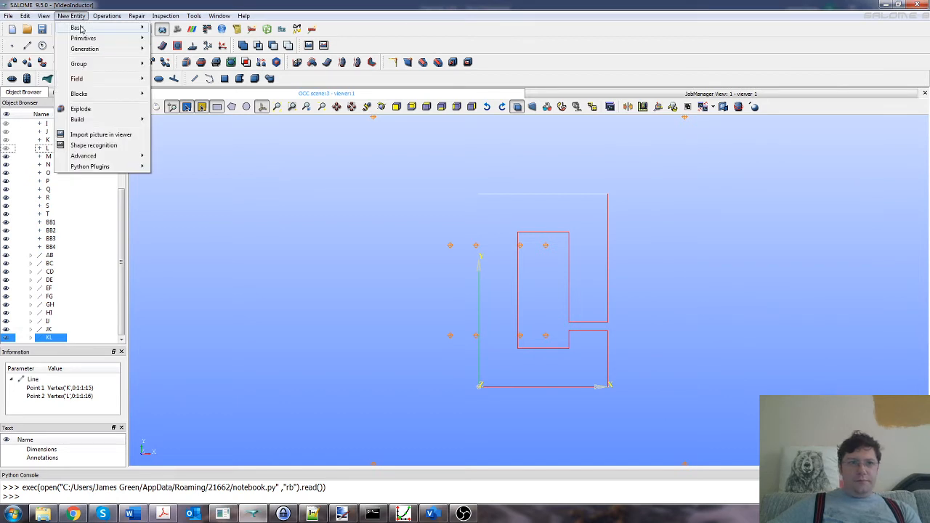
mouse_move(78, 28)
left_click(181, 39)
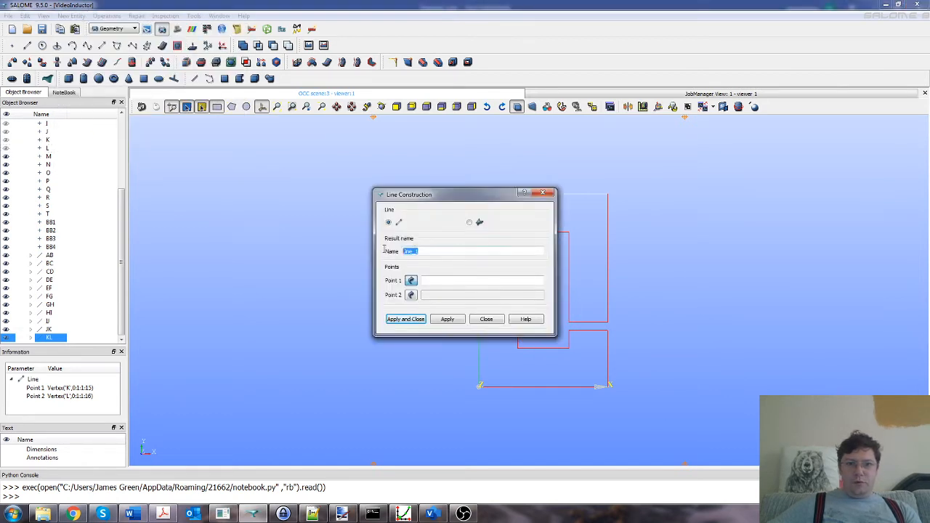
type("LA")
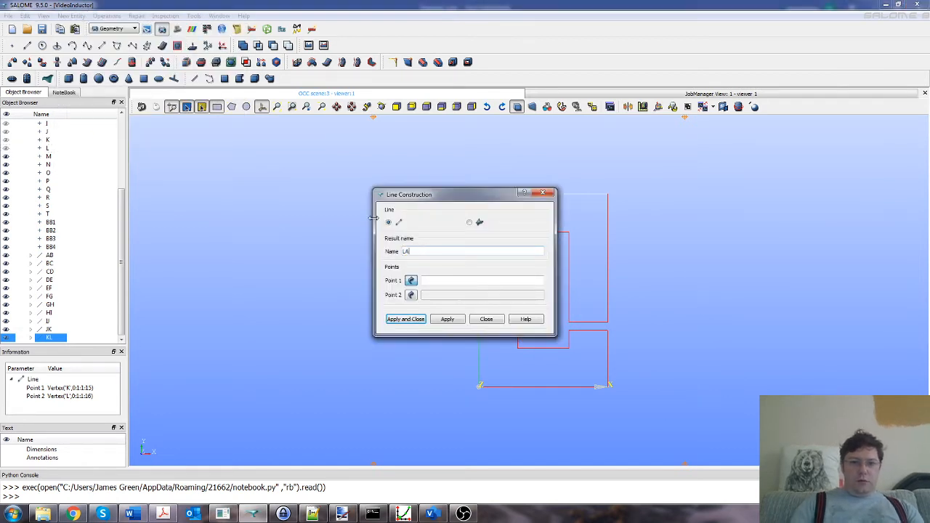
left_click(411, 281)
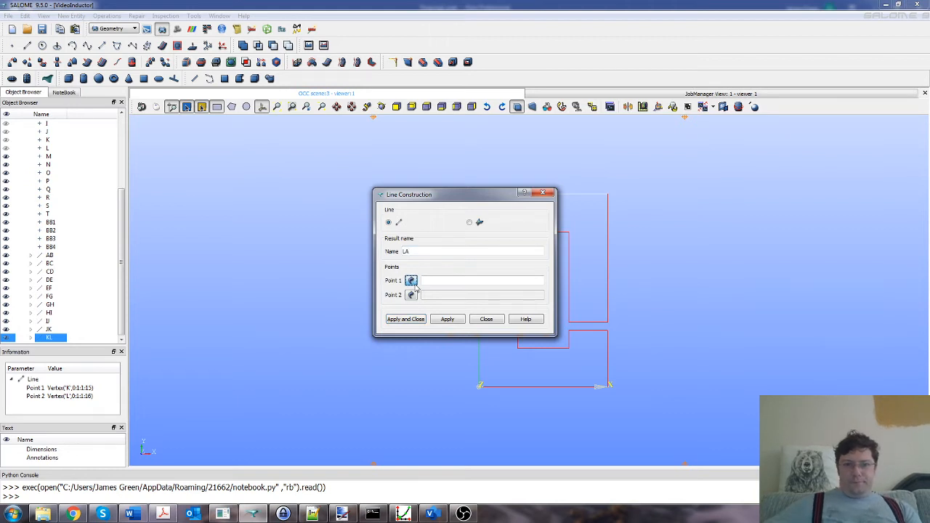
left_click(55, 149)
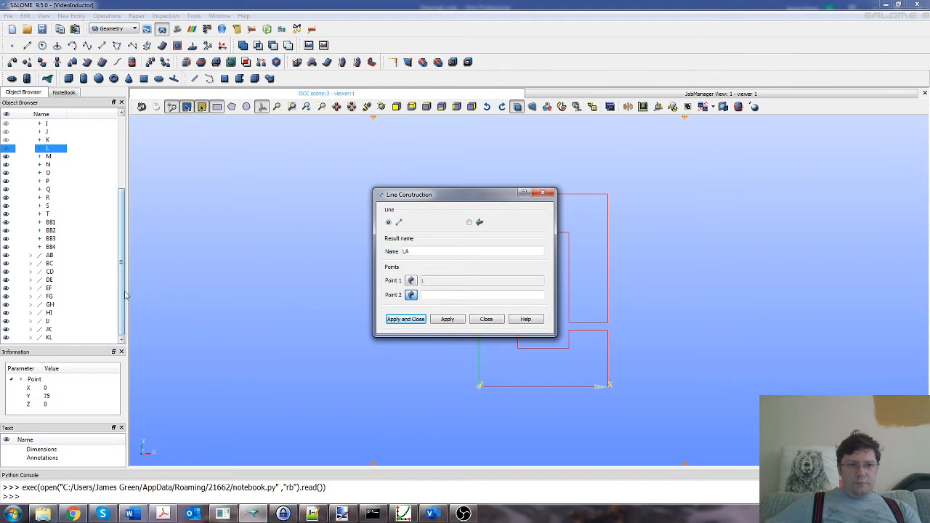
scroll(59, 193, "up", 4)
left_click(48, 165)
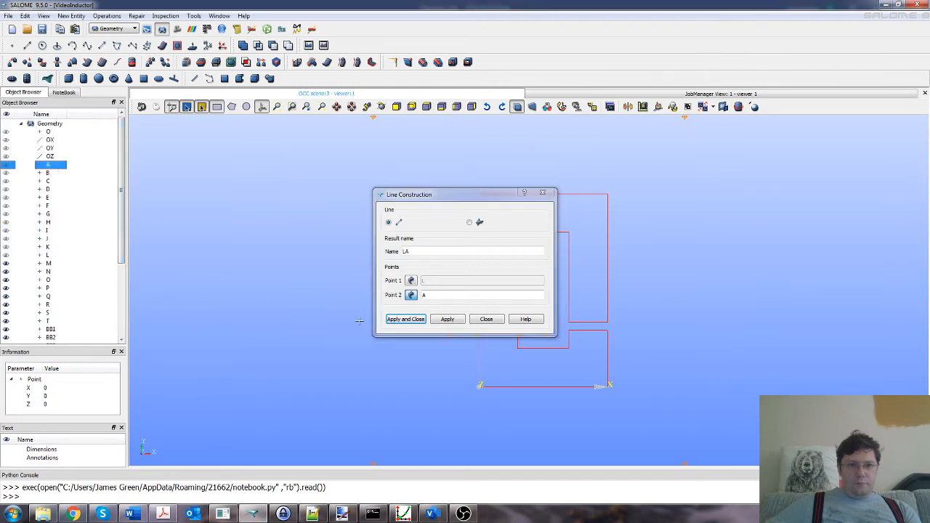
left_click(412, 320)
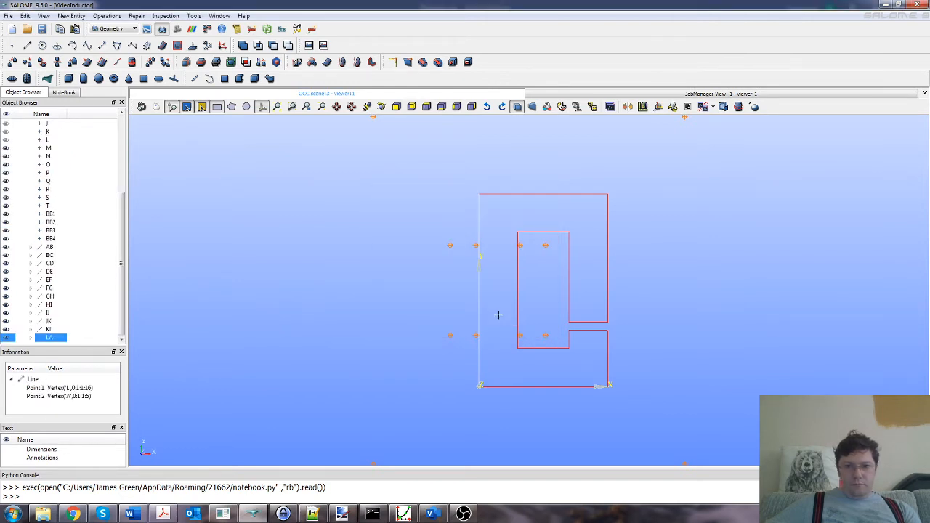
- Create a line named MN from point M to point N
left_click(663, 332)
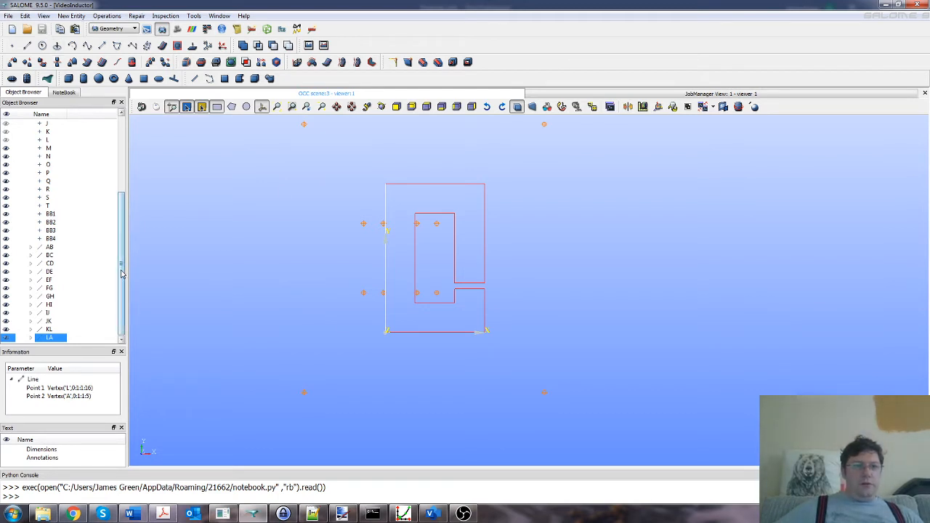
left_click(72, 18)
mouse_move(80, 27)
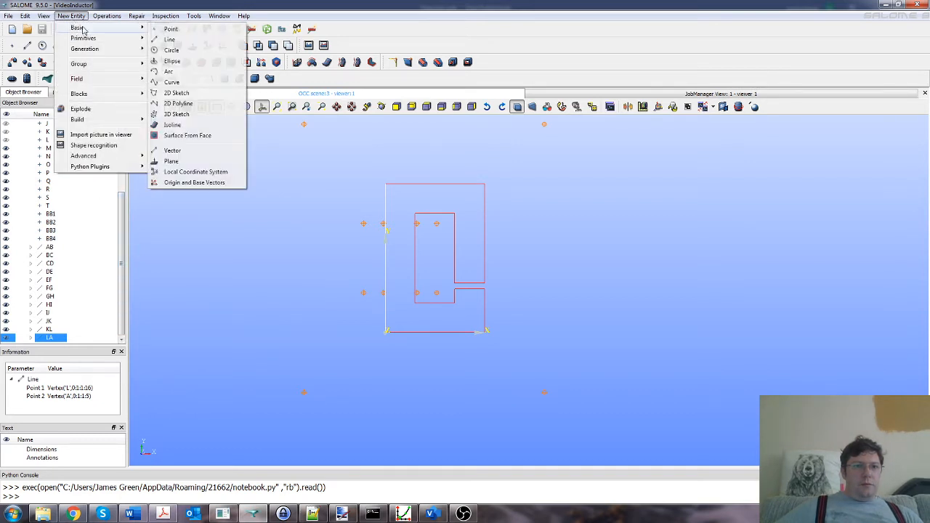
left_click(177, 39)
left_click_drag(432, 253, 386, 265)
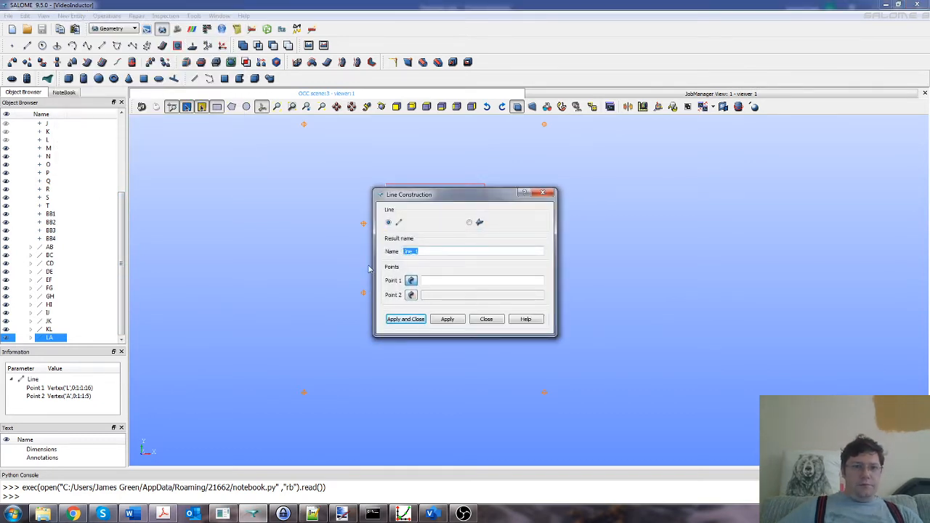
type("MN")
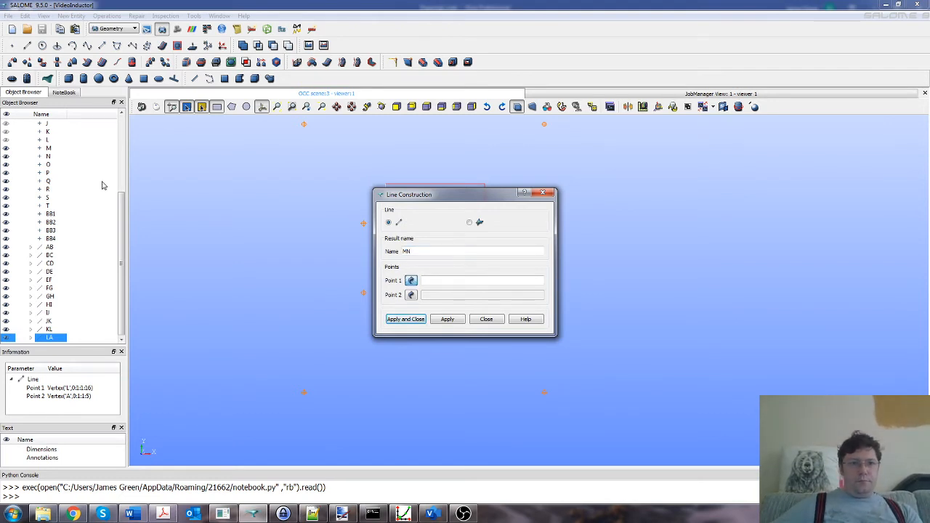
left_click(48, 148)
left_click(411, 296)
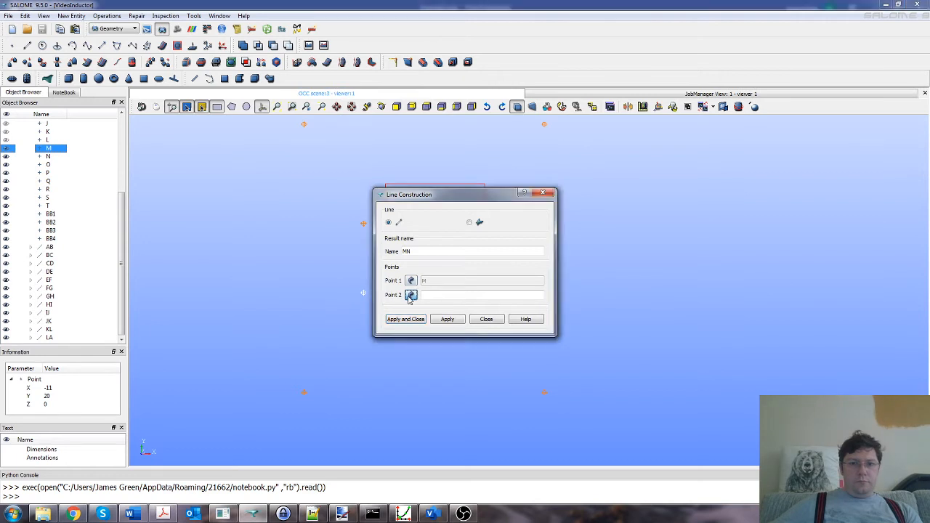
left_click(51, 157)
left_click(406, 319)
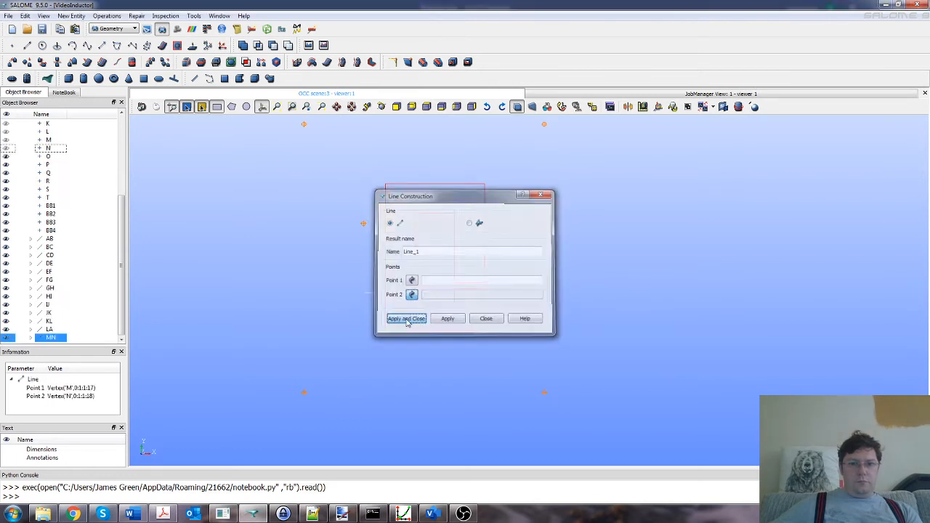
- Create a line named NO from point N to point O
left_click(69, 15)
mouse_move(135, 29)
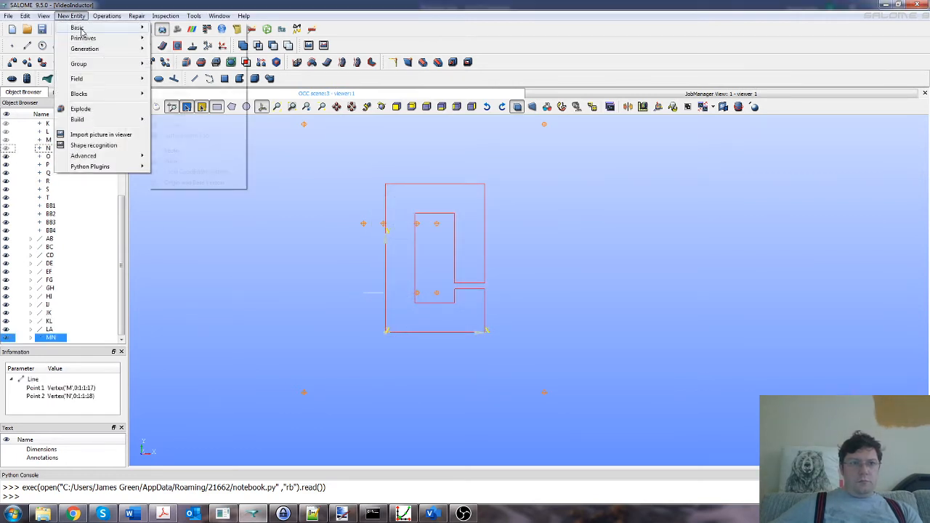
left_click(165, 40)
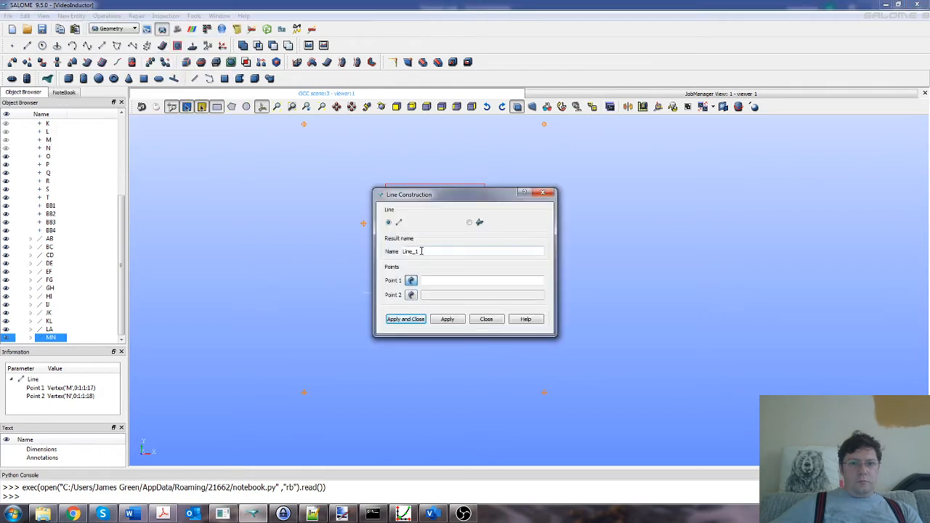
left_click_drag(421, 251, 382, 253)
type("NO")
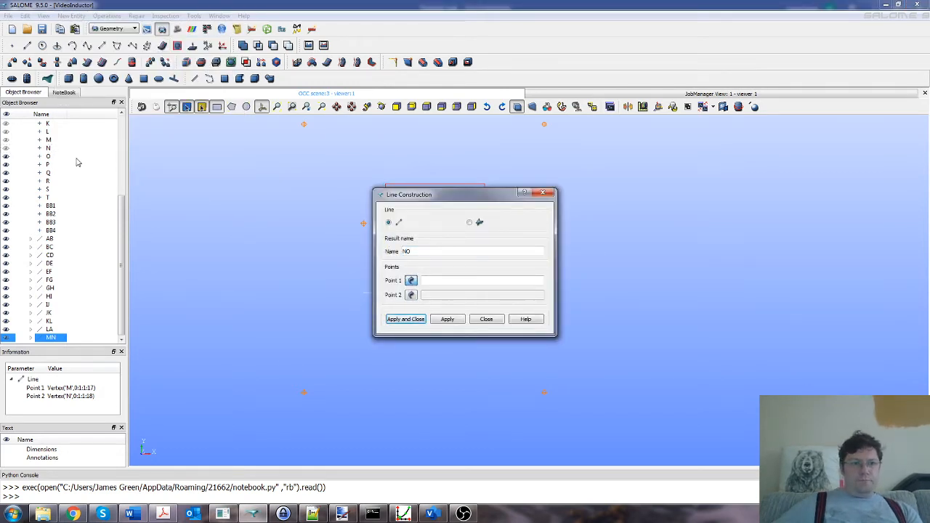
left_click(50, 148)
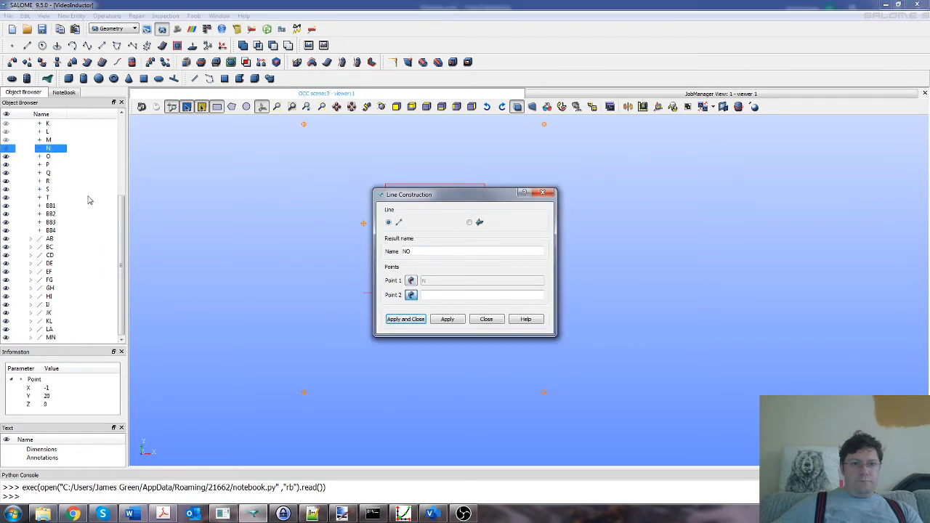
left_click(50, 156)
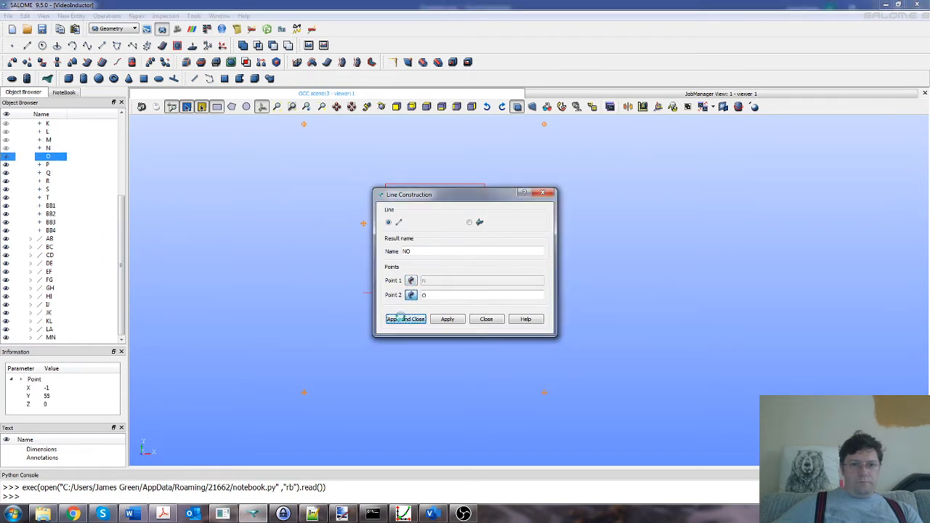
left_click(407, 318)
- Create a line named OP from point O to point P
left_click(71, 16)
mouse_move(77, 28)
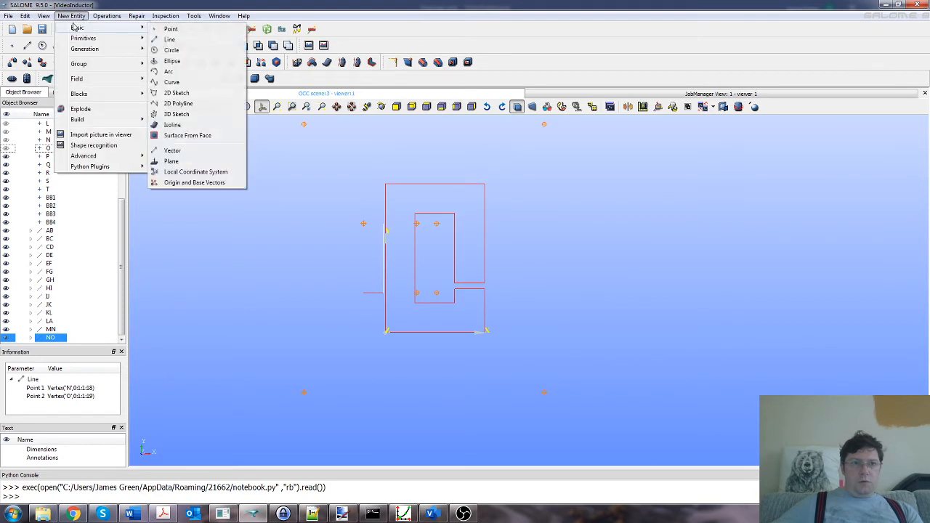
left_click(169, 41)
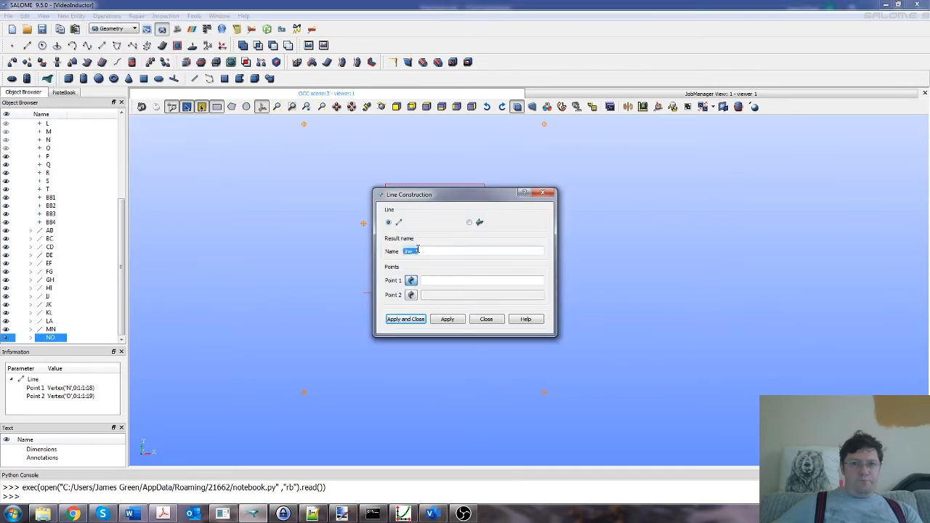
type("OP")
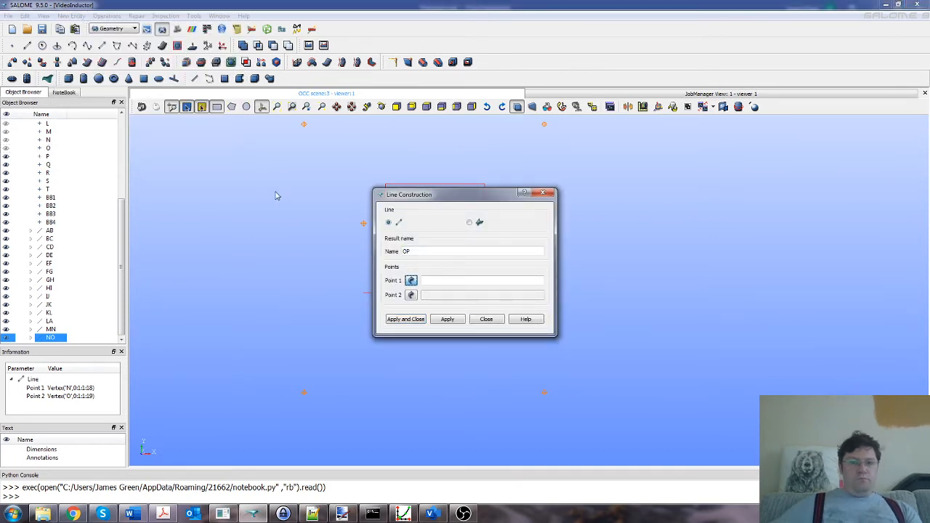
left_click(412, 283)
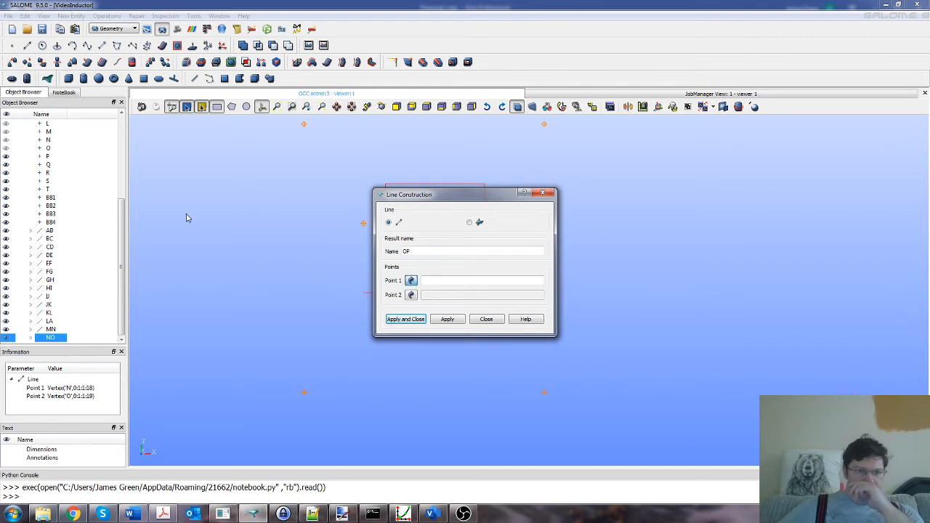
left_click(49, 148)
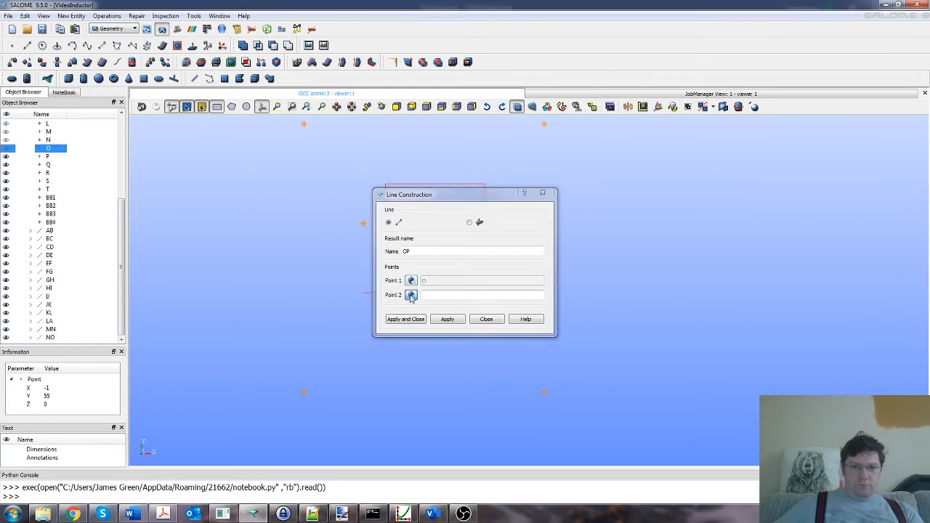
left_click(56, 157)
left_click(405, 319)
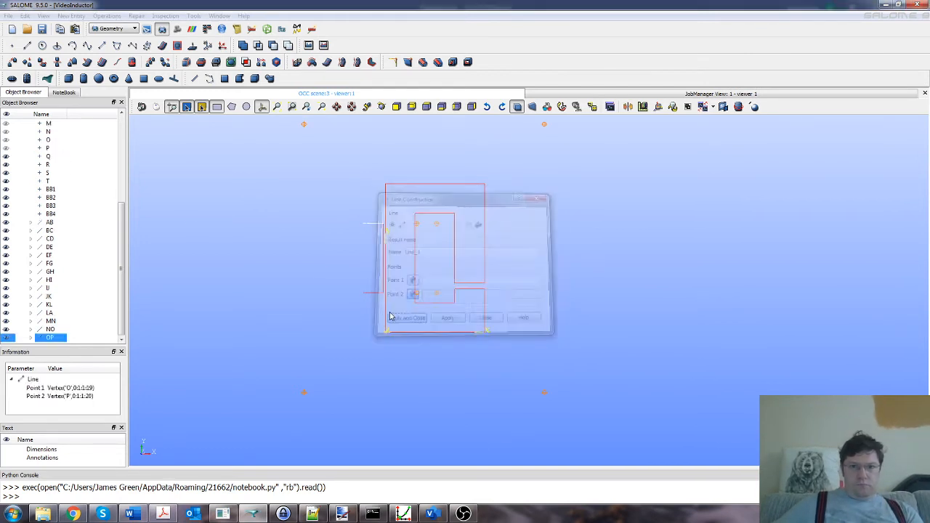
- Create a line named PM from point P to point M to close the outer coil rectangle
left_click(72, 15)
mouse_move(93, 30)
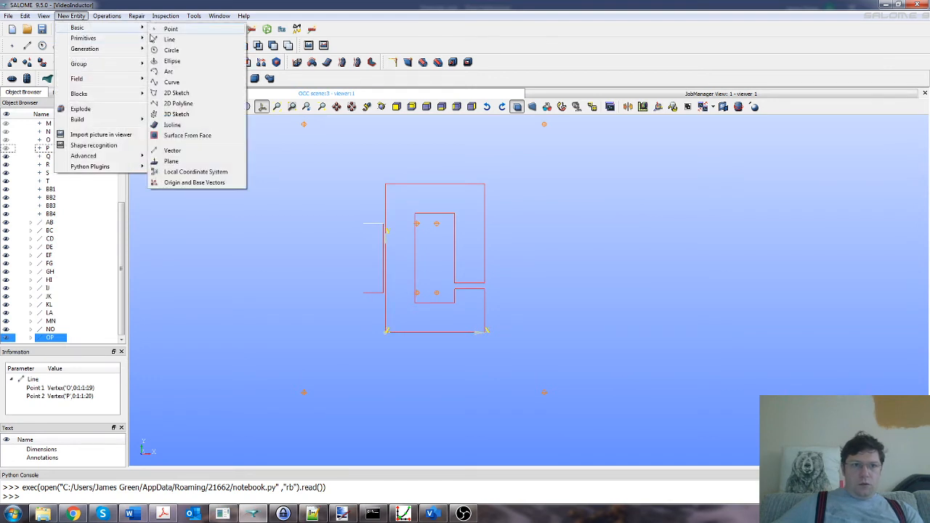
left_click(170, 39)
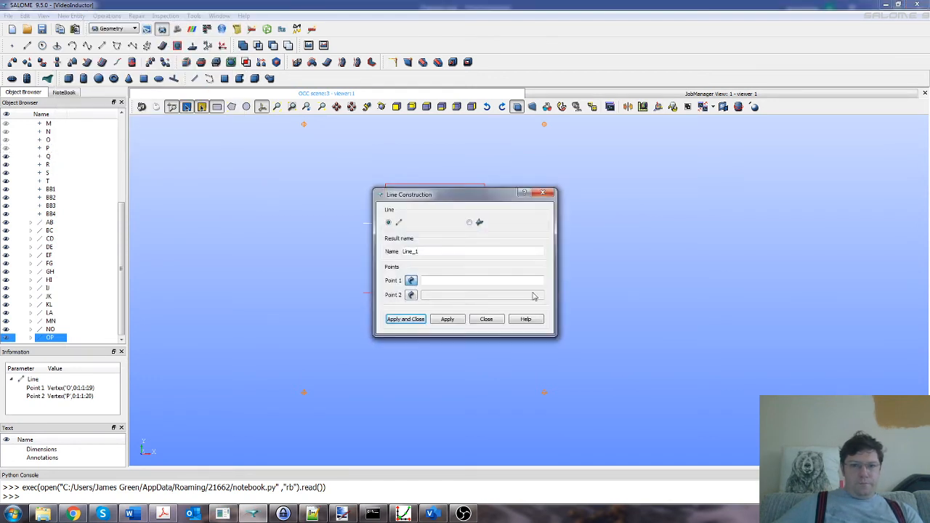
double_click(421, 251)
type("PM")
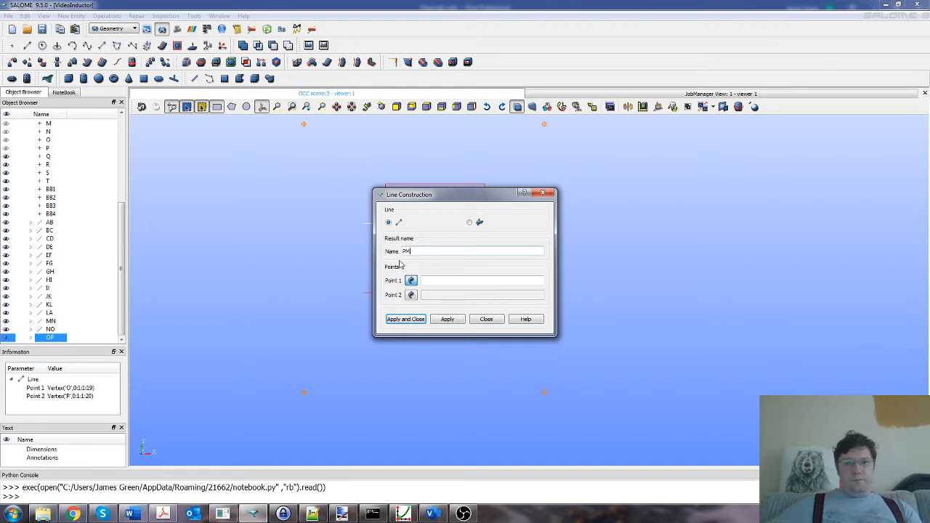
left_click(410, 284)
left_click(49, 149)
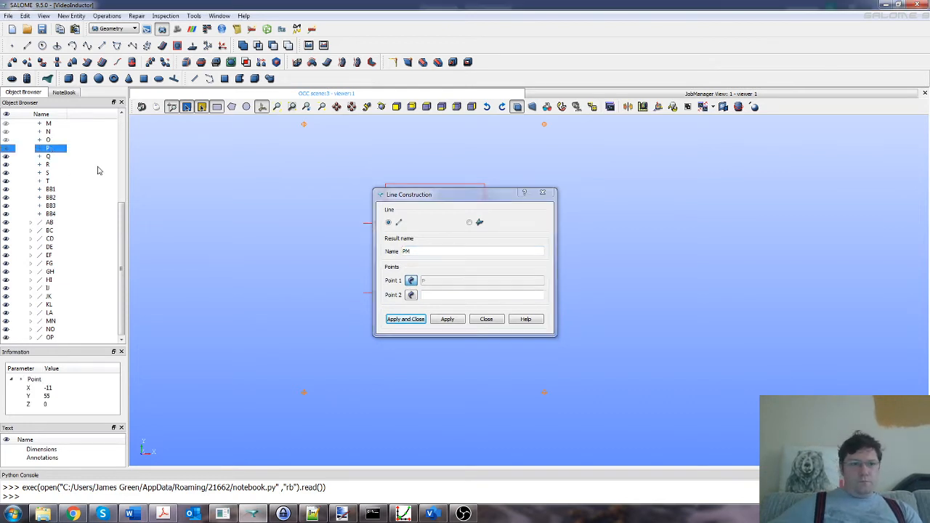
left_click(411, 295)
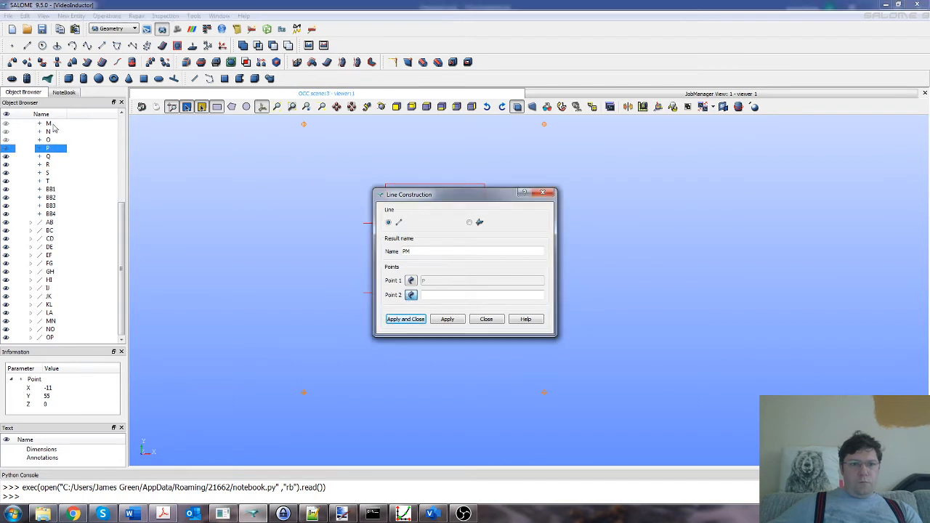
left_click(49, 125)
left_click_drag(453, 194, 592, 195)
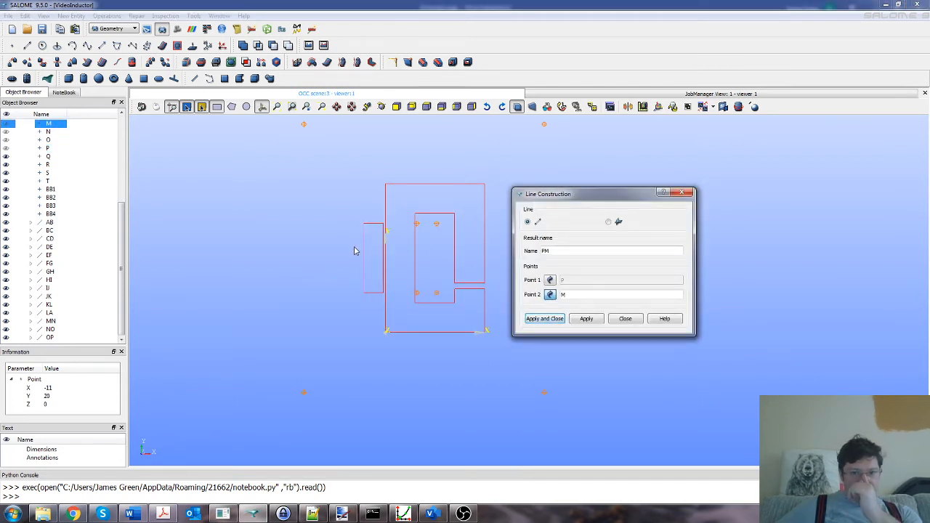
left_click(545, 320)
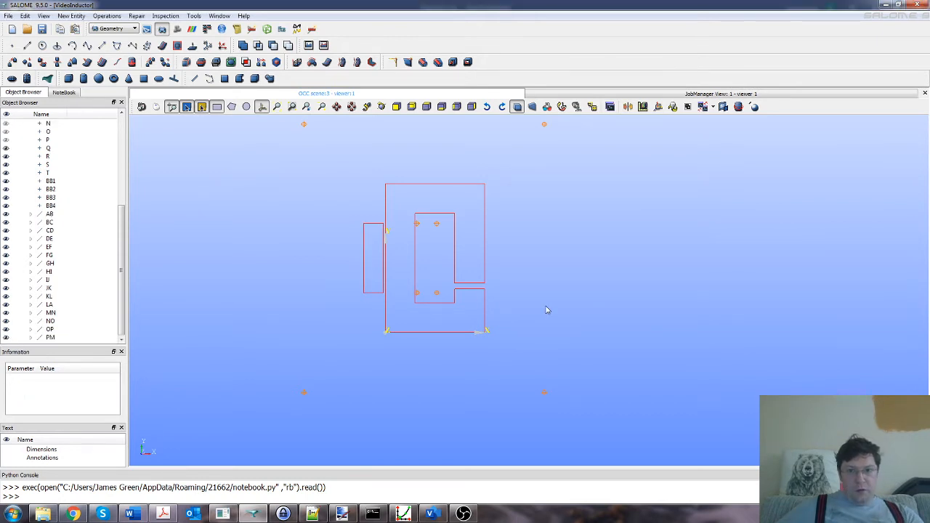
- Create a line named QR from point Q to point R
left_click(71, 16)
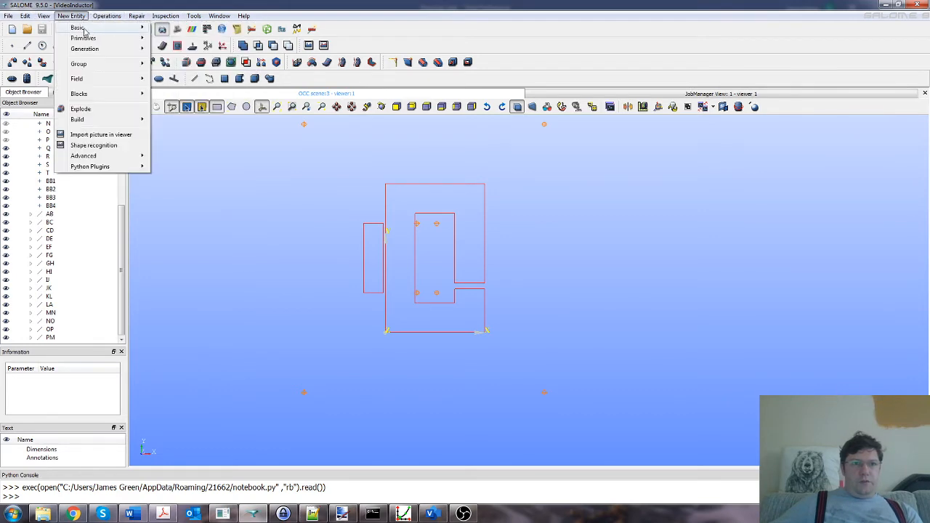
mouse_move(84, 29)
left_click(169, 39)
left_click_drag(413, 192, 610, 189)
left_click_drag(626, 248, 579, 248)
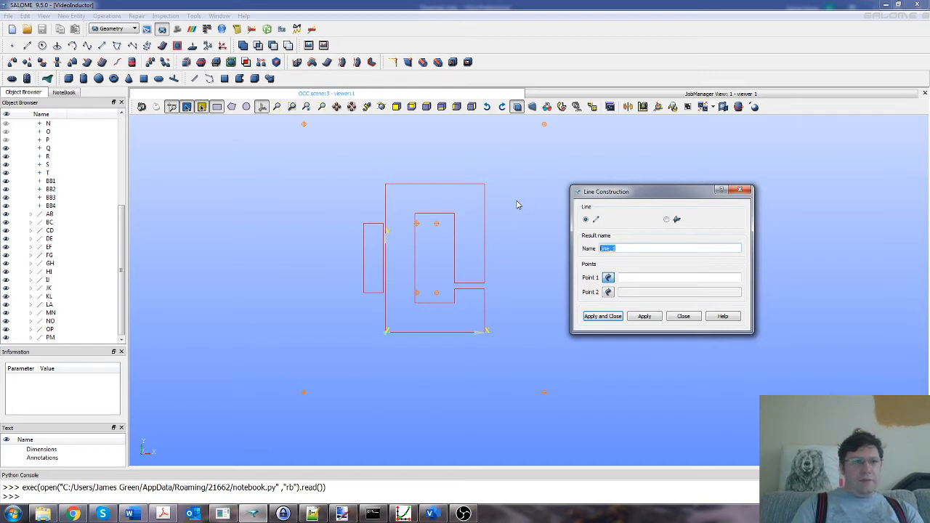
type("Q")
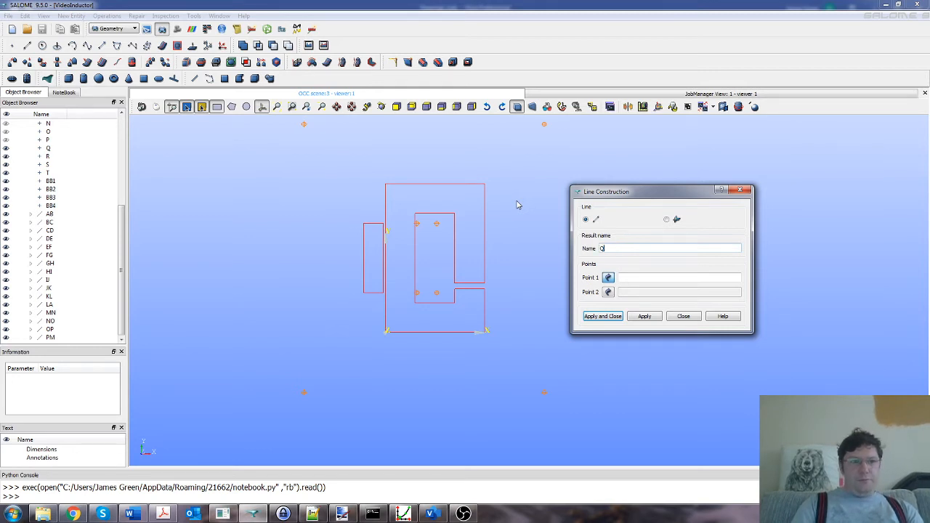
type("R")
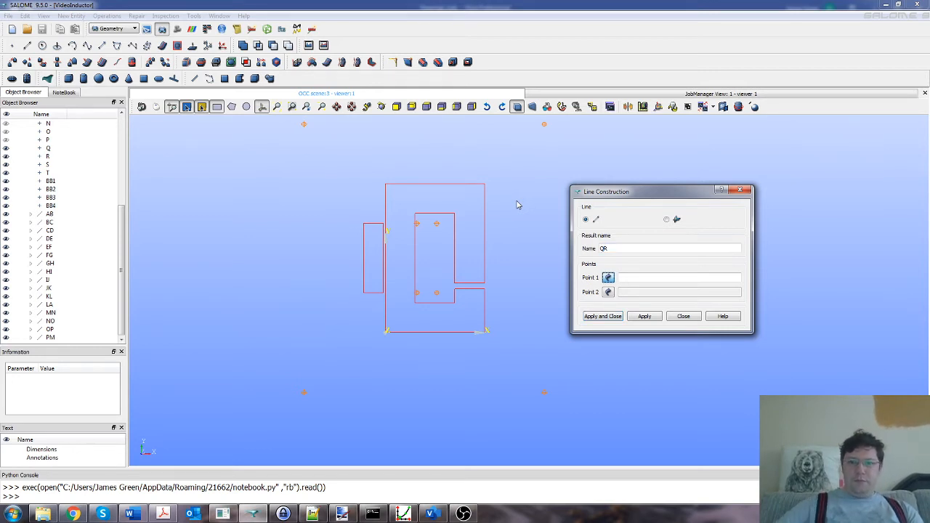
left_click(610, 278)
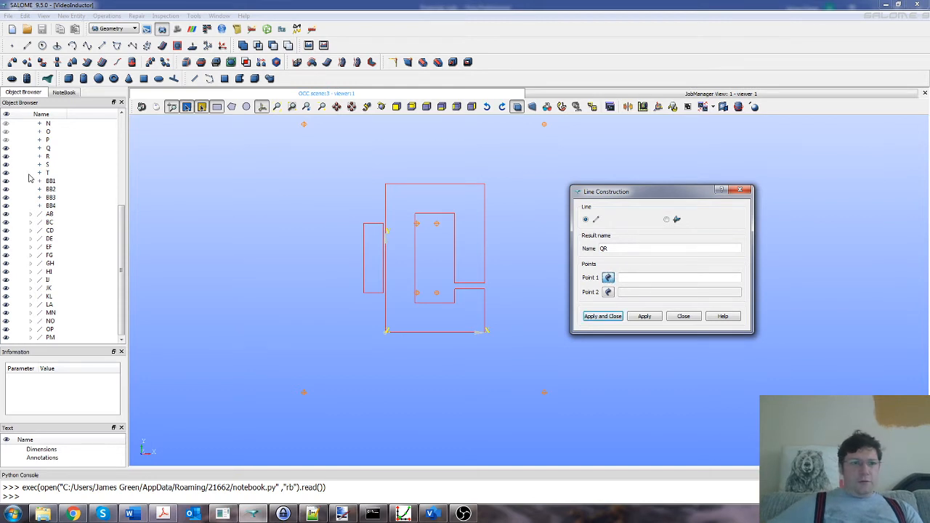
left_click(48, 149)
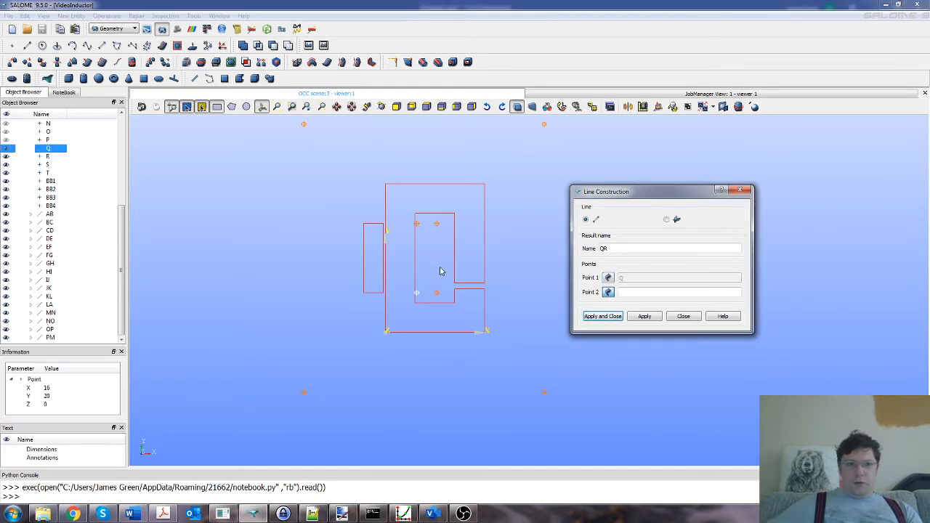
left_click(48, 157)
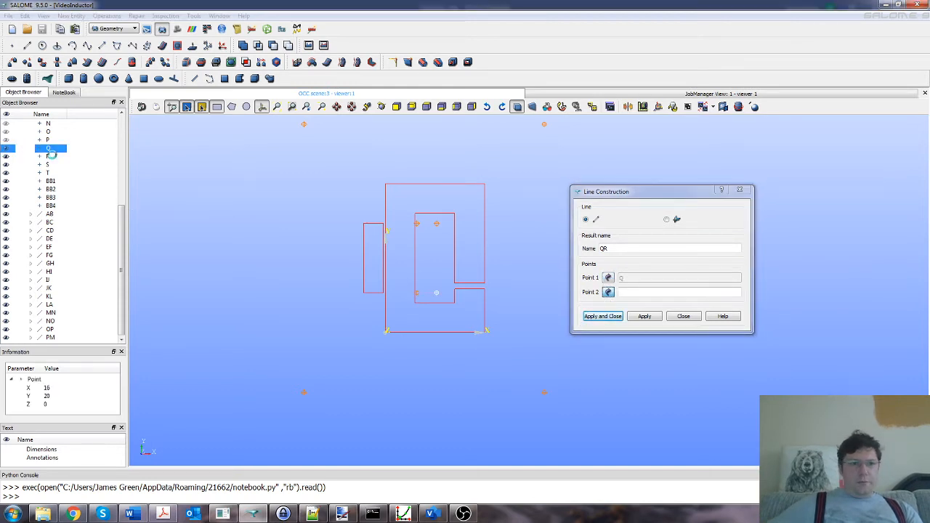
left_click(610, 319)
- Create a line named RS from point R to point S
left_click(71, 16)
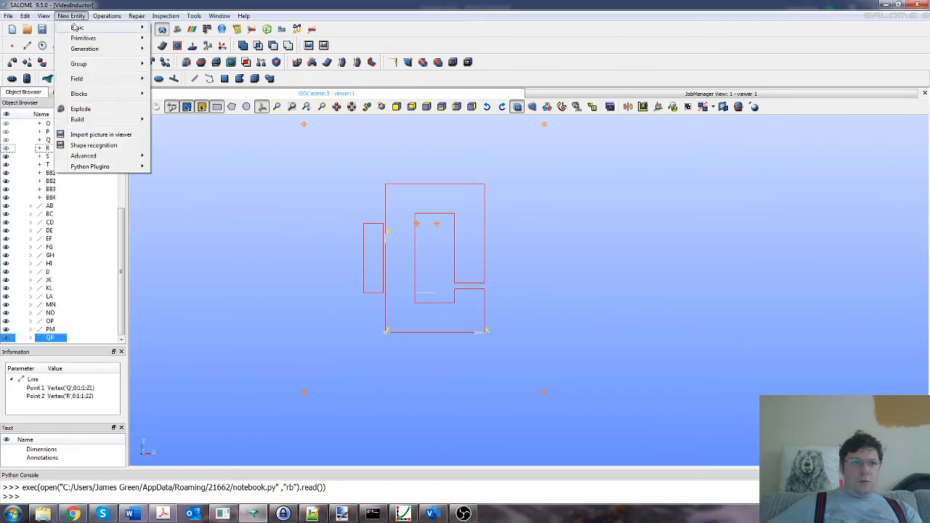
mouse_move(76, 29)
left_click(170, 39)
left_click_drag(426, 189, 596, 190)
left_click_drag(610, 245, 551, 250)
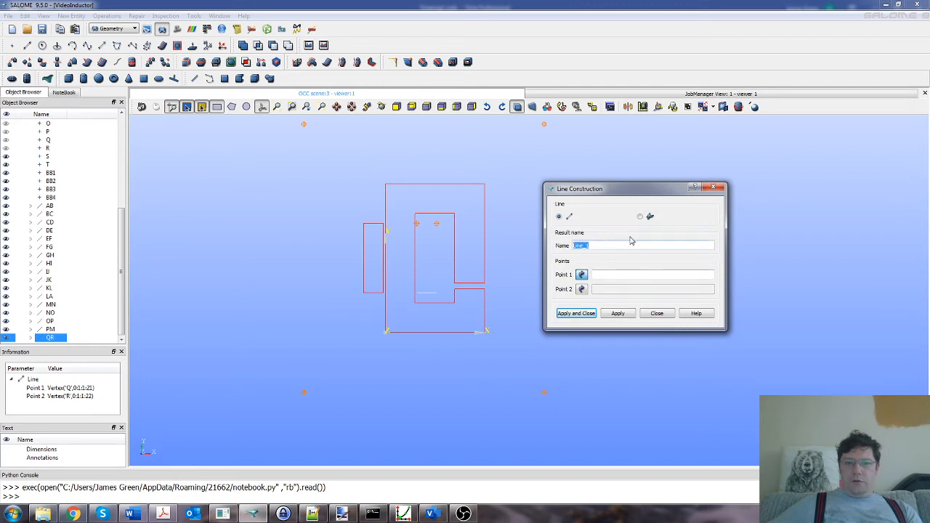
key("BackSpace")
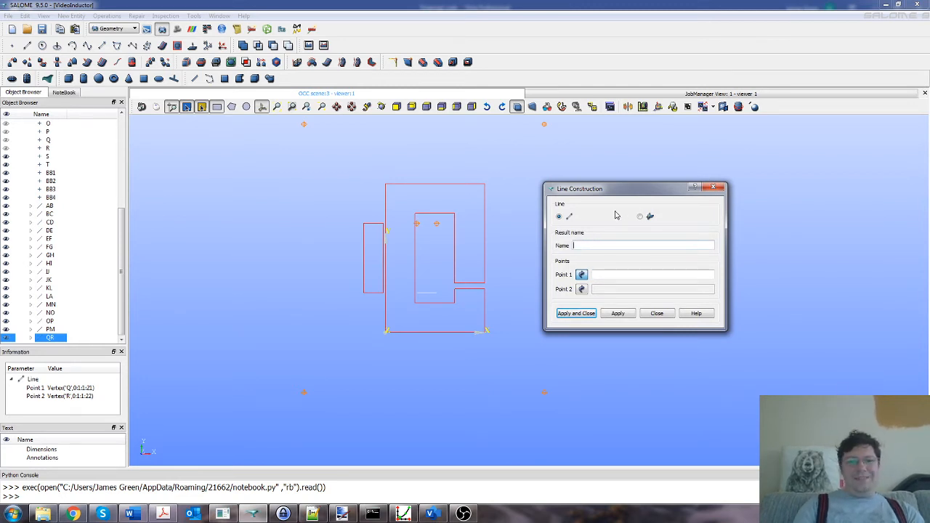
type("RS")
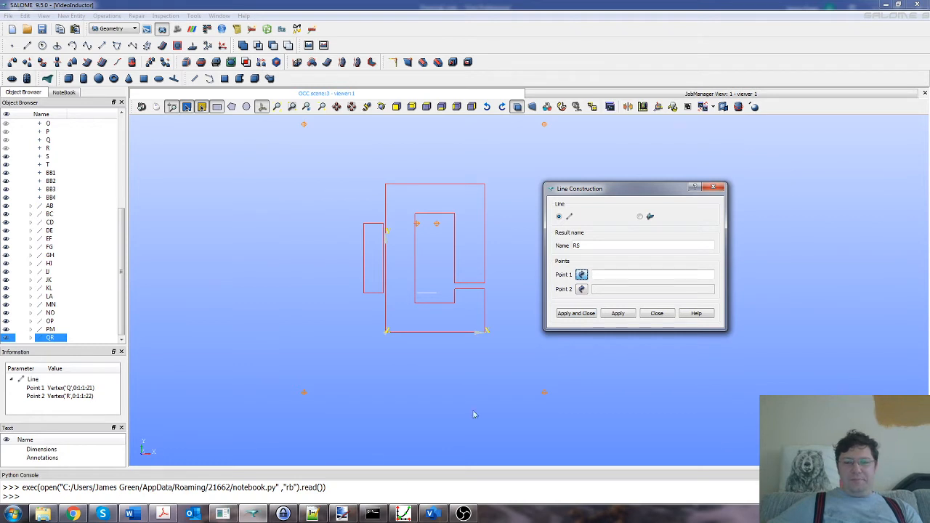
left_click(582, 275)
left_click(47, 149)
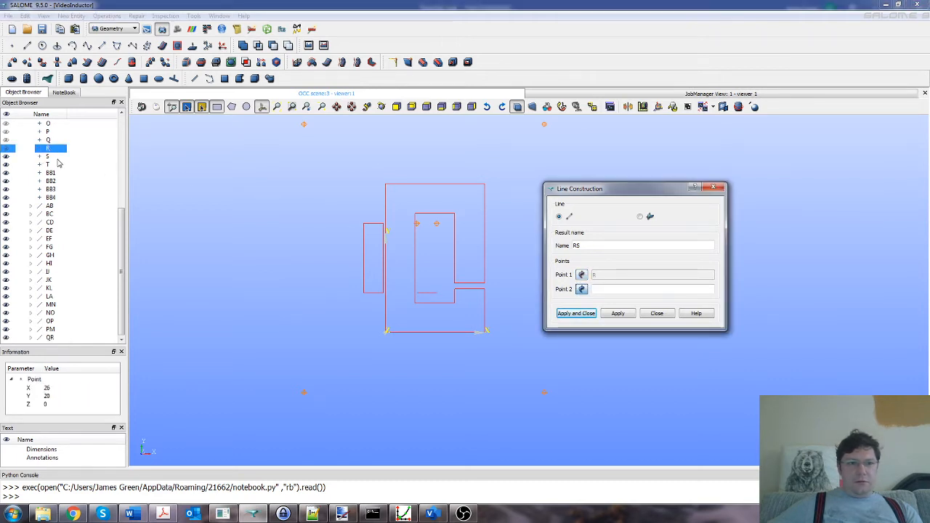
left_click(57, 157)
left_click(577, 313)
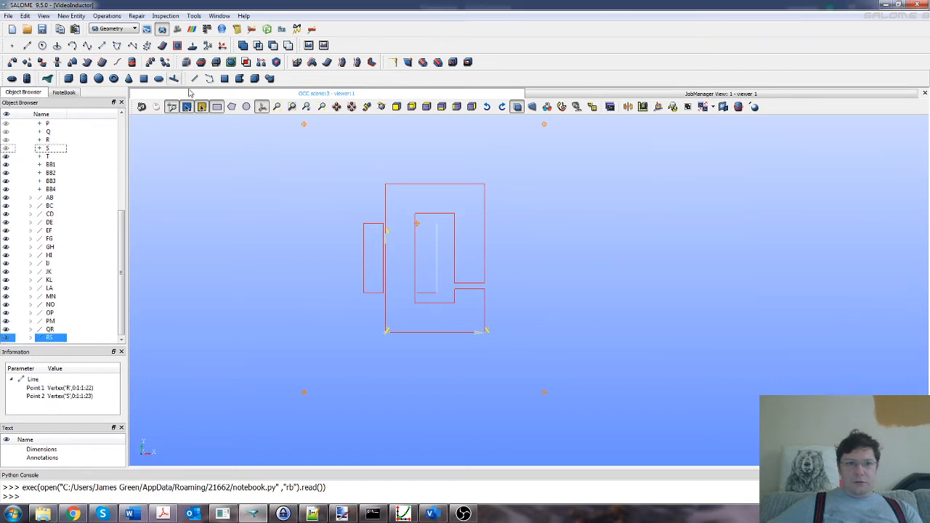
- Create a line named ST from point S to point T
left_click(71, 15)
mouse_move(138, 27)
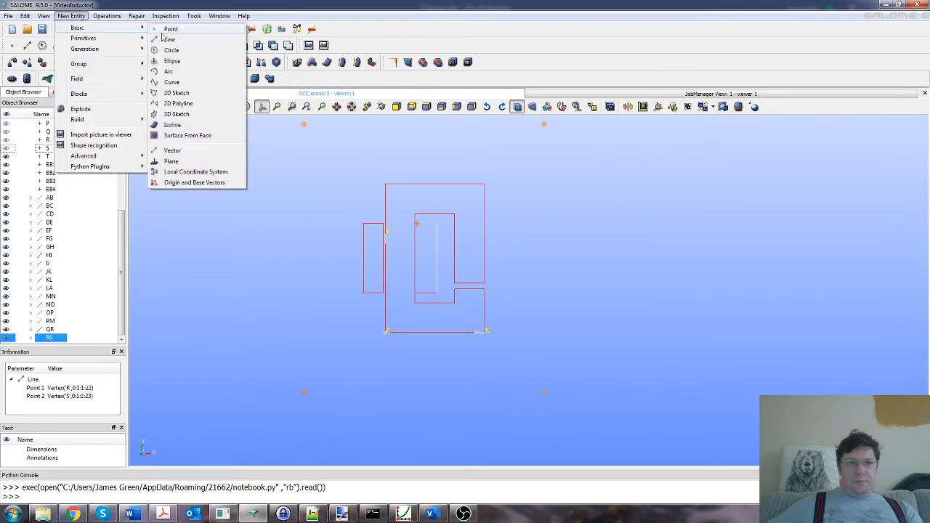
left_click(169, 39)
left_click_drag(457, 199, 680, 194)
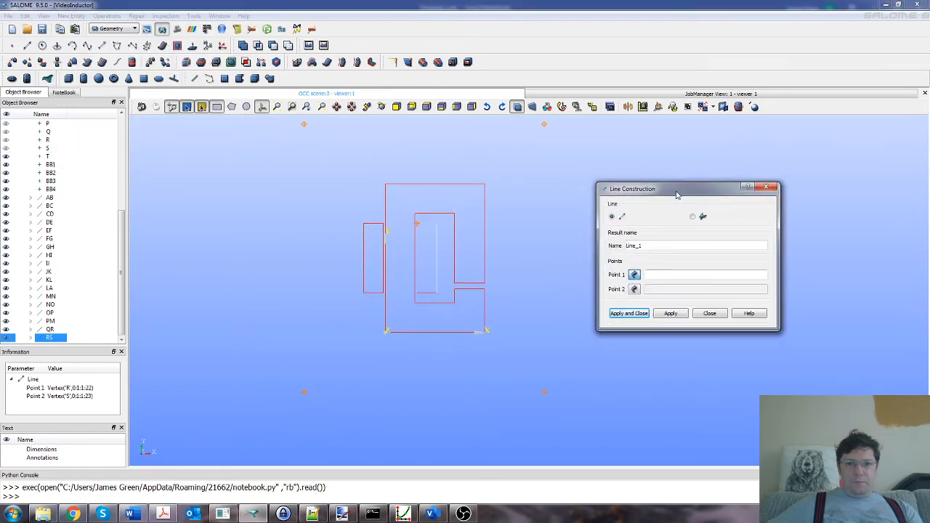
left_click_drag(652, 246, 613, 247)
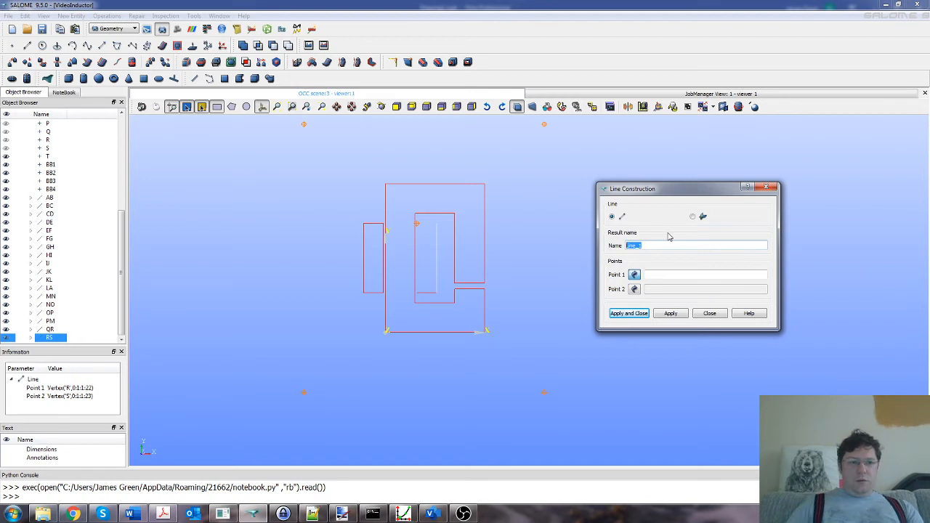
type("ST")
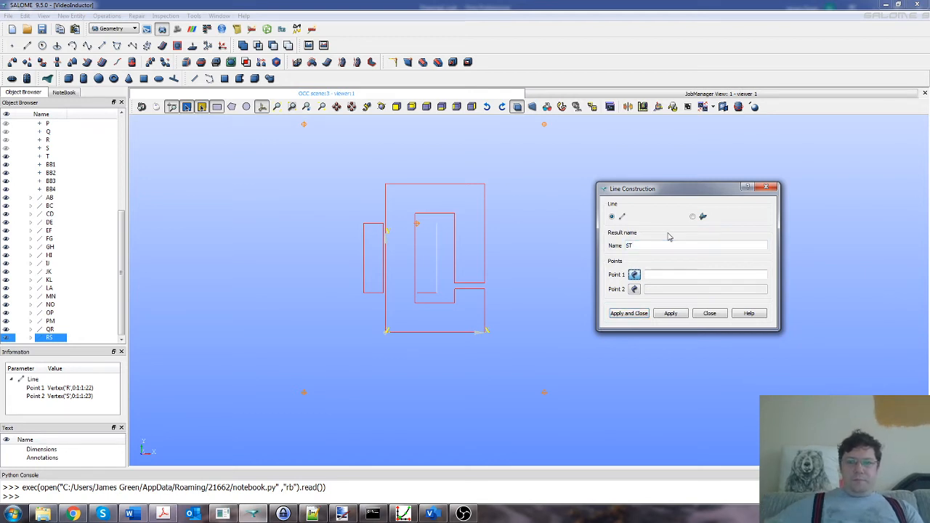
left_click(53, 149)
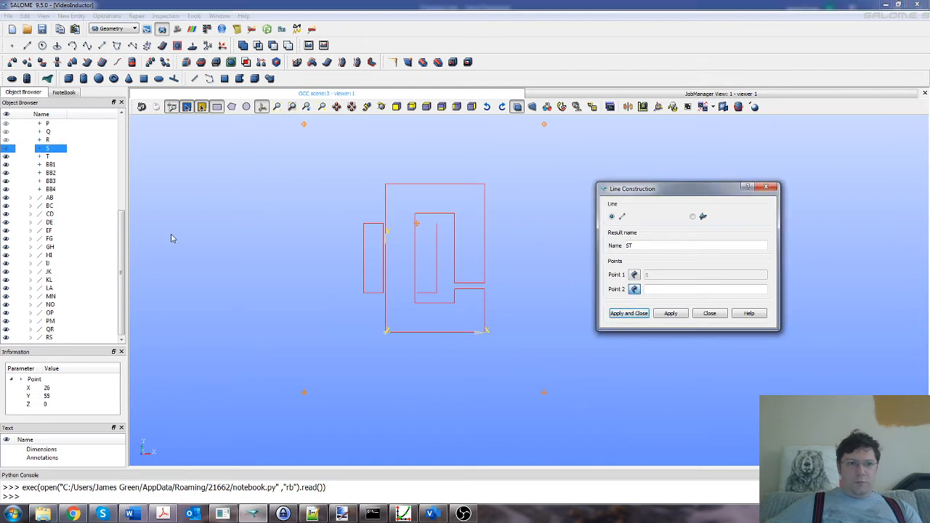
left_click(58, 157)
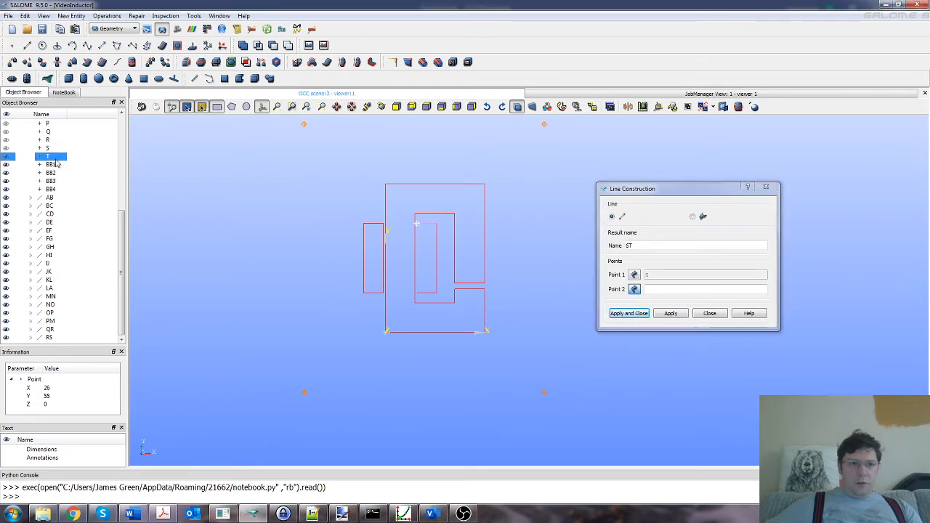
left_click(629, 313)
- Create a line named TQ from point T to point Q to close the inner coil rectangle
left_click(71, 15)
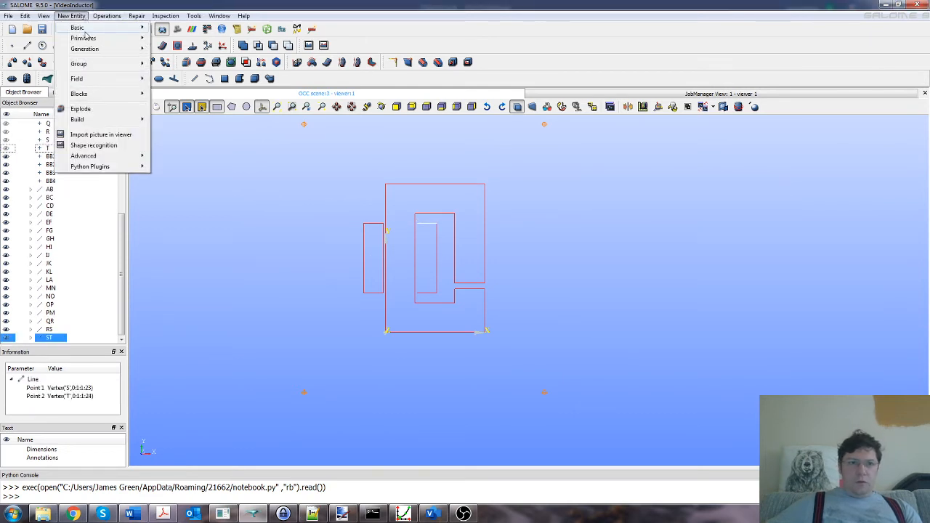
mouse_move(79, 27)
left_click(171, 38)
double_click(460, 248)
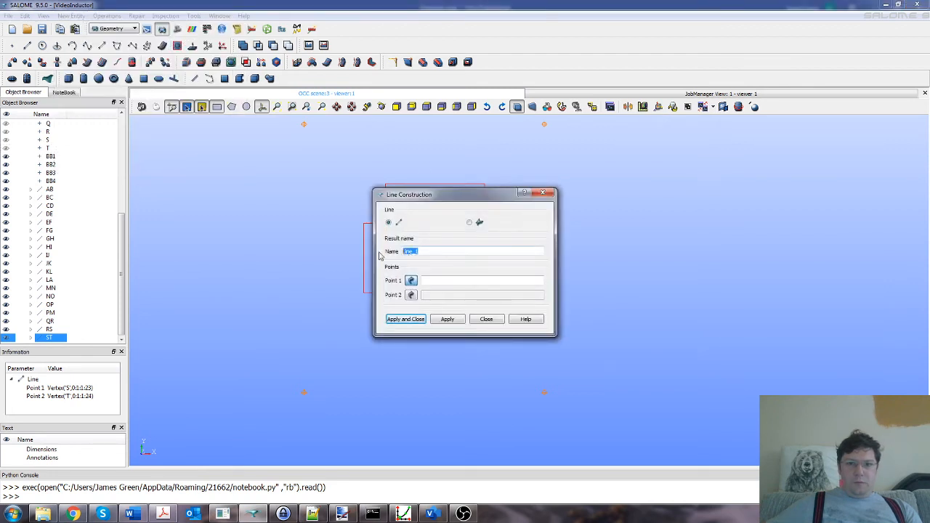
type("TQ")
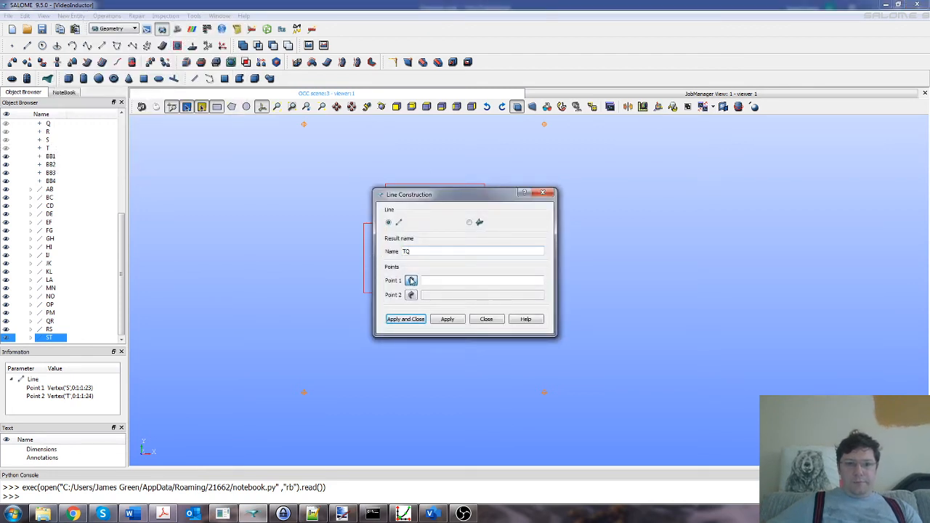
left_click(411, 281)
left_click(49, 149)
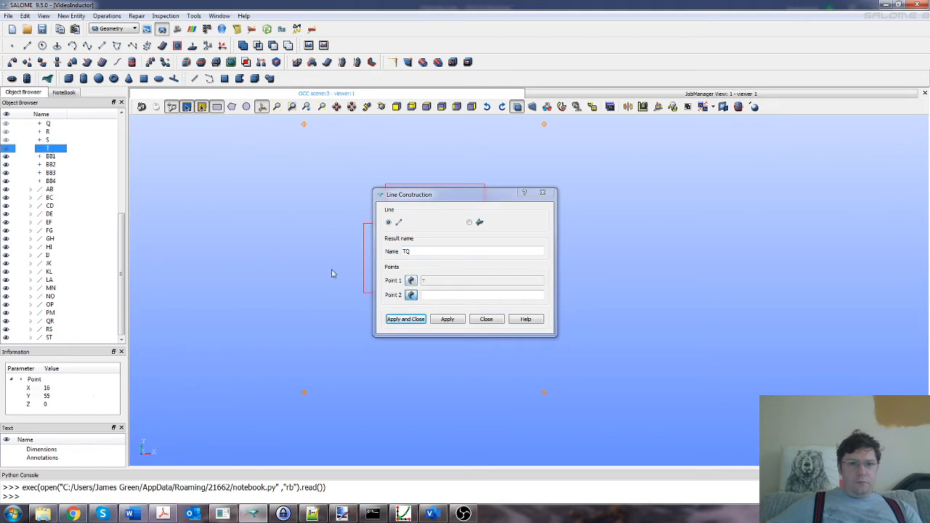
left_click(57, 124)
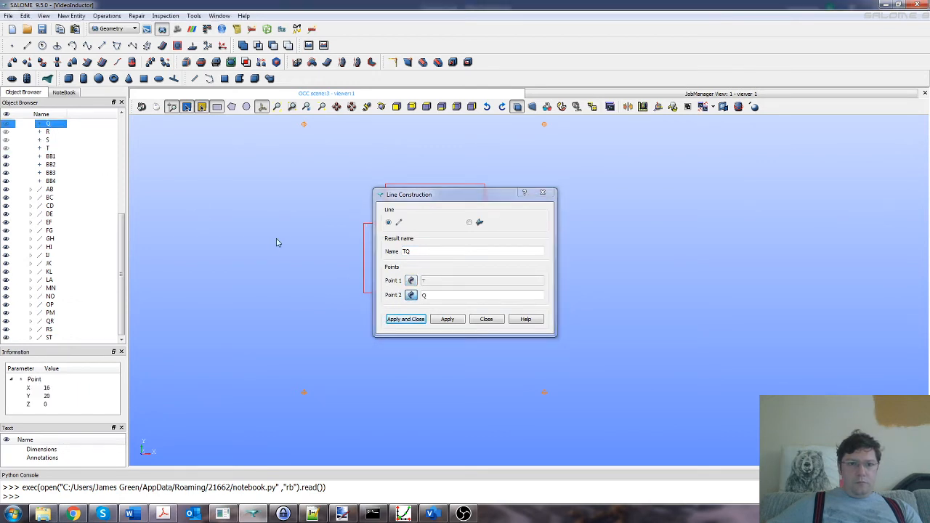
left_click(406, 319)
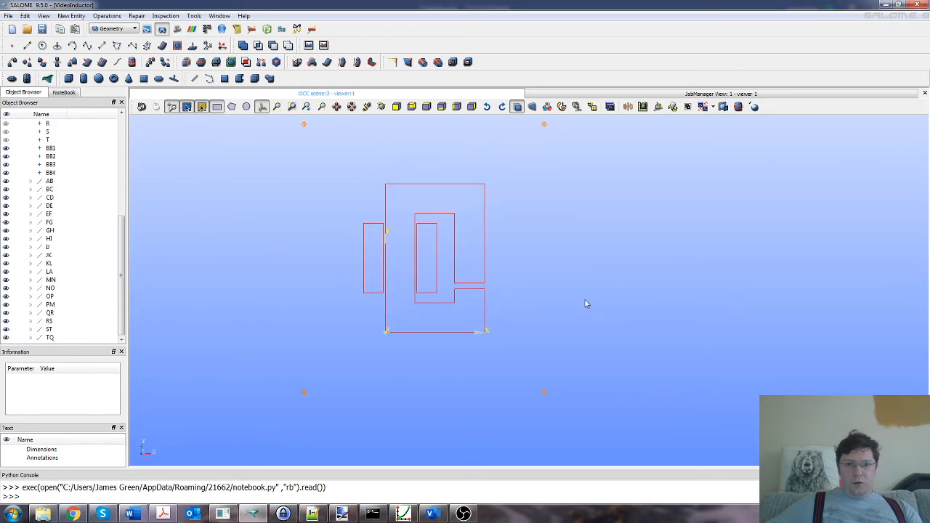
- Create a bounding box line named BB12 from point BB1 to point BB2
left_click(71, 16)
mouse_move(80, 27)
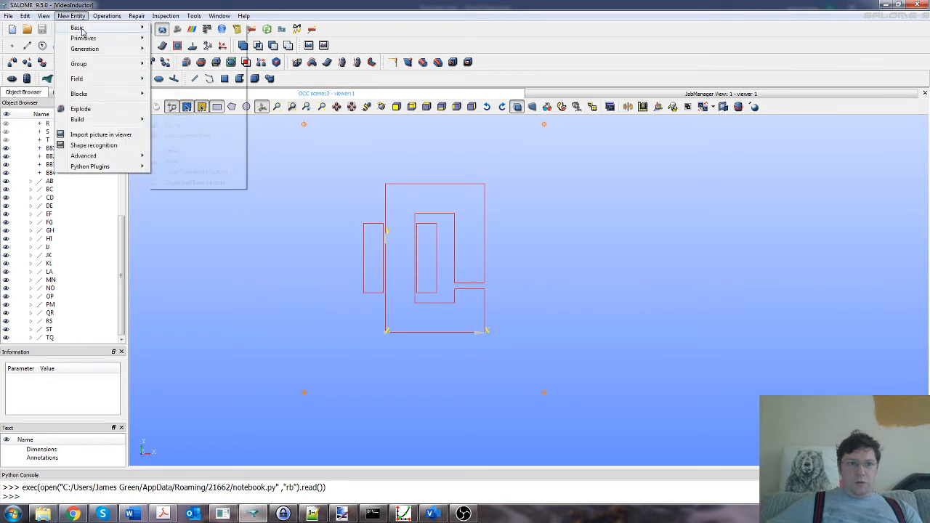
left_click(196, 40)
left_click_drag(449, 188, 696, 204)
double_click(658, 259)
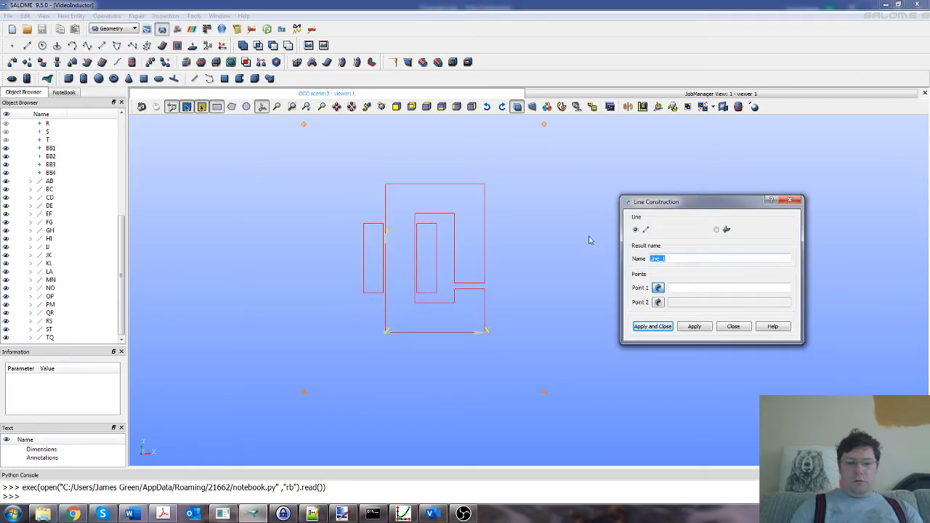
type("BB12")
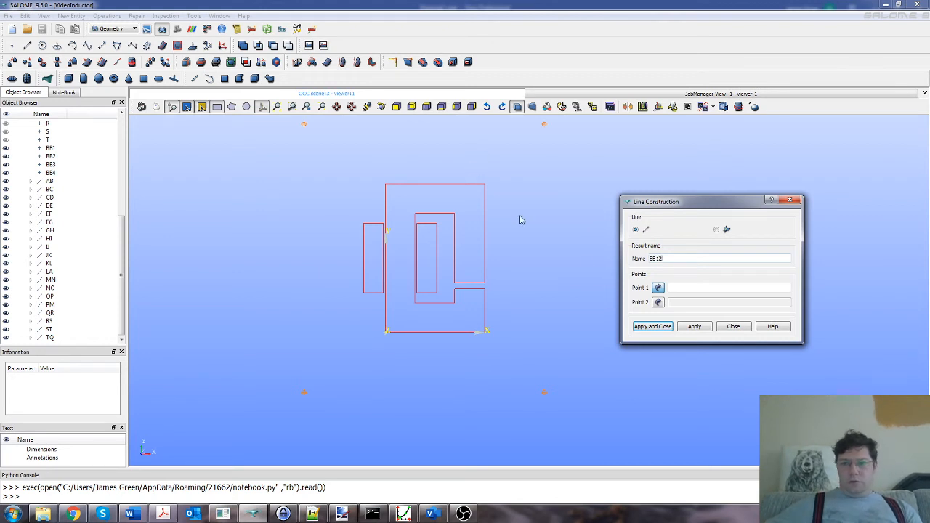
left_click_drag(119, 244, 117, 221)
left_click(58, 173)
left_click(57, 181)
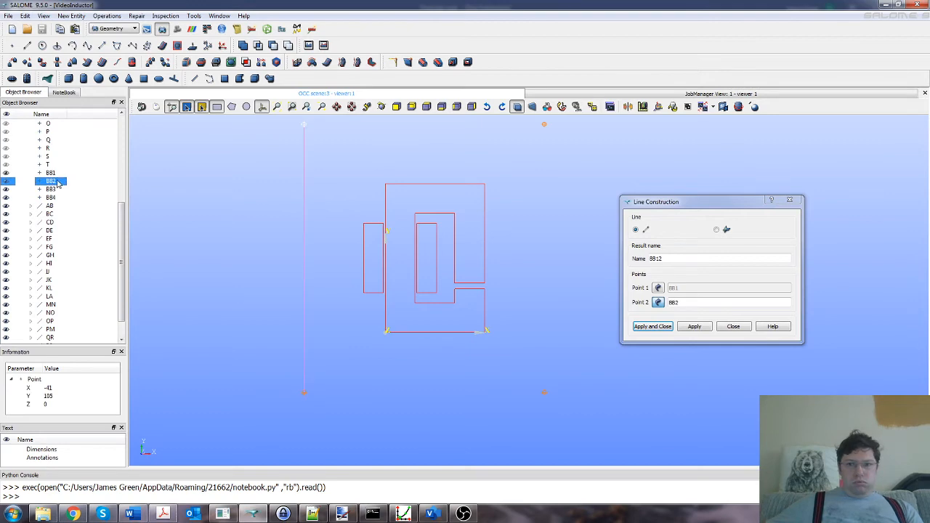
left_click(653, 327)
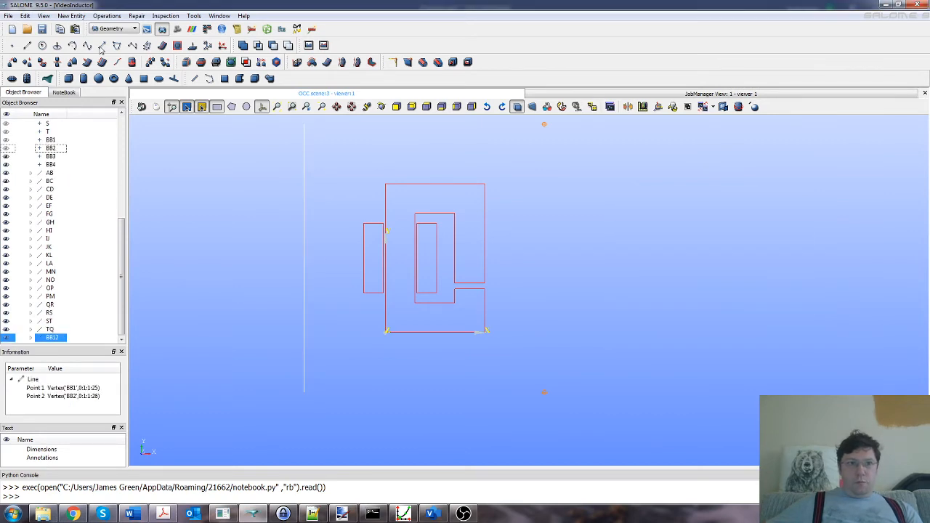
- Create a bounding box line named BB23 from point BB2 to point BB3
left_click(71, 15)
mouse_move(74, 27)
left_click(169, 38)
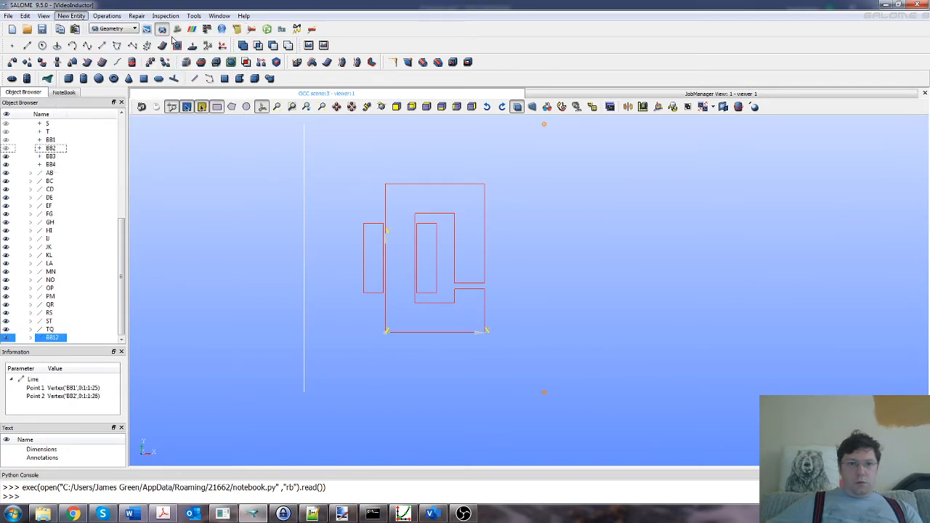
left_click(435, 249)
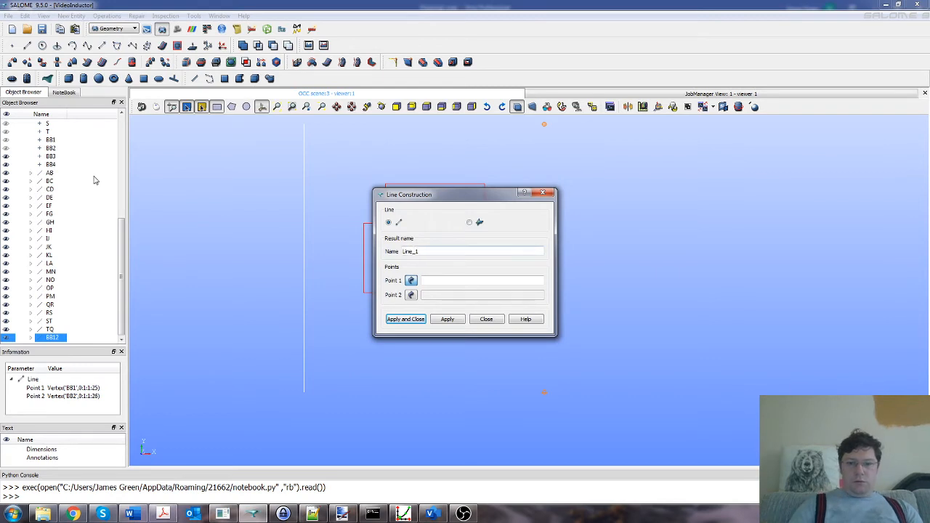
key("ctrl+a")
key("BackSpace")
type("BB23")
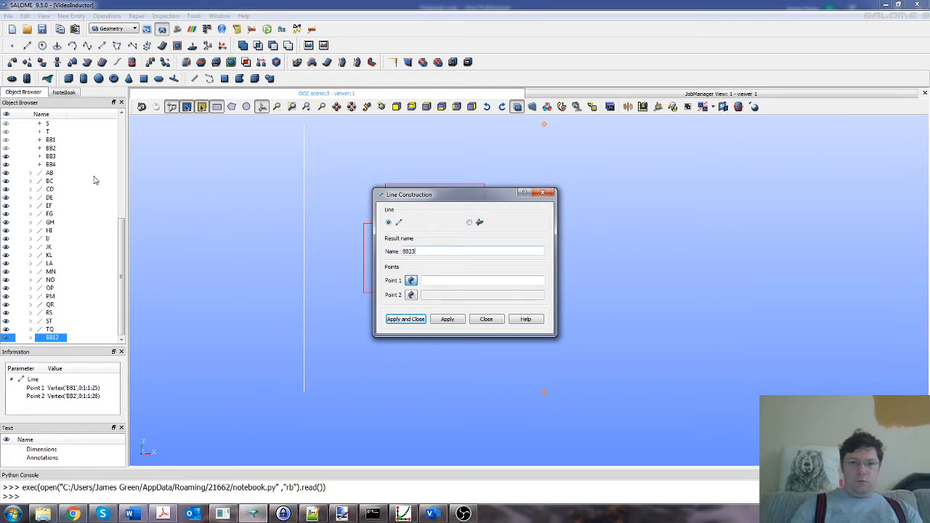
key("Tab")
left_click(413, 283)
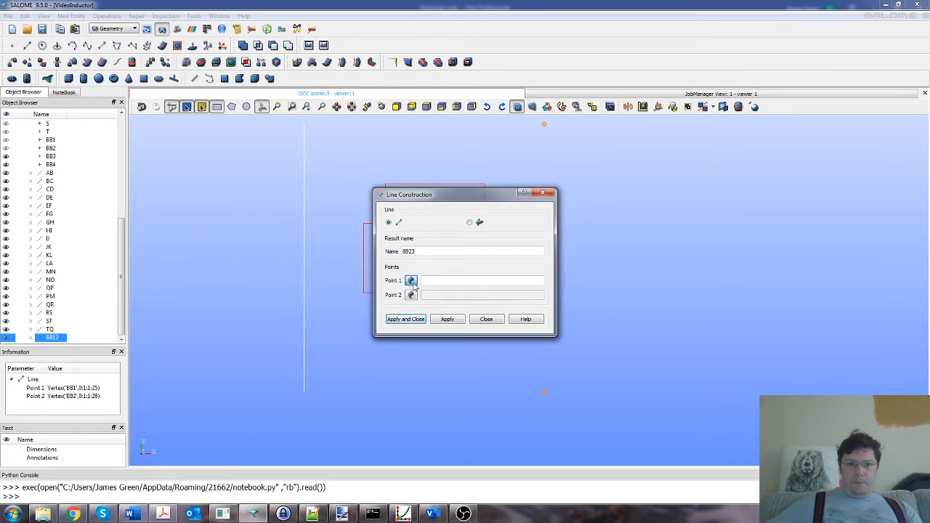
left_click(52, 148)
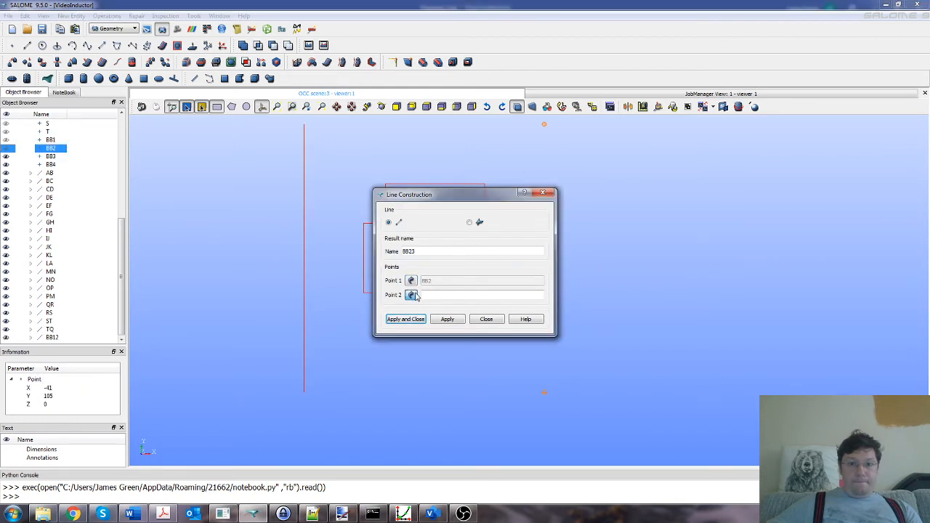
left_click(51, 157)
left_click(398, 318)
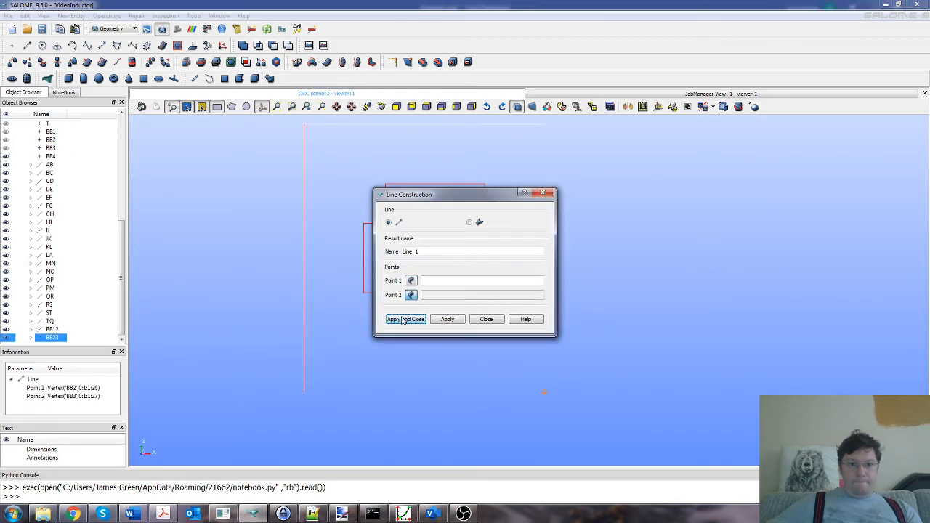
- Start a new bounding box line named BB34 and activate the selection of its first point
left_click(71, 16)
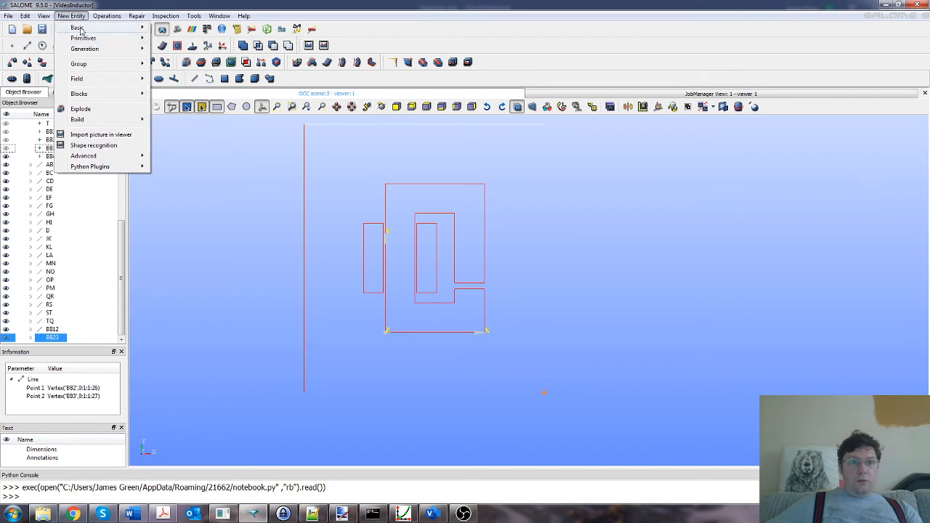
mouse_move(109, 28)
left_click(171, 40)
double_click(440, 252)
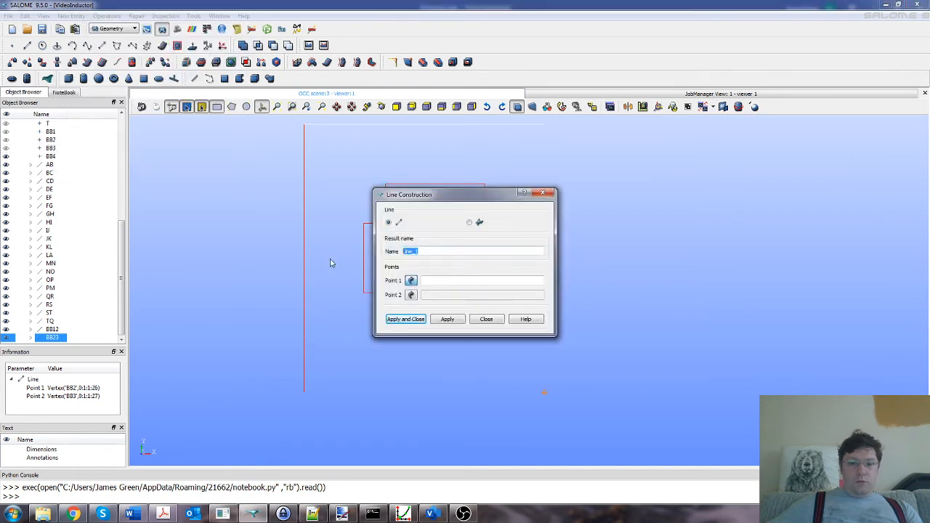
type("BB34")
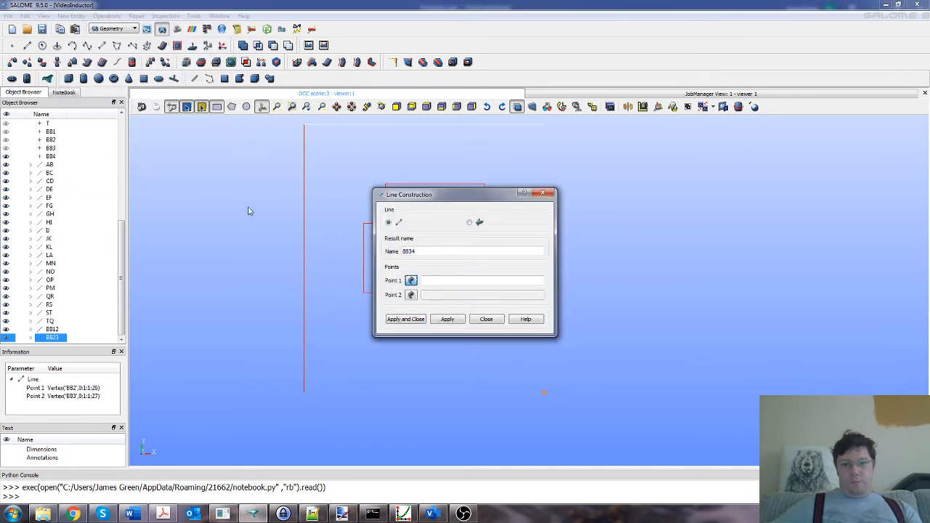
left_click(412, 280)
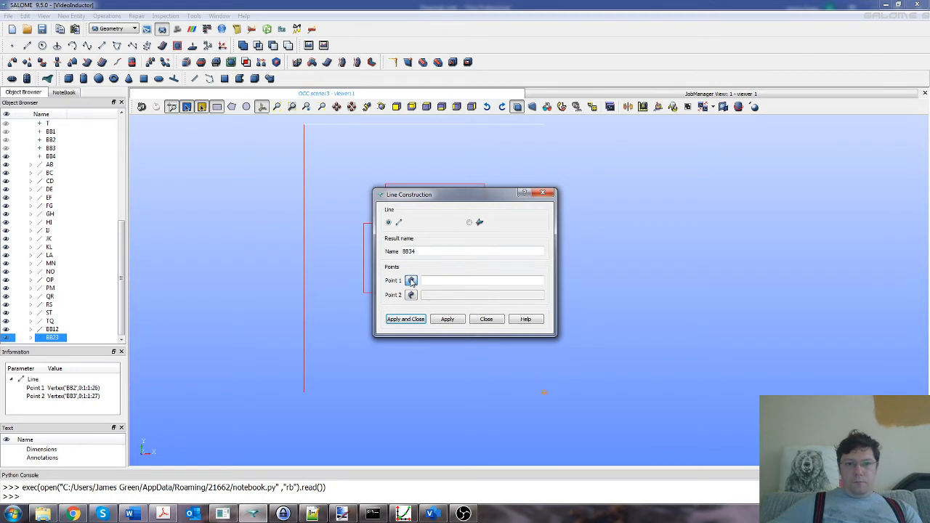
- Create line BB34 from point BB3 to point BB4
left_click(52, 148)
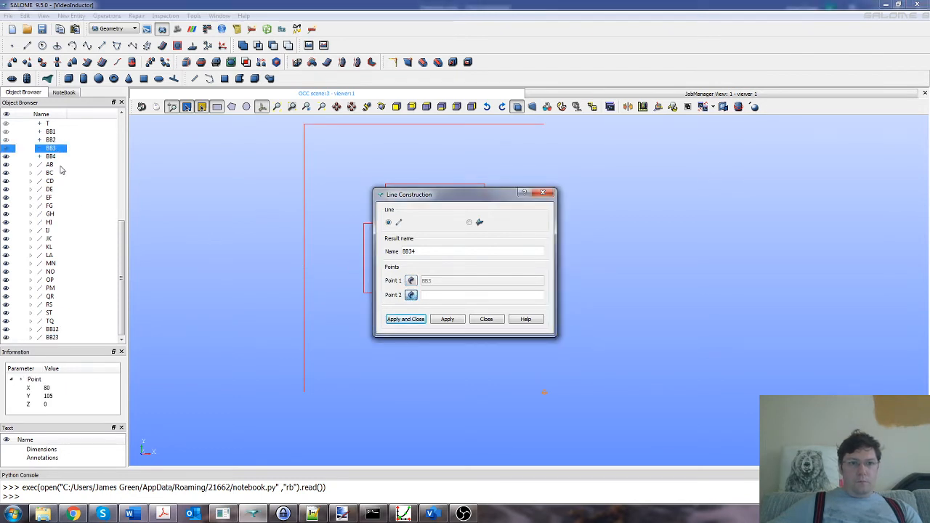
left_click(51, 156)
left_click(405, 319)
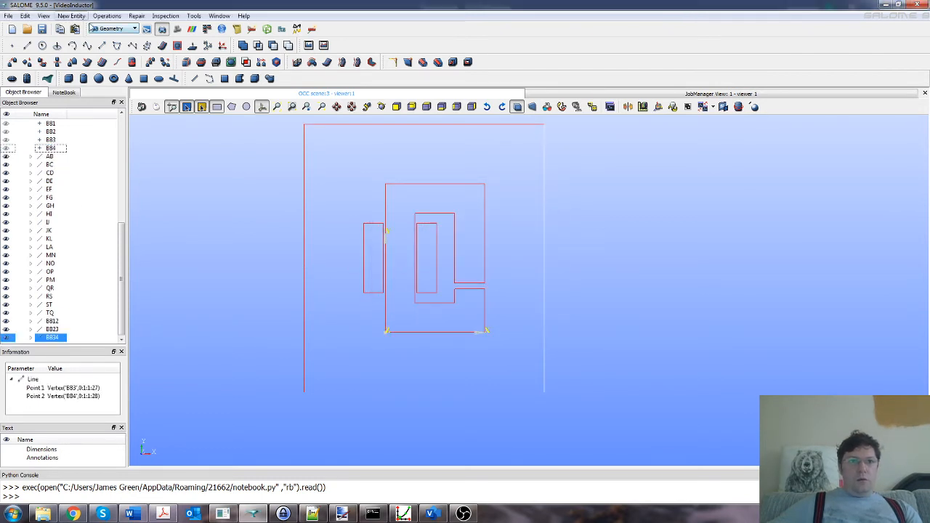
- Create a line named BB41 from point BB4 to point BB1 to close the outer rectangle
left_click(72, 16)
mouse_move(84, 27)
left_click(178, 39)
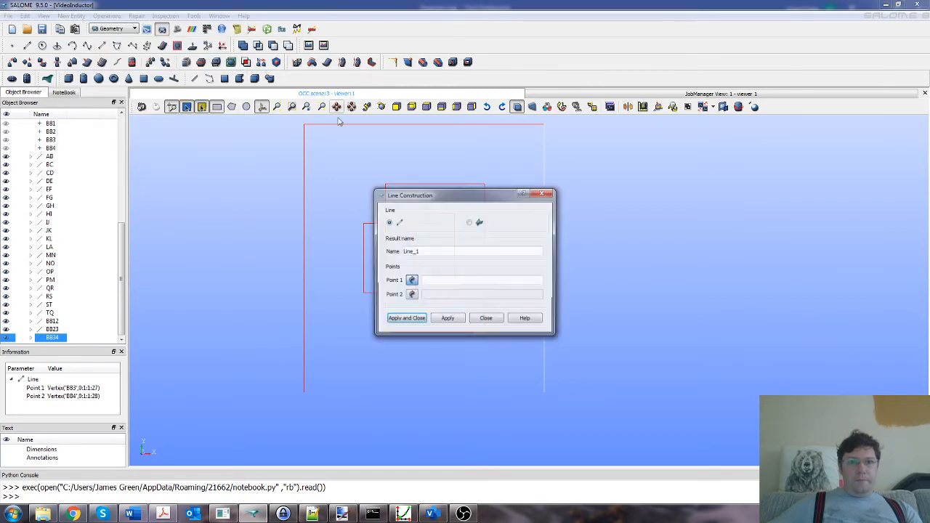
double_click(411, 251)
type("BB4")
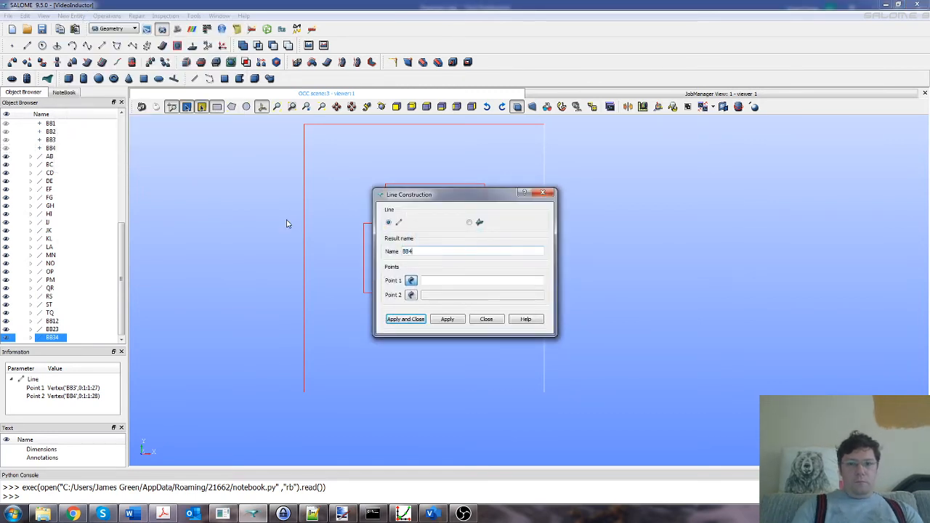
type("1")
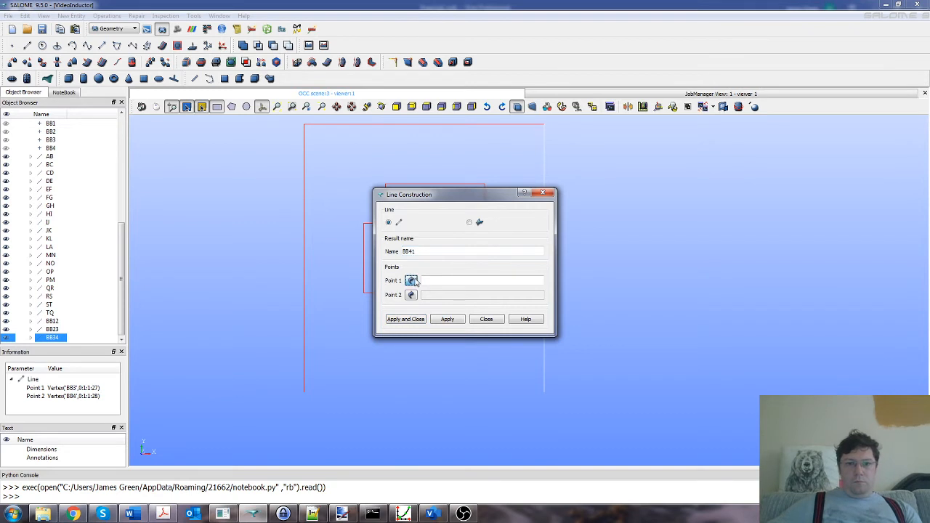
left_click(64, 148)
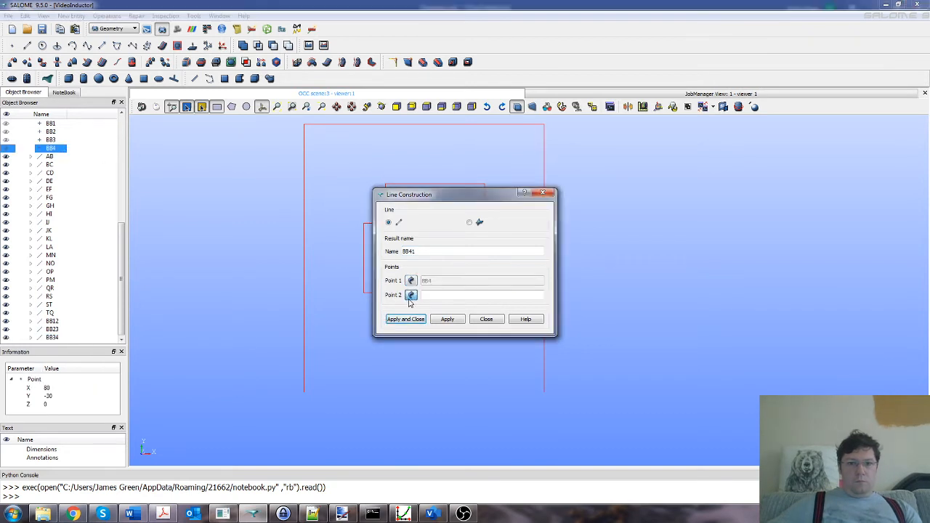
left_click(59, 125)
left_click(426, 321)
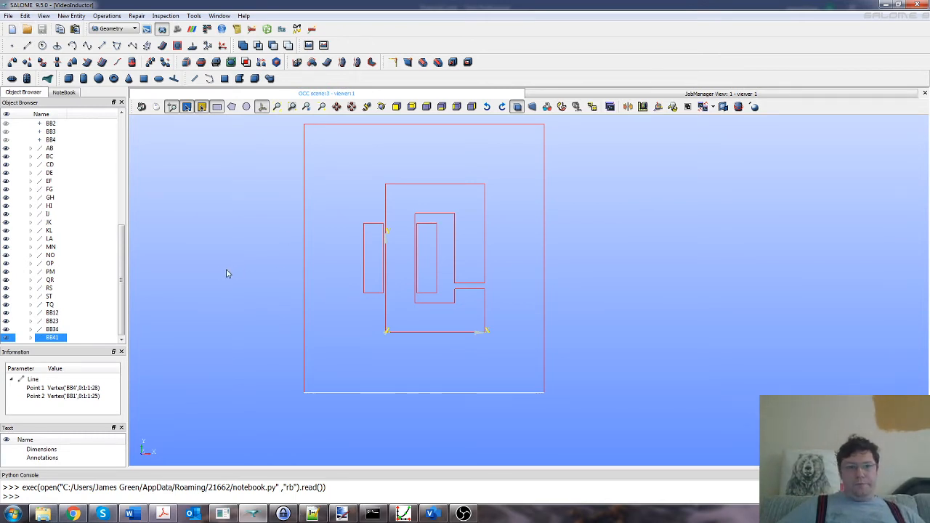
scroll(5, 158, "up", 4)
scroll(4, 174, "down", 3)
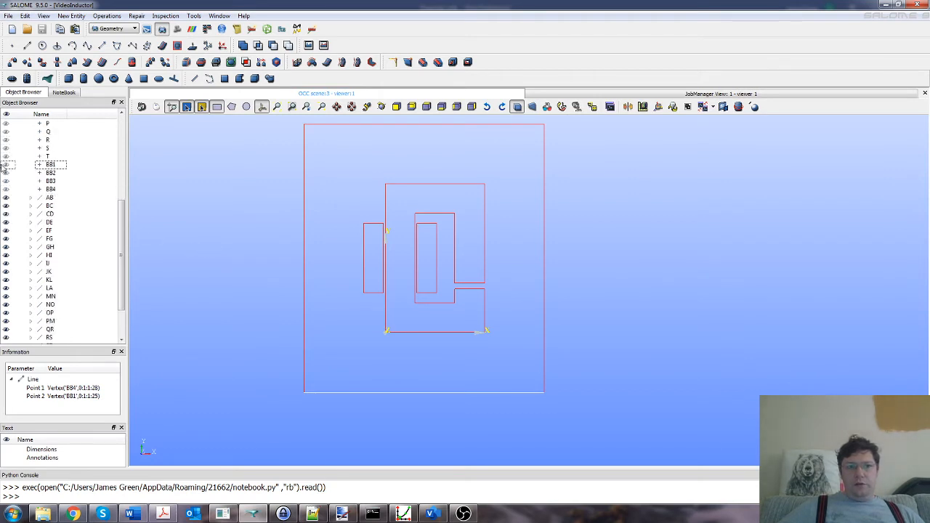
left_click(6, 157)
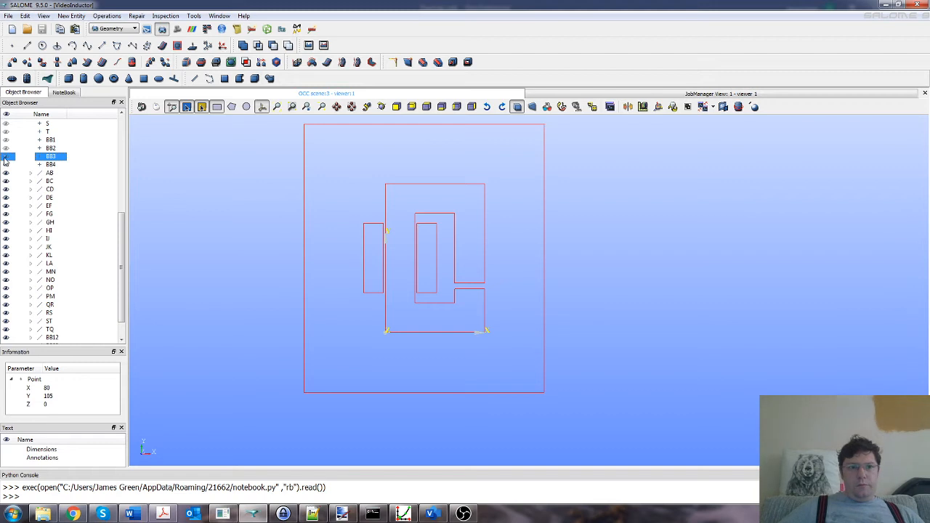
left_click(8, 16)
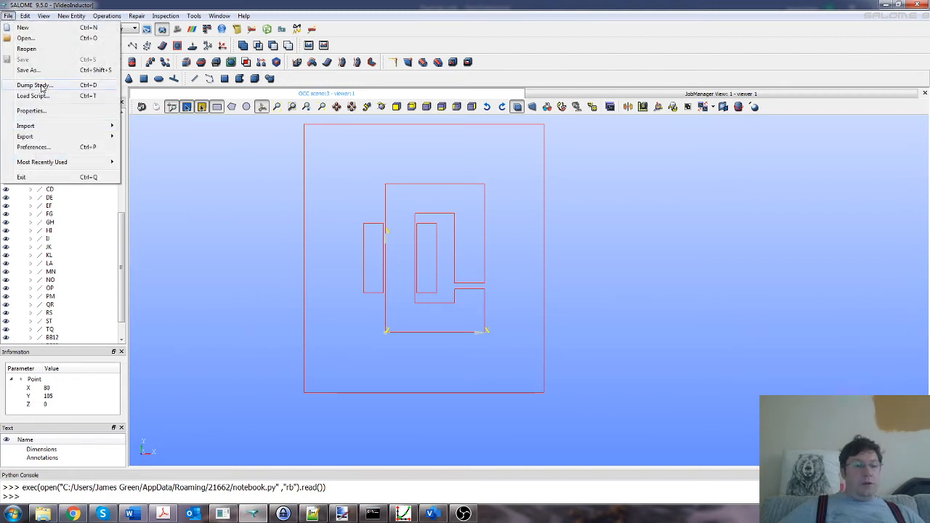
left_click(42, 86)
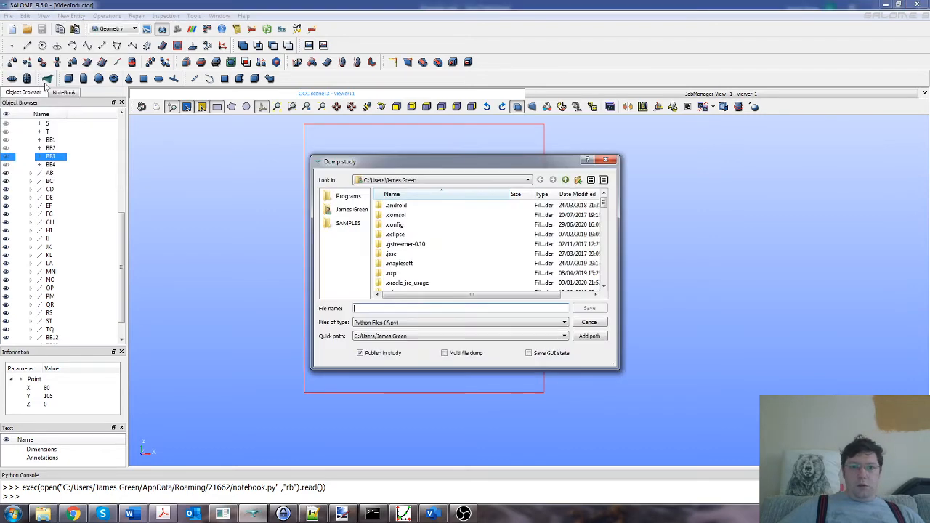
left_click(589, 322)
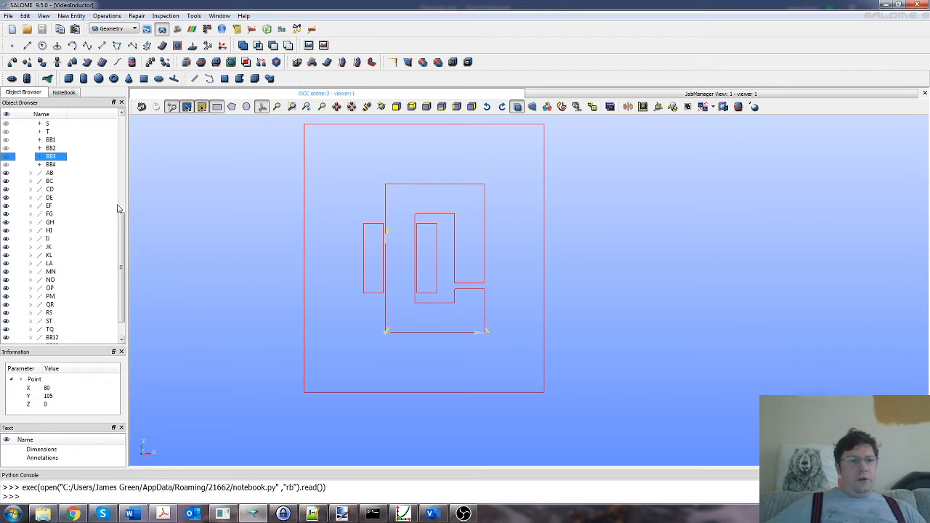
left_click_drag(124, 247, 124, 286)
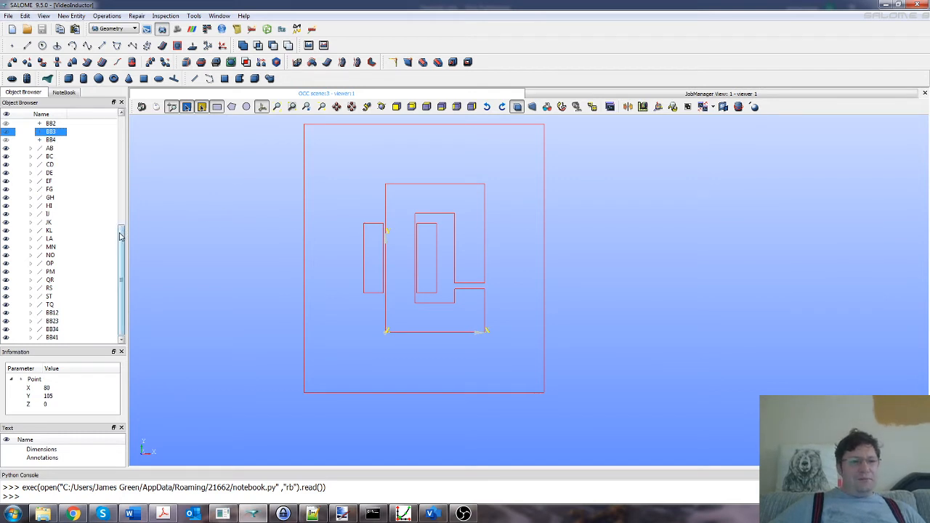
left_click_drag(121, 236, 192, 288)
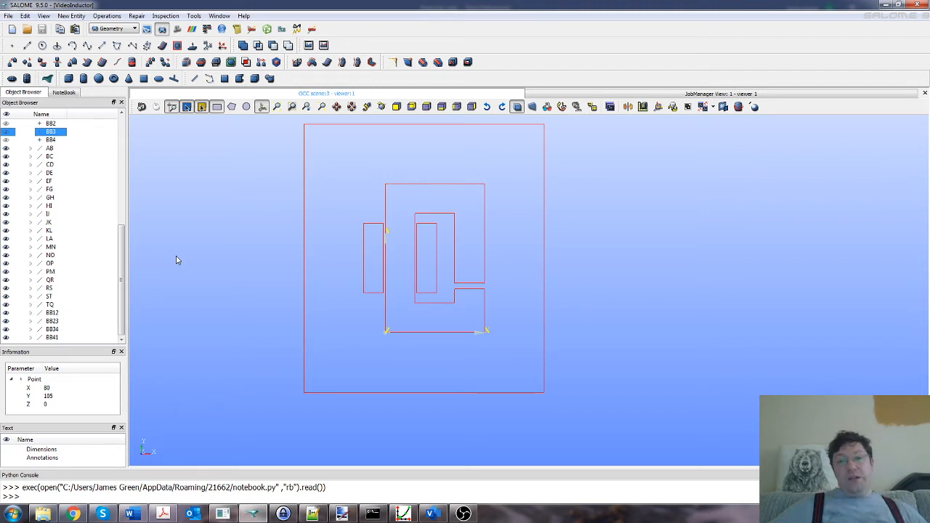
left_click(82, 17)
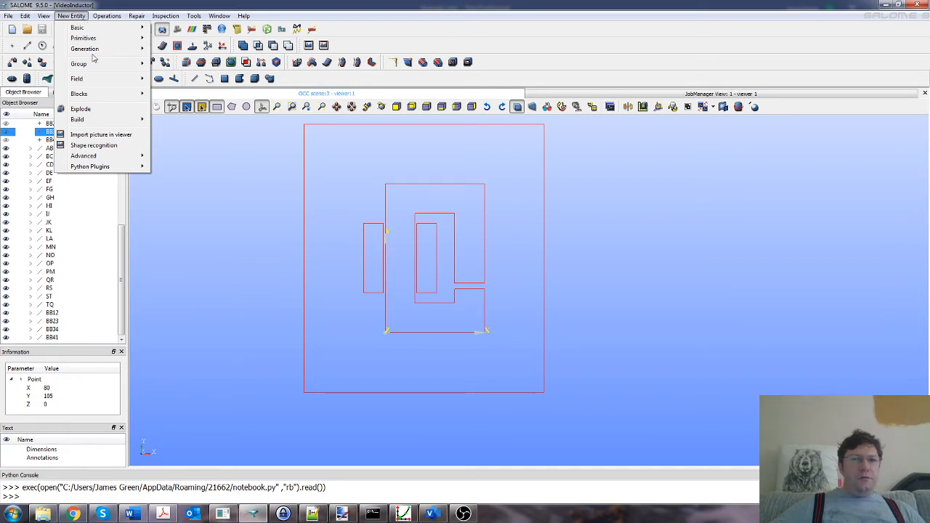
mouse_move(93, 65)
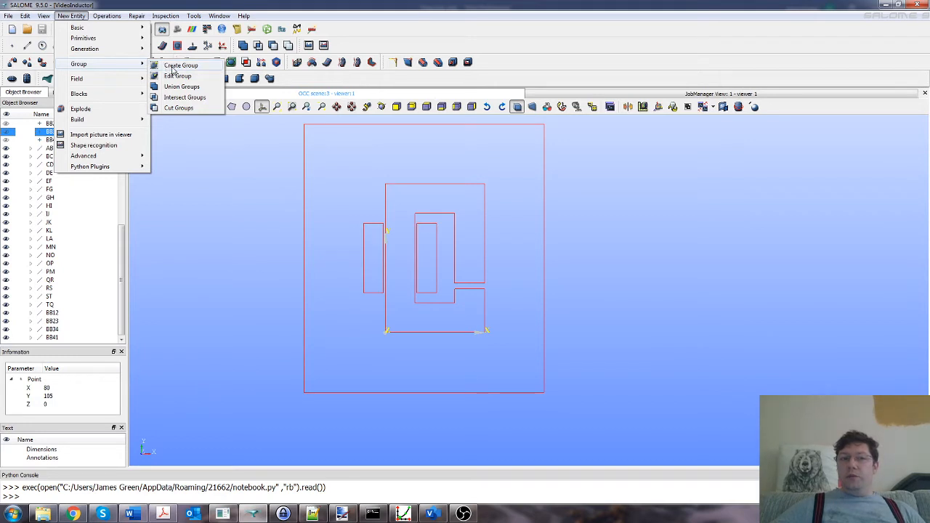
left_click(168, 4)
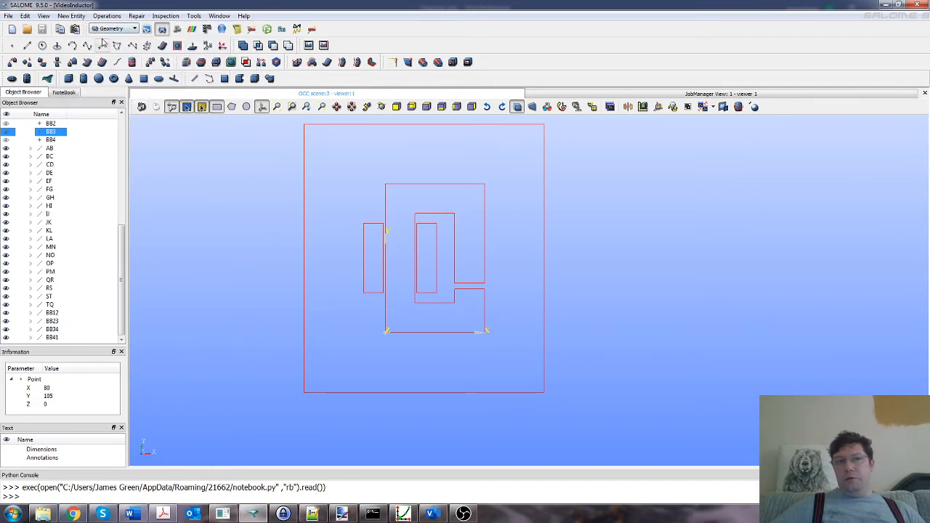
left_click(109, 29)
left_click(111, 53)
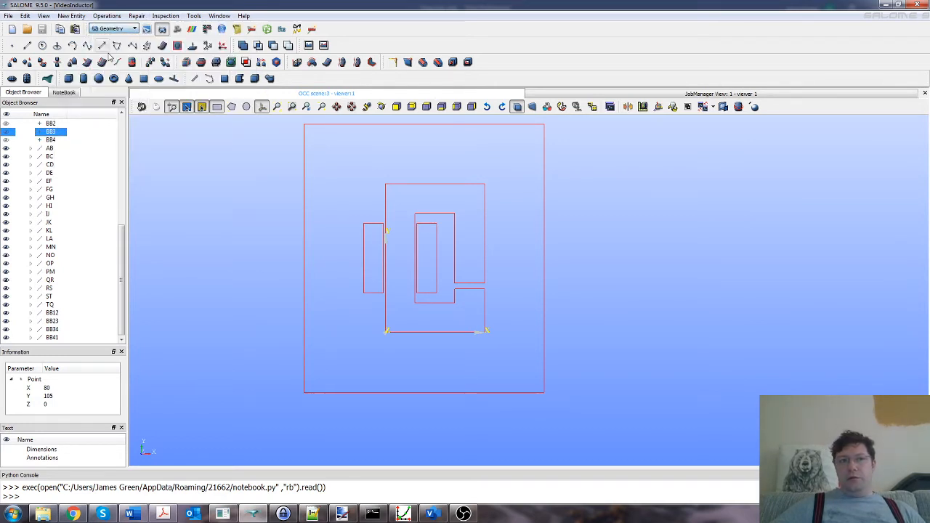
- Try to create an edge group named Bounding Box, picking the outer rectangle's line BB23 as the main shape
left_click(74, 17)
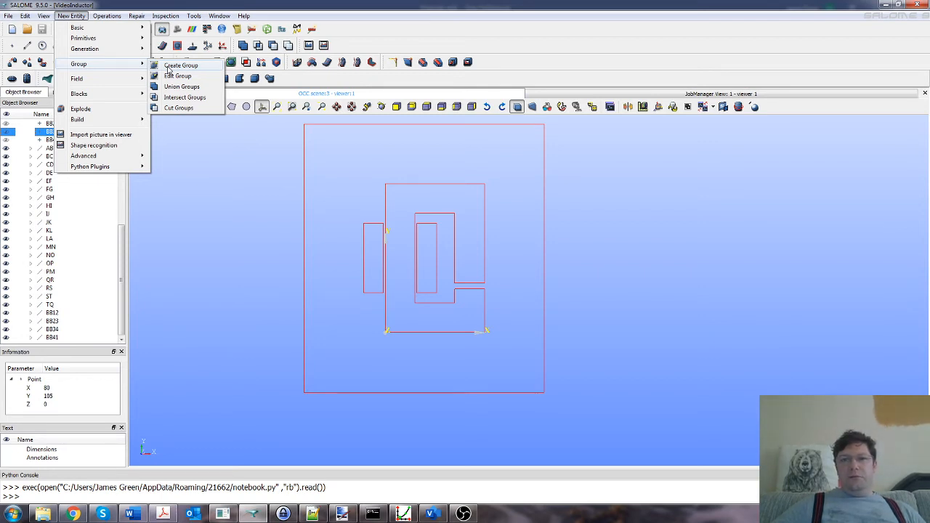
left_click(174, 65)
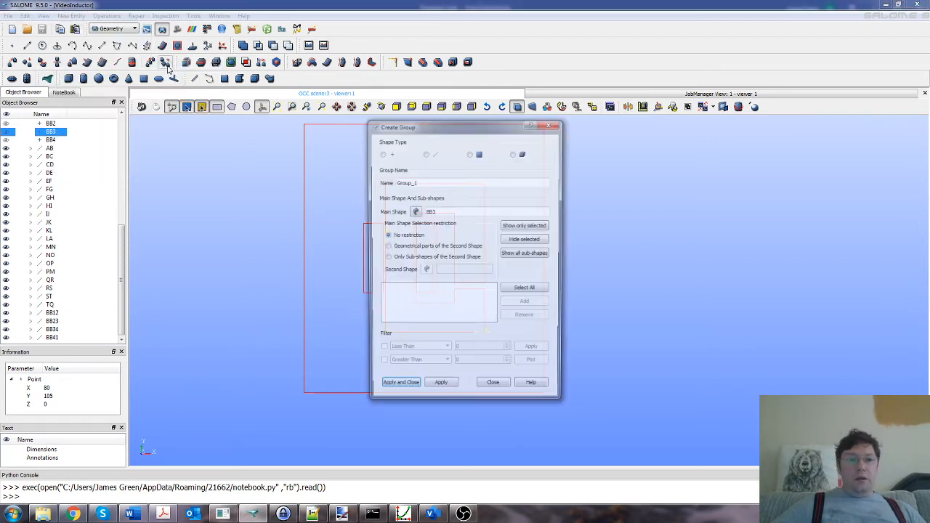
left_click_drag(395, 130, 633, 148)
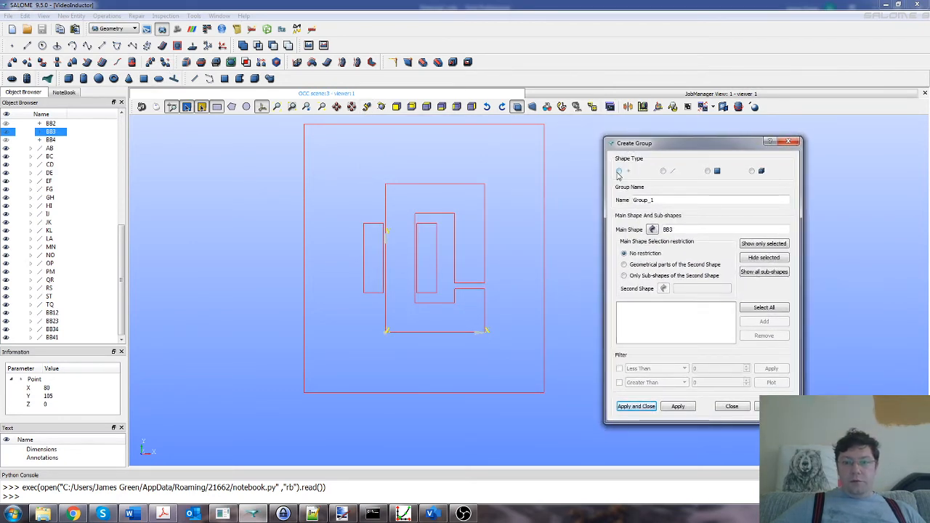
left_click(663, 171)
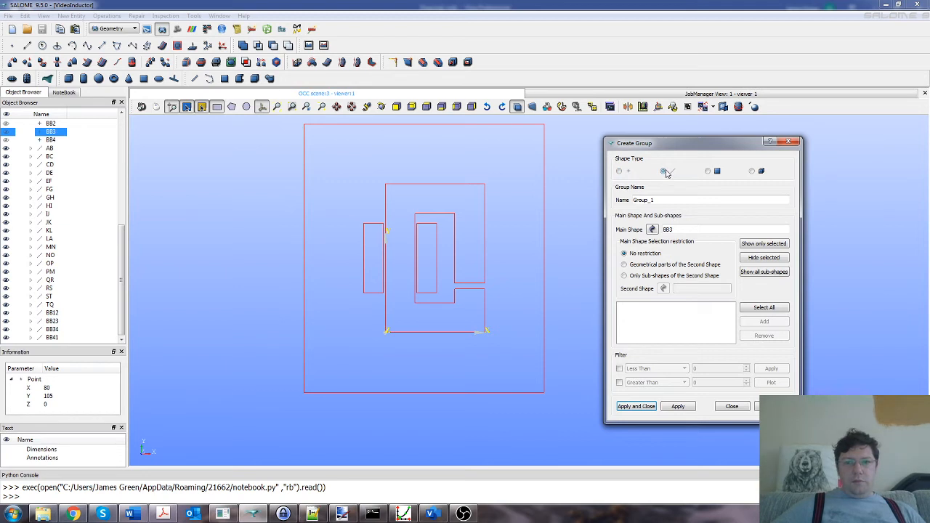
left_click_drag(656, 201, 630, 202)
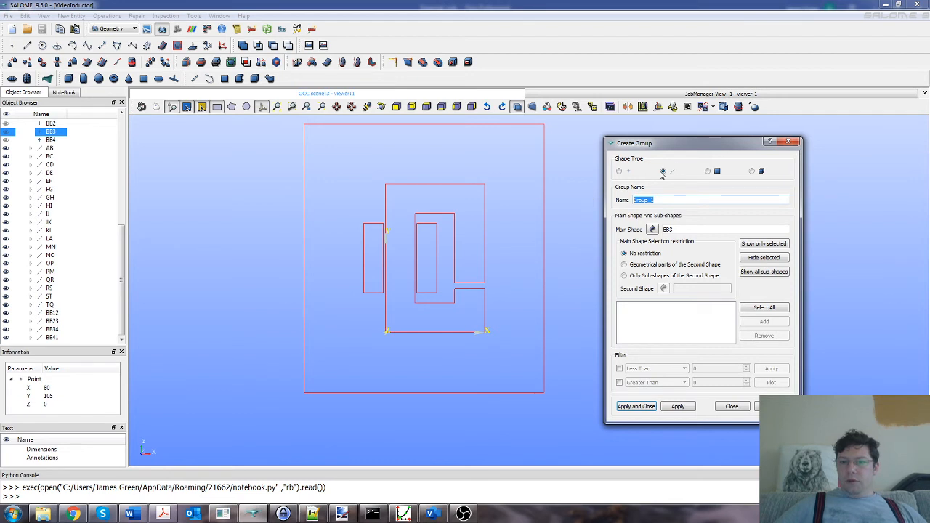
left_click_drag(660, 202, 632, 203)
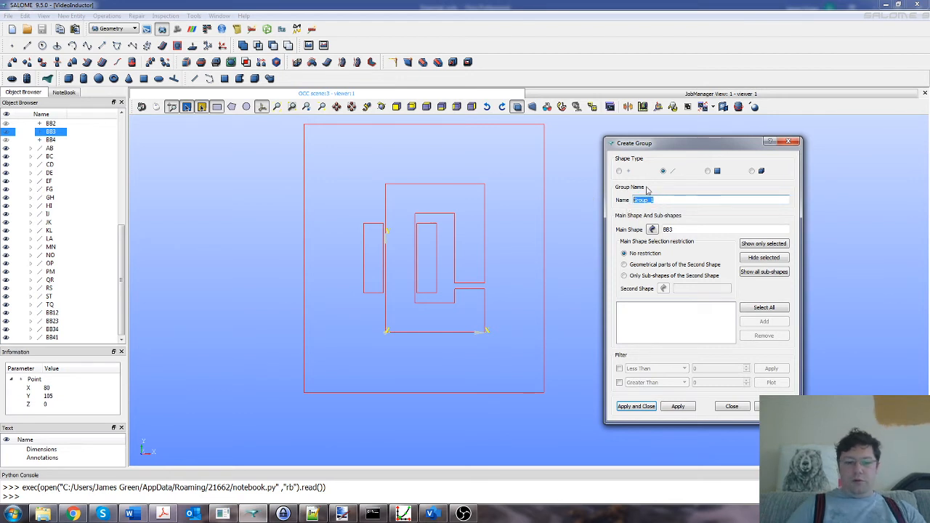
type("Bounding Box")
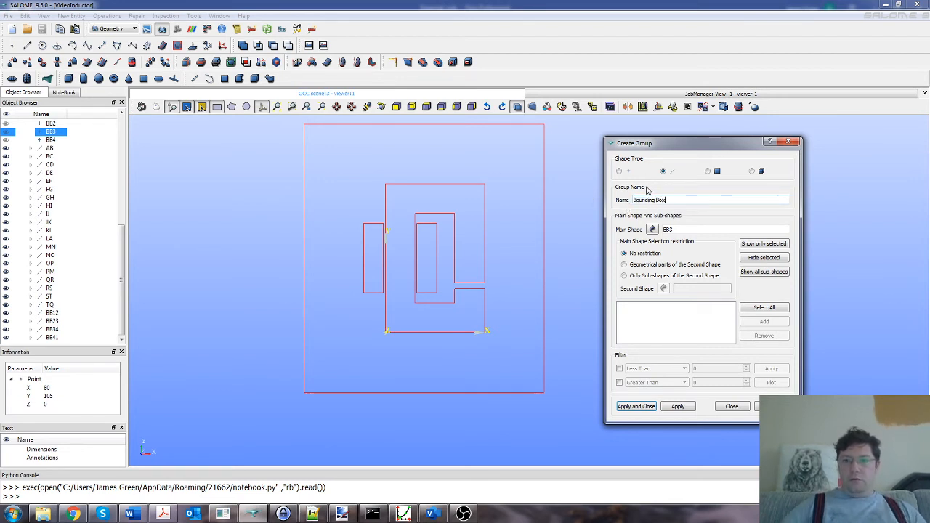
left_click(654, 230)
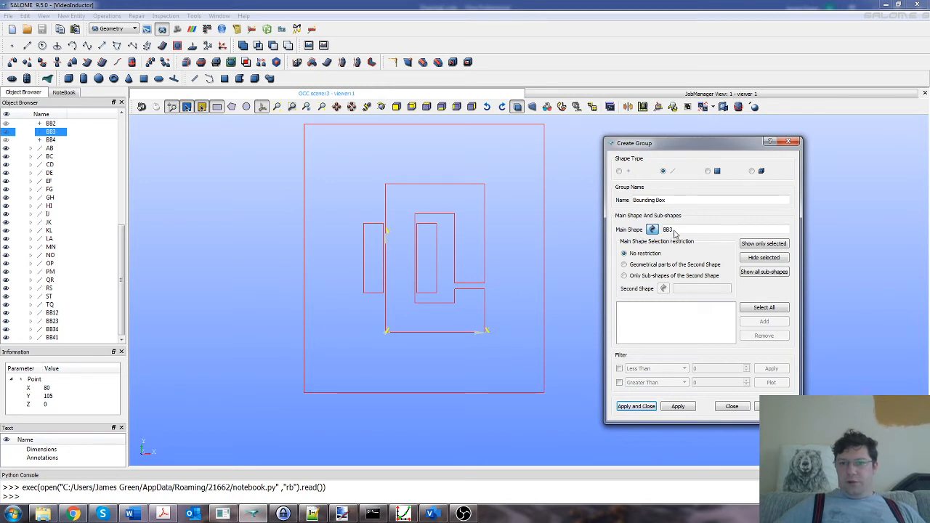
left_click(400, 127)
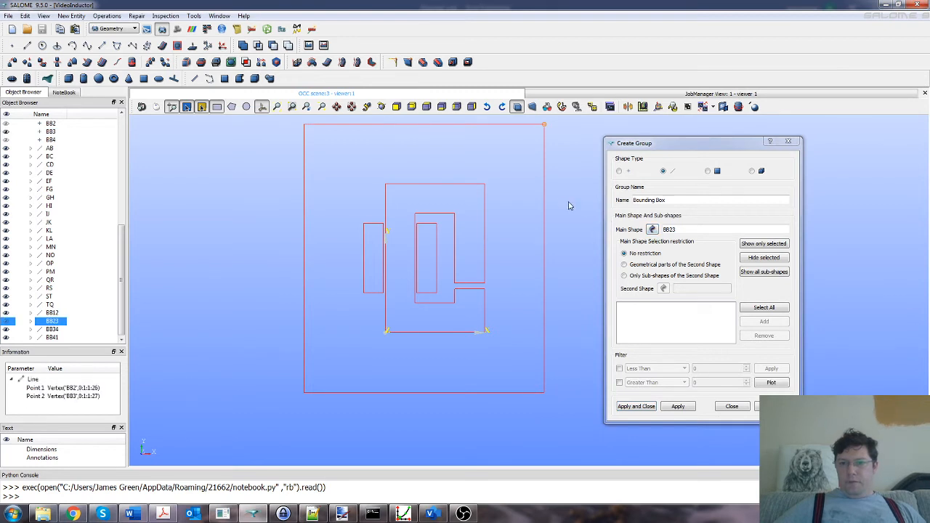
left_click(544, 174)
left_click(562, 282)
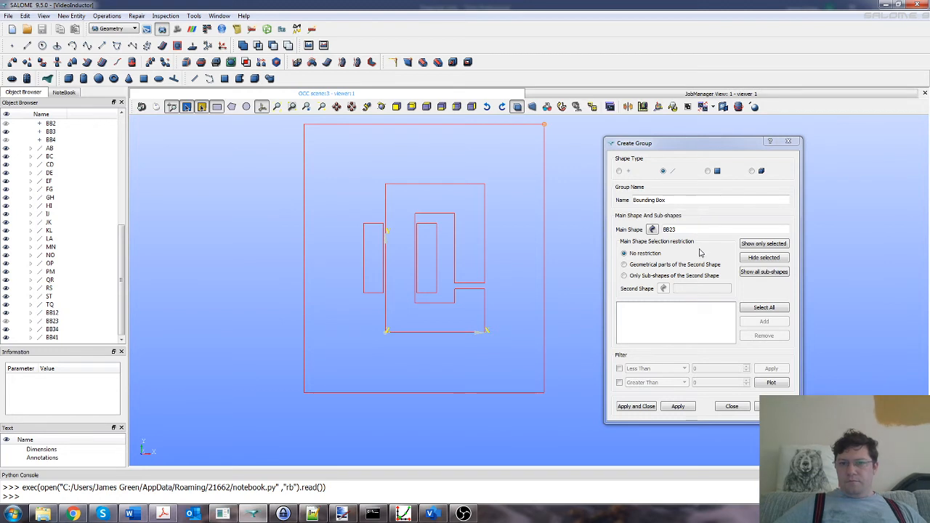
left_click(734, 406)
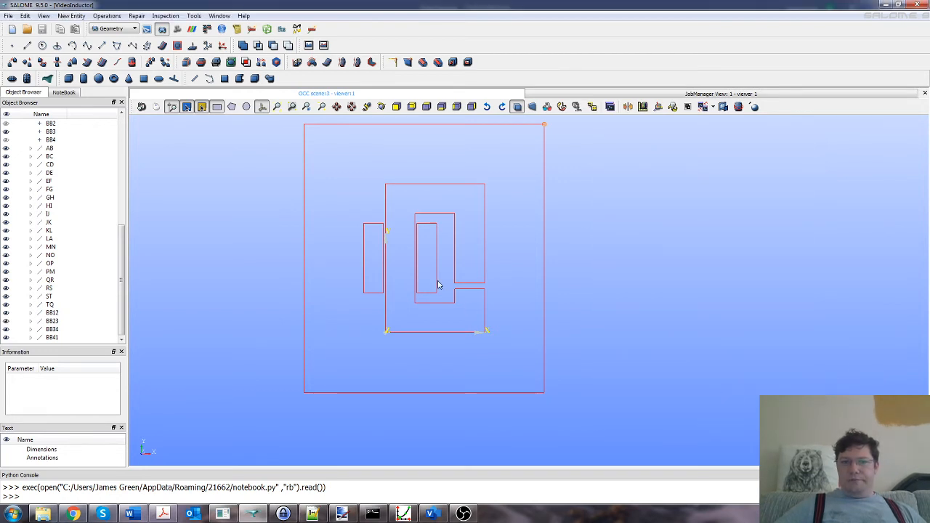
- Start a planar face built from wires or edges and name it Bounding Box
left_click(66, 16)
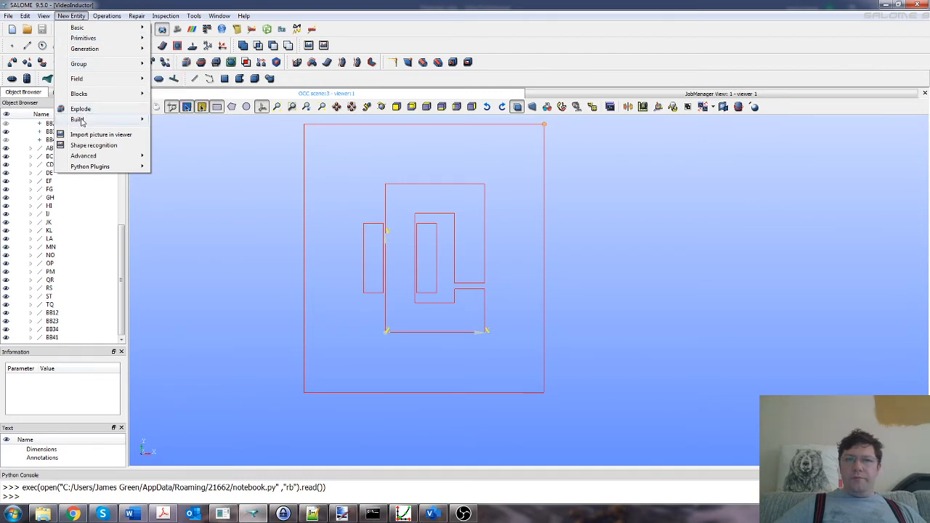
mouse_move(81, 122)
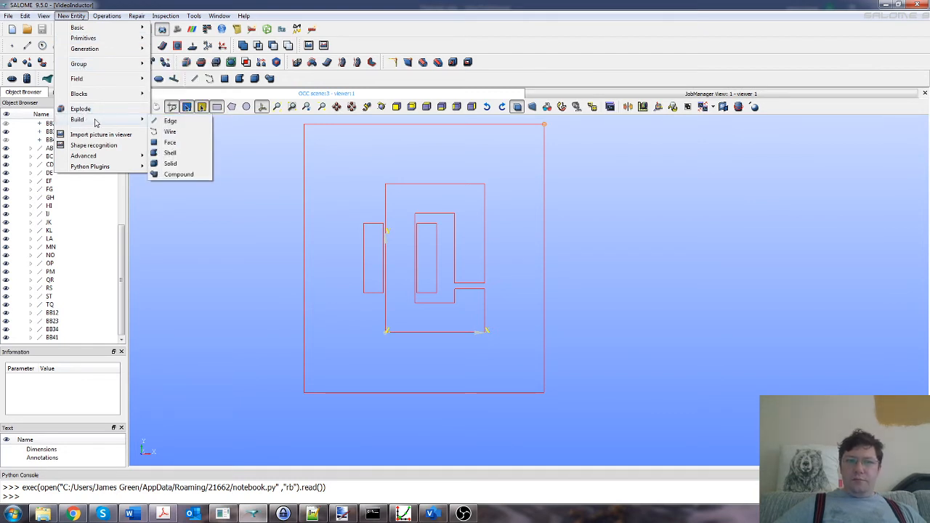
left_click(178, 142)
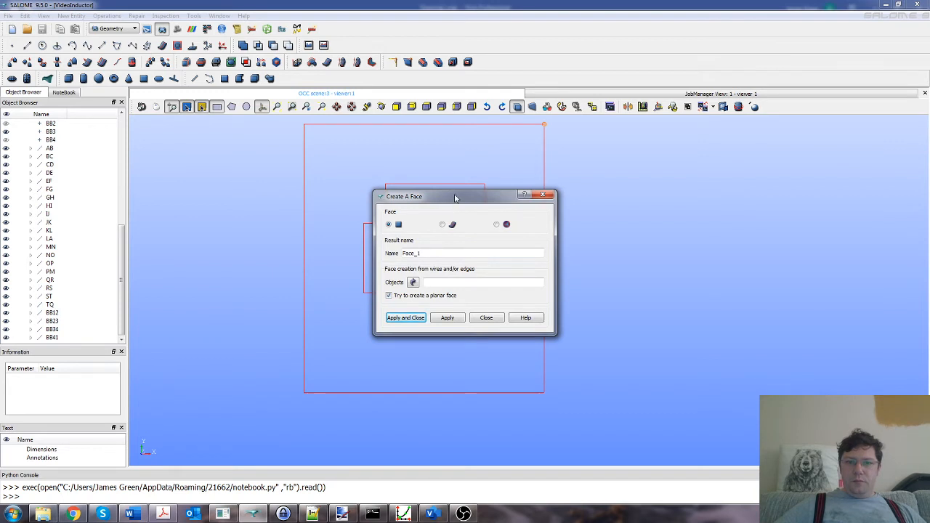
left_click_drag(457, 197, 713, 199)
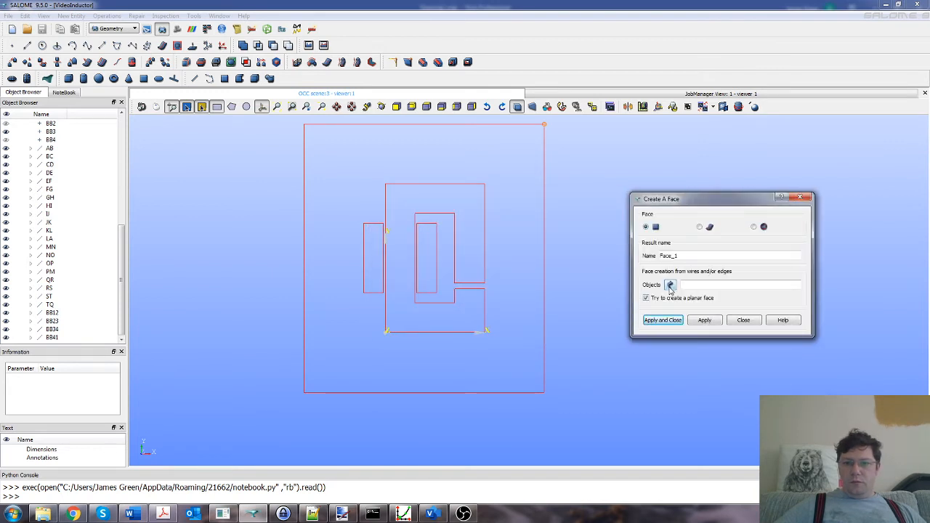
left_click_drag(679, 256, 654, 256)
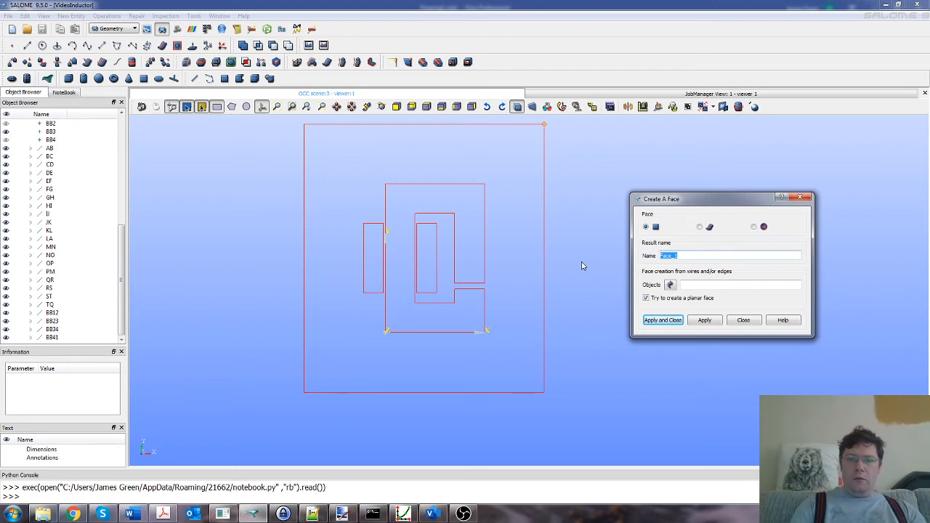
type("Bounding ")
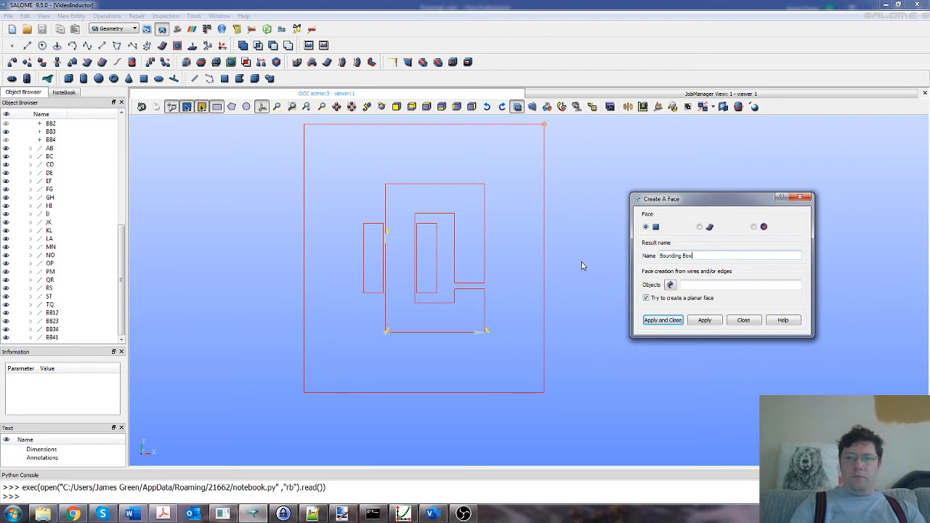
type("Box")
- Create the Bounding Box face from the outer rectangle's four lines BB12, BB23, BB34 and BB41
left_click(671, 285)
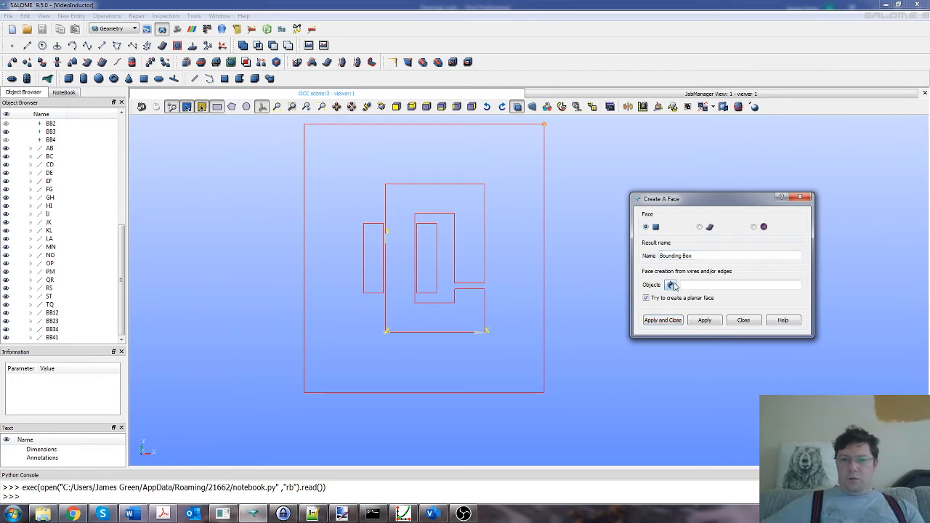
left_click(481, 129)
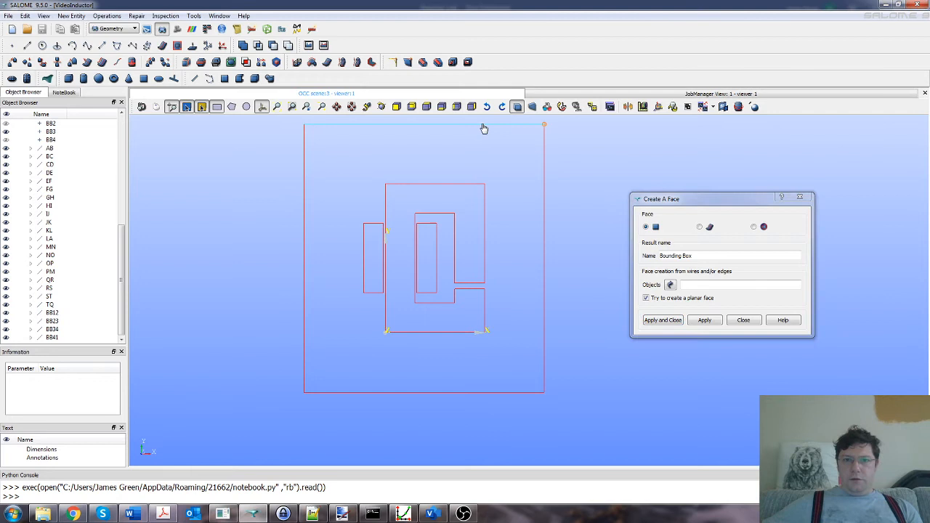
left_click(544, 182)
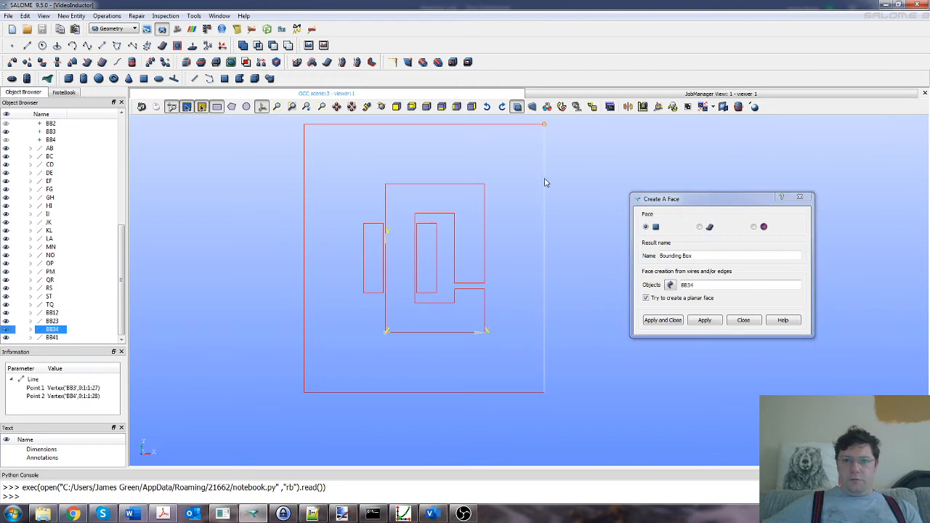
left_click(519, 125, "shift")
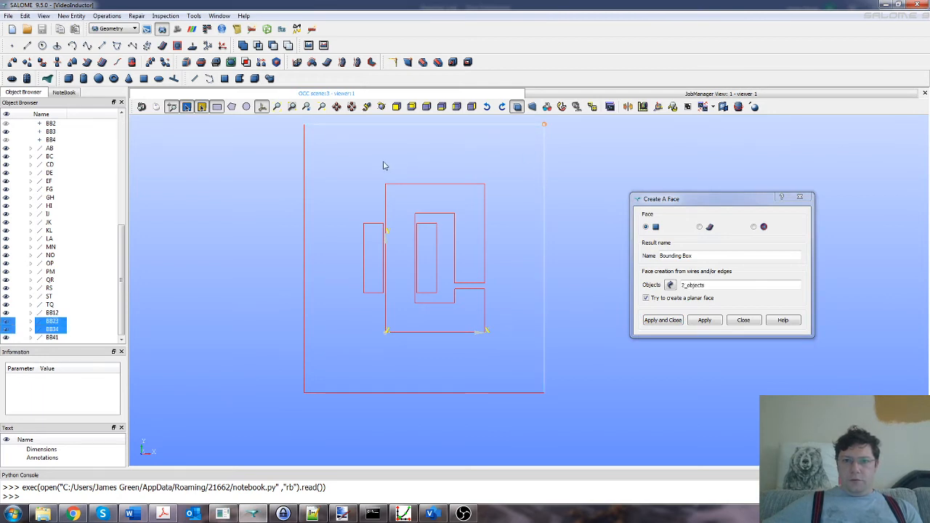
left_click(305, 186, "shift")
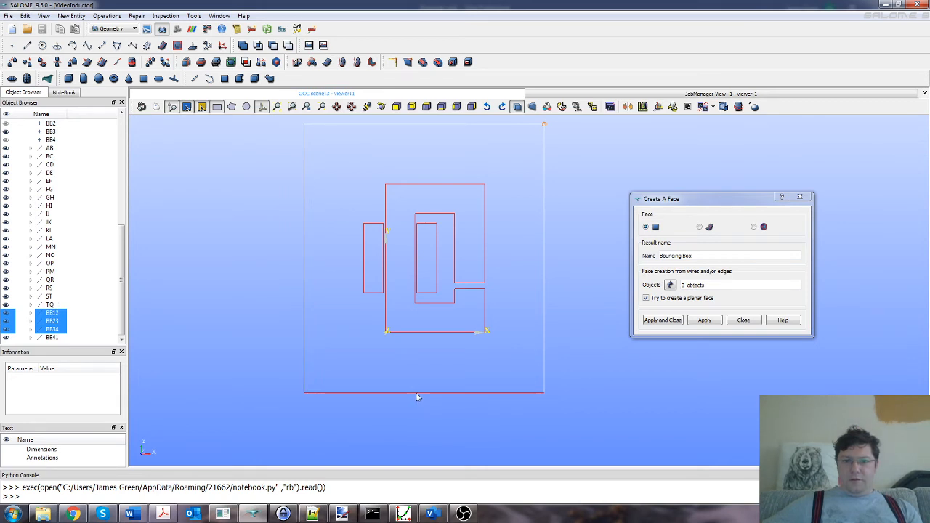
left_click(472, 393, "shift")
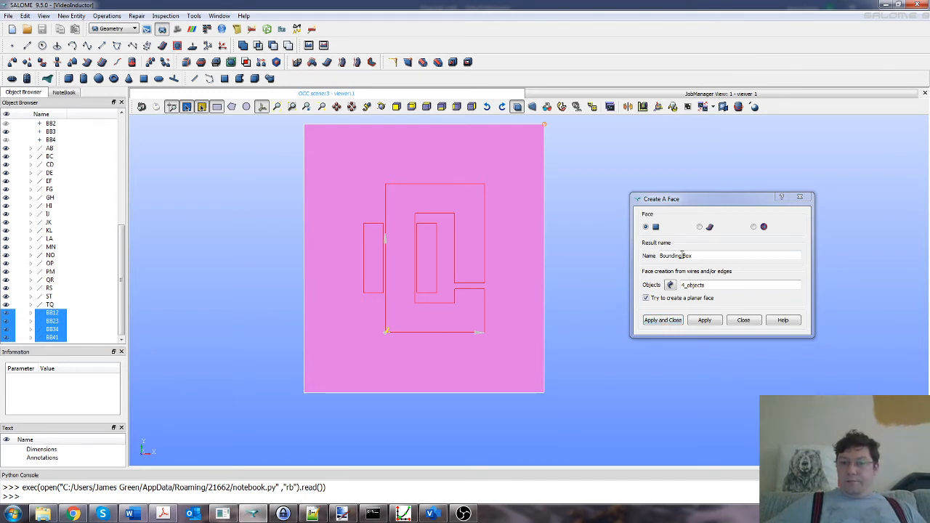
left_click(674, 320)
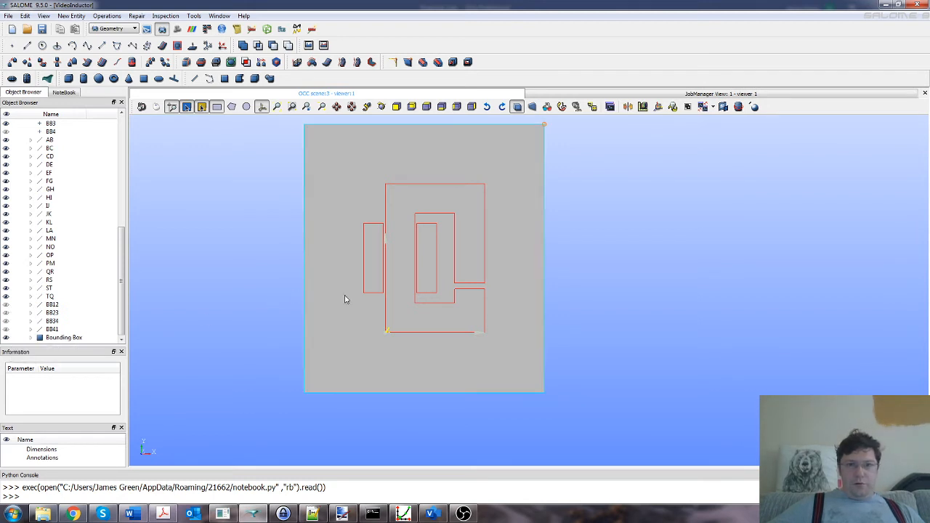
left_click(364, 263)
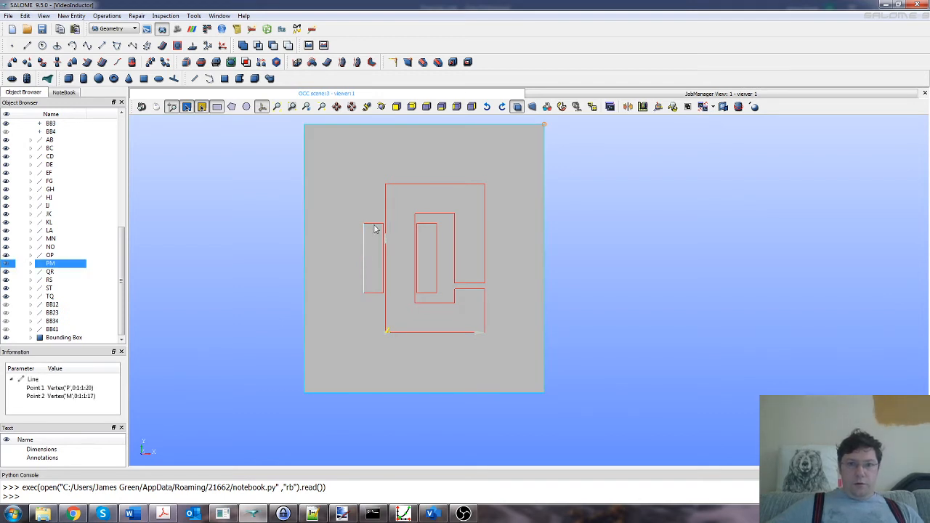
left_click(374, 225, "shift")
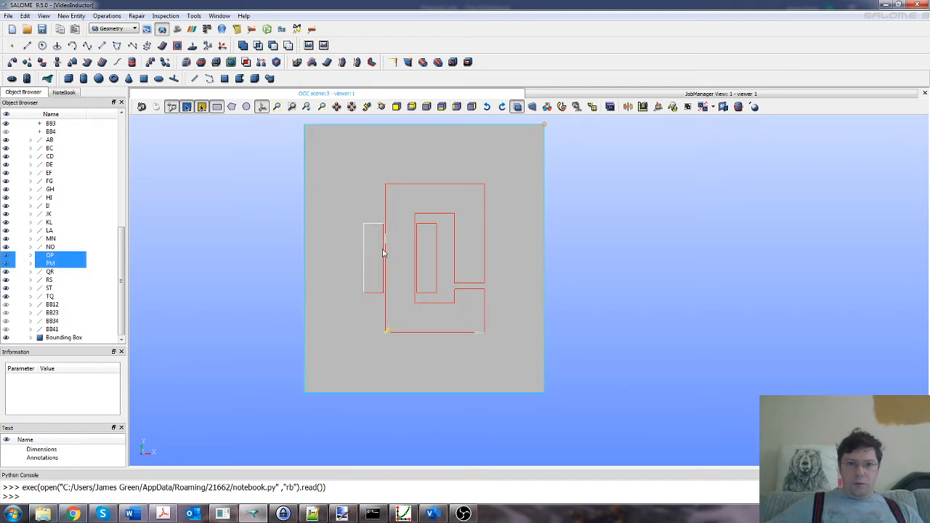
left_click(384, 251, "shift")
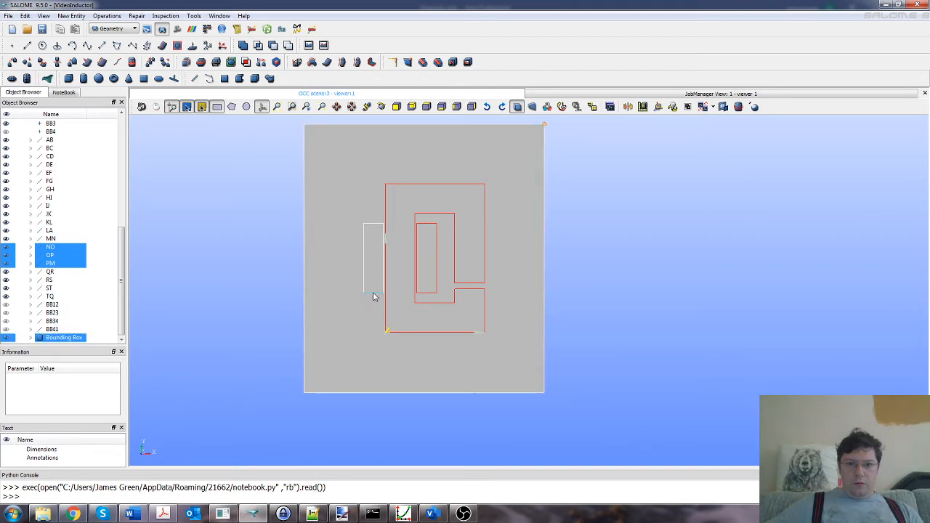
left_click(64, 338, "shift")
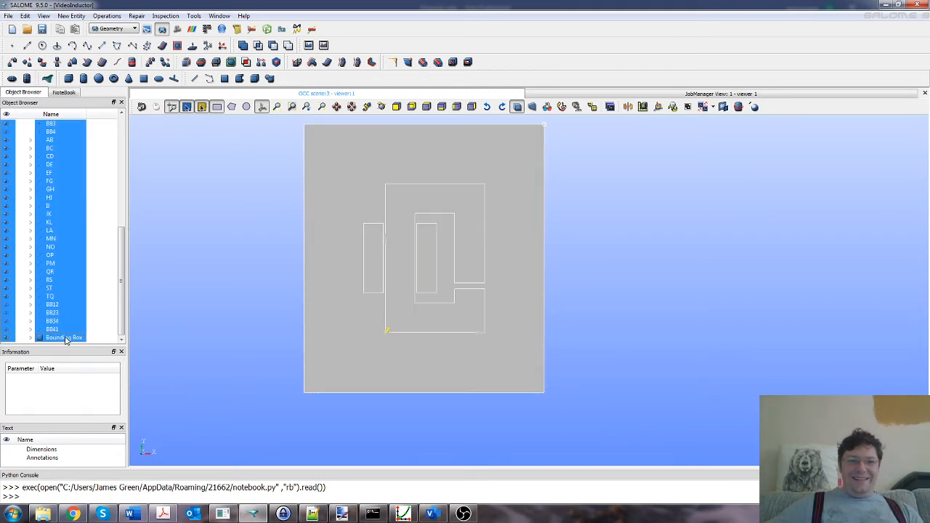
left_click(90, 311)
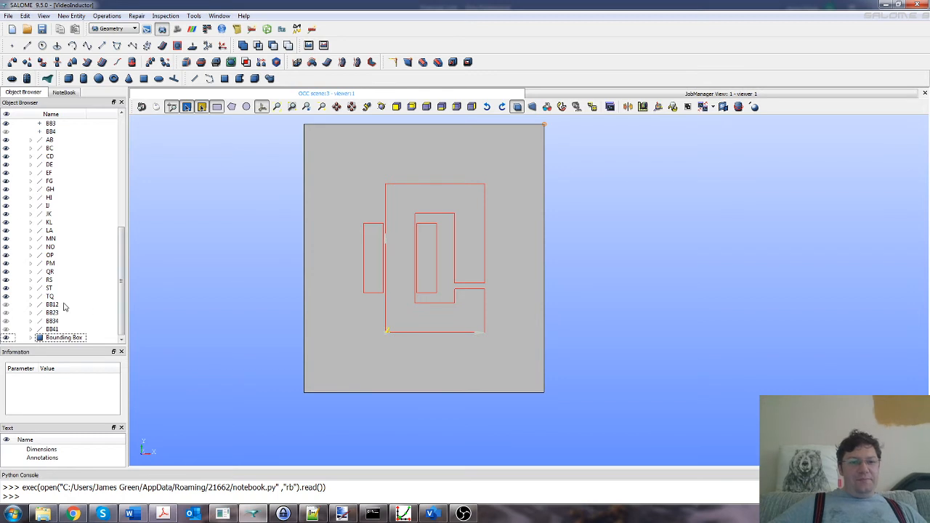
- Start a new face from lines MN, NO, OP and PM of the small rectangle outside the core
left_click(52, 240)
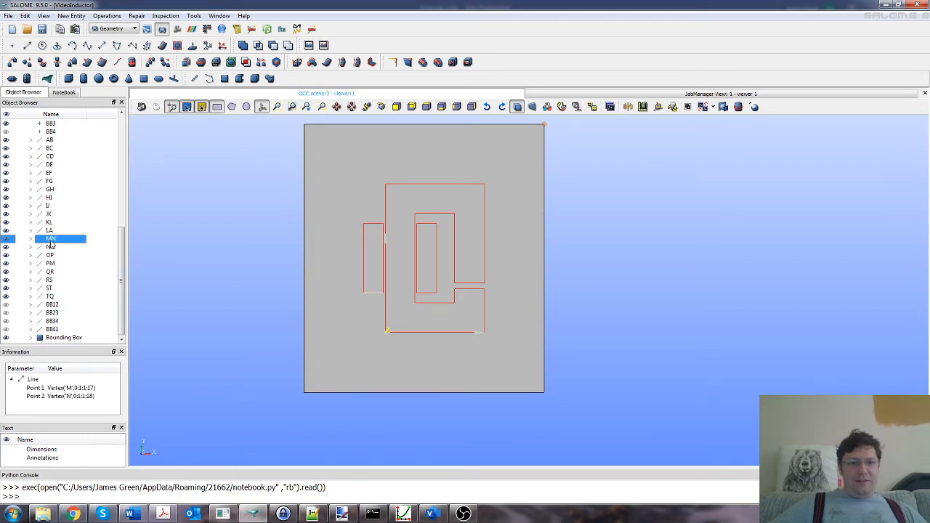
left_click(53, 248, "shift")
left_click(54, 256, "shift")
left_click(55, 264, "shift")
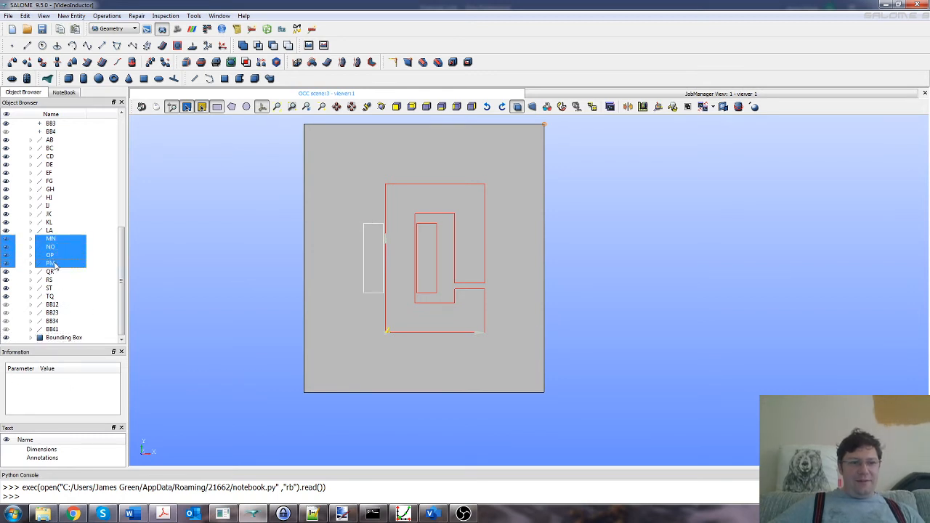
left_click(71, 15)
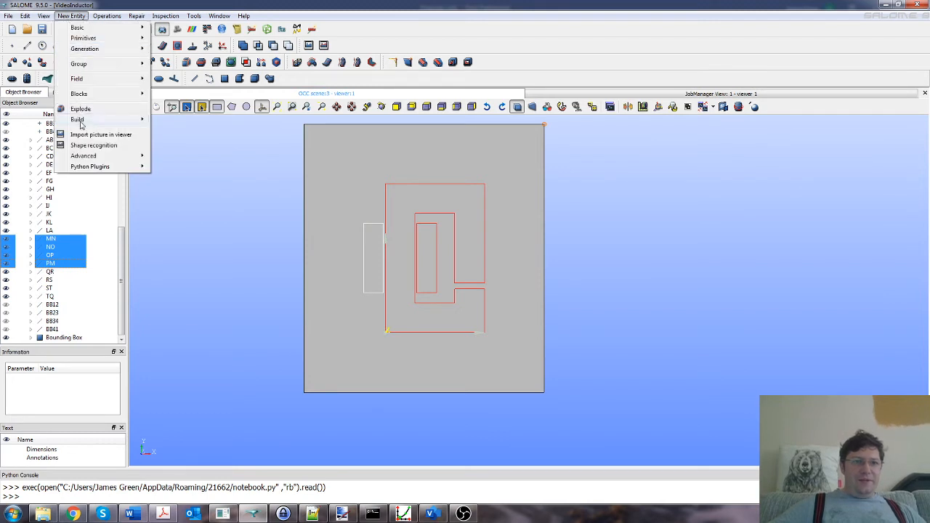
mouse_move(85, 120)
left_click(187, 146)
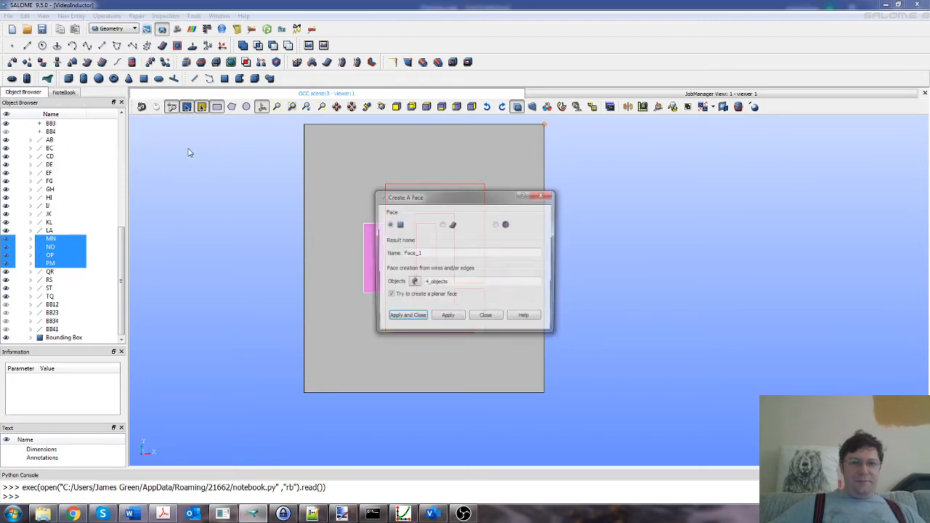
left_click_drag(458, 199, 717, 201)
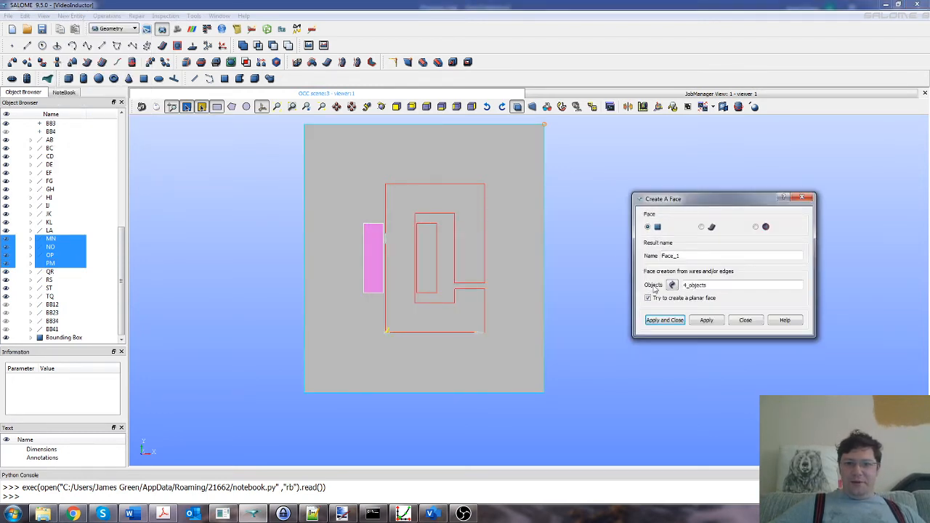
- Name the new face Coil Outer and create it as a planar face
double_click(669, 256)
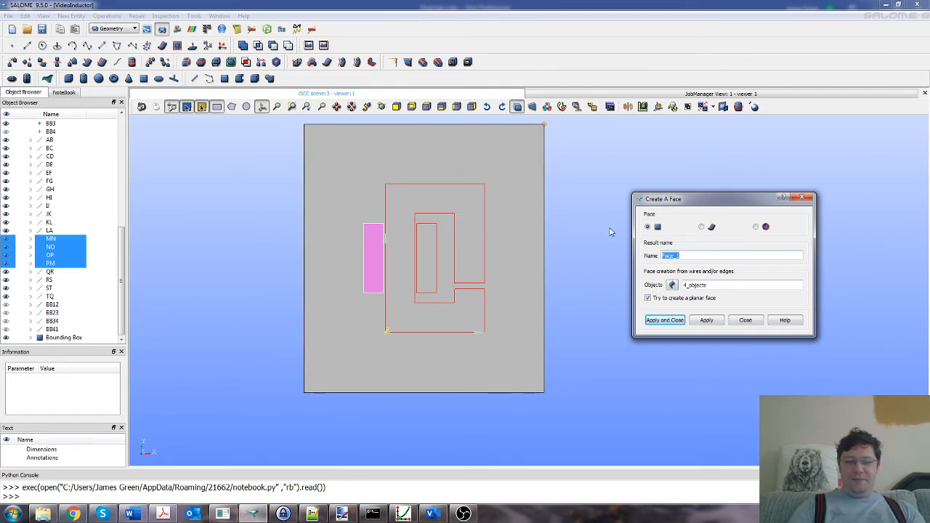
type("out")
key("BackSpace")
key("BackSpace")
key("BackSpace")
type("Coil")
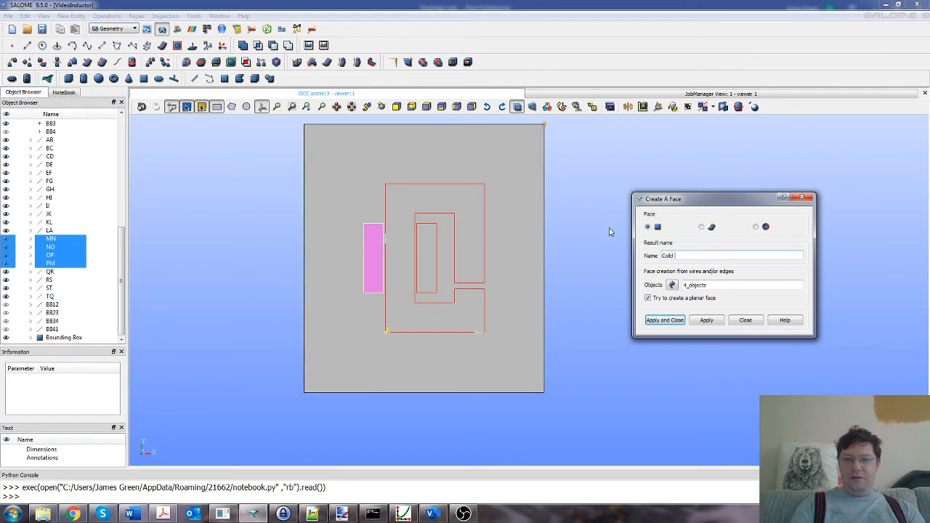
type(" Outer")
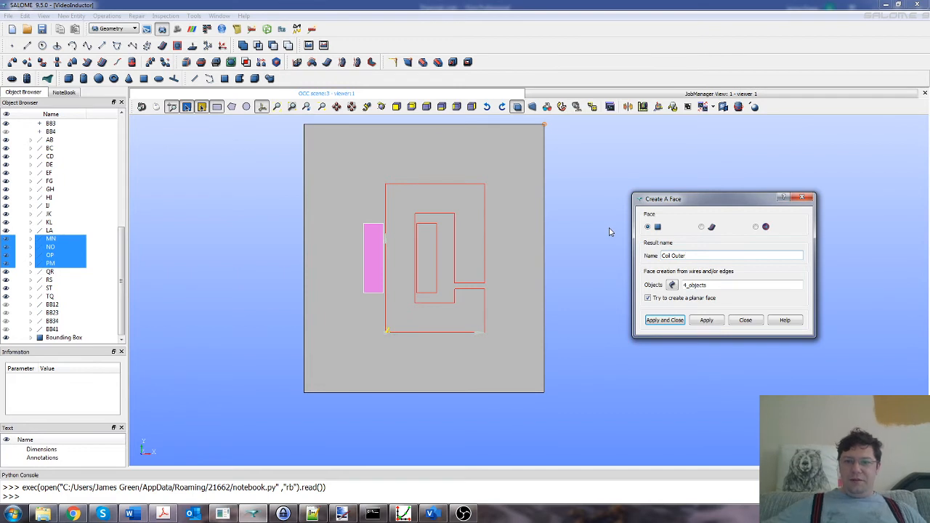
left_click(678, 323)
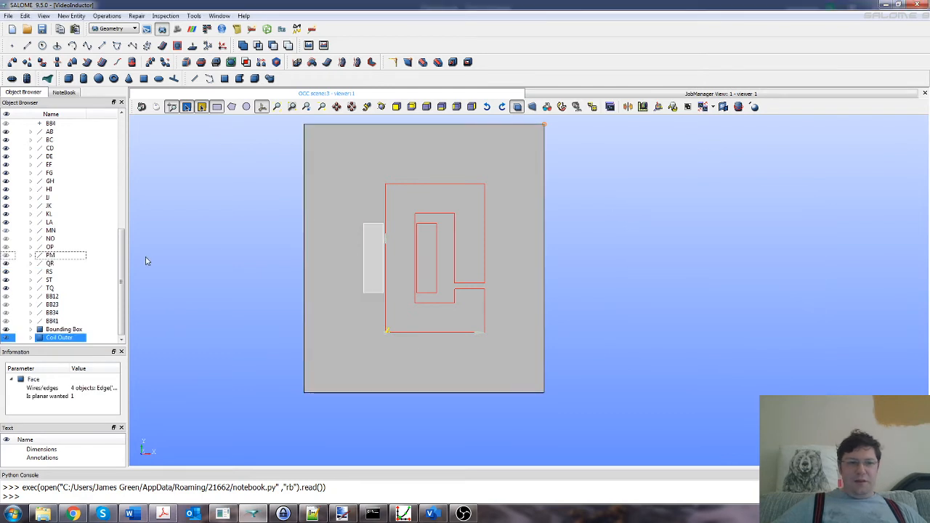
left_click(74, 17)
left_click(75, 17)
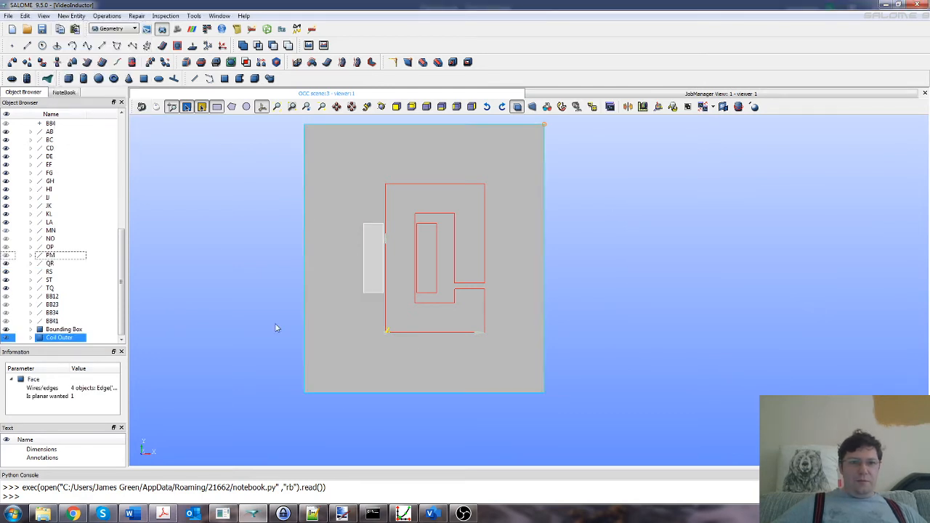
left_click(271, 361)
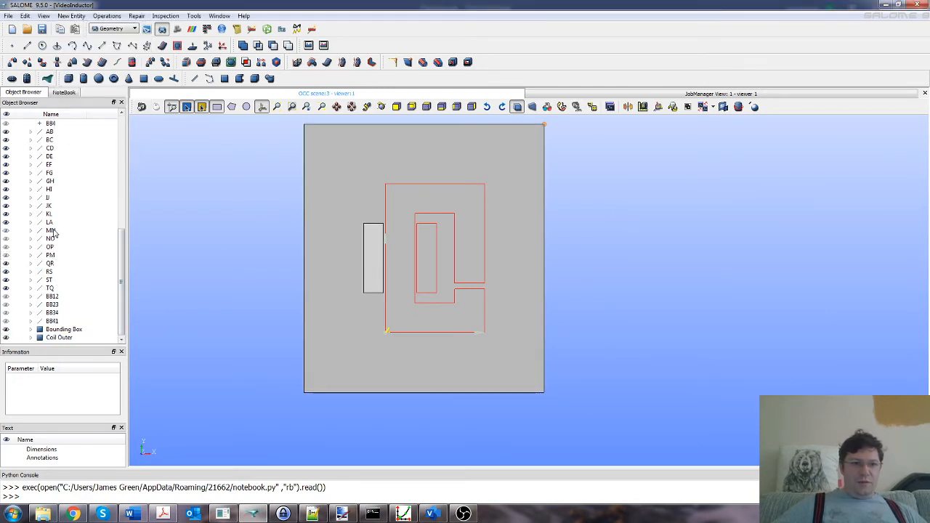
- Create a planar face named Coil Inner from lines QR, RS, ST and TQ of the rectangle inside the core window
left_click(55, 266)
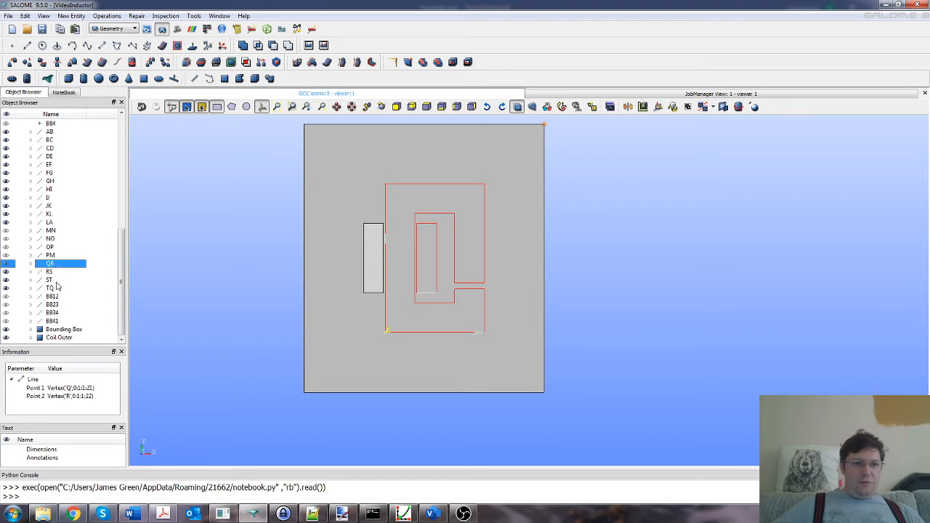
left_click(56, 289, "shift")
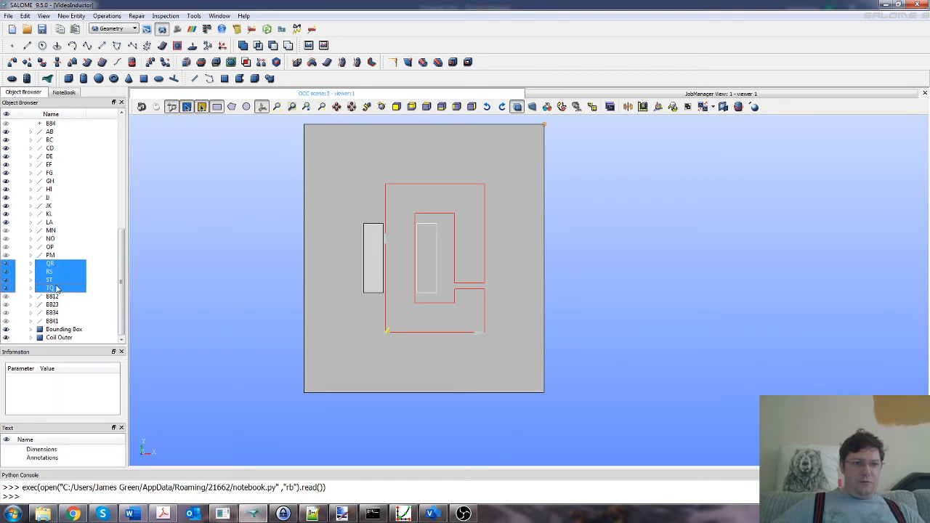
left_click(72, 15)
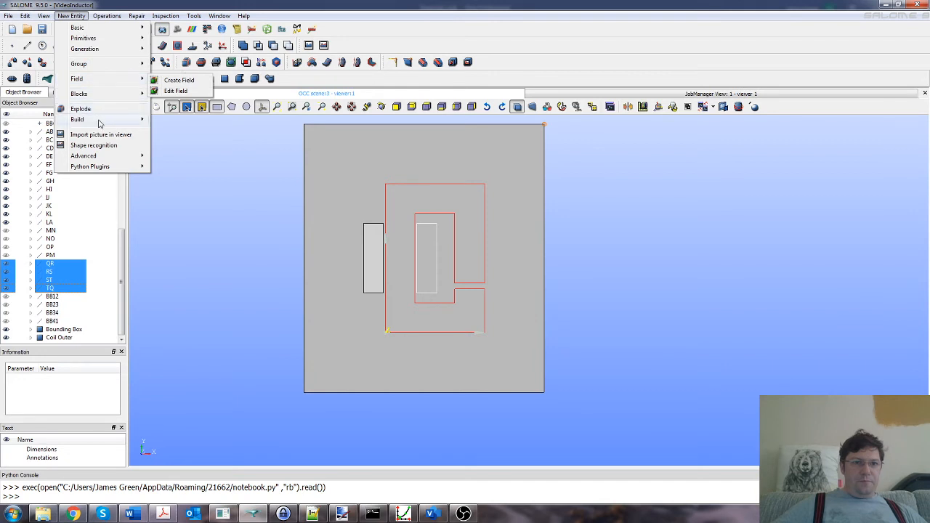
mouse_move(98, 124)
left_click(181, 143)
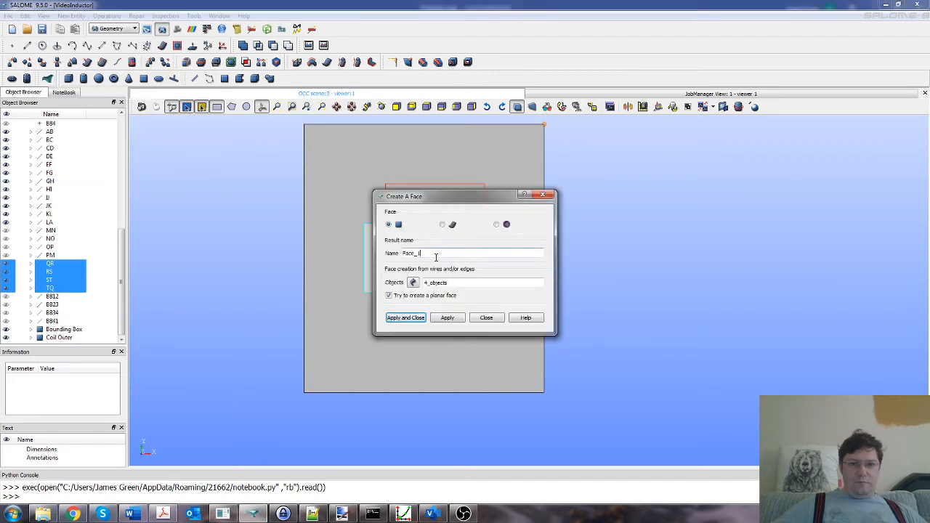
double_click(436, 257)
type("Coil Inne")
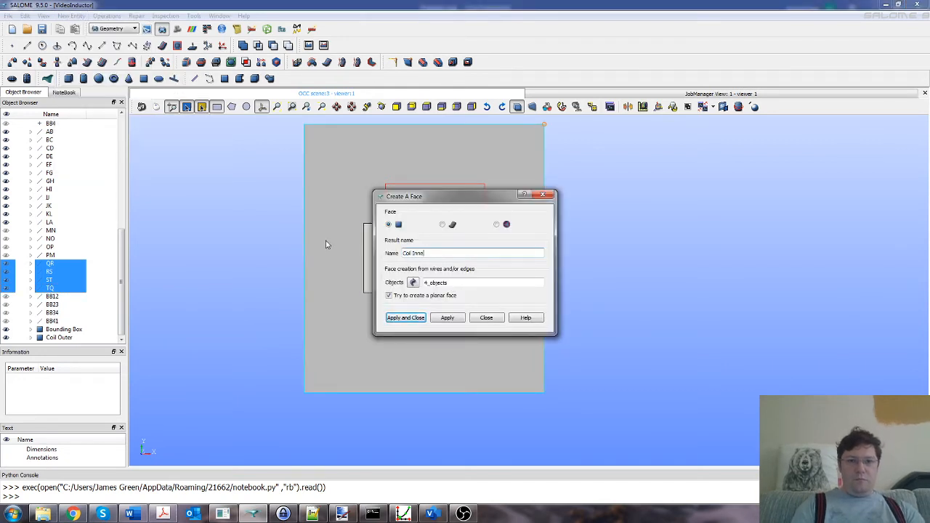
type("r")
left_click(390, 320)
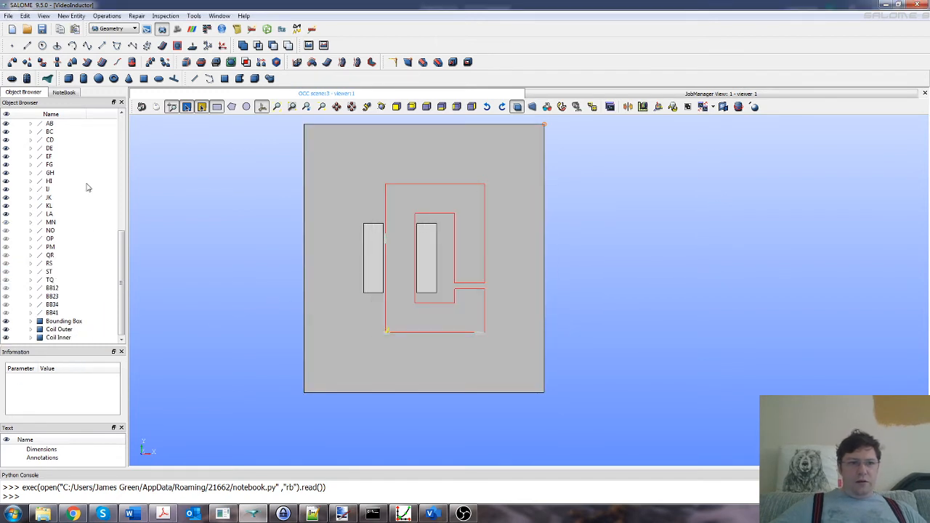
- Create a planar face named Core from the twelve core outline lines AB through LA
left_click(58, 215)
scroll(82, 213, "up", 2)
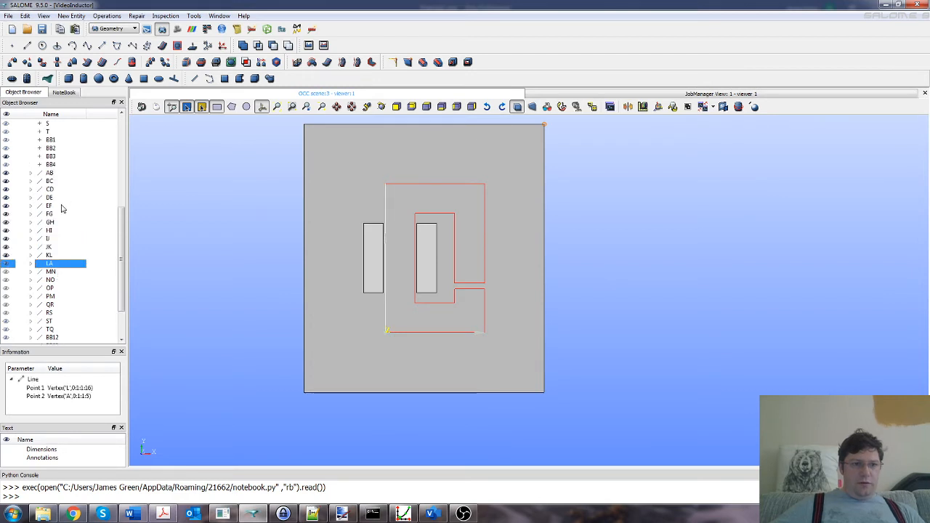
left_click(53, 176)
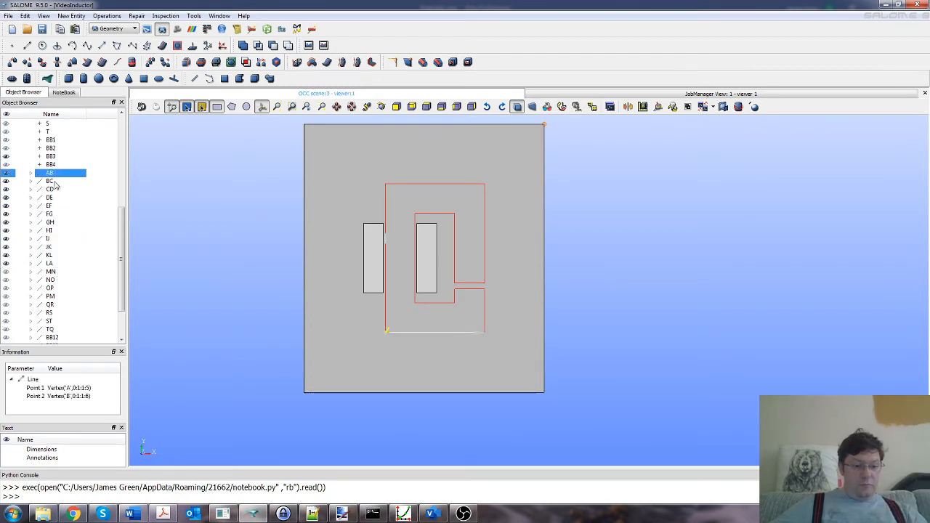
left_click(60, 263, "shift")
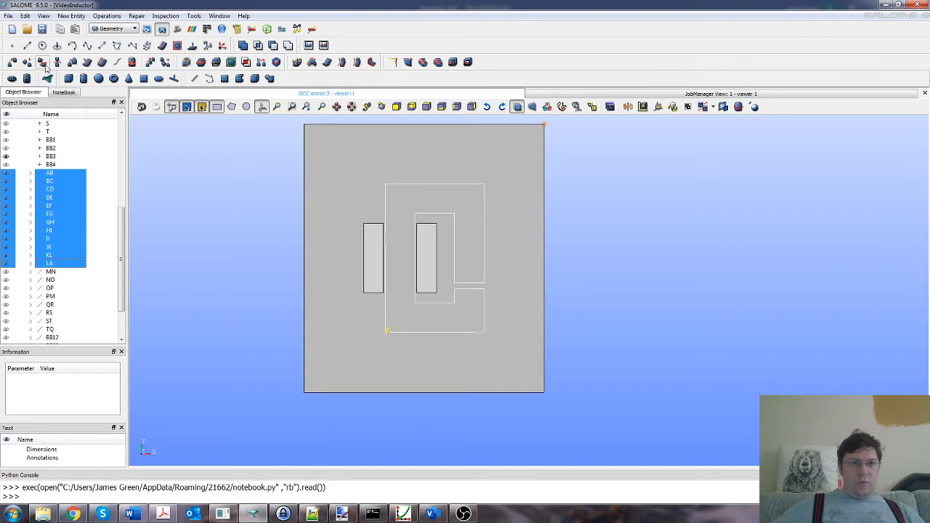
left_click(71, 15)
mouse_move(80, 120)
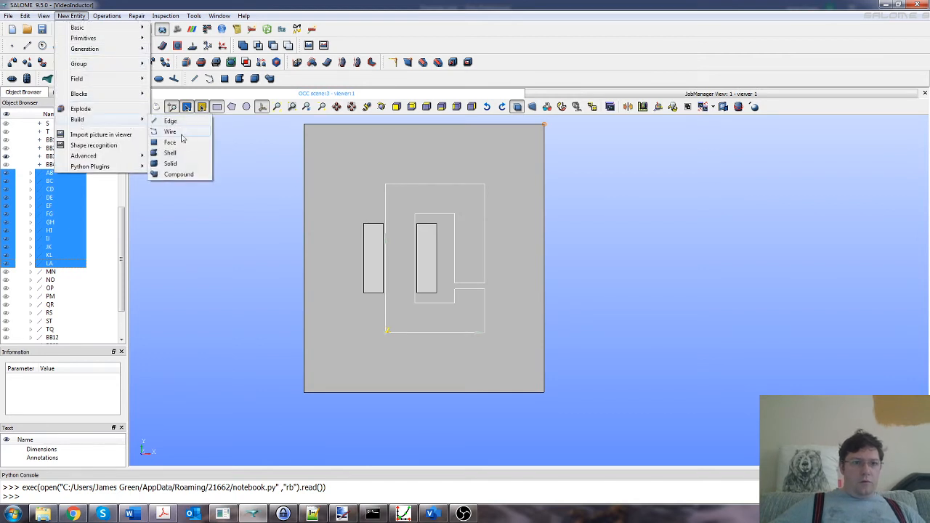
left_click(170, 141)
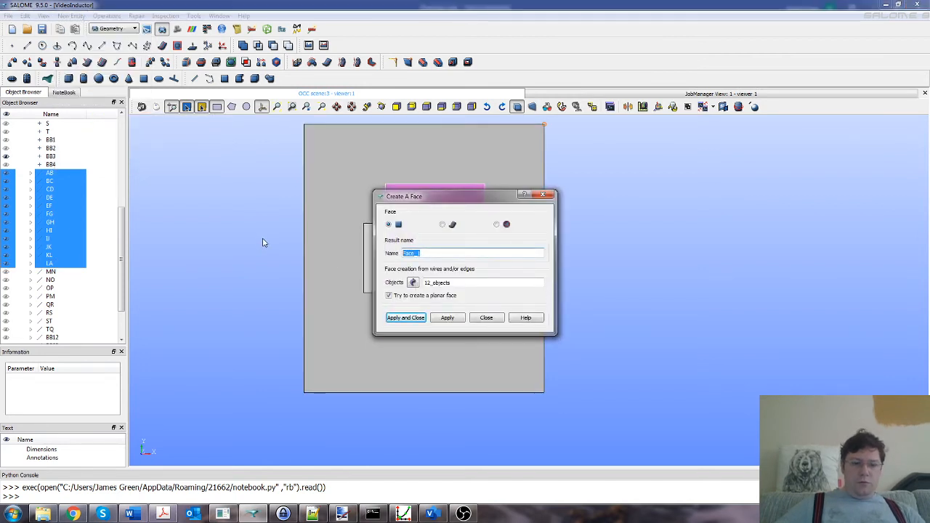
type("Core")
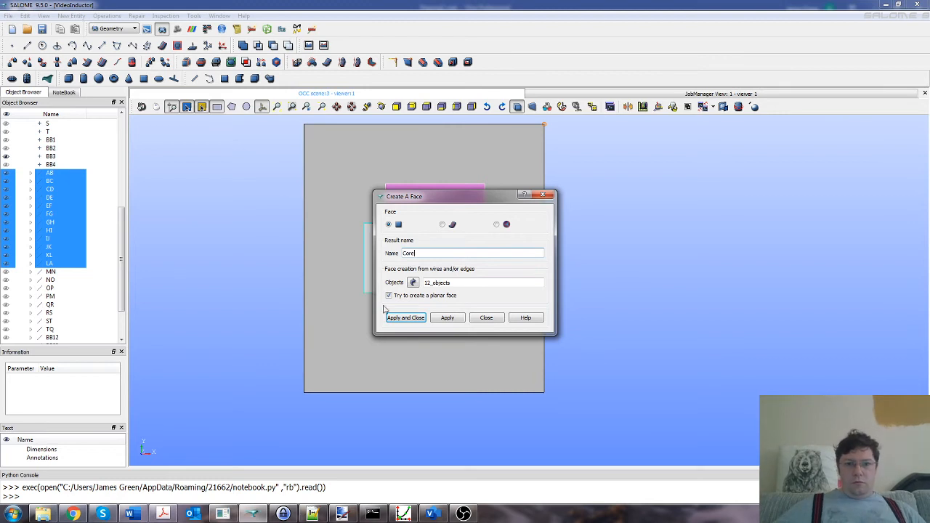
left_click(402, 316)
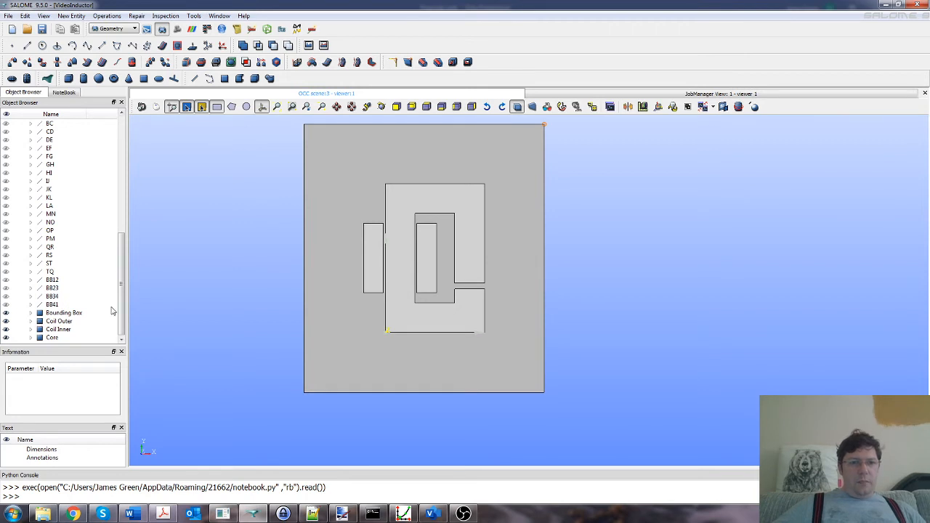
- Start a new edge group named Bounding Box with the Bounding Box face as its main shape
left_click(308, 251)
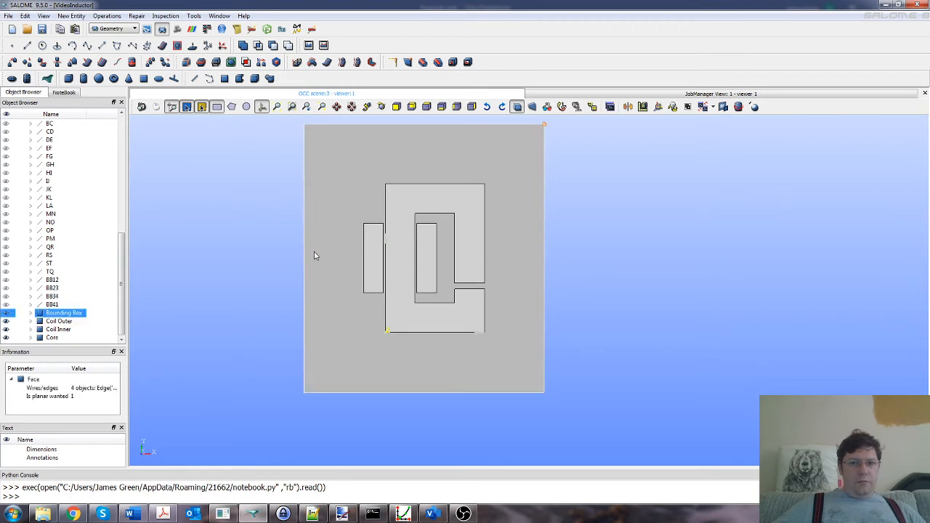
left_click(71, 15)
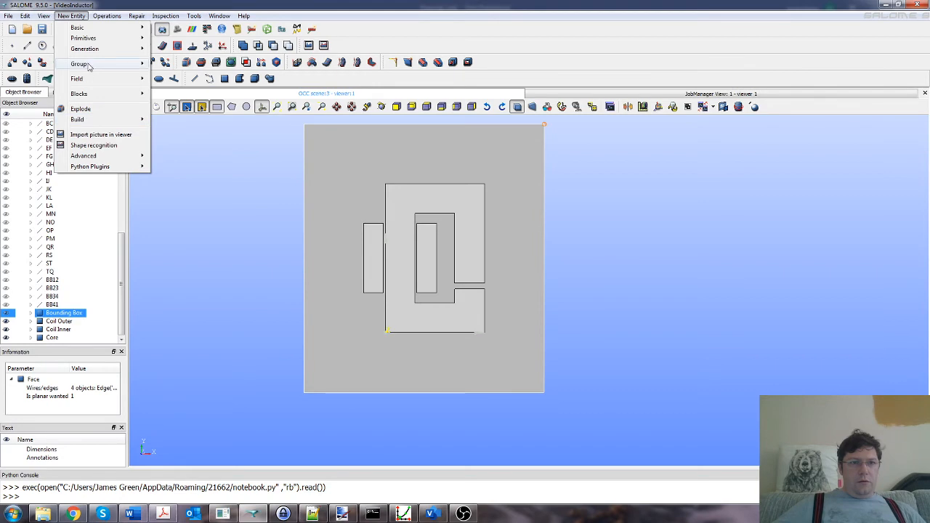
mouse_move(90, 67)
left_click(181, 65)
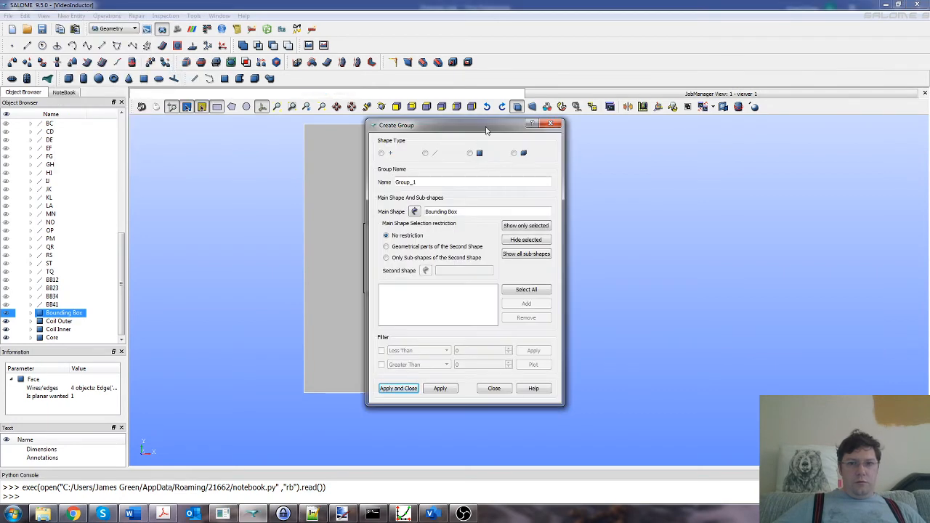
left_click_drag(494, 133, 727, 135)
left_click(690, 162)
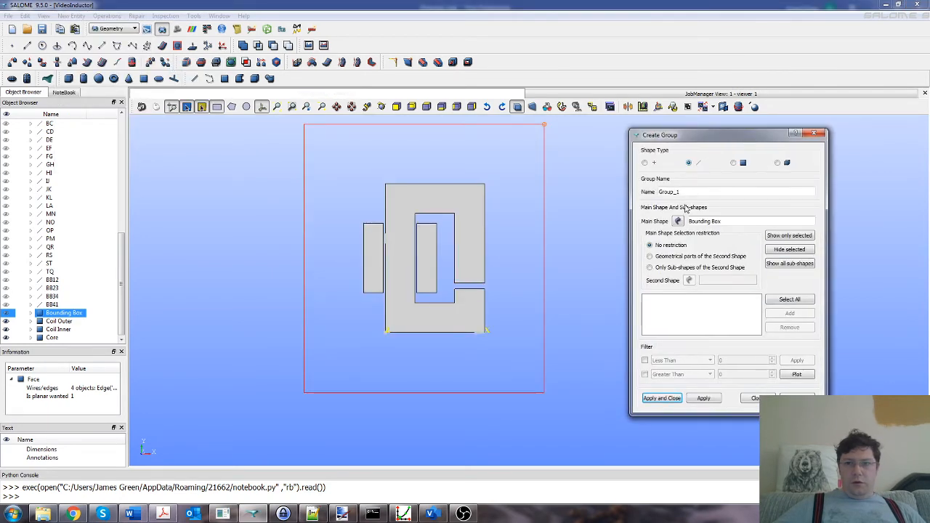
type("Bounding")
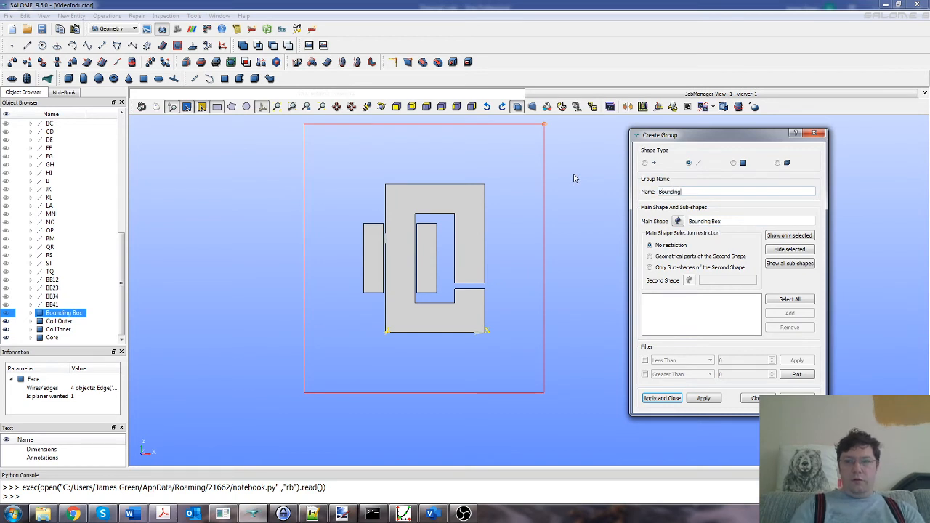
type(" Box")
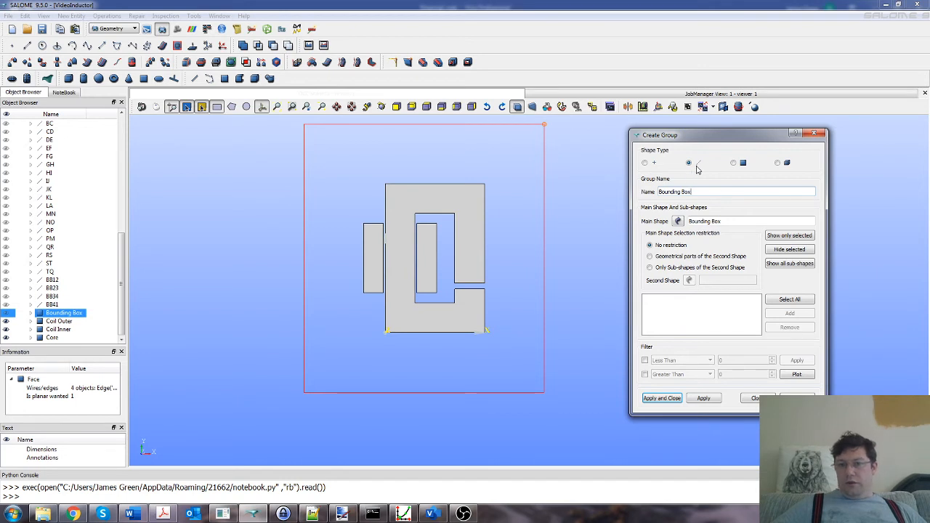
- Add all four outer edges of the Bounding Box face to the group and create it
left_click(680, 223)
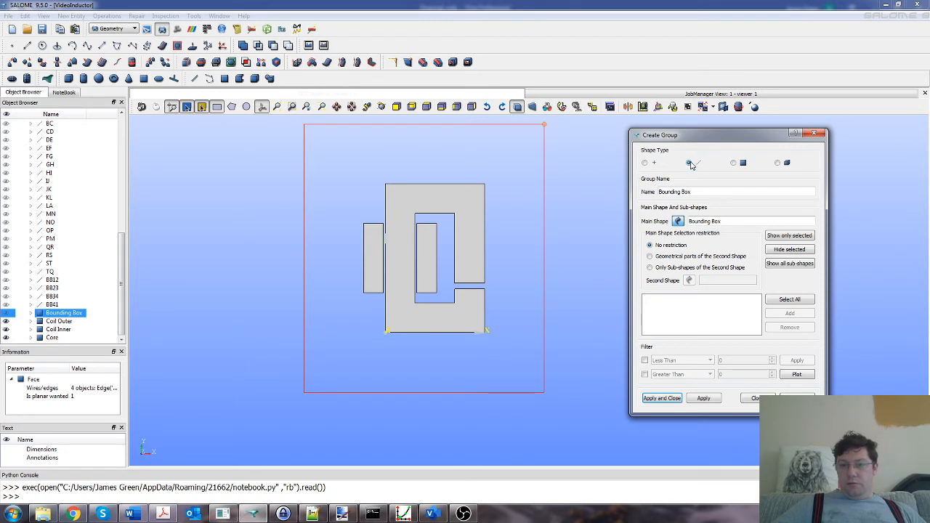
left_click(542, 196)
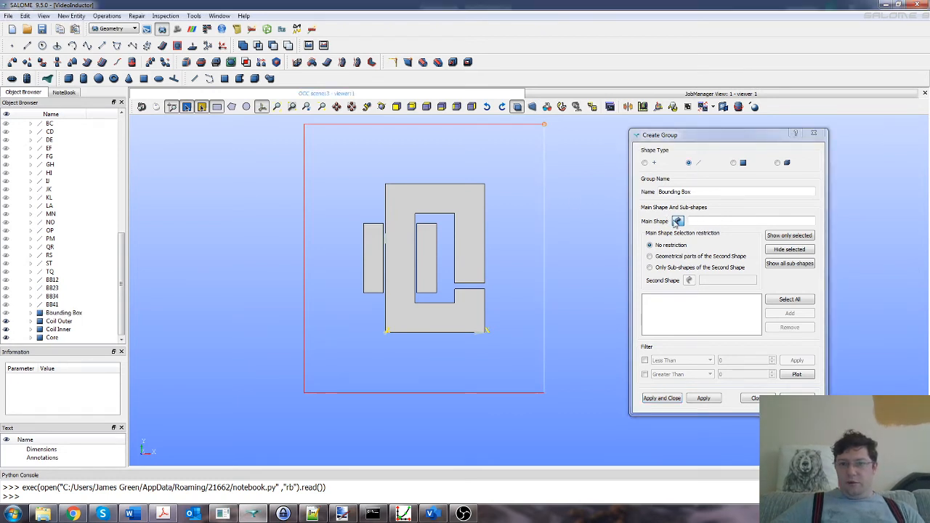
left_click(63, 313)
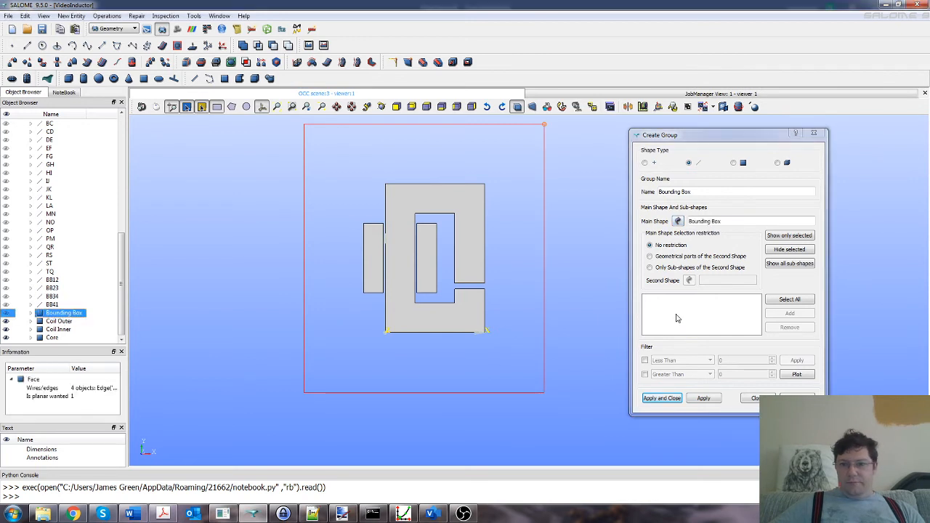
left_click(544, 223)
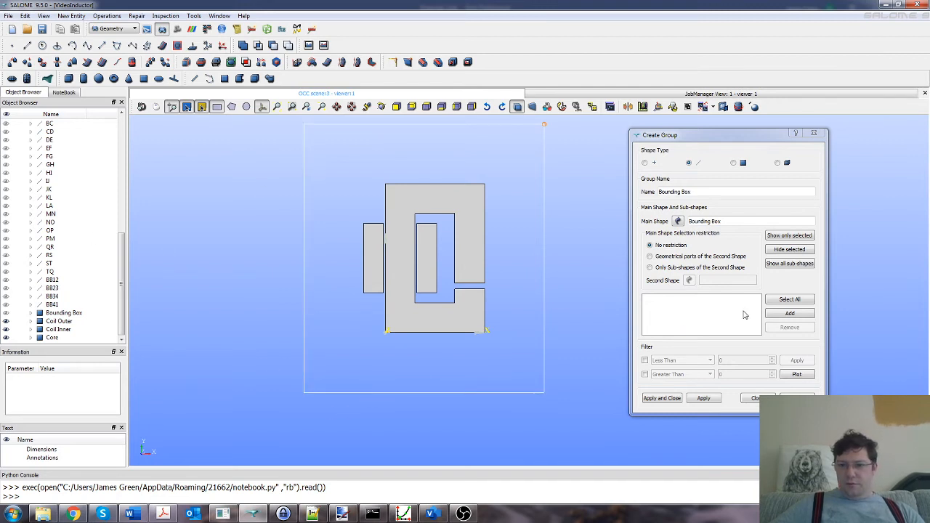
left_click(790, 314)
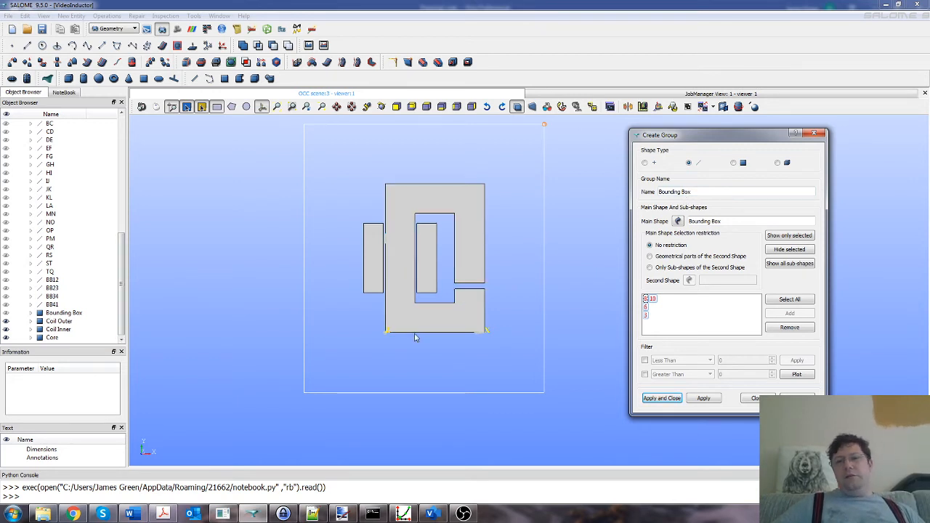
left_click(659, 399)
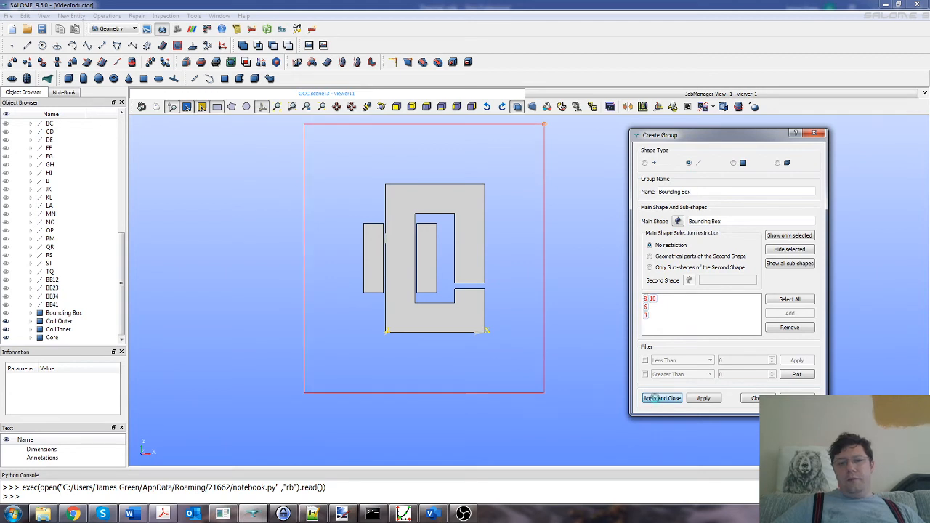
- Examine the new edge group under the Bounding Box face and the lines listed under Coil Outer
scroll(77, 233, "down", 1)
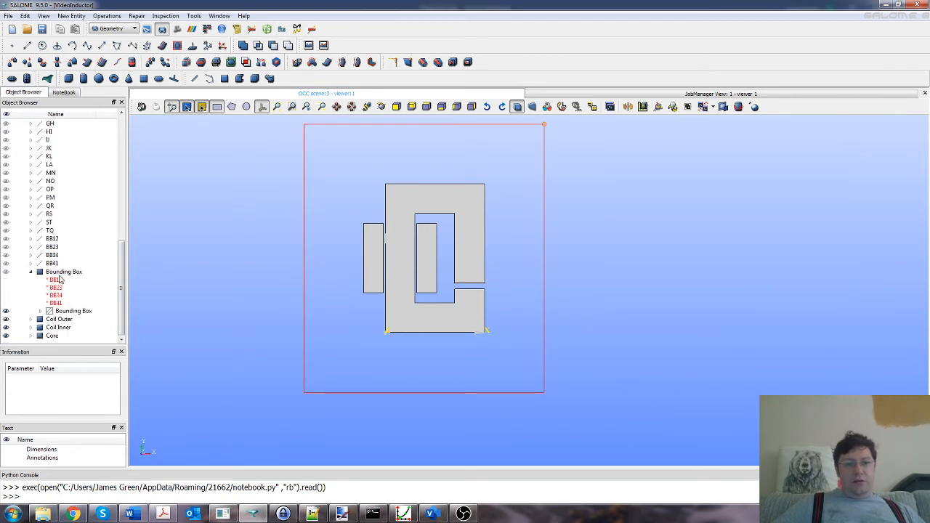
left_click(58, 273)
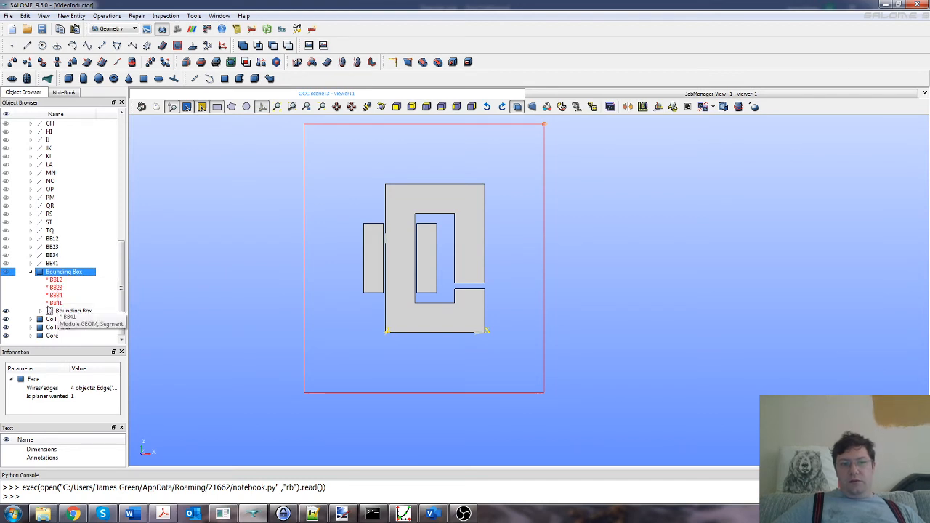
left_click(40, 312)
left_click(64, 312)
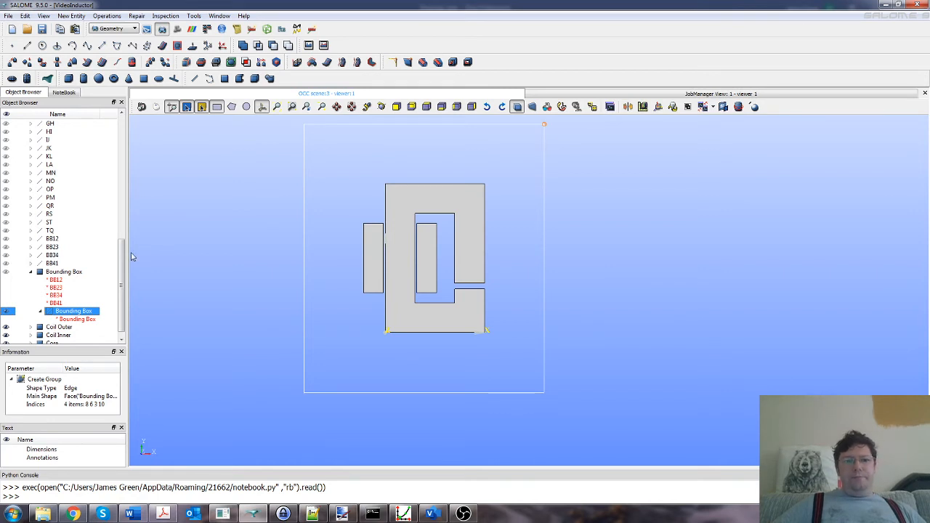
left_click(269, 286)
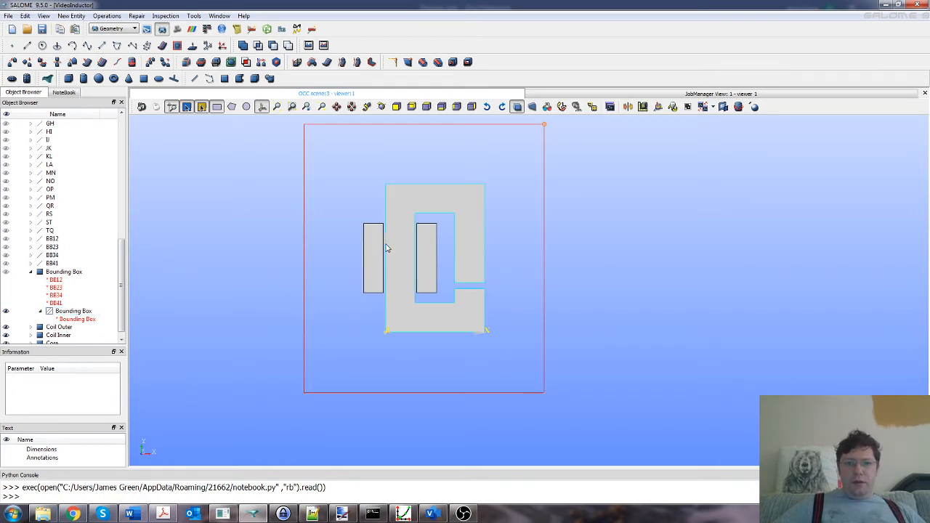
left_click(32, 273)
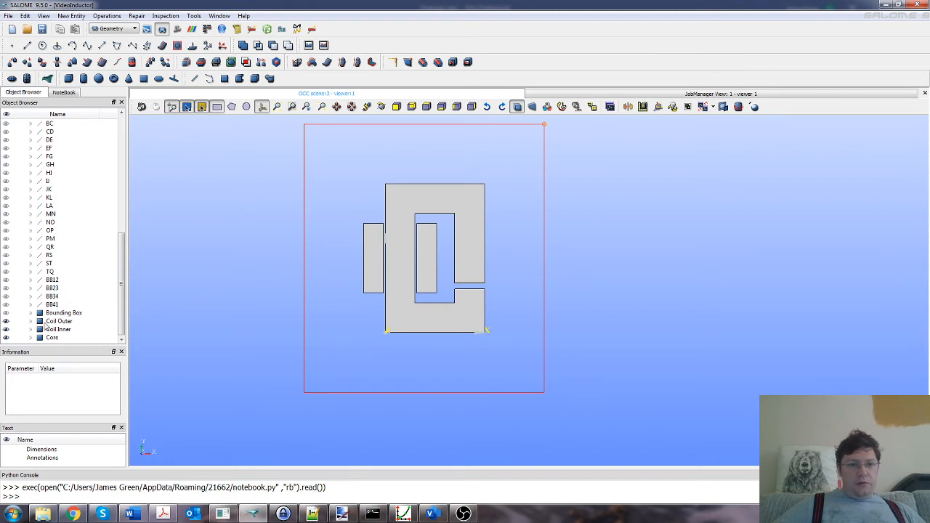
left_click(31, 320)
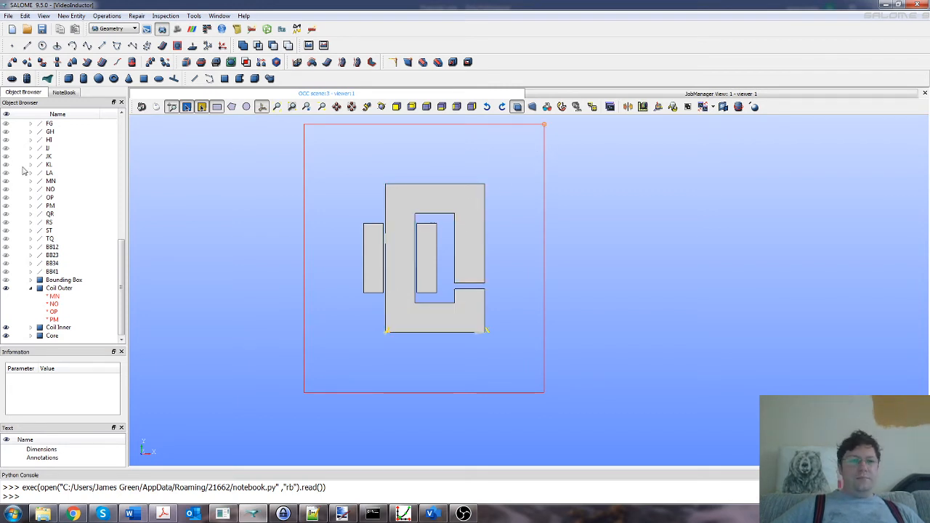
- Hide the corner point BB3 of the bounding box in the 3D view
left_click_drag(120, 256, 122, 189)
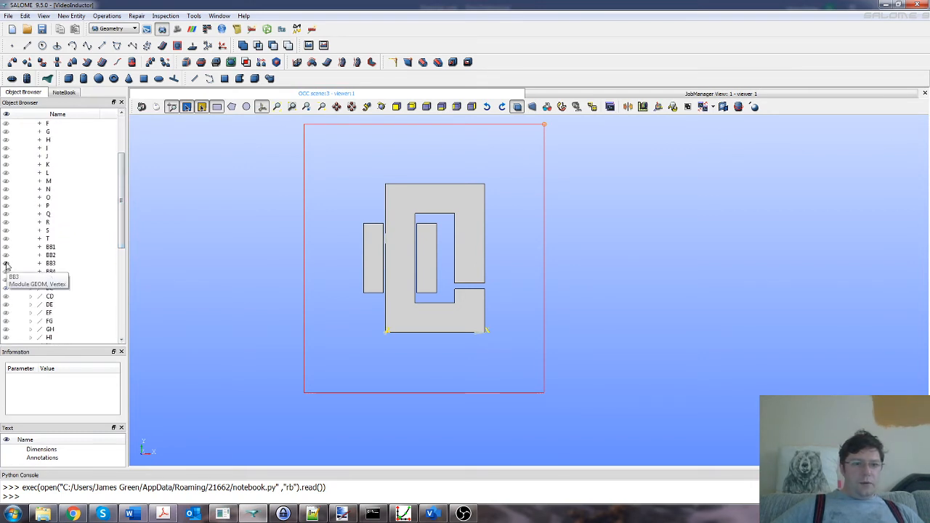
left_click(7, 266)
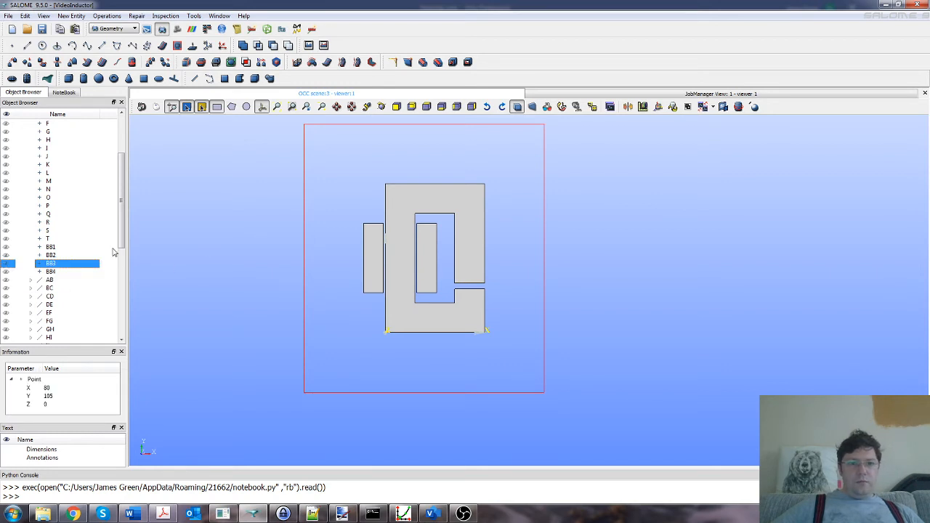
left_click_drag(122, 227, 122, 320)
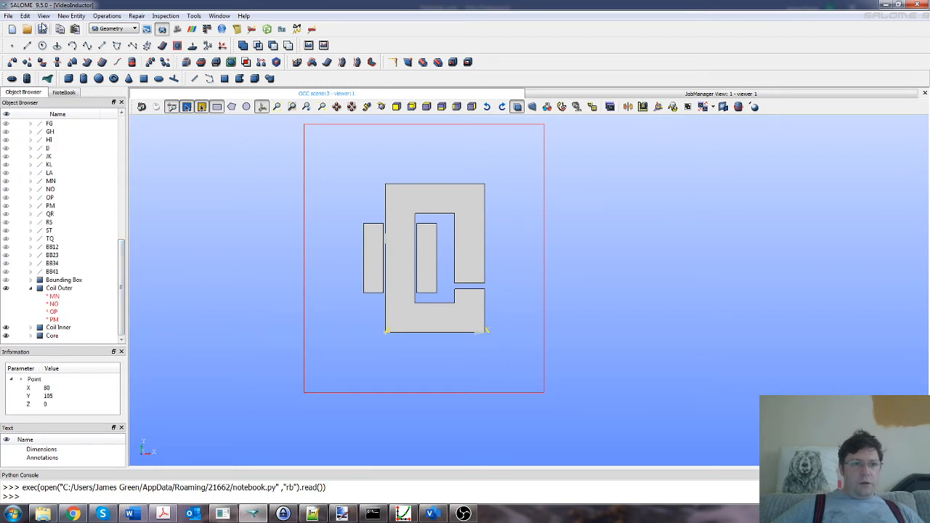
- Examine the edge group under the Bounding Box face and collapse the Bounding Box and Coil Outer entries
left_click(31, 281)
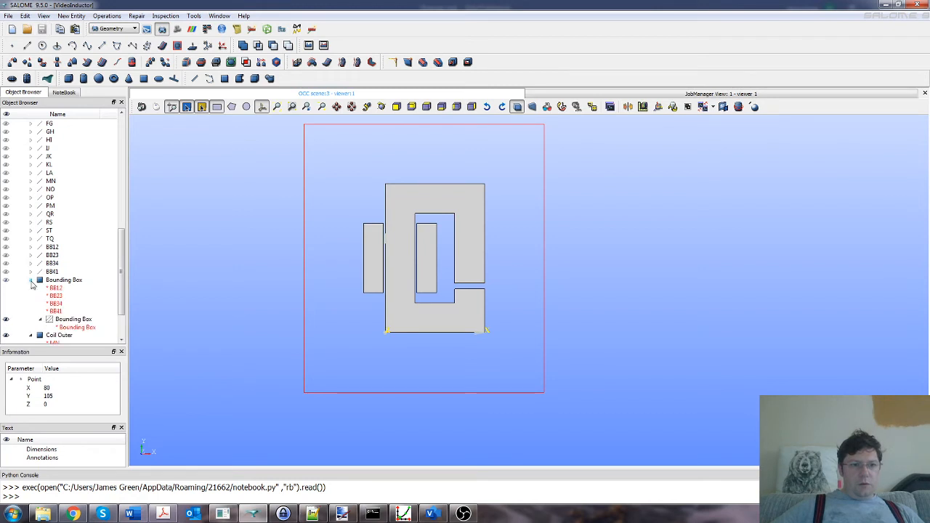
left_click(62, 321)
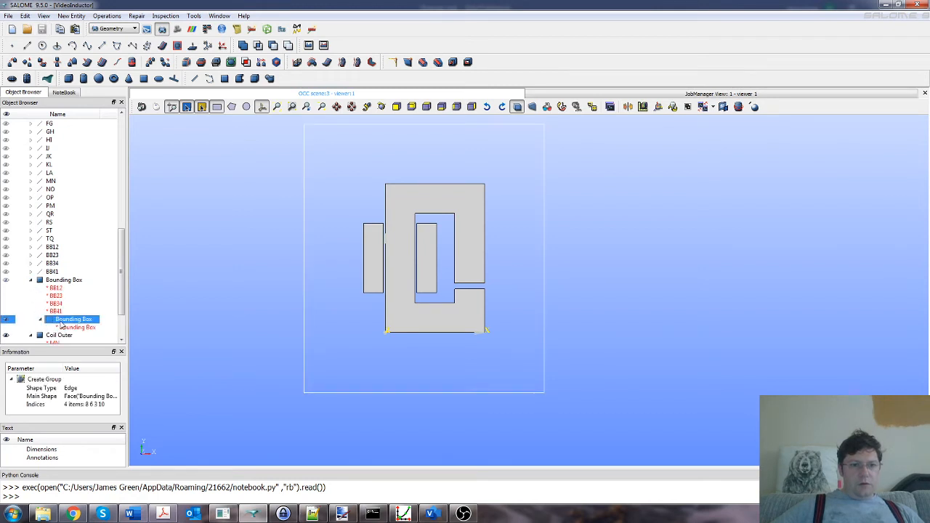
left_click(59, 282)
left_click(31, 282)
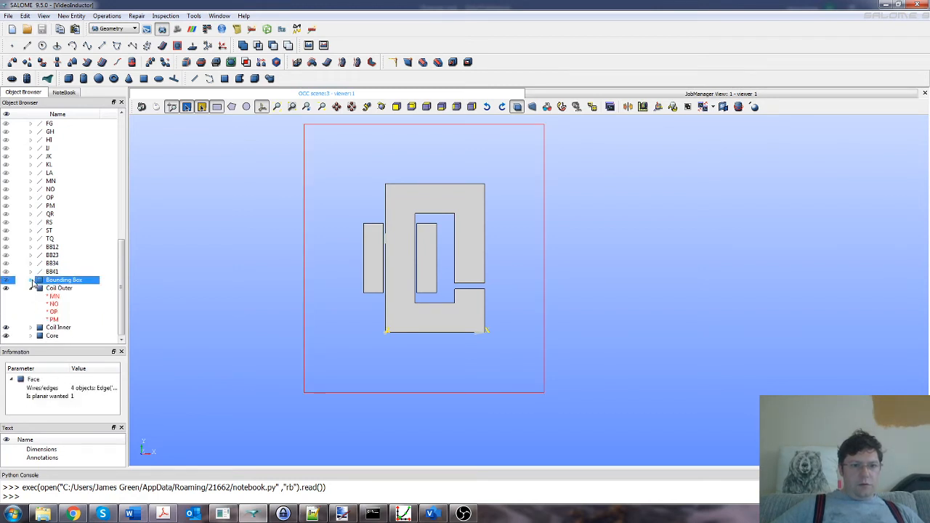
left_click(31, 289)
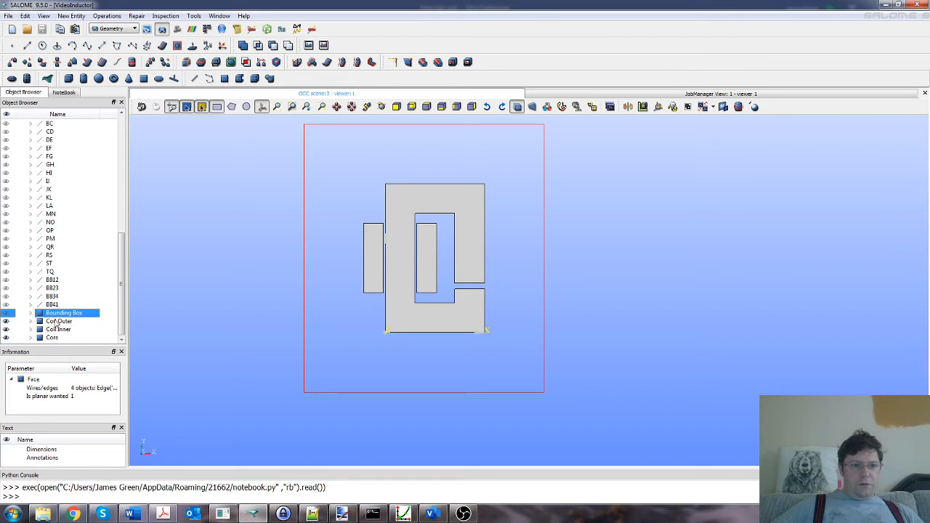
- Try to create a face group named Coil Outer with the Coil Inner face as its main shape
left_click(72, 16)
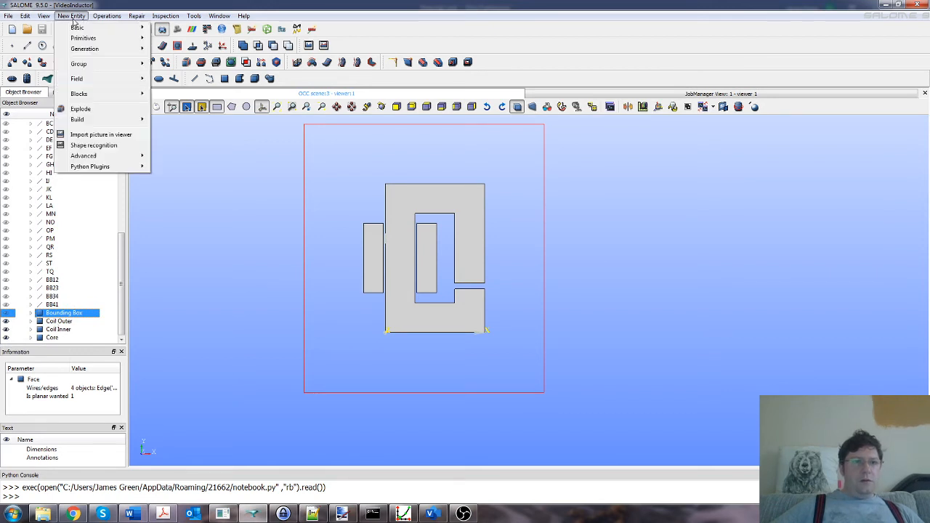
mouse_move(78, 63)
left_click(191, 66)
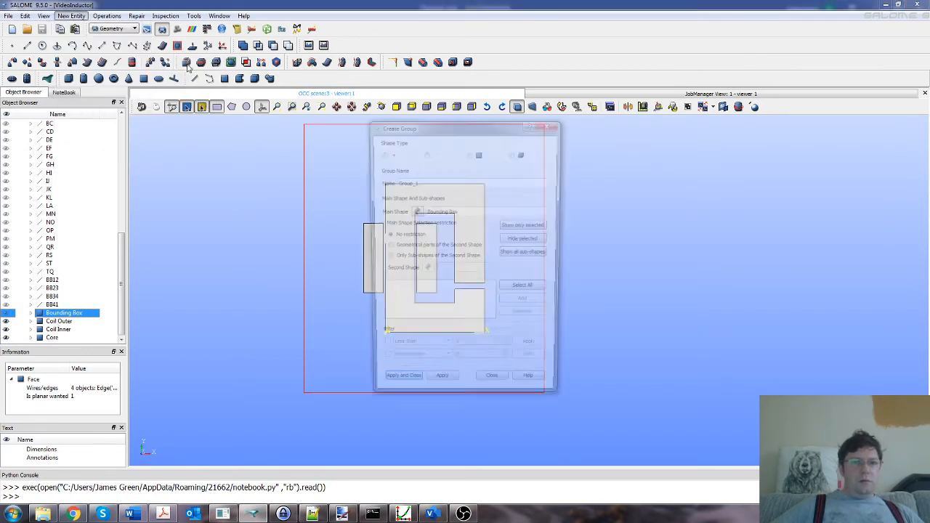
left_click_drag(438, 127, 684, 147)
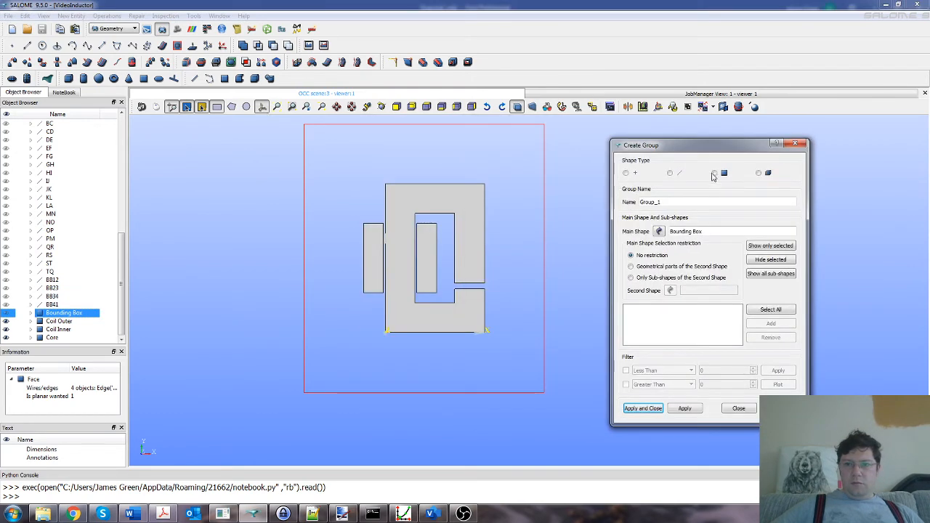
left_click(714, 173)
double_click(675, 206)
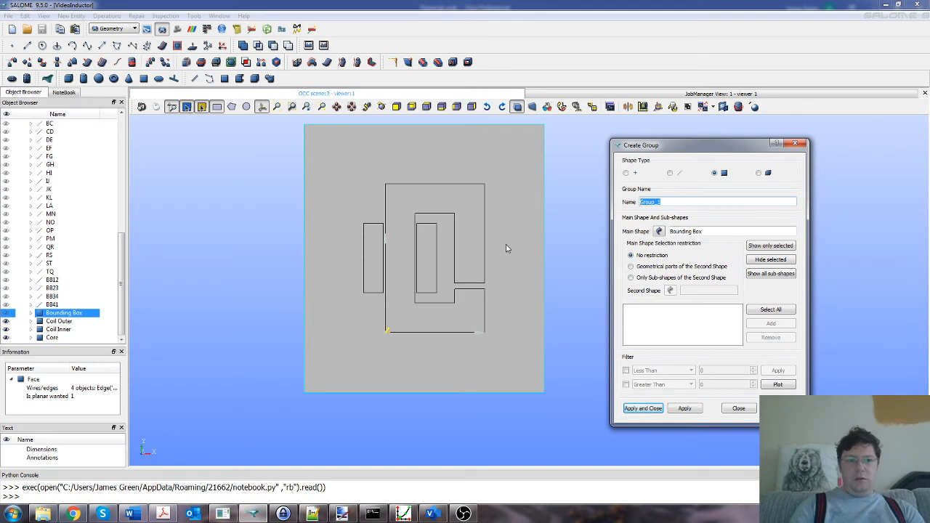
type("Coil Outer")
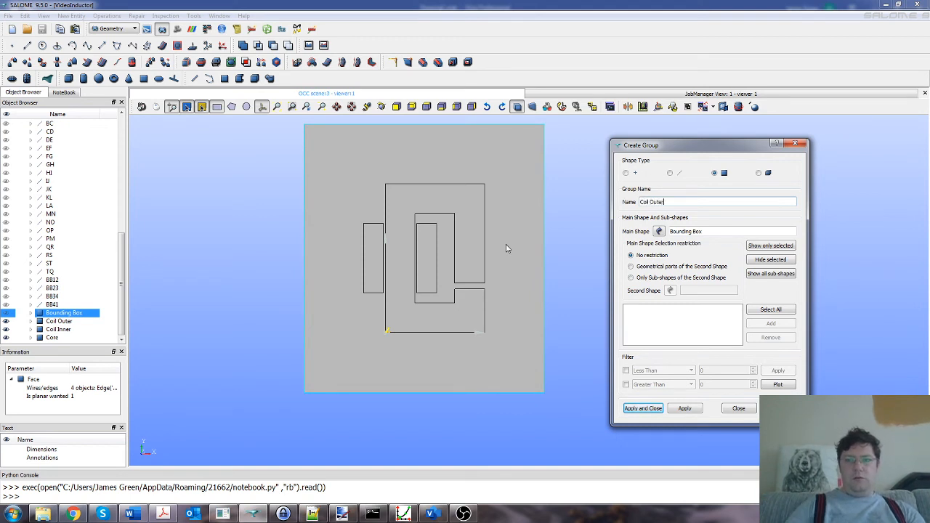
left_click(658, 231)
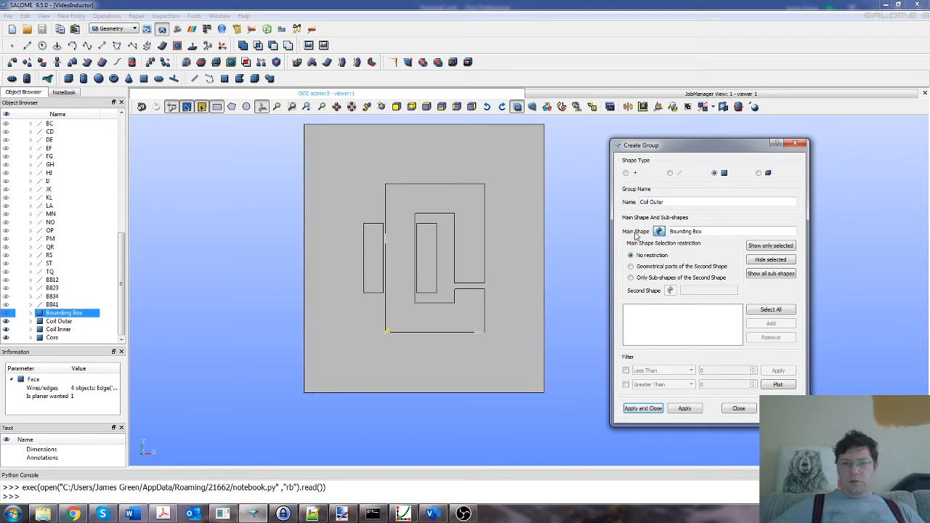
left_click(427, 256)
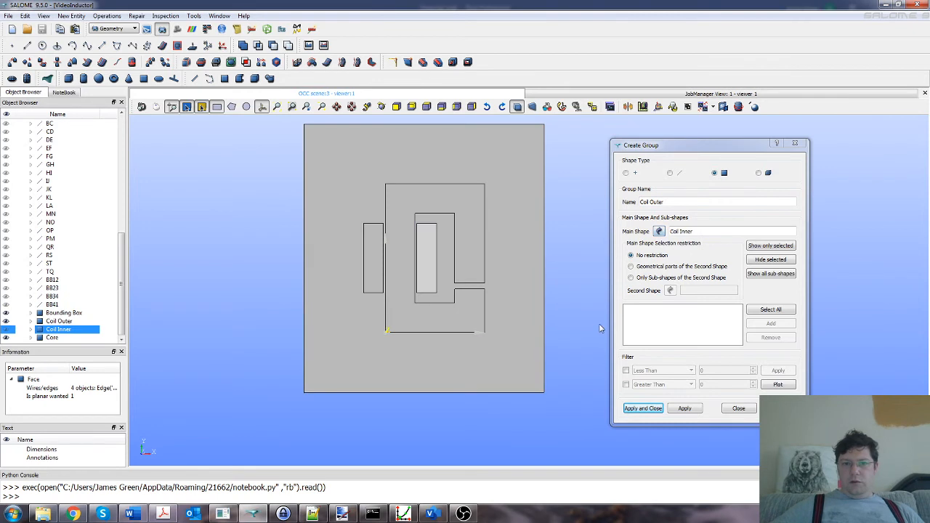
left_click(654, 410)
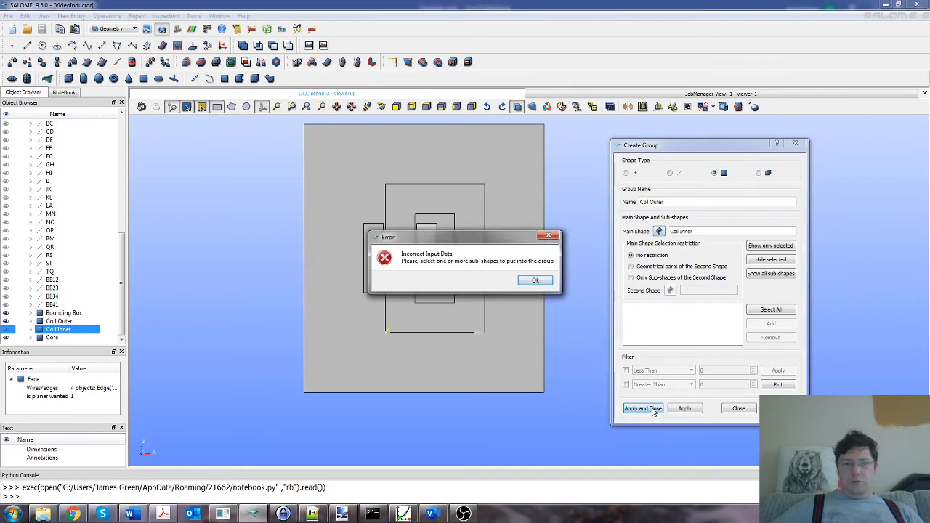
left_click(535, 282)
left_click(745, 411)
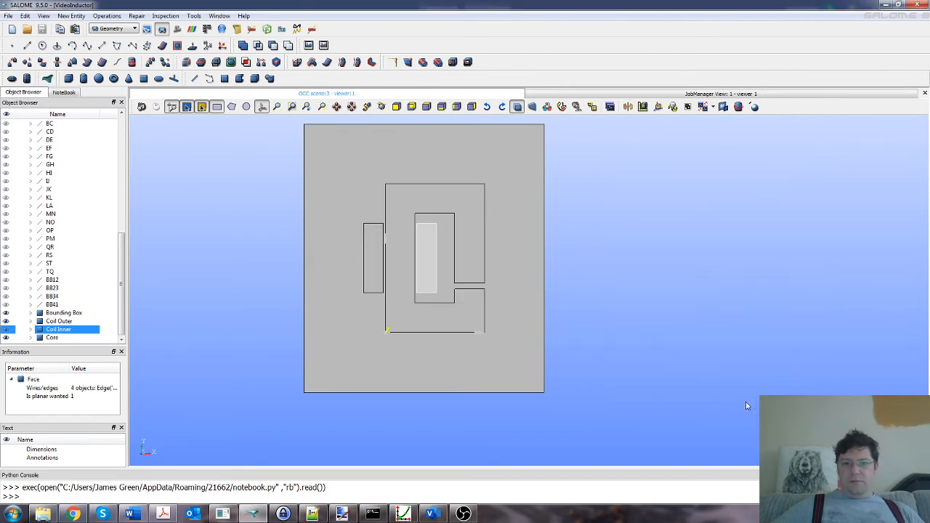
- Examine the Bounding Box, Coil Outer and Core faces and the edge group under Bounding Box
left_click(288, 303)
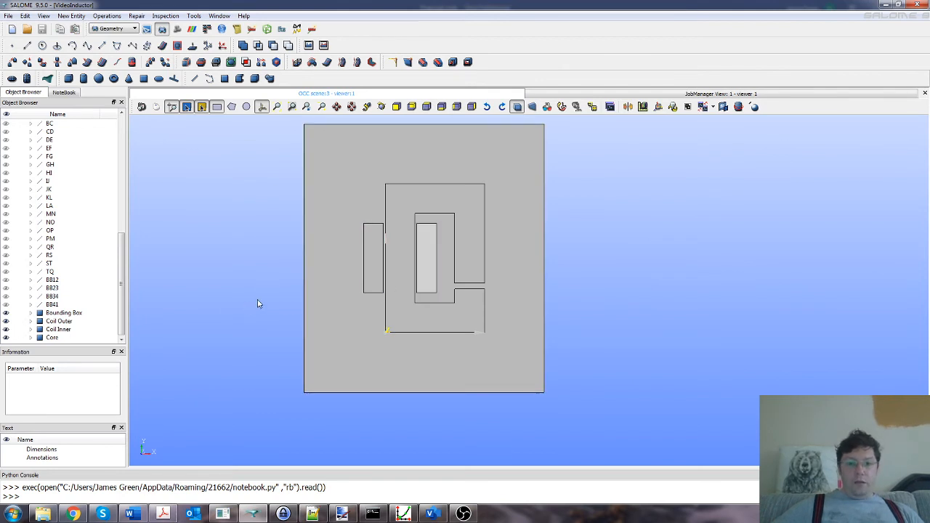
scroll(256, 302, "down", 3)
scroll(312, 296, "up", 3)
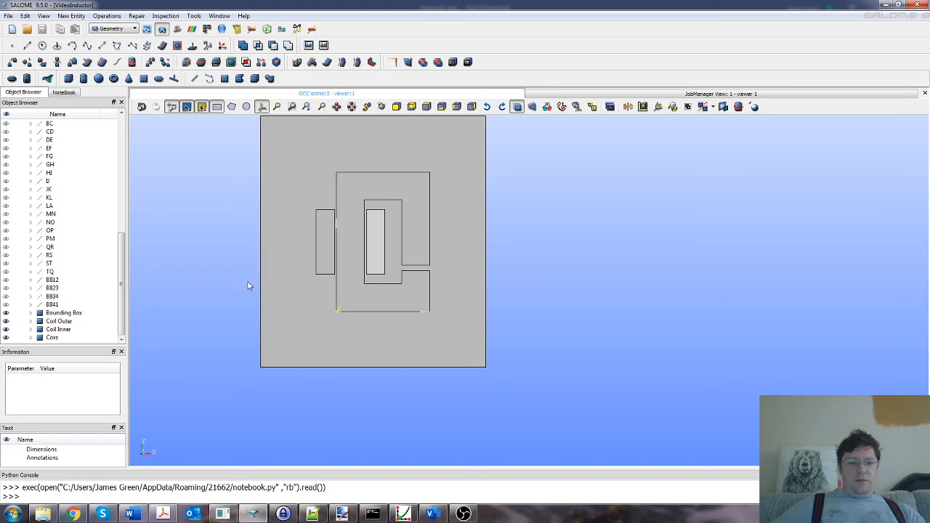
left_click(123, 321)
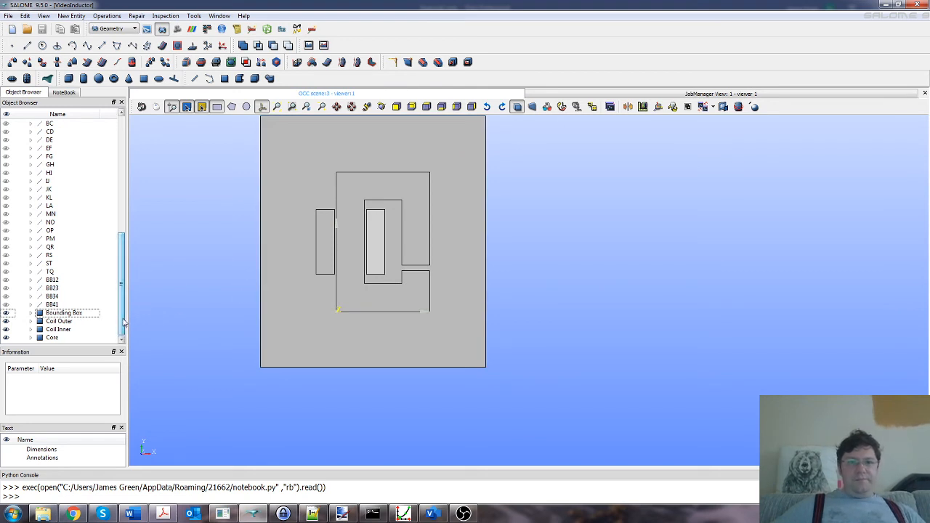
left_click(370, 255)
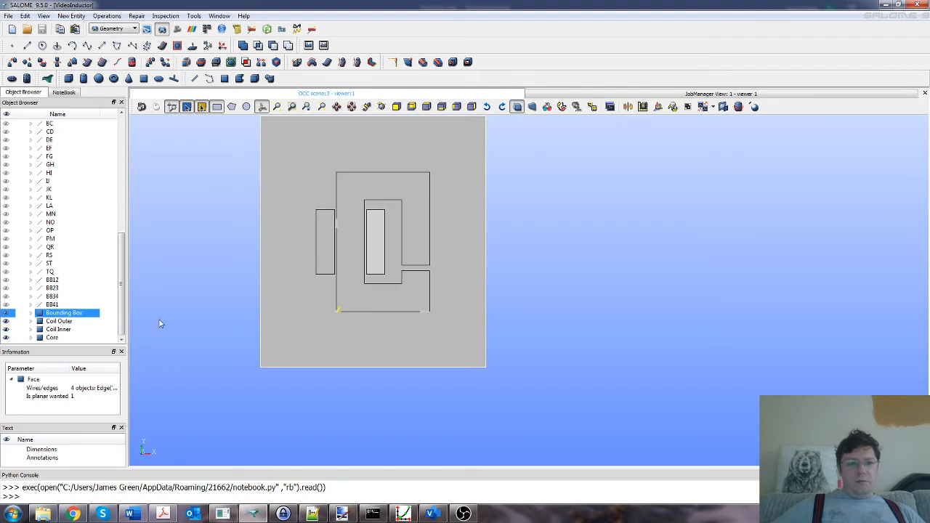
left_click(45, 322)
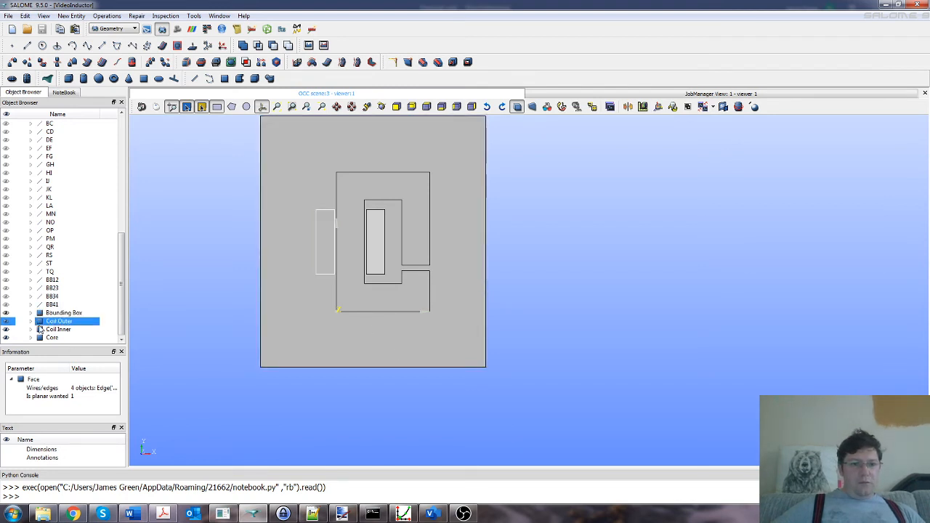
left_click(53, 338)
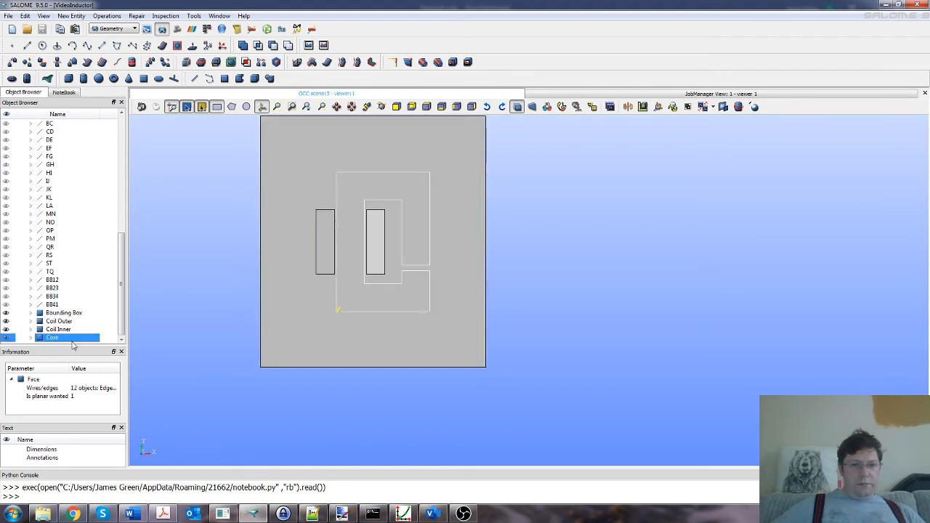
left_click(31, 314)
scroll(115, 270, "down", 2)
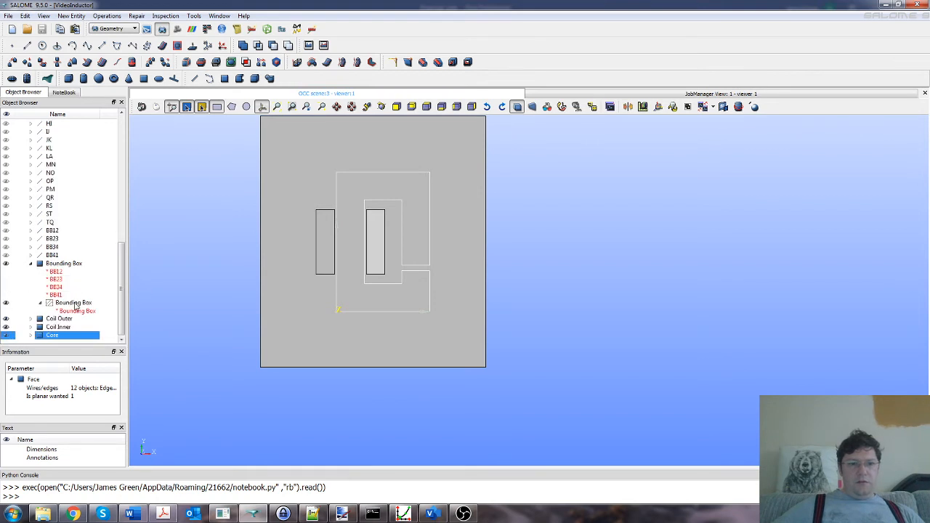
left_click(76, 303)
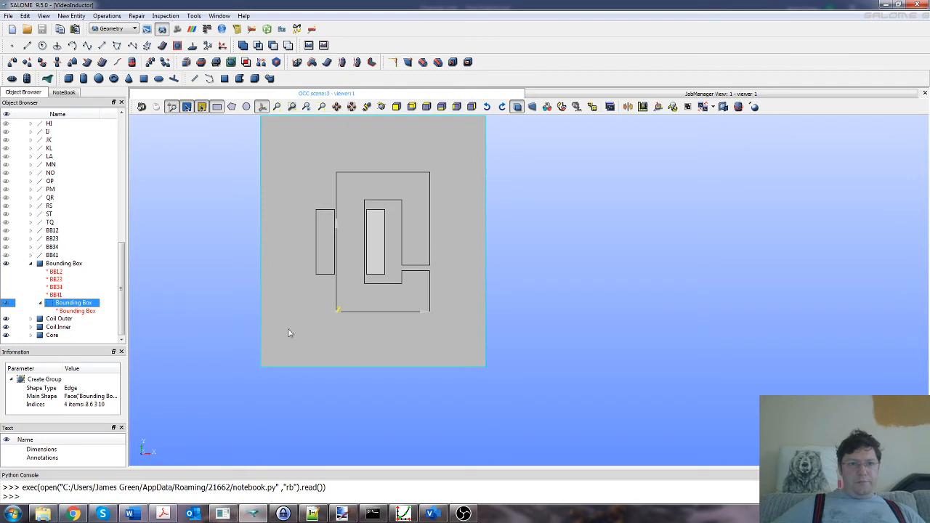
left_click(8, 16)
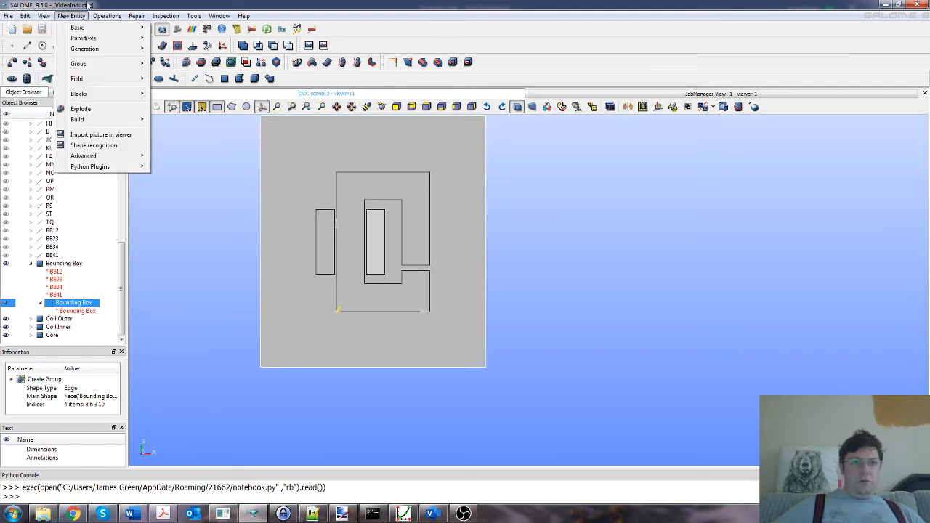
left_click(110, 4)
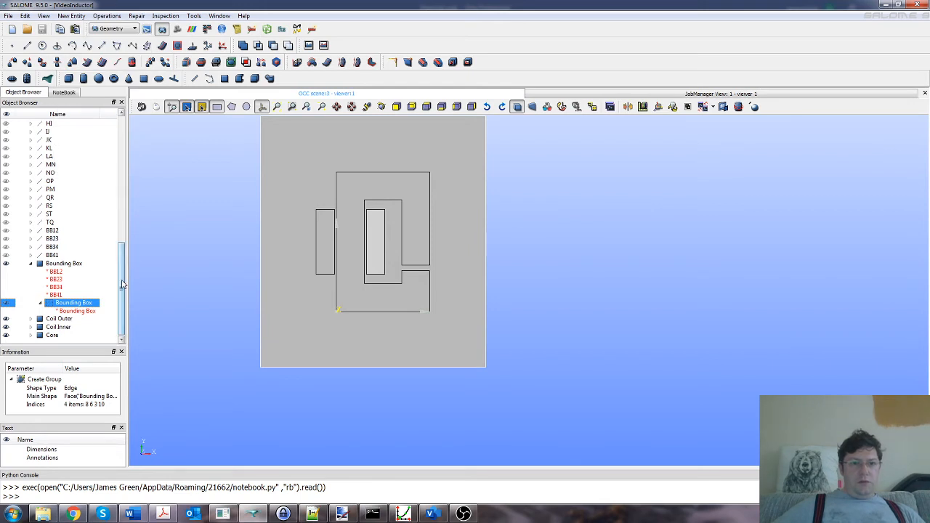
scroll(120, 273, "up", 1)
scroll(121, 273, "down", 1)
left_click(31, 264)
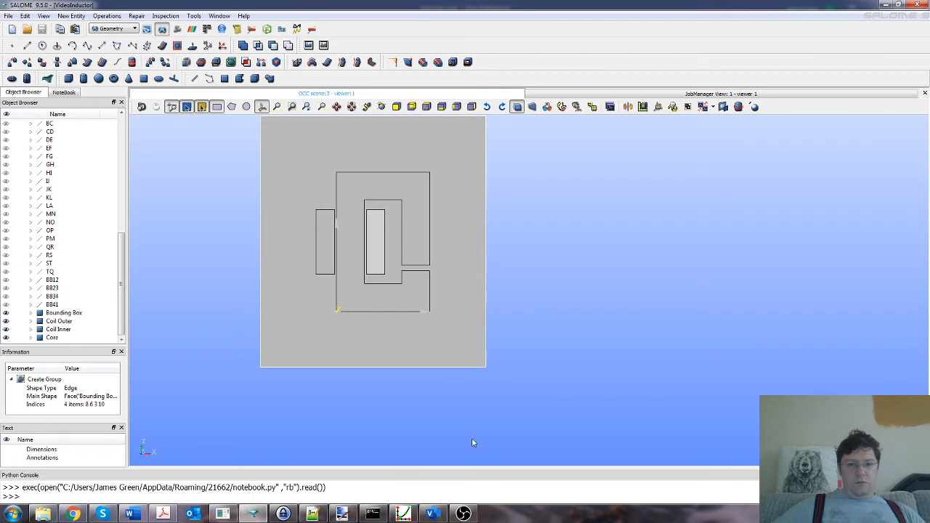
scroll(492, 257, "down", 1)
scroll(354, 203, "up", 1)
scroll(369, 222, "down", 1)
scroll(331, 170, "up", 2)
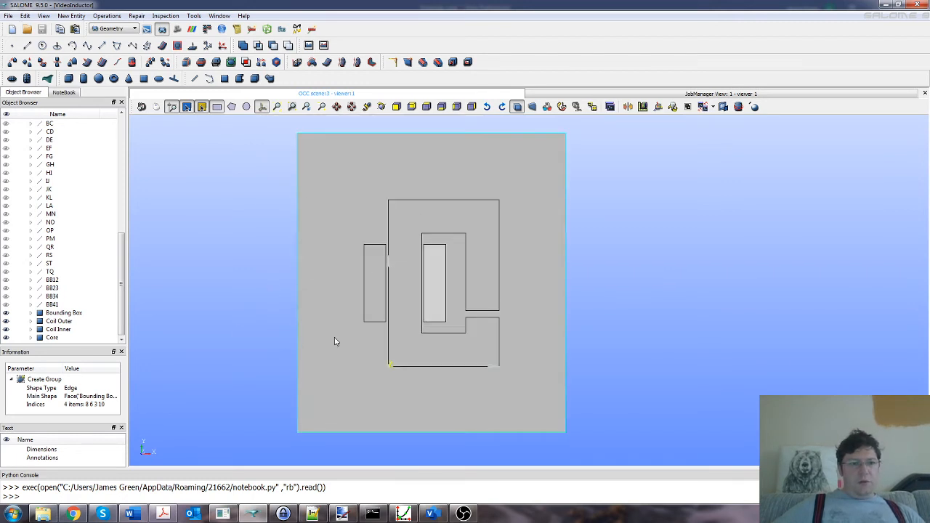
left_click(51, 338)
left_click(53, 330)
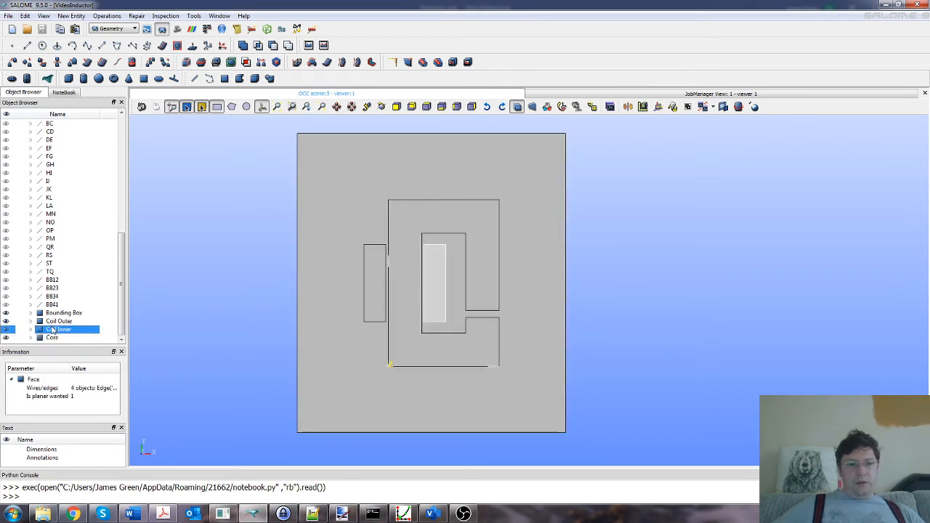
- Start a partition operation for the Bounding Box face and name the result Final Problem
left_click(58, 314)
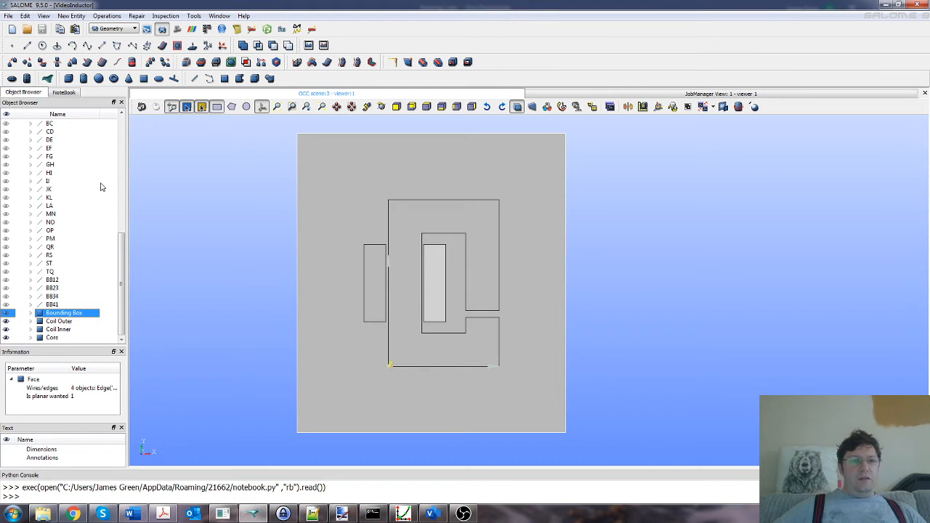
left_click(71, 16)
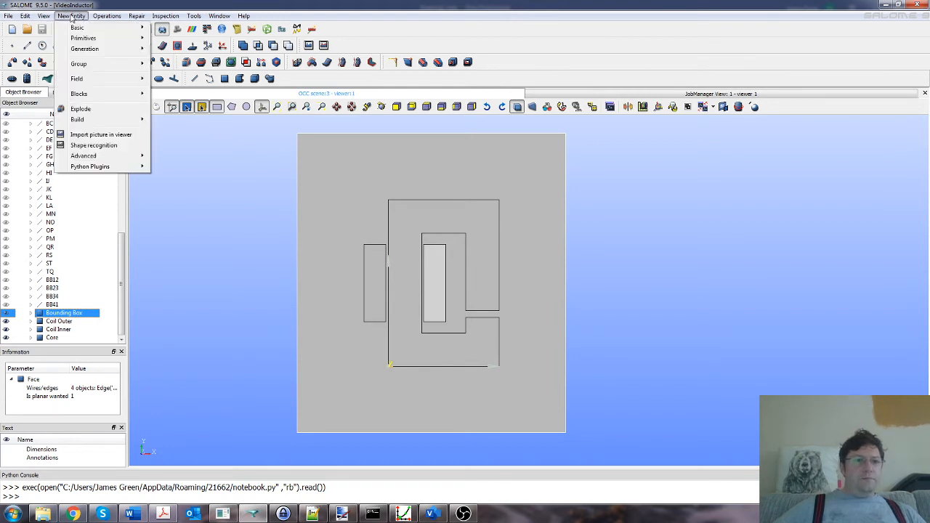
mouse_move(102, 16)
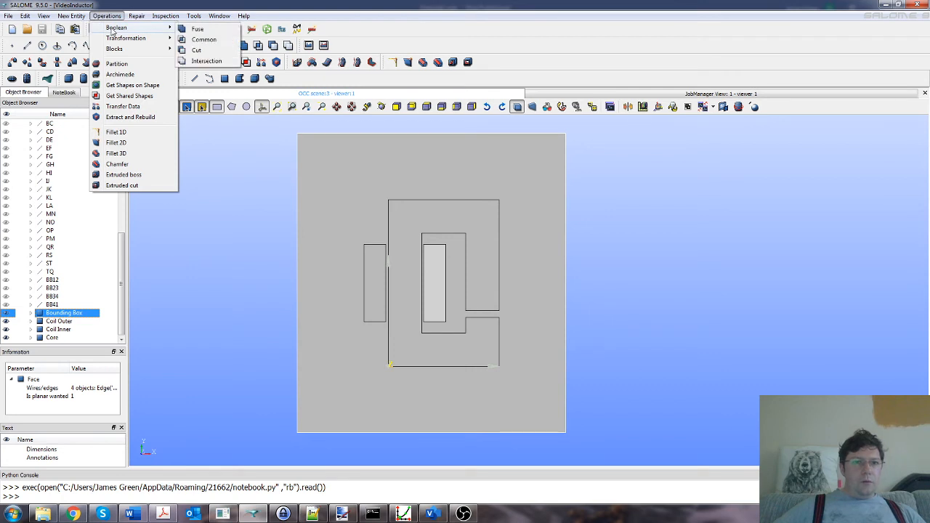
left_click(118, 64)
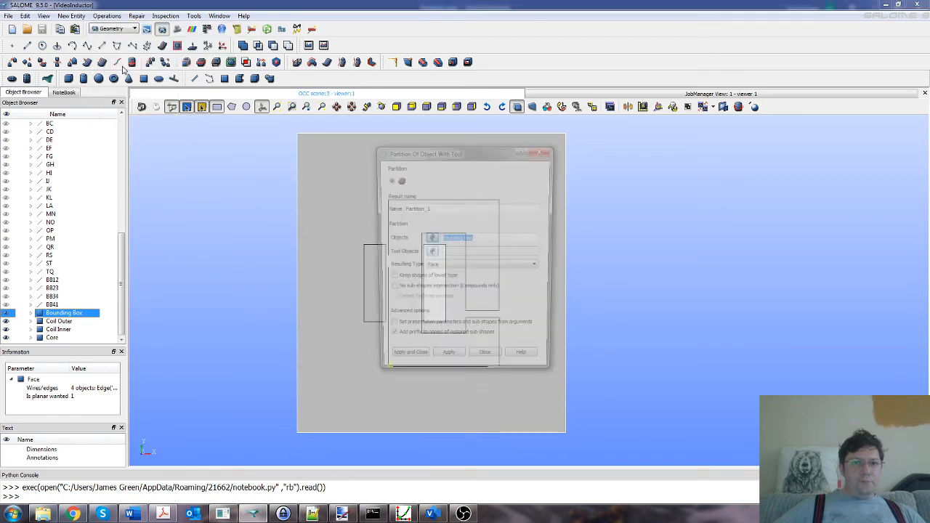
left_click_drag(491, 158, 699, 147)
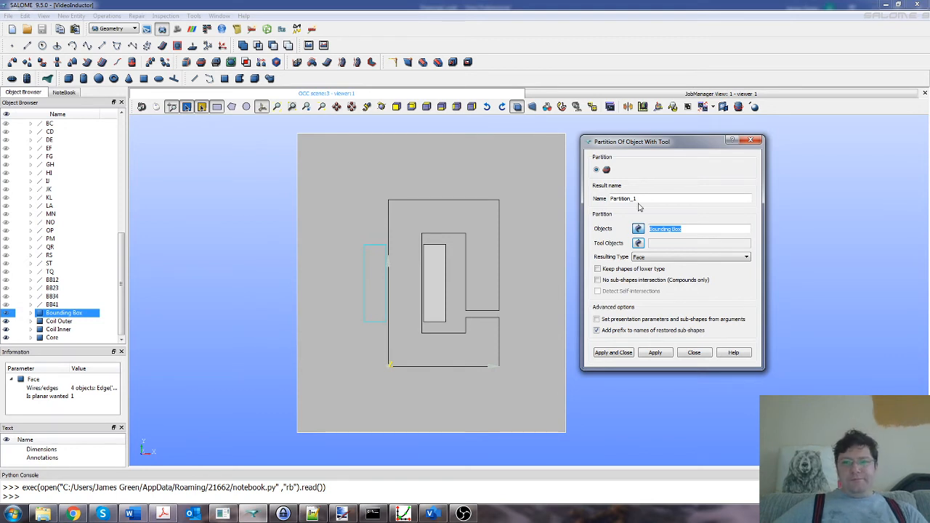
left_click_drag(638, 199, 581, 200)
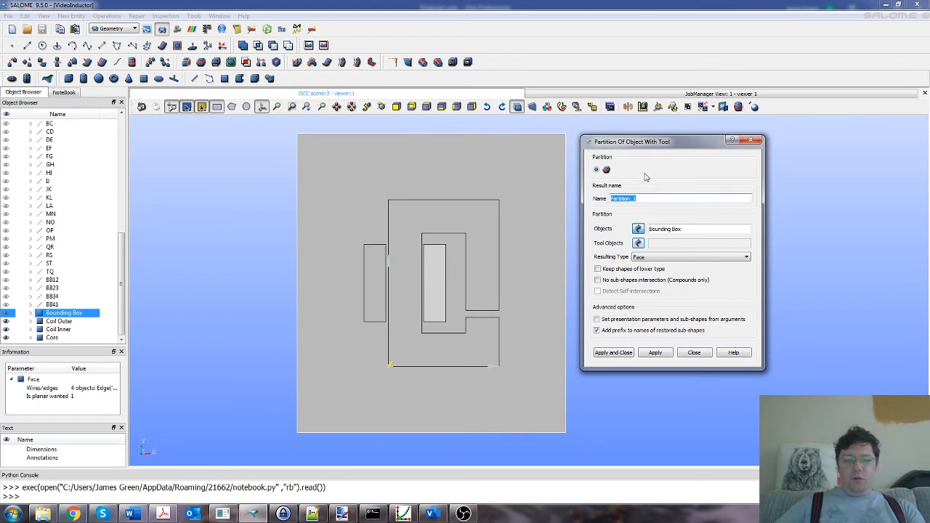
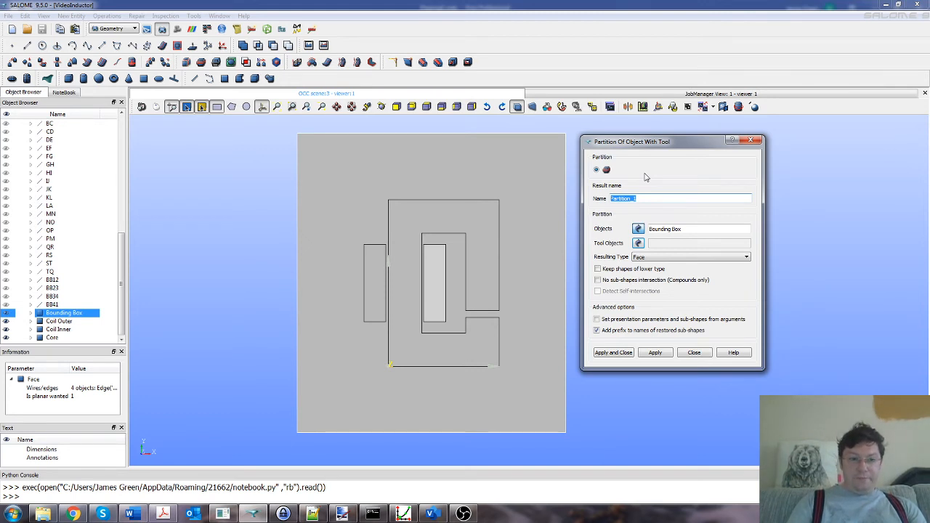
key("BackSpace")
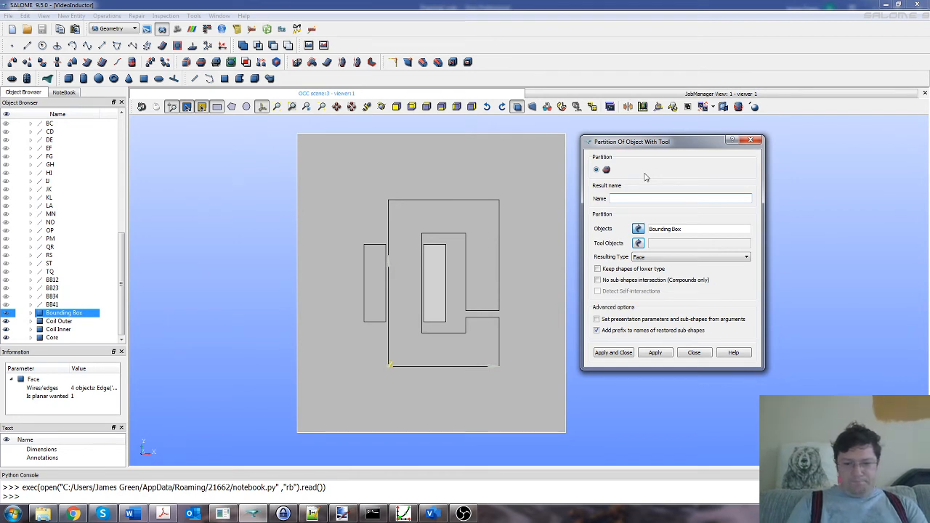
type("Par")
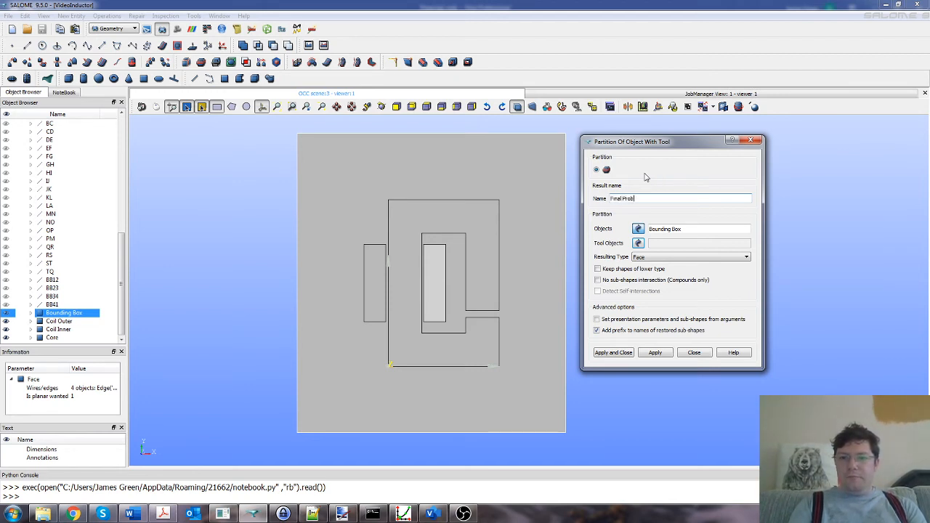
type("lem")
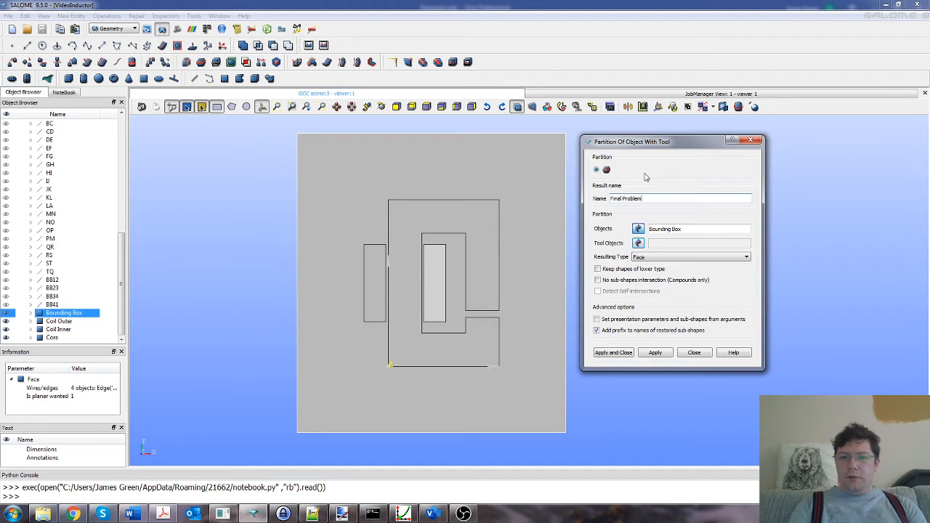
- Partition the Bounding Box, Coil Outer, Coil Inner and Core faces together as objects with resulting type Face
left_click(639, 242)
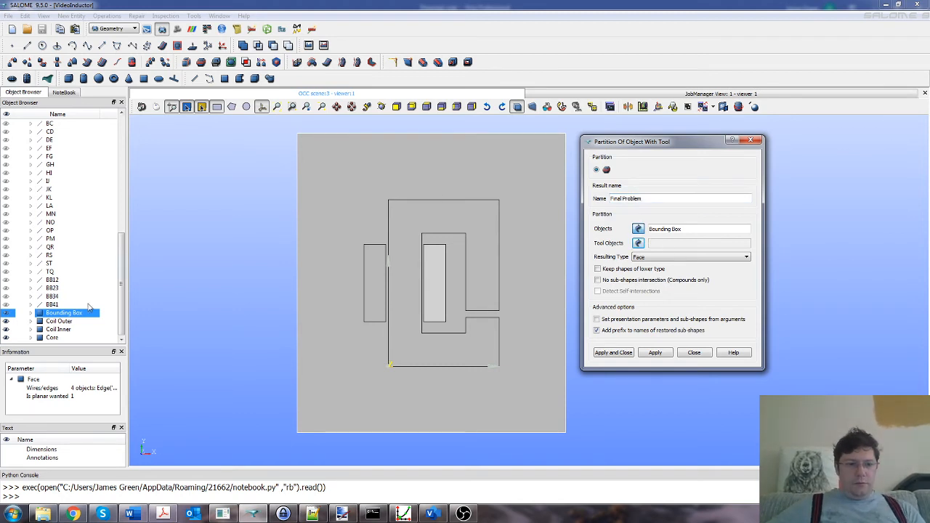
left_click(57, 339, "shift")
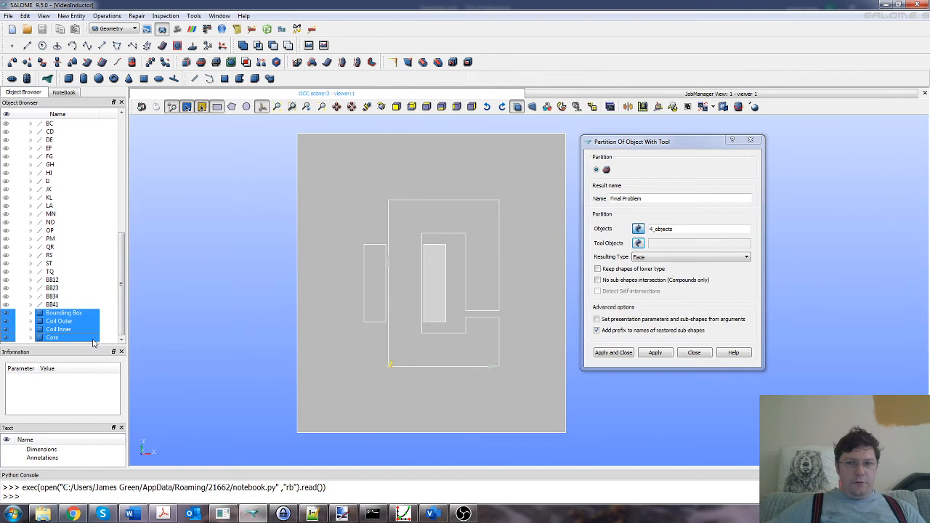
left_click(645, 259)
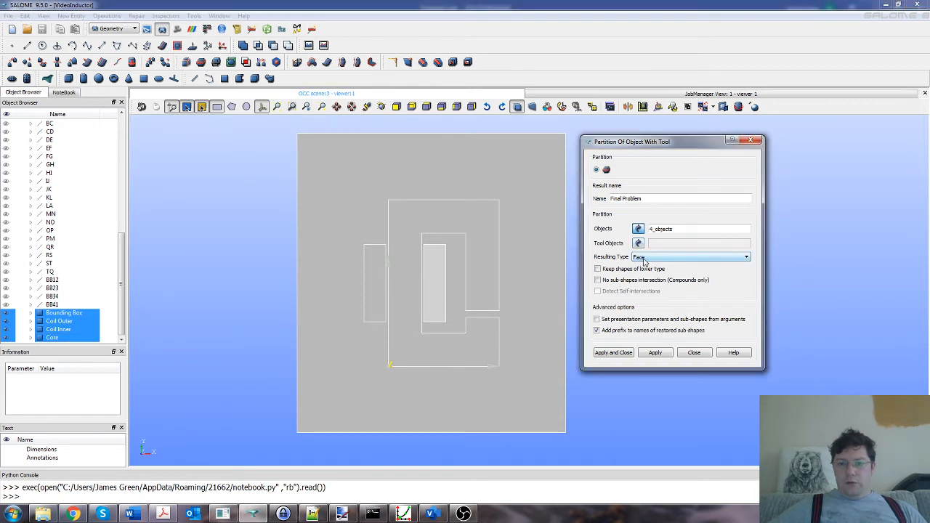
left_click(651, 278)
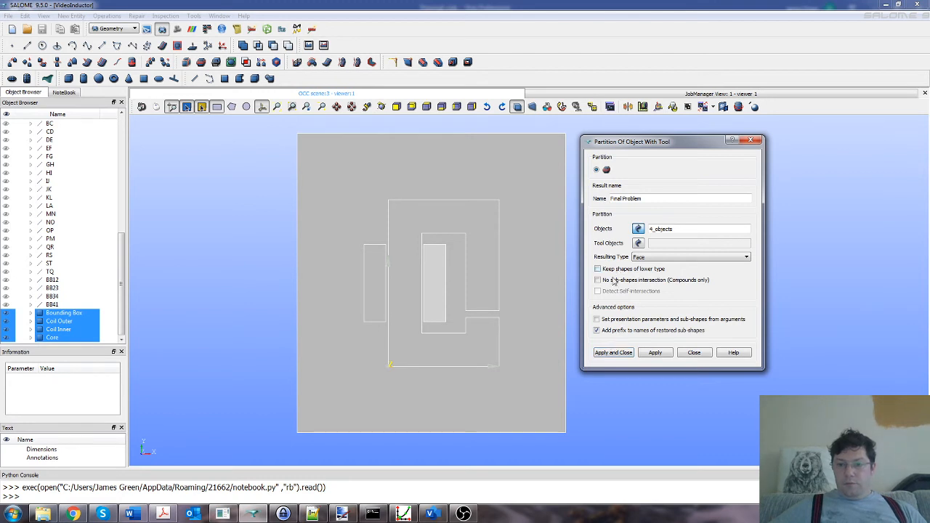
left_click(614, 353)
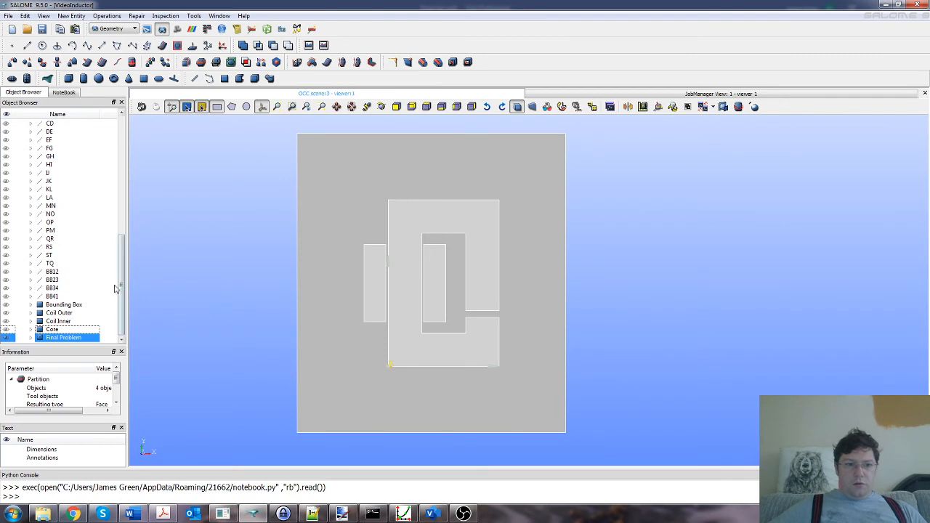
- Hide the Final Problem partition and the edge group under Bounding Box, leaving both parent entries collapsed
left_click(31, 338)
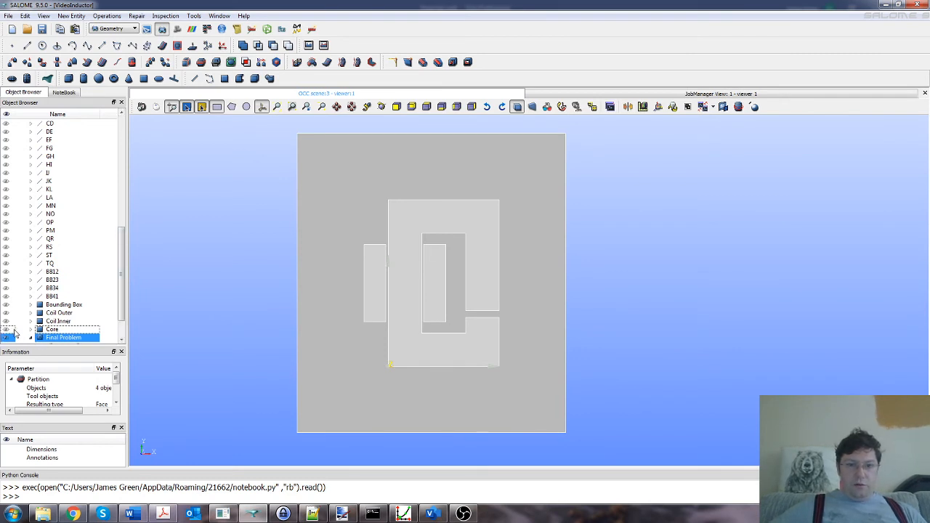
left_click(7, 339)
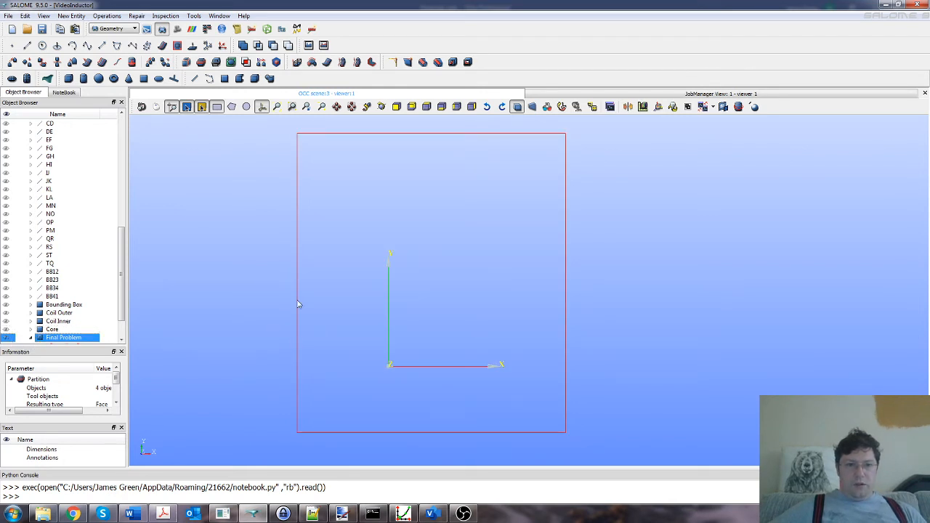
left_click(31, 305)
scroll(85, 316, "down", 3)
left_click(56, 311)
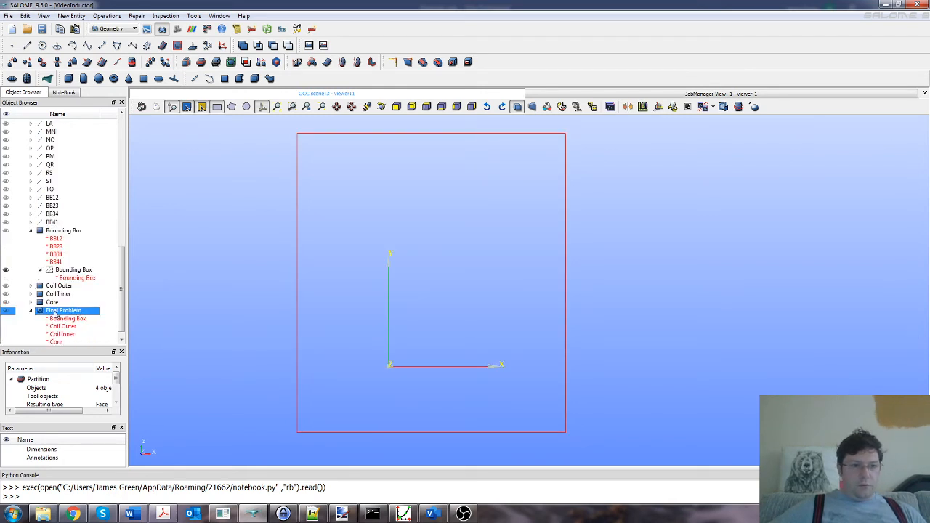
left_click(10, 271)
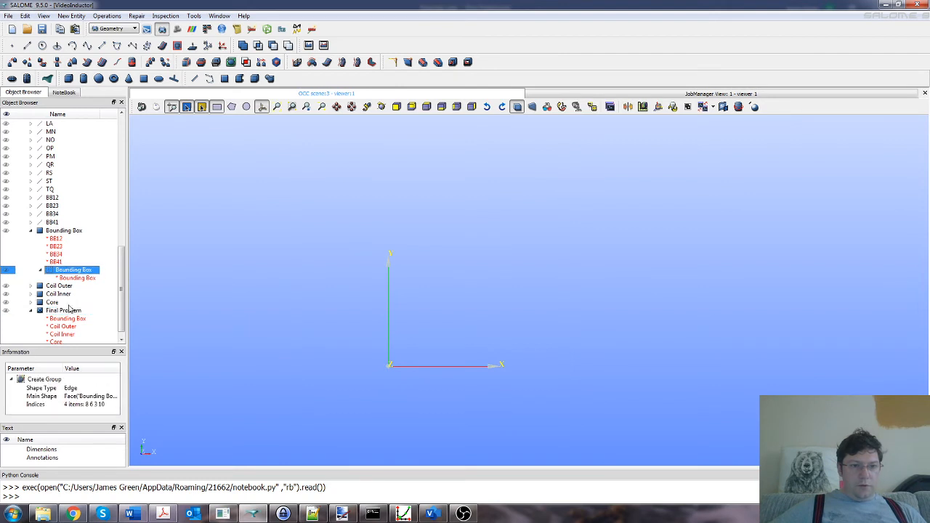
left_click(30, 231)
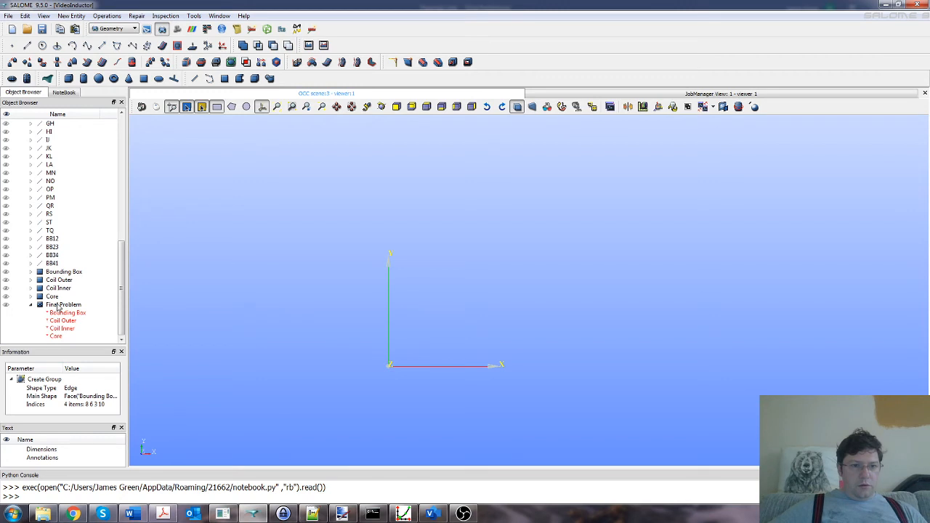
left_click(30, 304)
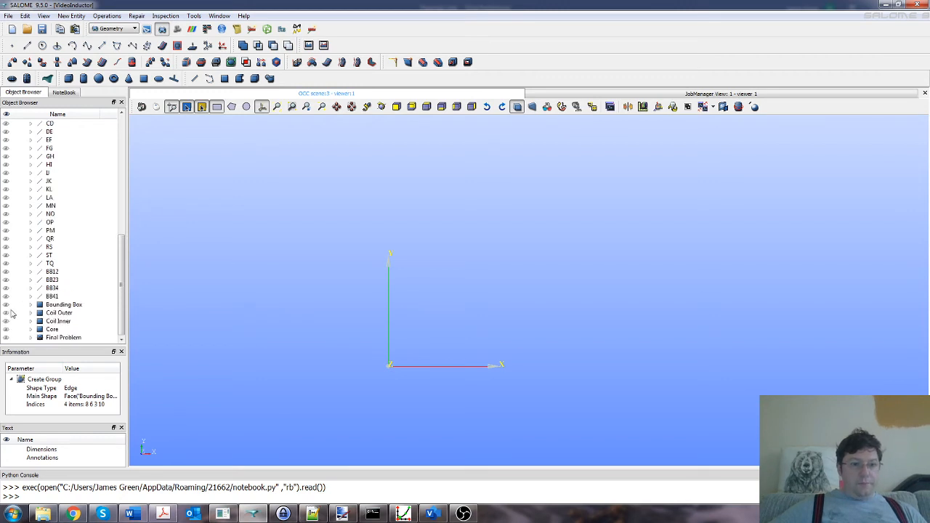
- Display the original Core, Coil Inner, Coil Outer and Bounding Box faces to compare them with the partition
left_click(8, 338)
left_click(9, 339)
left_click(9, 331)
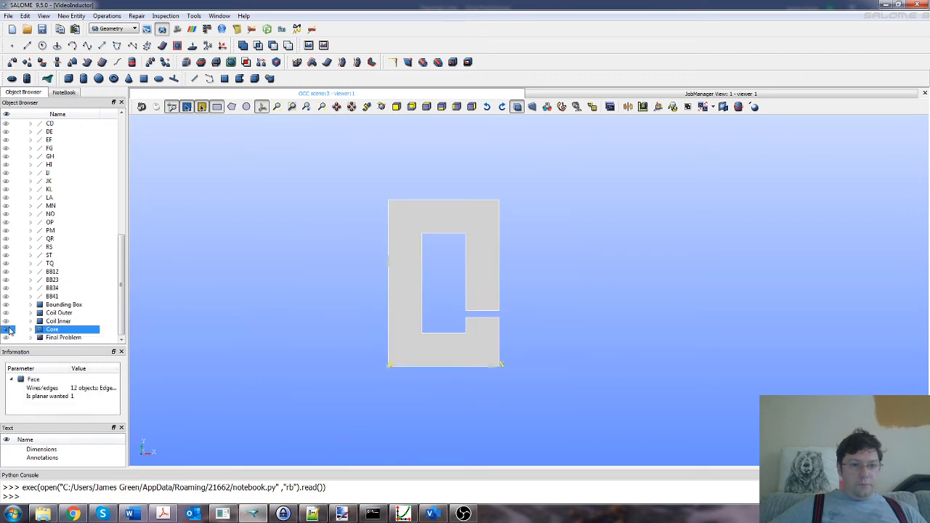
left_click(8, 321)
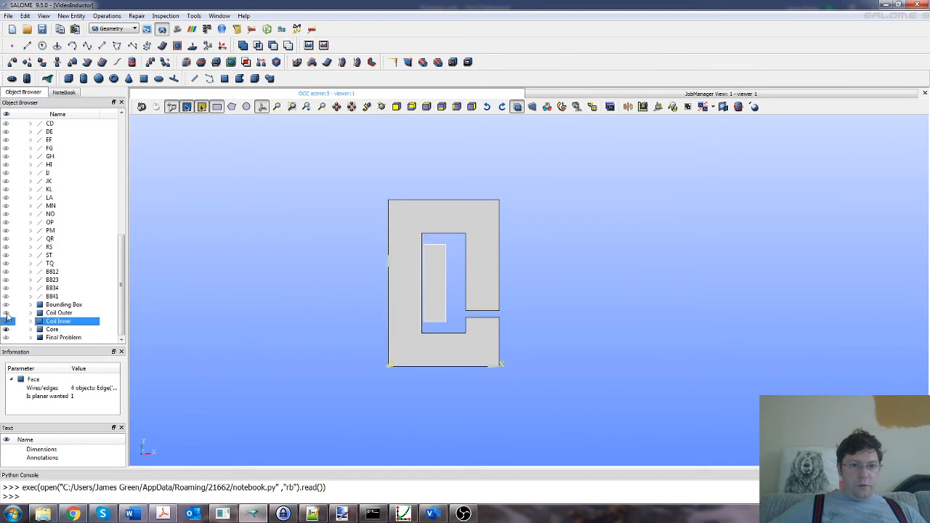
left_click(6, 314)
left_click(6, 298)
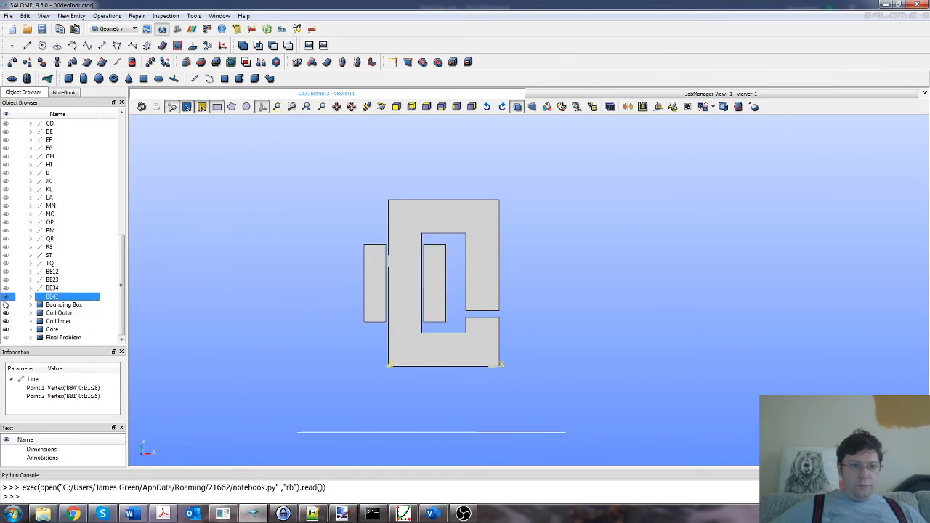
left_click(6, 305)
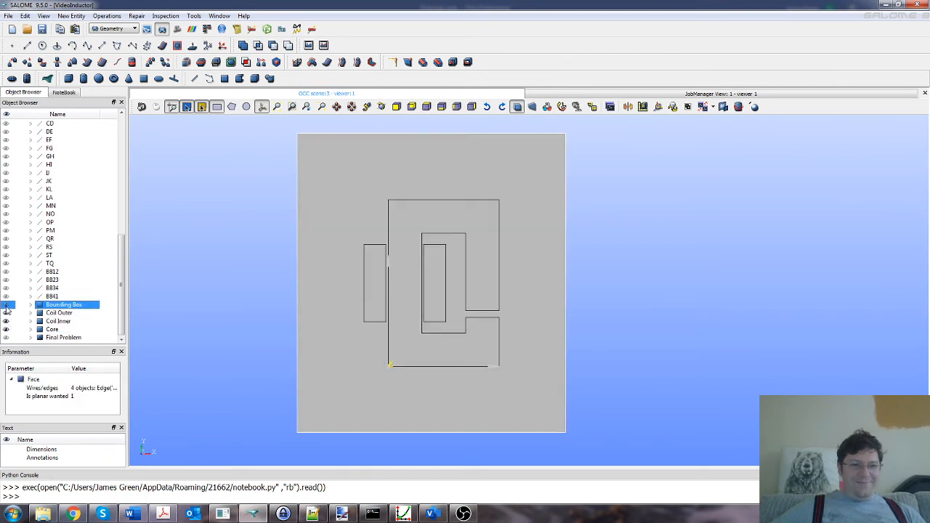
- Hide the four original faces and display only the Final Problem partition
left_click(7, 305)
left_click(6, 314)
left_click(7, 322)
left_click(7, 330)
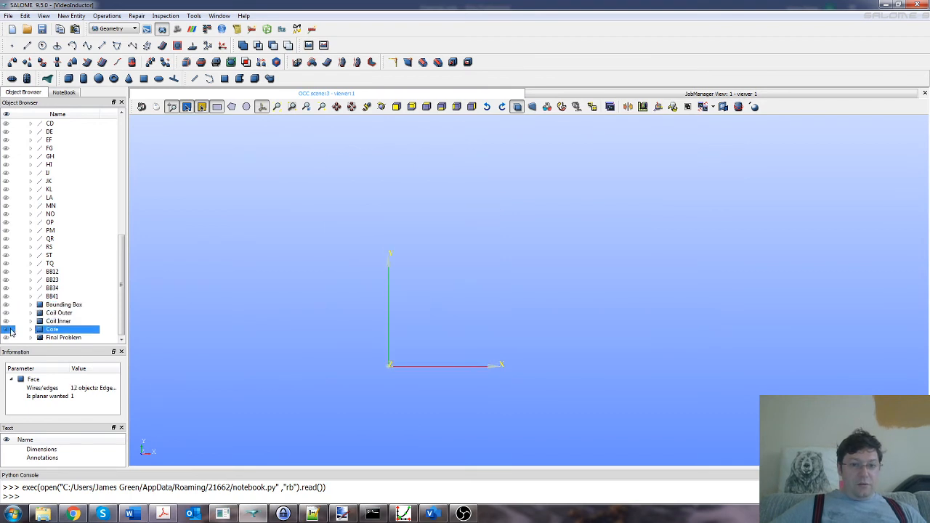
left_click(7, 338)
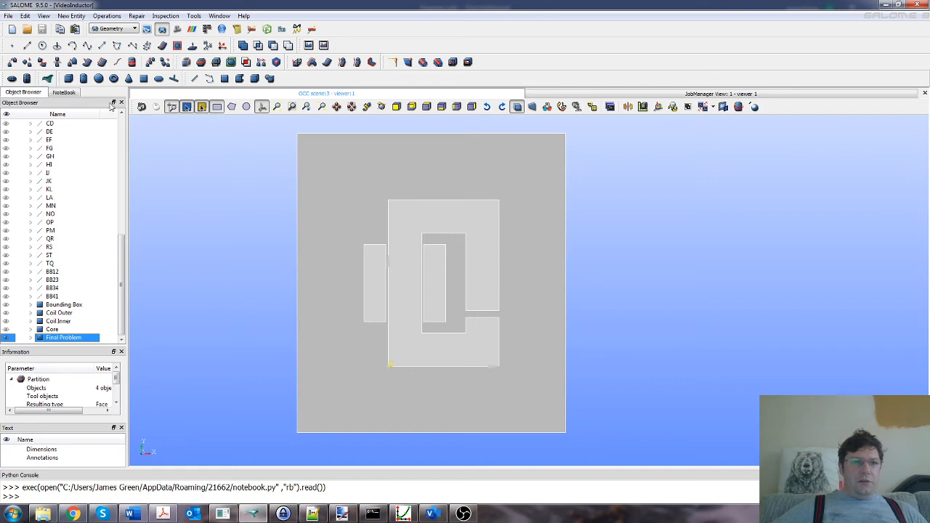
- Open the existing study Inductor.hdf and accept resetting the current visualization
left_click(29, 30)
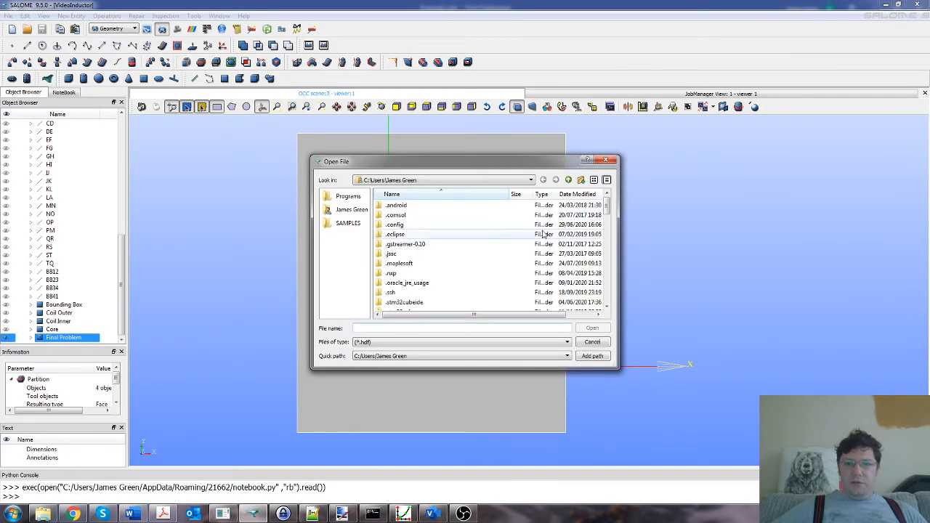
left_click_drag(608, 207, 607, 293)
left_click(436, 283)
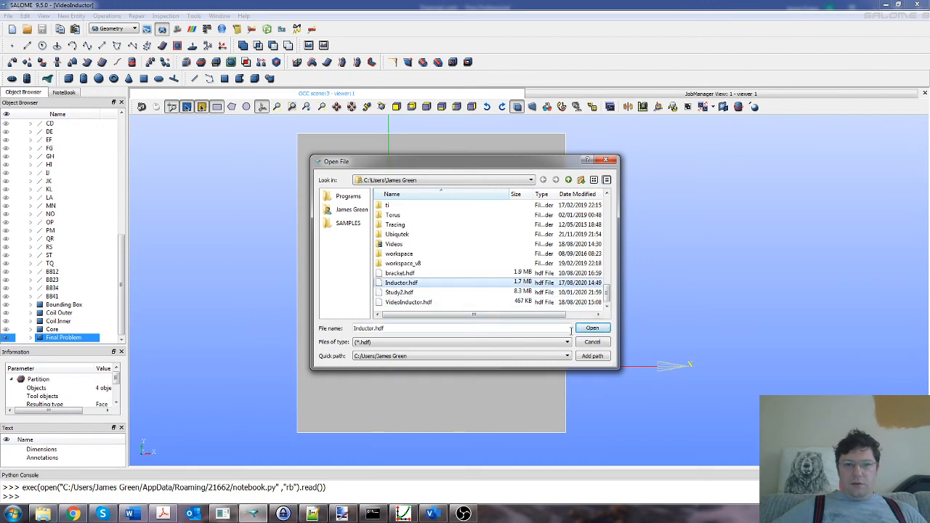
left_click(593, 328)
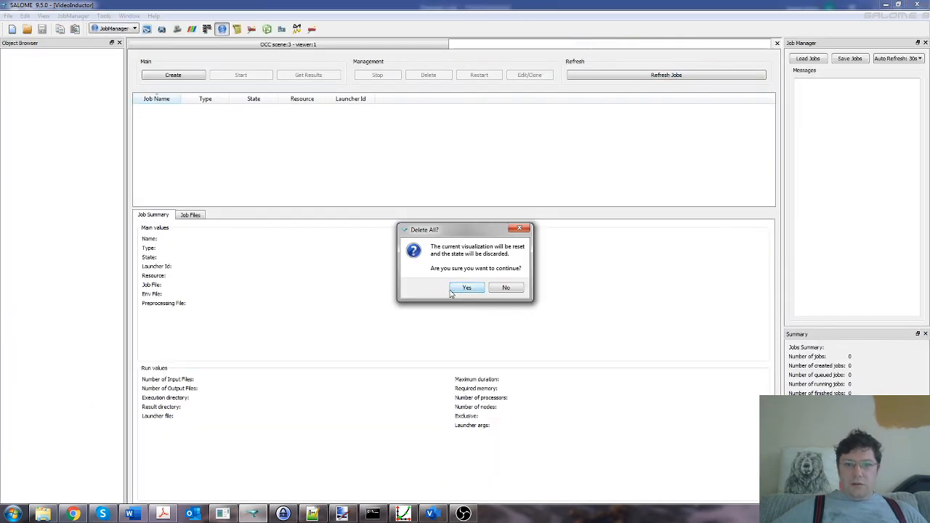
left_click(456, 291)
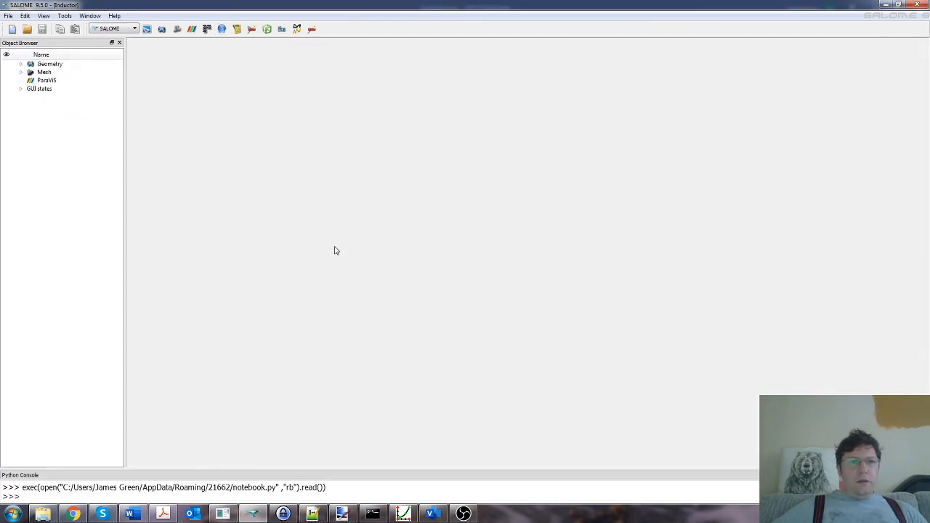
- Activate the Geometry module for the opened study and expand the Coil Inner face to examine its contents
left_click(22, 65)
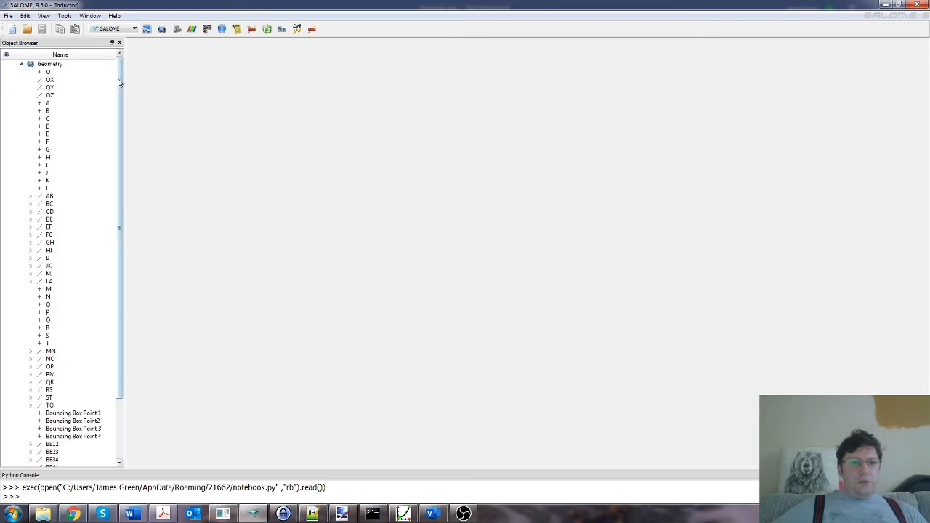
left_click_drag(116, 88, 313, 156)
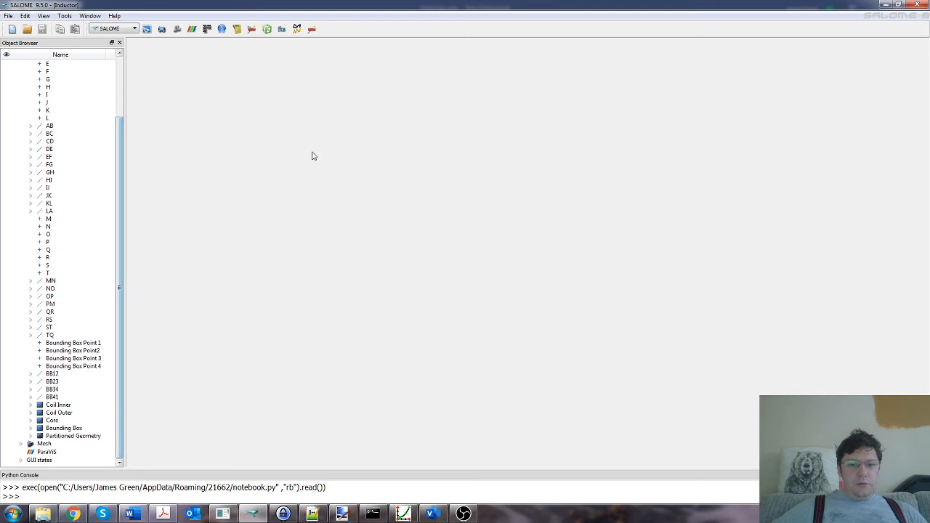
left_click(135, 29)
left_click(121, 55)
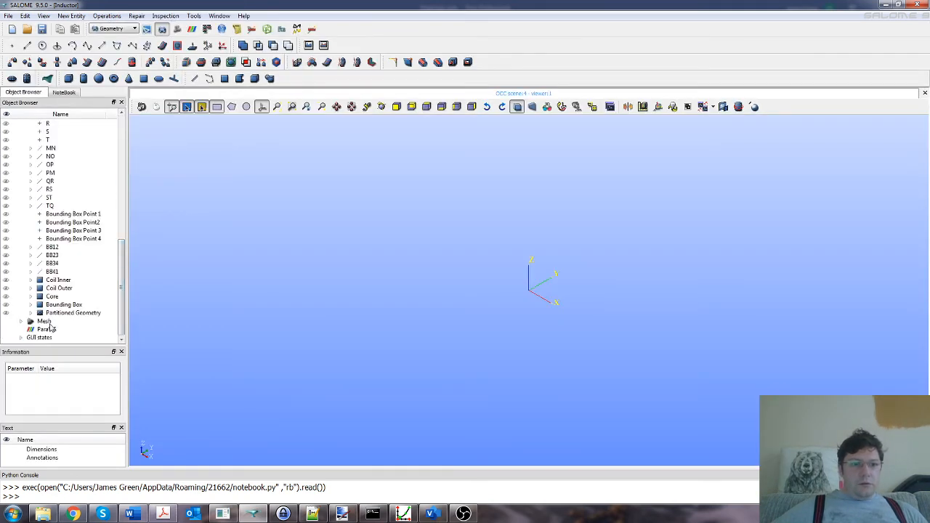
left_click(31, 282)
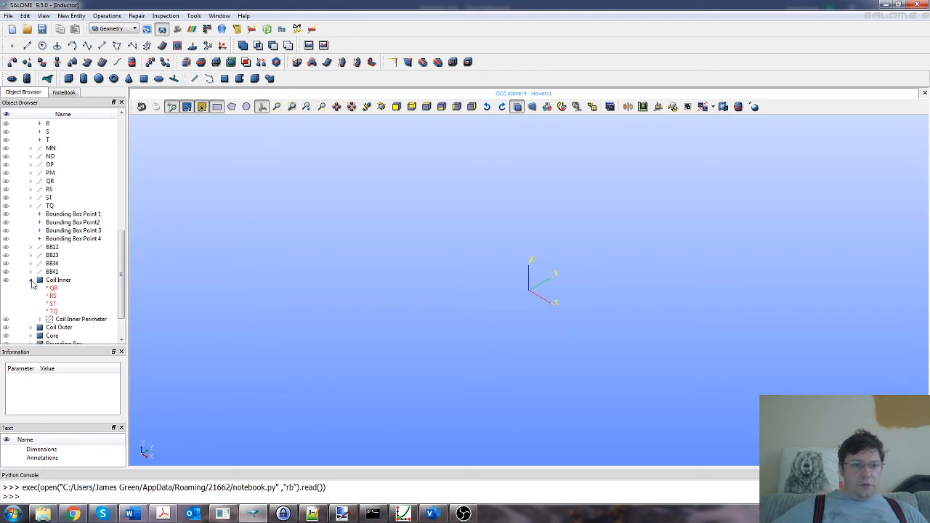
- Examine the contents of the Coil Inner Perimeter group and collapse the Coil Inner face
left_click(40, 319)
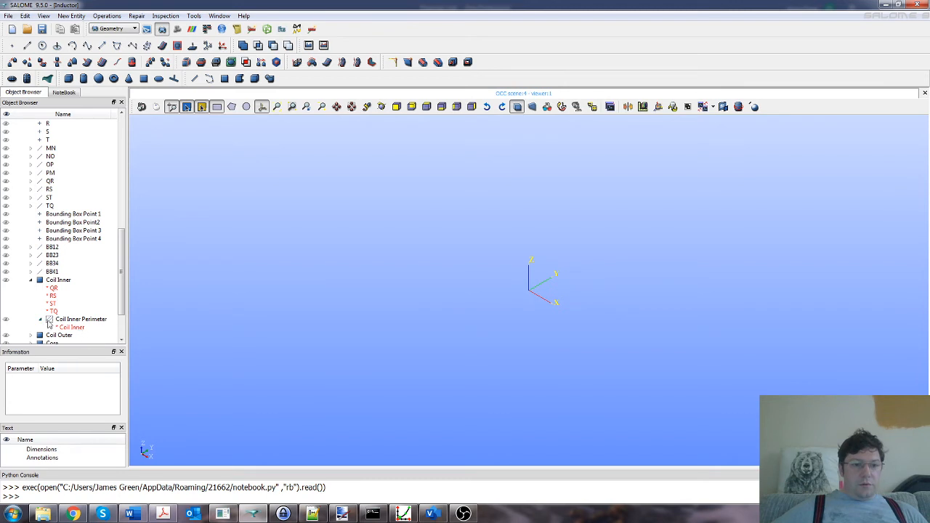
left_click(39, 319)
left_click(31, 280)
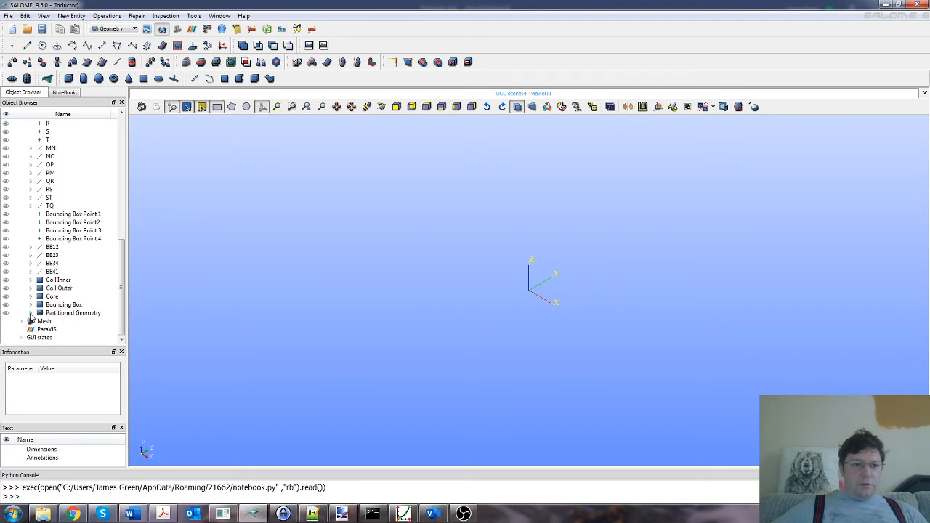
- Expand the Bounding Box face and examine the details of its Bounding Box Perimeter group
left_click(31, 305)
scroll(58, 301, "down", 2)
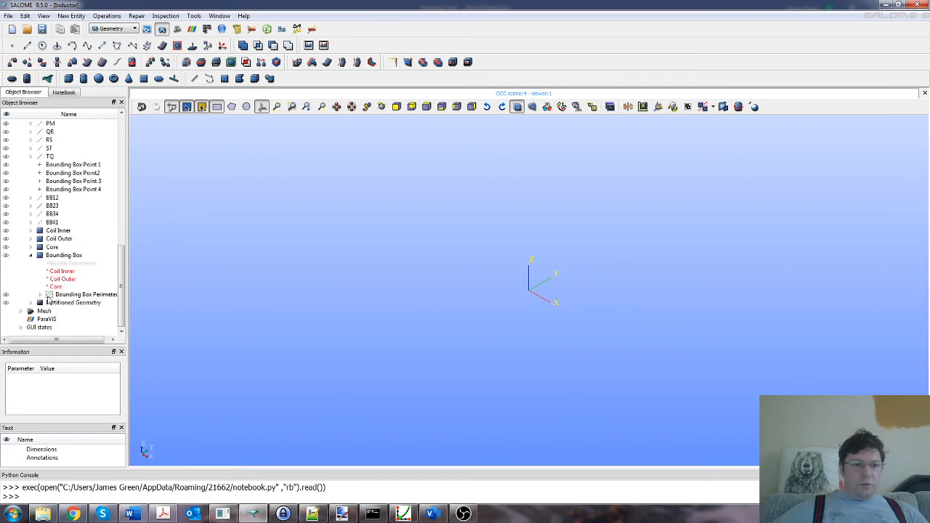
left_click(40, 294)
left_click(65, 295)
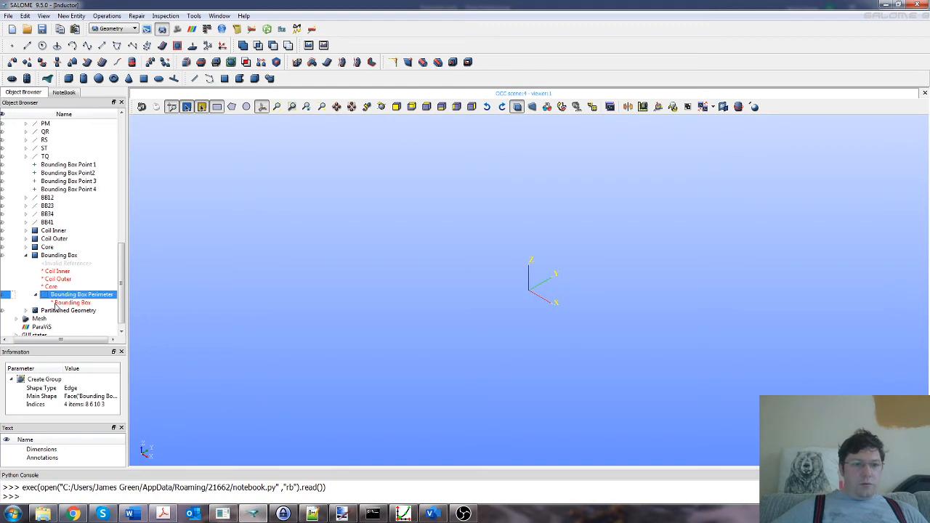
- View the Bounding Box Perimeter edges from the top, and hide them again
left_click(5, 296)
left_click(22, 340)
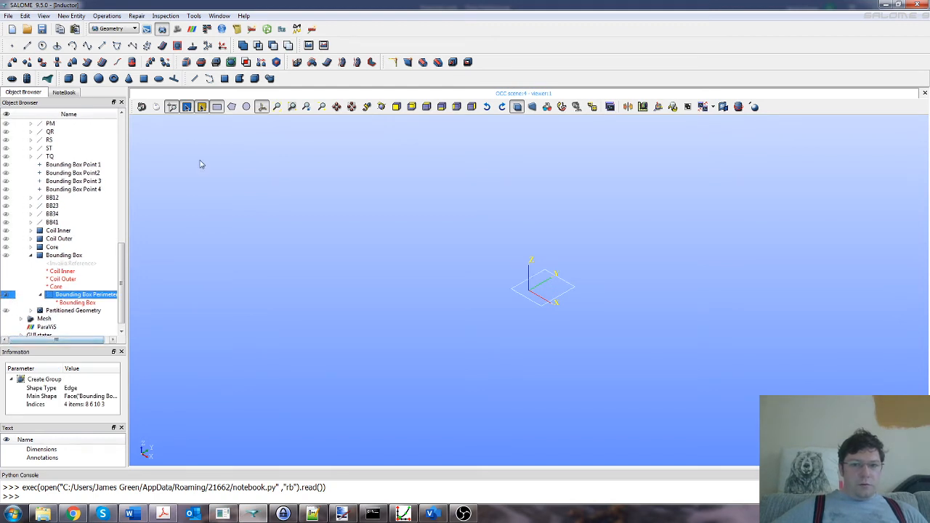
left_click(411, 107)
left_click(427, 107)
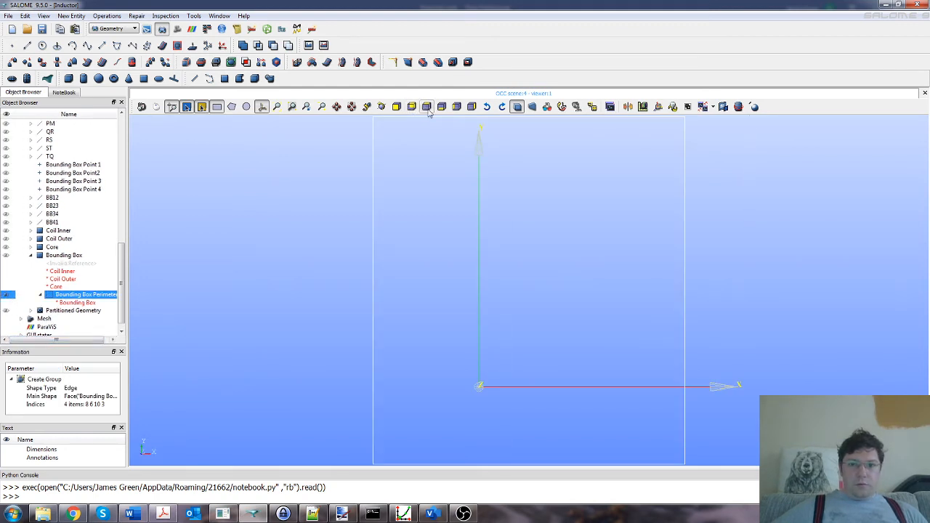
scroll(370, 178, "down", 3)
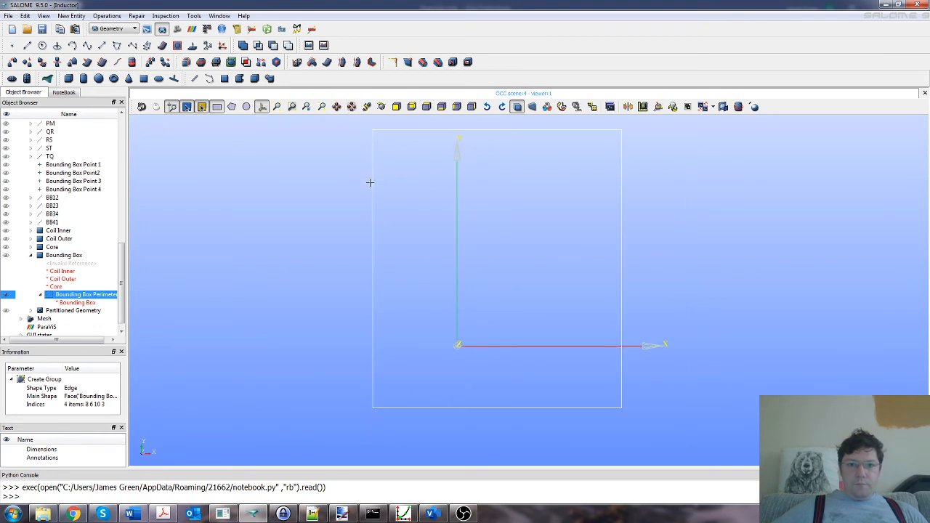
left_click(8, 295)
left_click(30, 256)
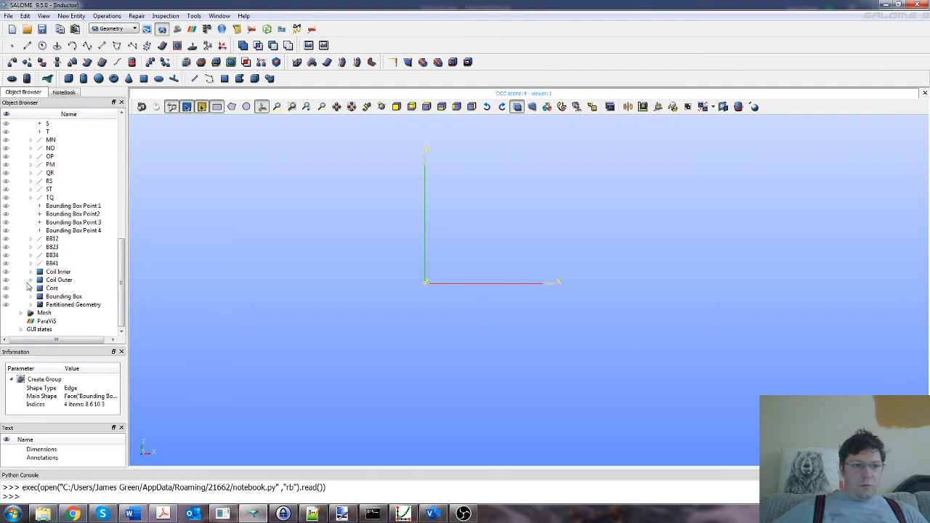
- Display the Partitioned Geometry and examine its Coil Outer, Coil Inner and Bounding Box groups
left_click(13, 305)
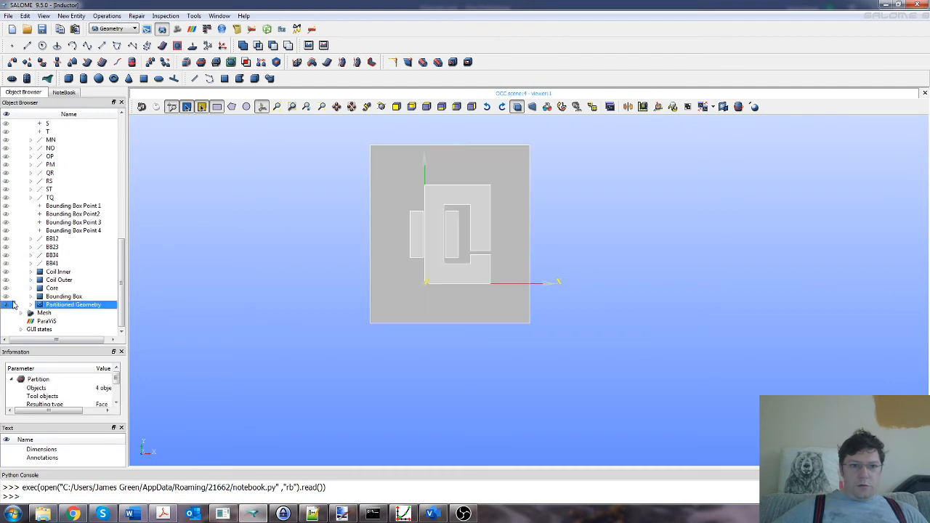
left_click(30, 304)
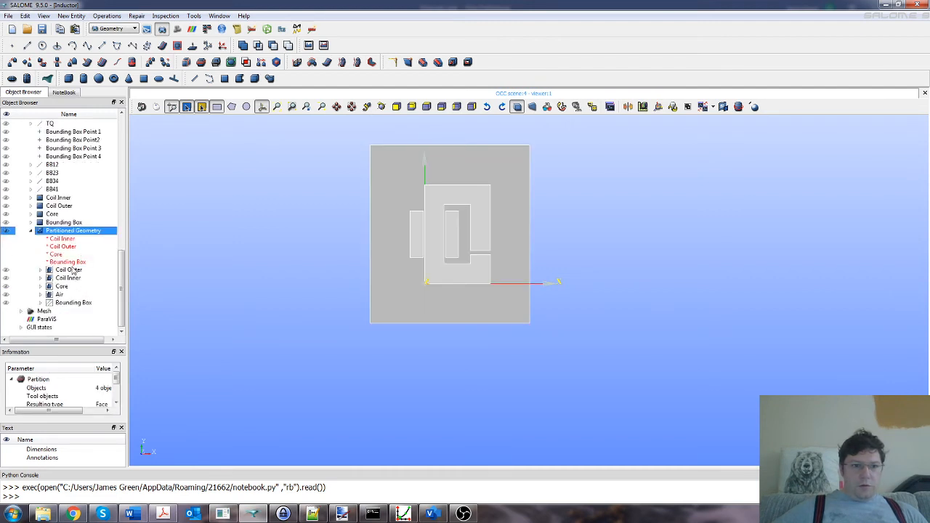
left_click(41, 270)
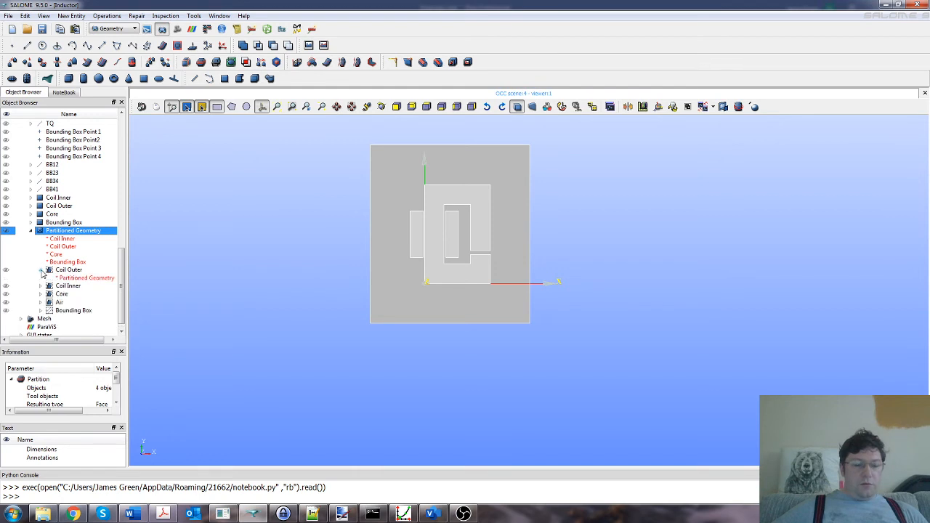
left_click(61, 272)
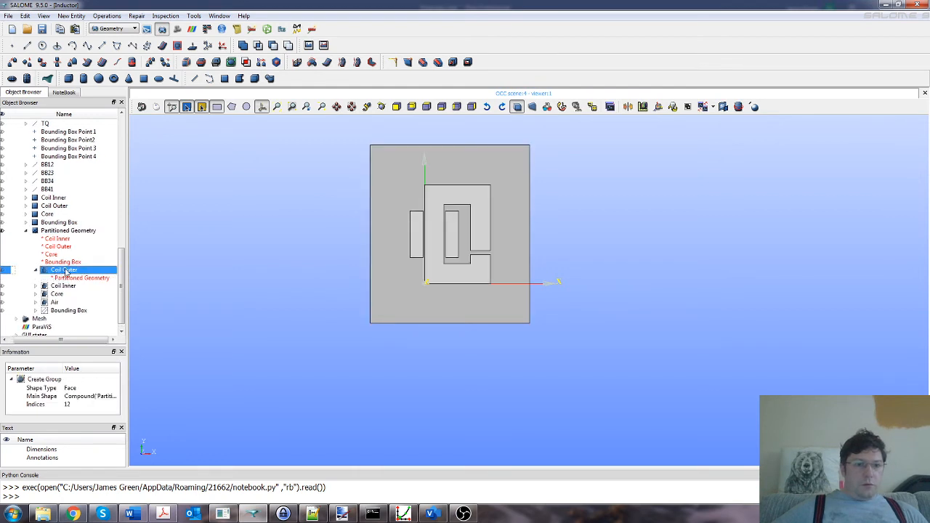
left_click(40, 287)
left_click(58, 287)
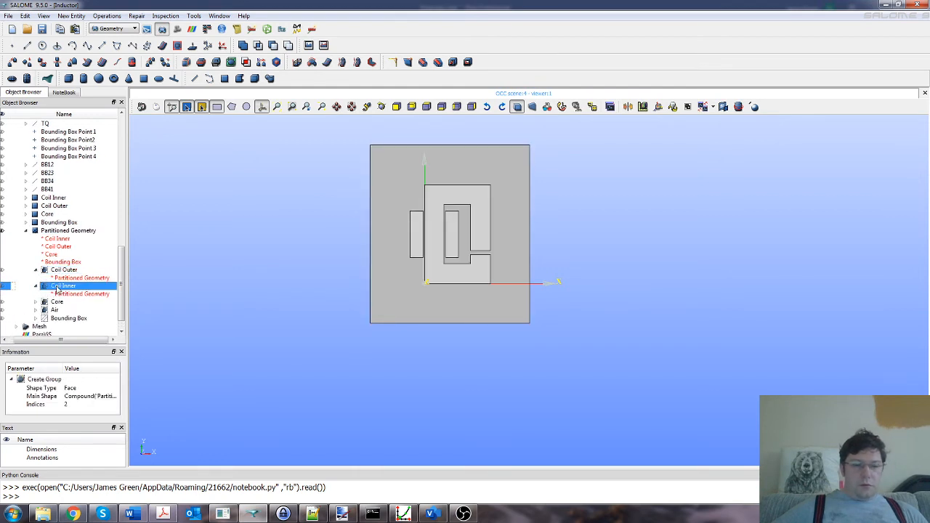
left_click(35, 319)
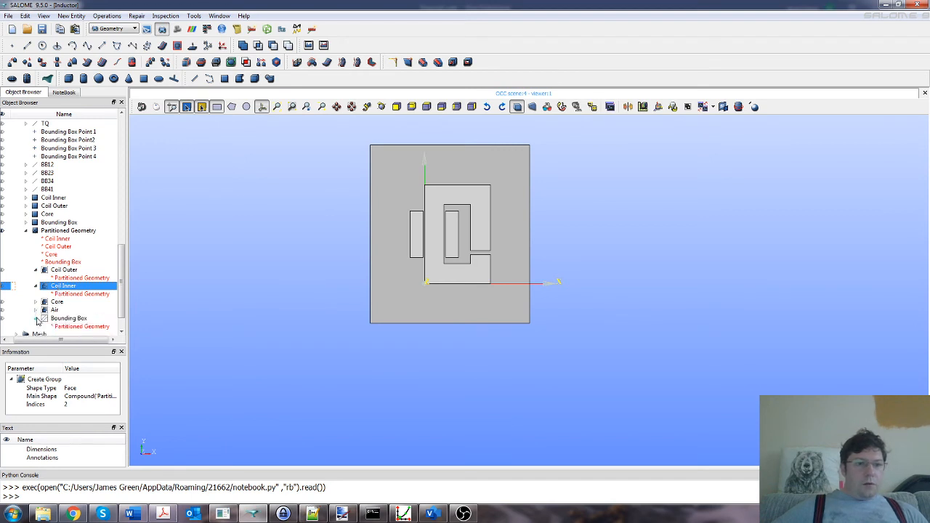
scroll(61, 292, "down", 1)
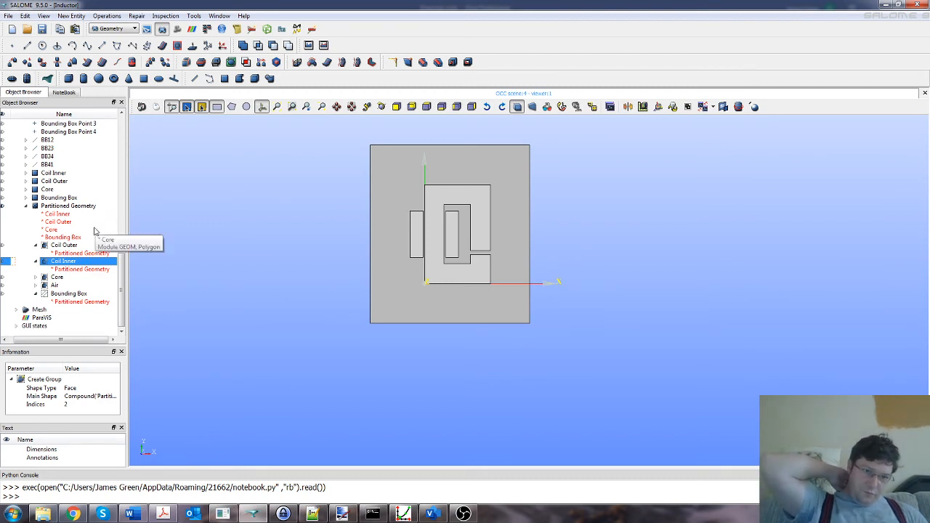
left_click(62, 247)
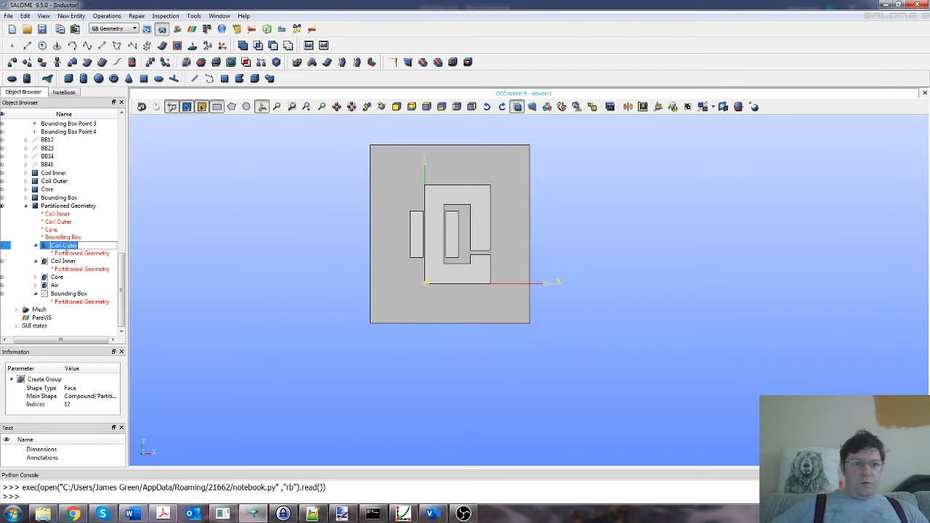
right_click(62, 250)
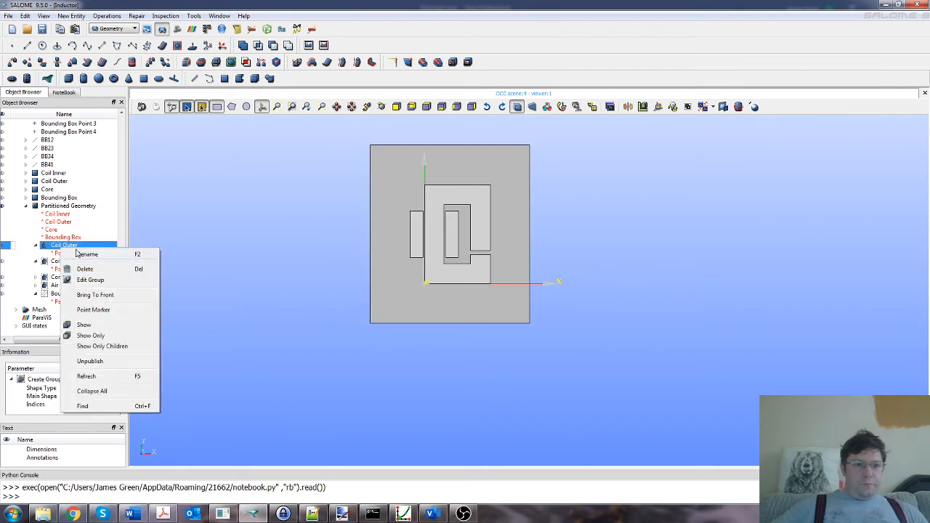
left_click(45, 254)
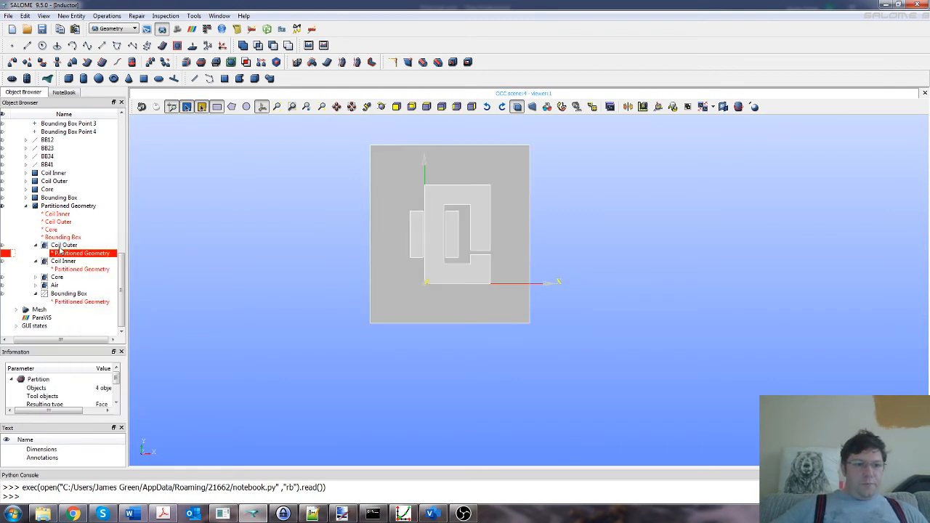
left_click(61, 247)
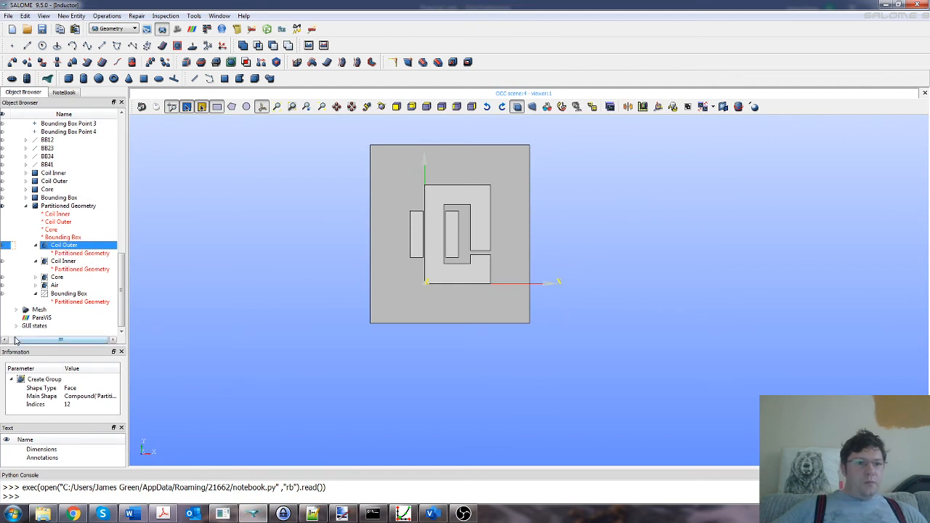
left_click_drag(16, 341, 13, 340)
- Open the study VideoInductor.hdf without saving the Inductor study, and accept resetting the current visualization
left_click(28, 31)
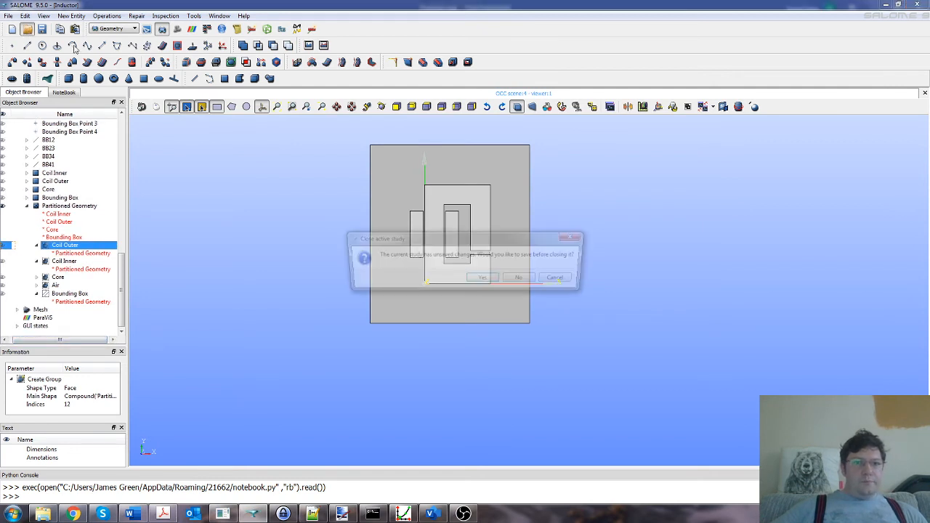
left_click(521, 280)
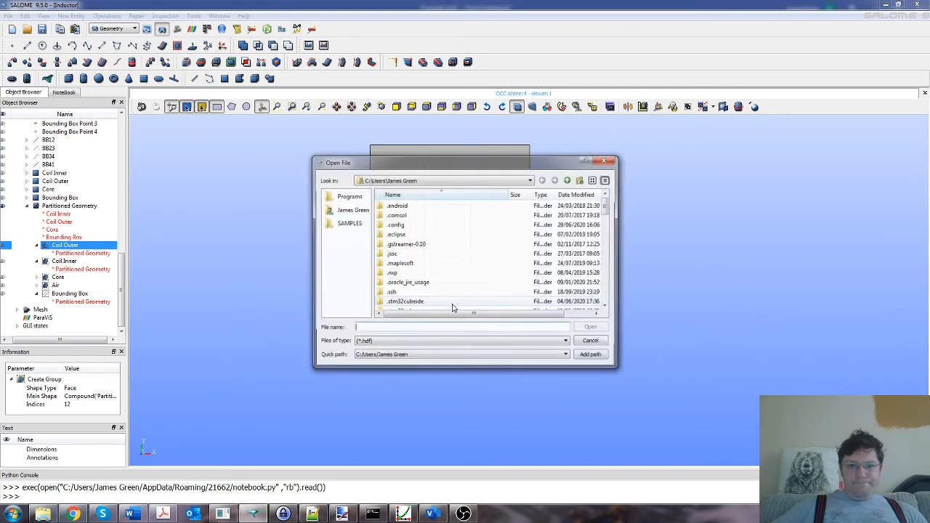
left_click_drag(608, 207, 608, 301)
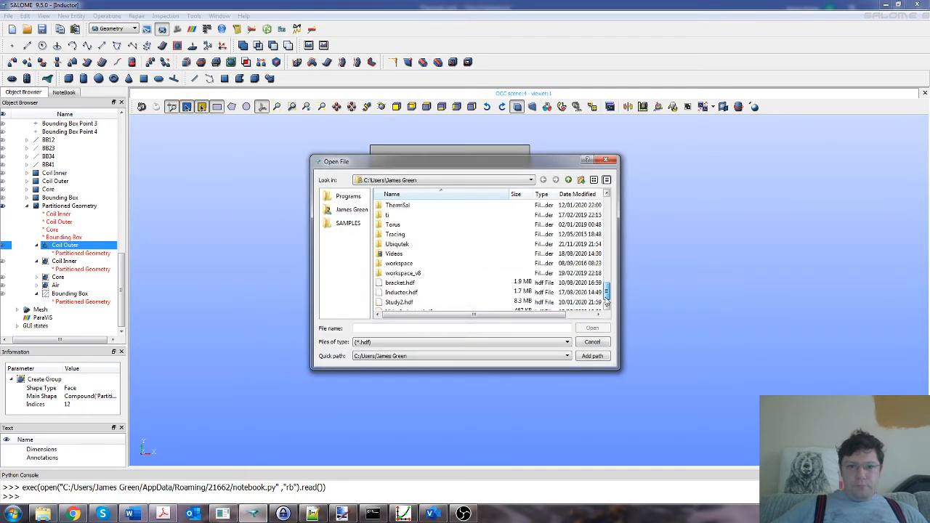
left_click(608, 310)
left_click(425, 303)
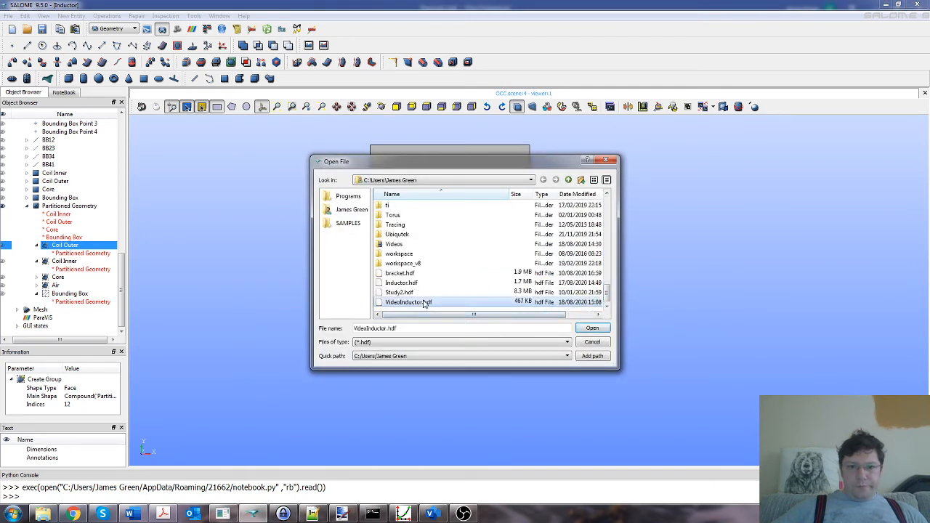
left_click(592, 328)
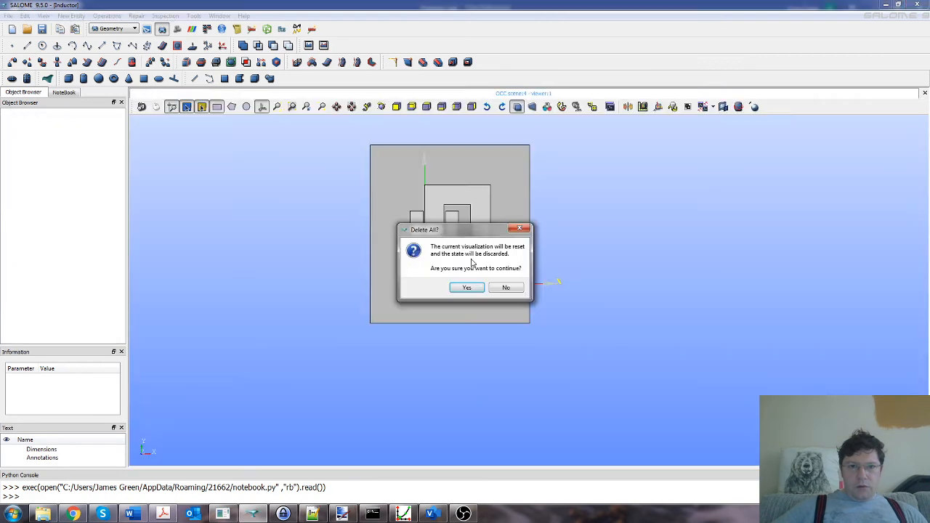
left_click(474, 287)
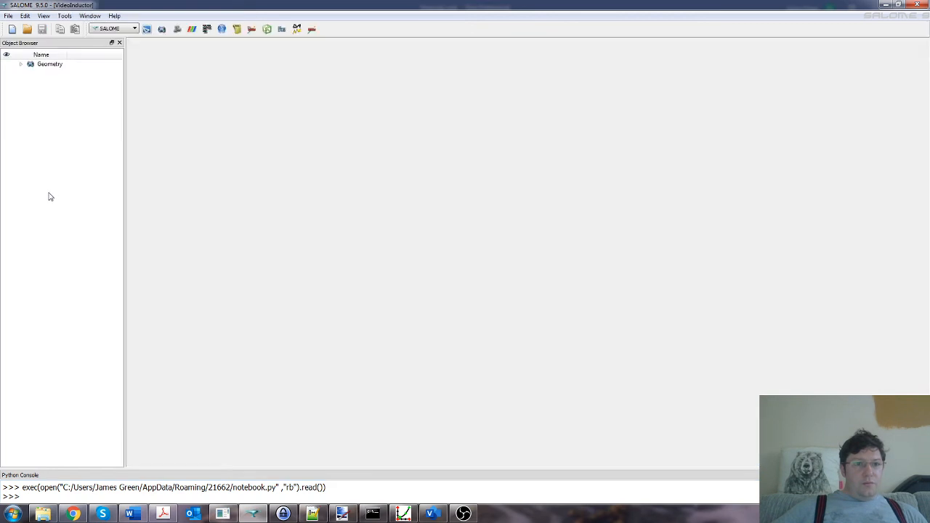
- Activate the Geometry module for the VideoInductor study and expand its geometry objects
left_click(111, 29)
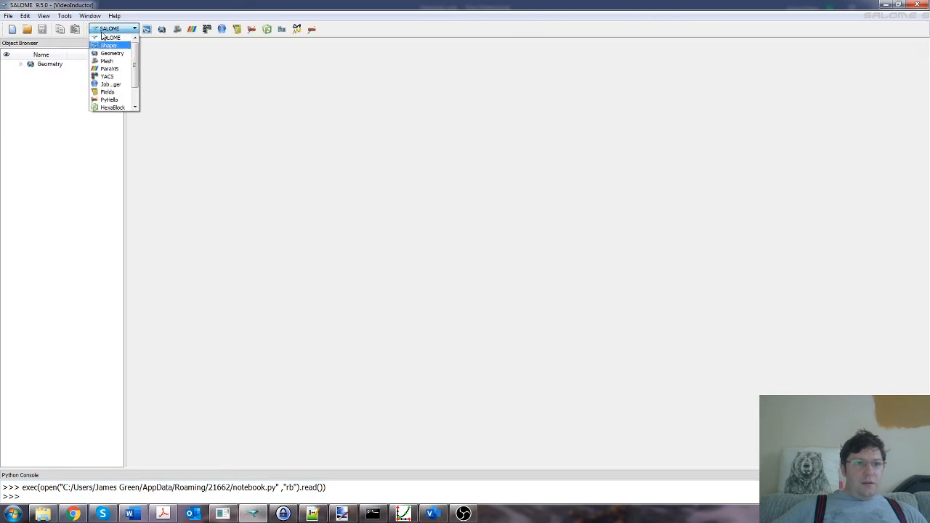
left_click(109, 49)
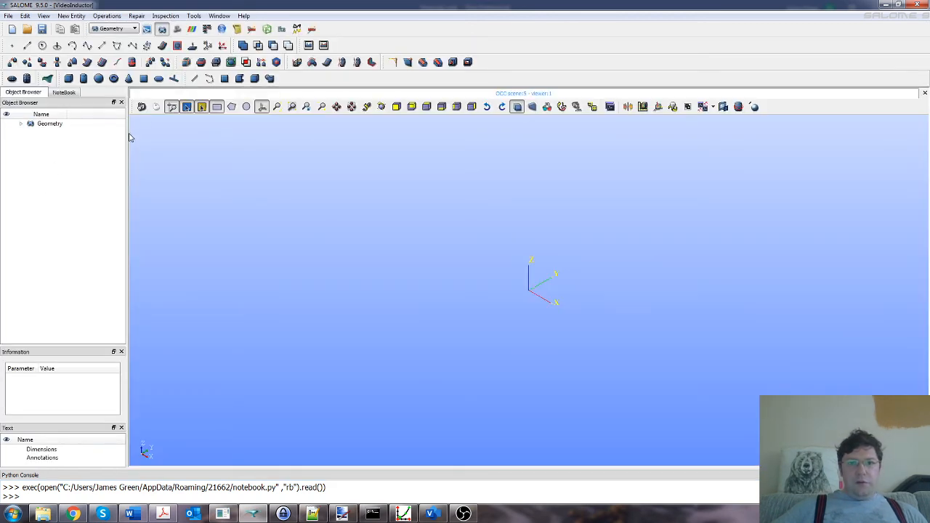
left_click(20, 124)
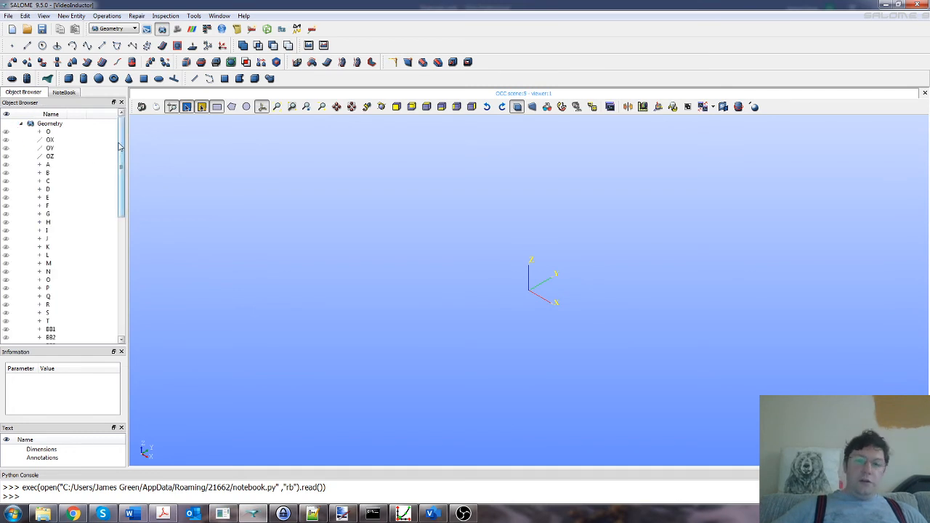
- Display the Final Problem partition in top view and expand its contents in the object tree
left_click_drag(121, 146, 134, 295)
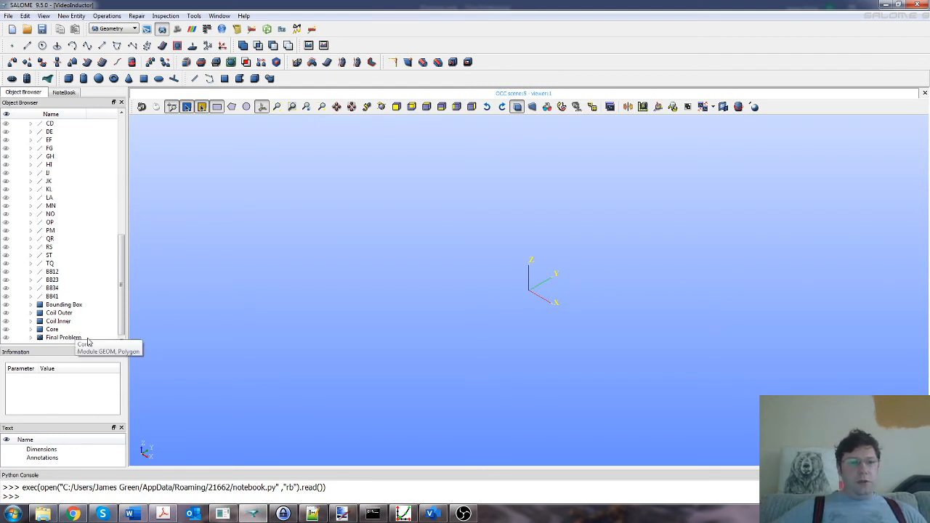
left_click(39, 339)
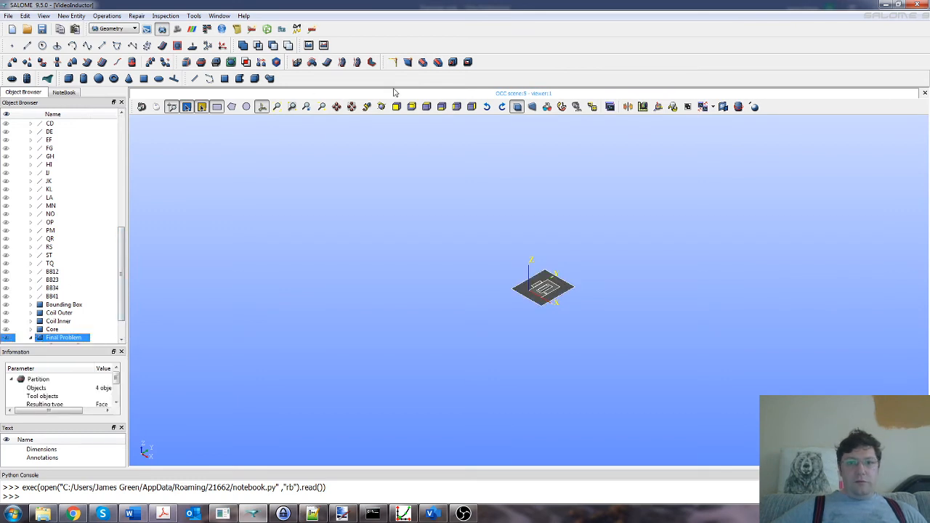
left_click(441, 107)
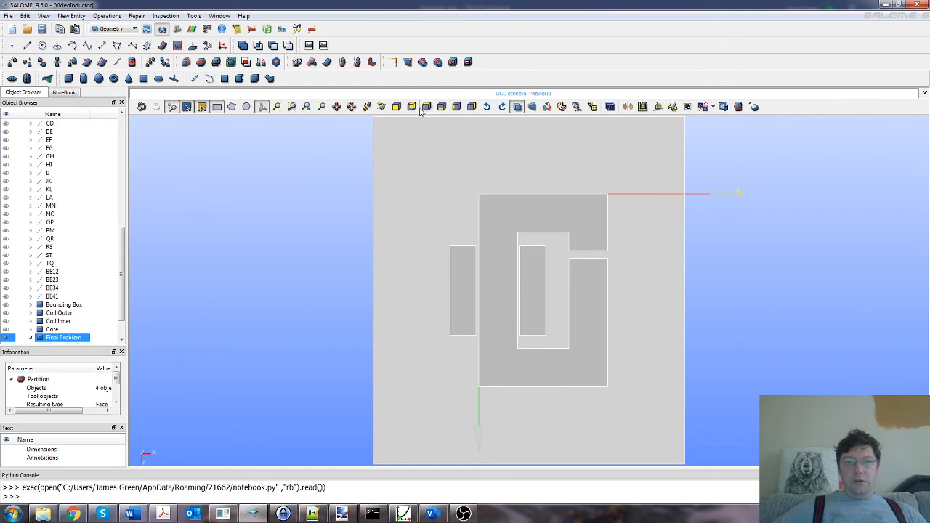
left_click(423, 109)
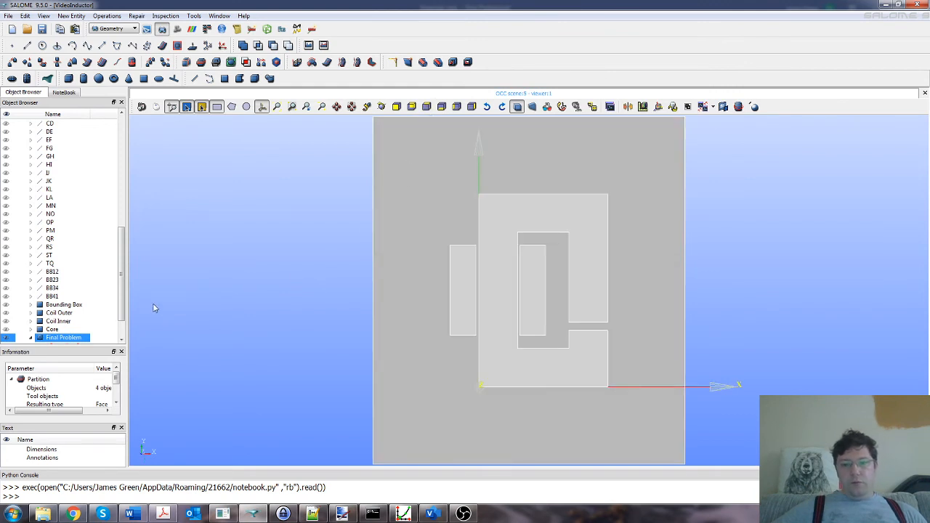
scroll(123, 271, "down", 2)
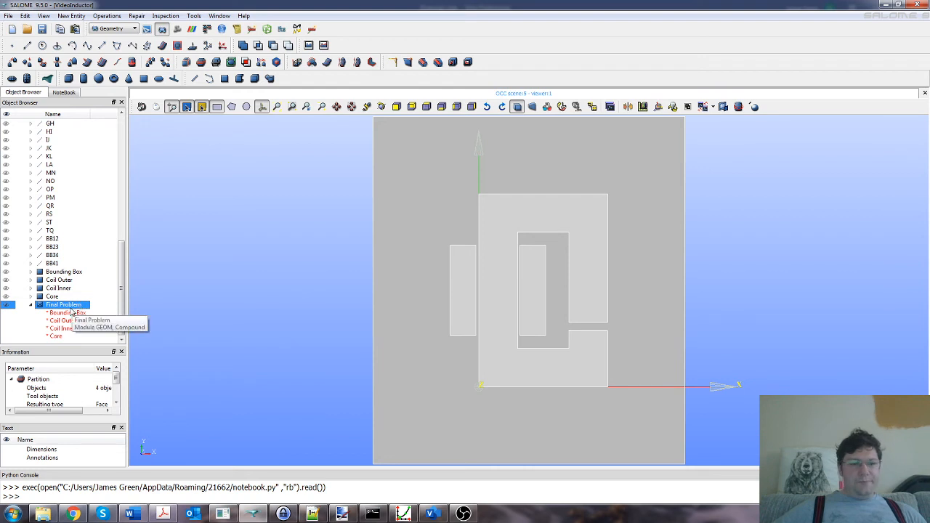
- Start a new group with the Final Problem partition as main shape and name it Coil Inner
left_click(70, 18)
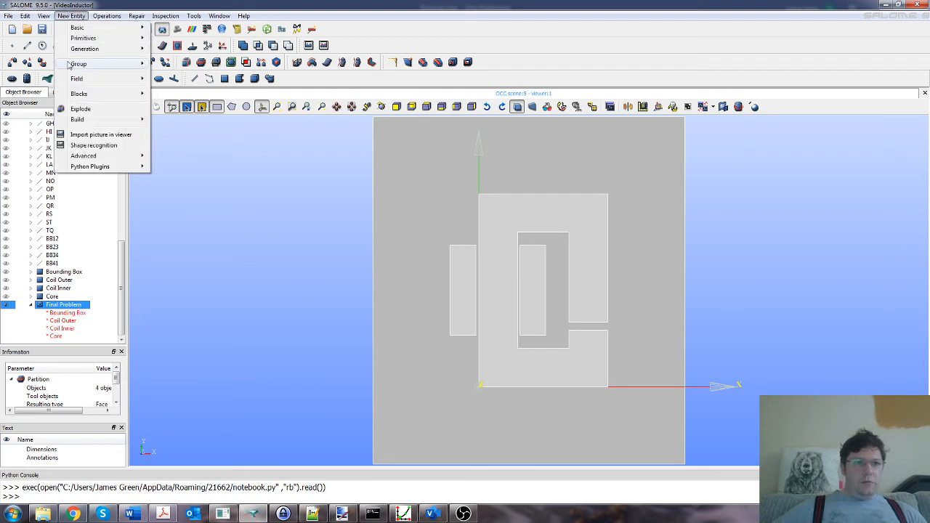
mouse_move(74, 66)
left_click(180, 65)
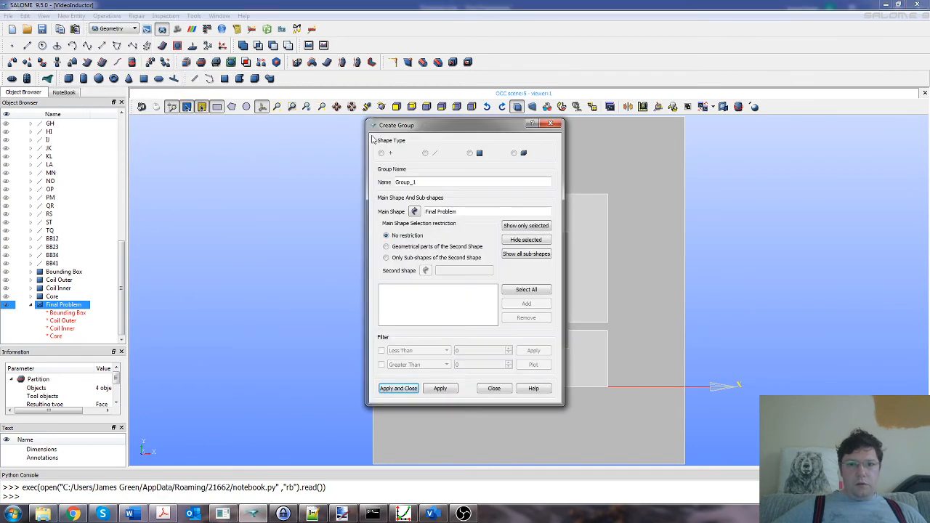
left_click_drag(419, 129, 206, 147)
left_click_drag(214, 200, 171, 201)
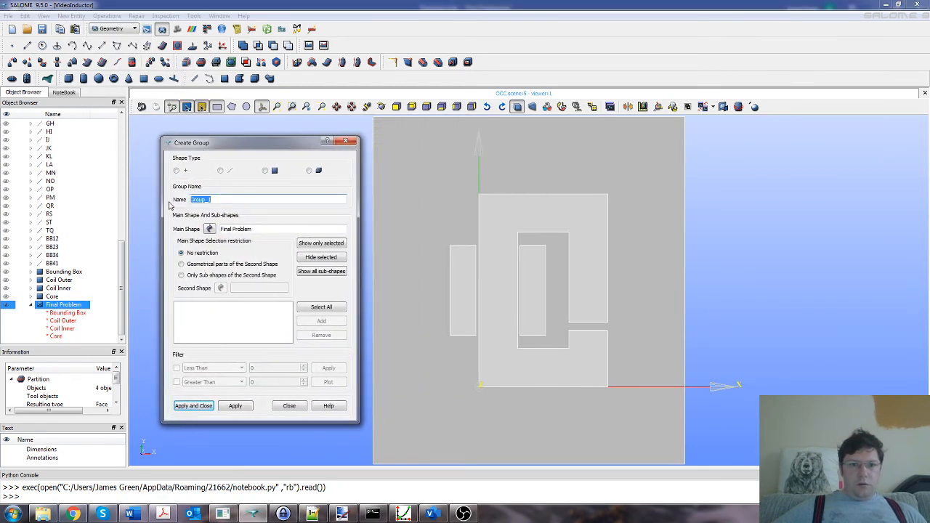
type("C")
type("oil")
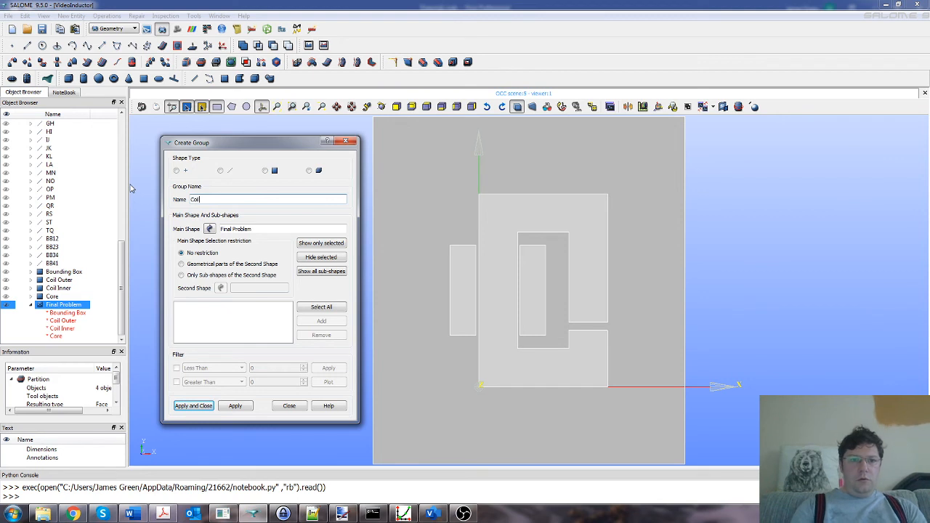
type(" Inner")
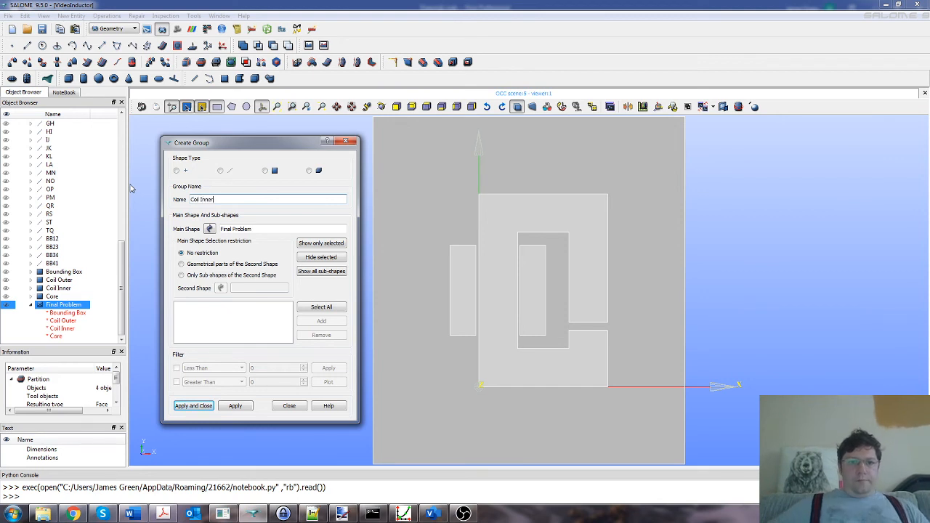
- Set the Coil Inner group to face type and create it from the narrow rectangular face inside the core's window
left_click(264, 170)
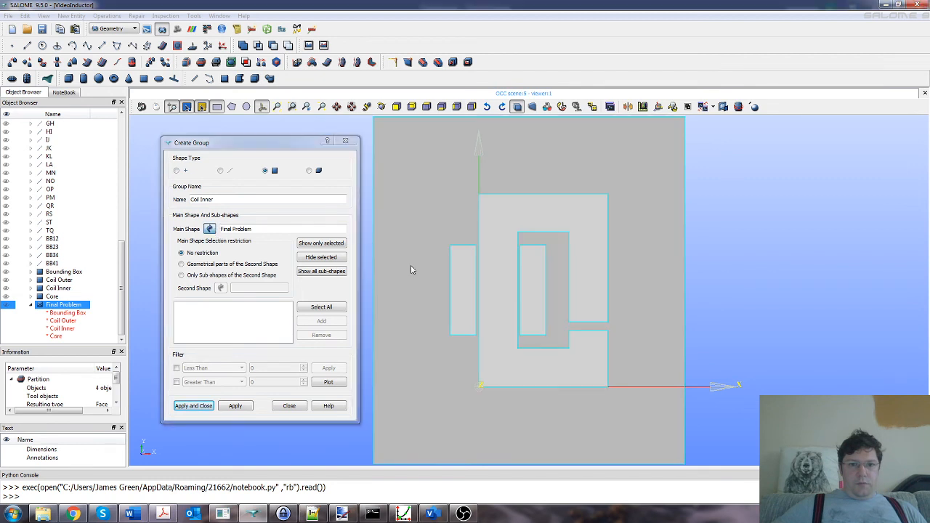
left_click(210, 229)
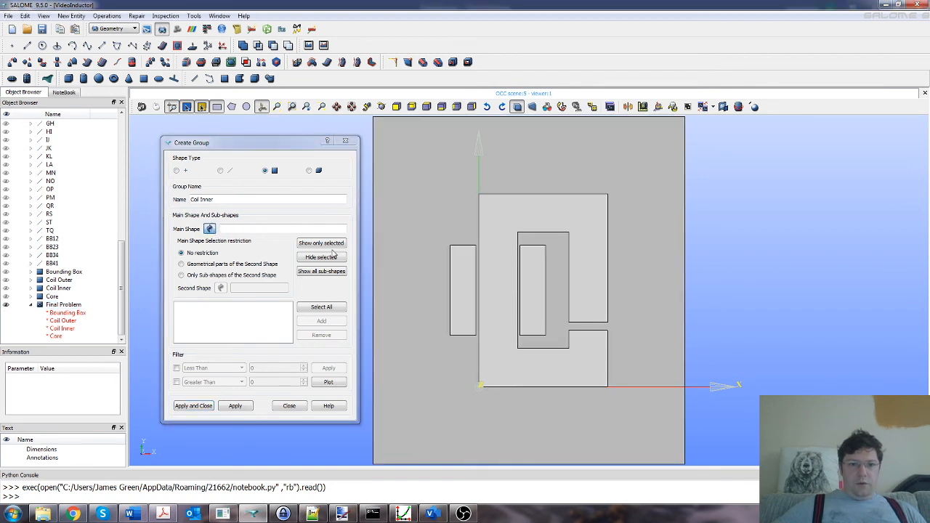
left_click(210, 230)
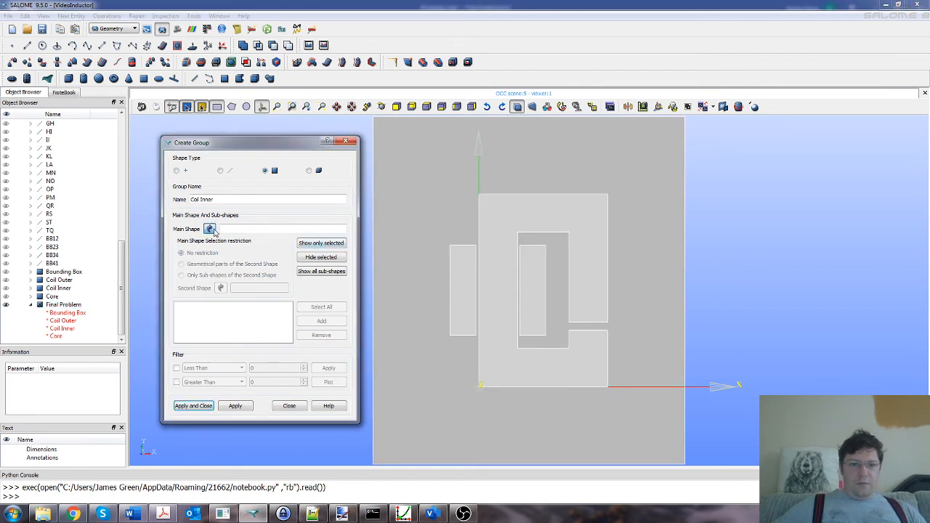
left_click(75, 304)
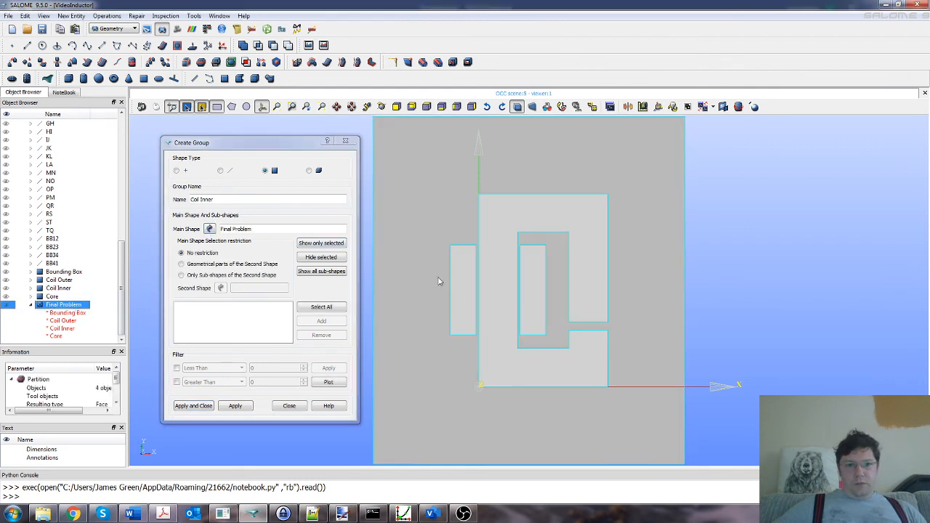
left_click(532, 284)
left_click(331, 308)
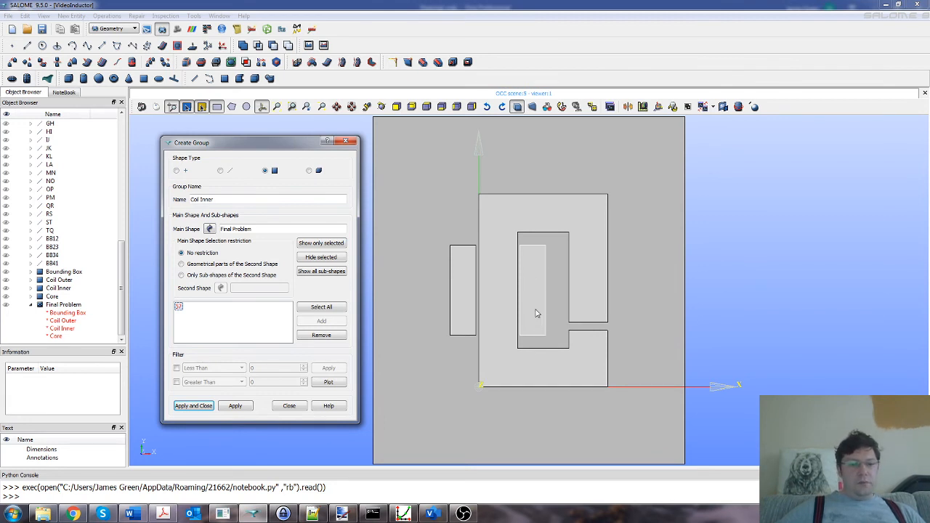
left_click(190, 406)
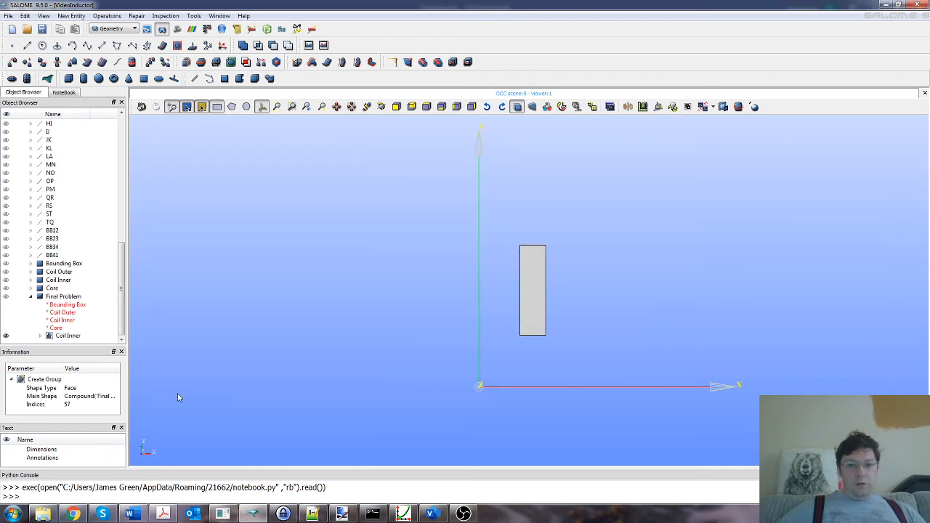
- Redisplay Final Problem with the Coil Inner group hidden, and start a new group on the partition named Coil Outer
left_click(6, 297)
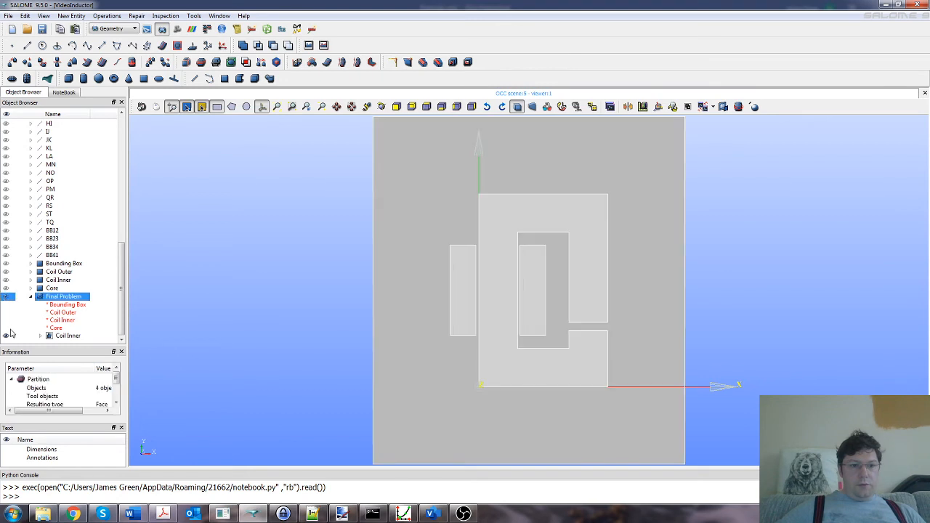
left_click(5, 337)
left_click(47, 297)
left_click(78, 15)
mouse_move(85, 64)
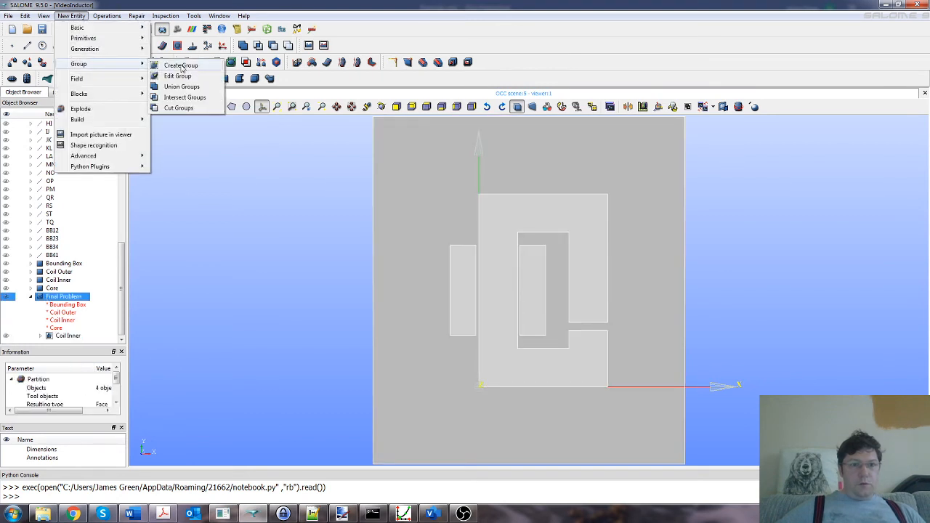
left_click(182, 67)
left_click_drag(471, 129, 297, 141)
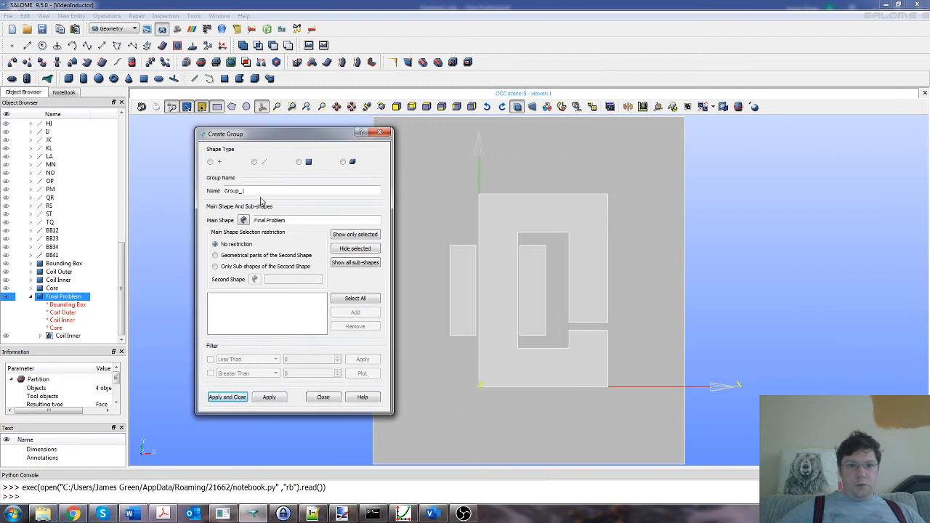
left_click_drag(258, 191, 181, 187)
type("Coi")
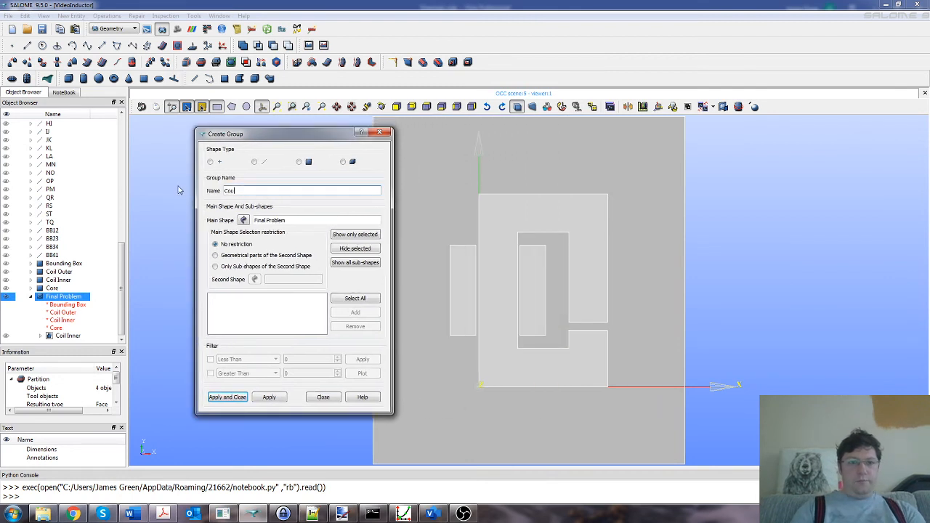
type("l Ou")
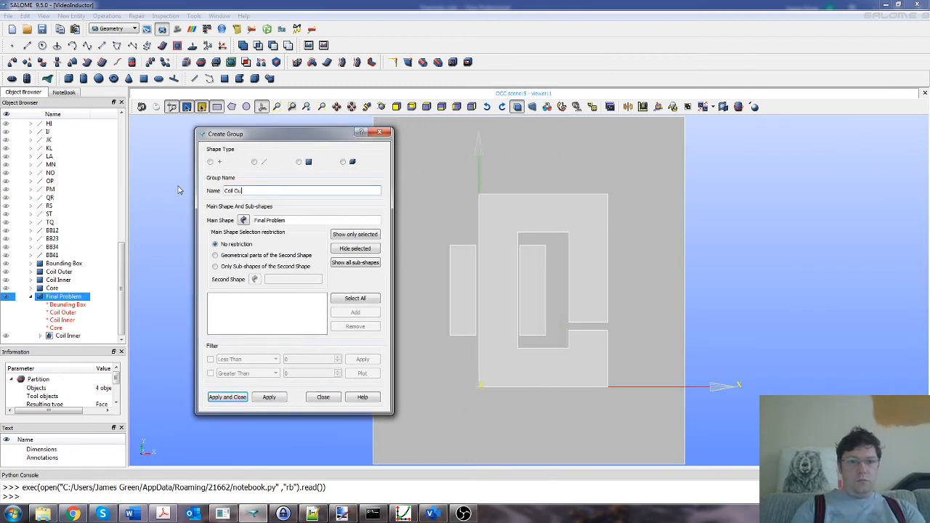
type("ter")
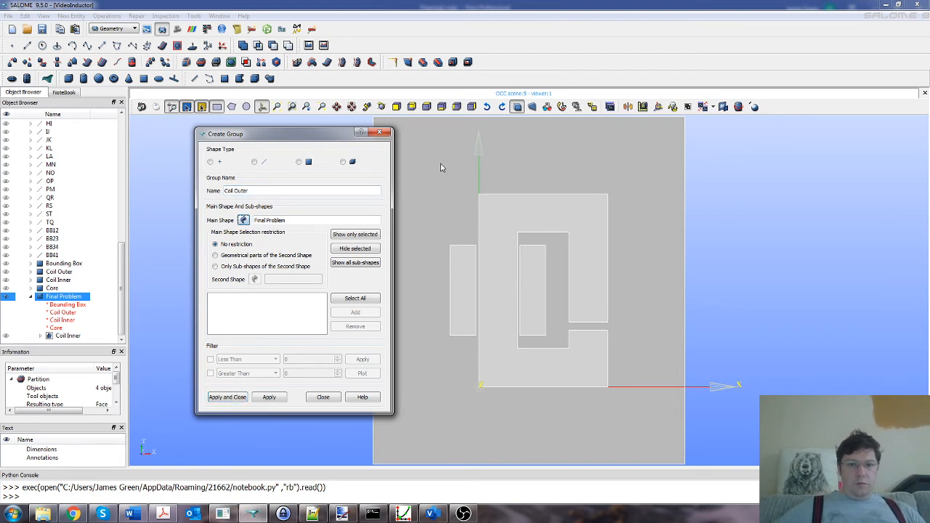
- Set the Coil Outer group to face type and create it from the narrow rectangular face outside the core
left_click(299, 162)
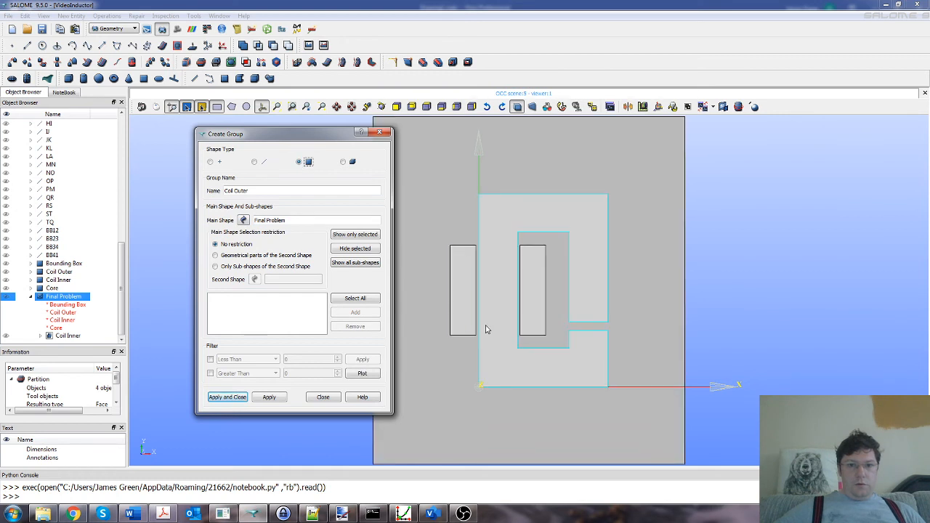
left_click(463, 295)
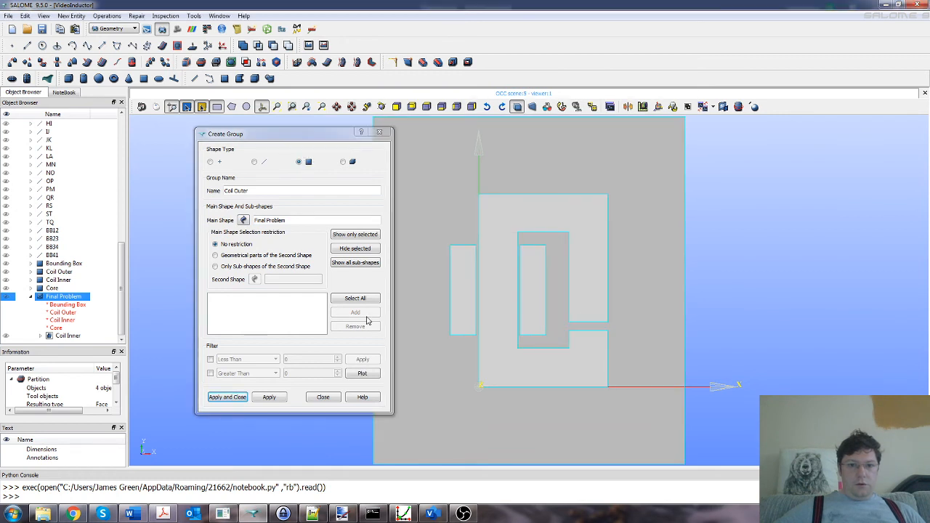
left_click(243, 220)
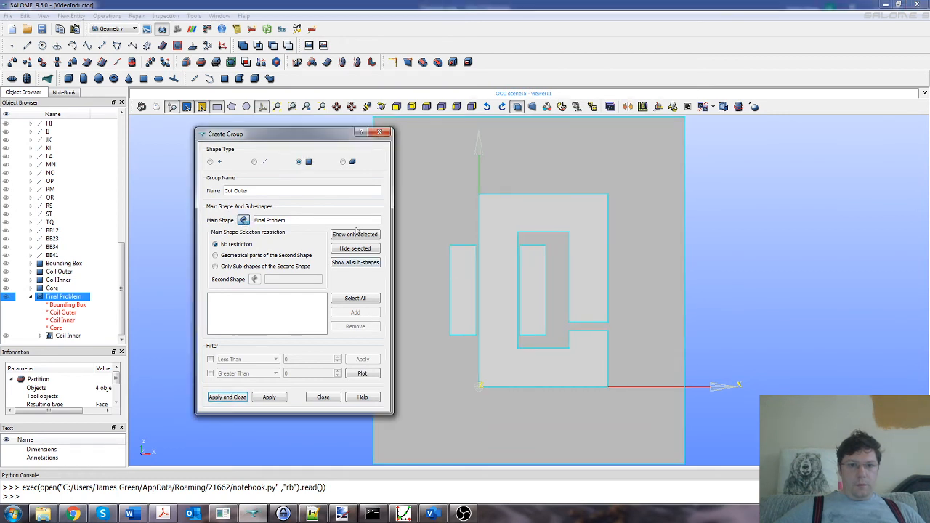
left_click(59, 297)
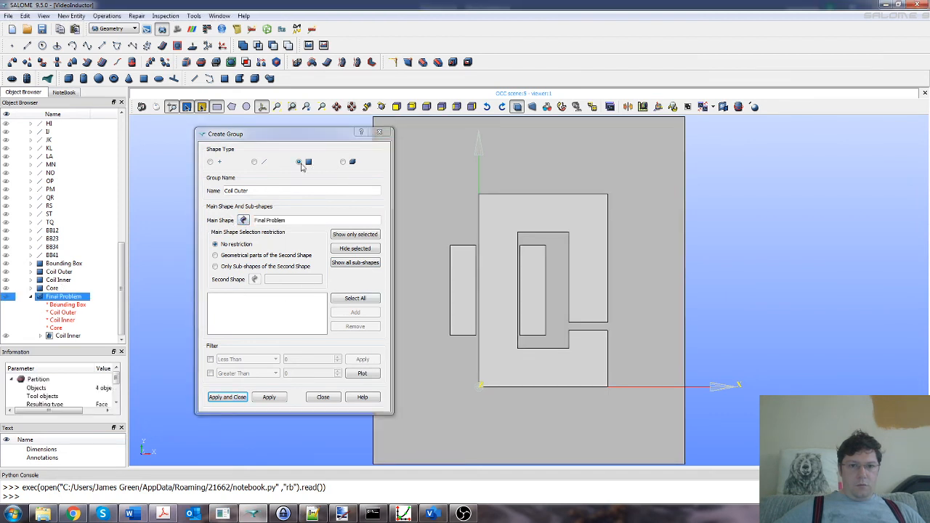
left_click(305, 162)
left_click(462, 291)
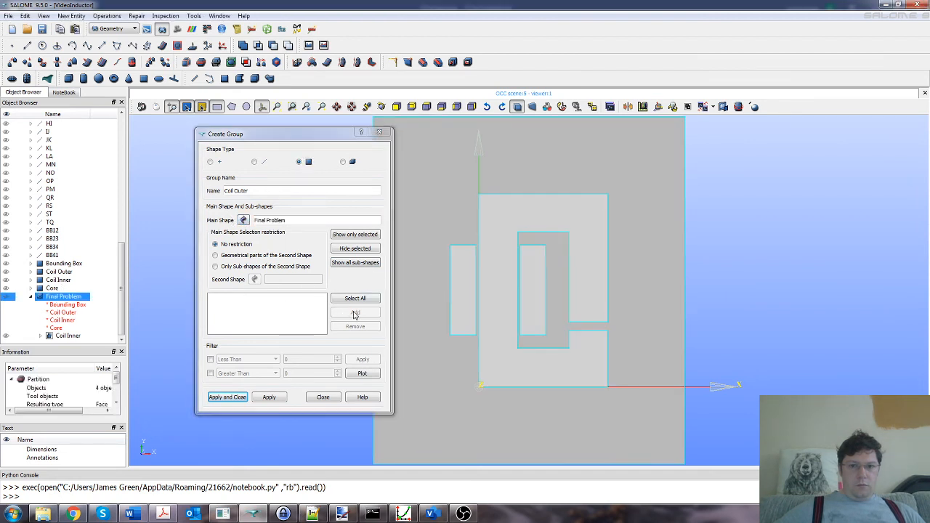
left_click(461, 295)
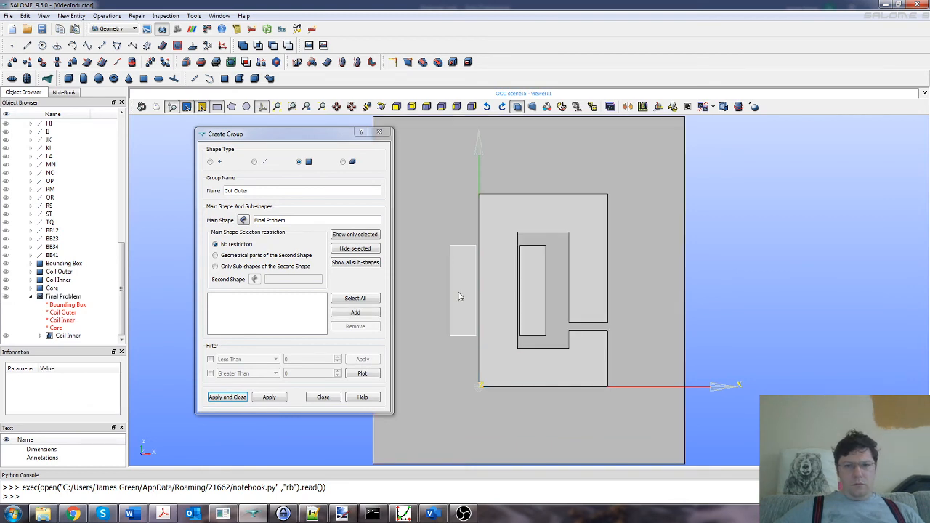
left_click(367, 316)
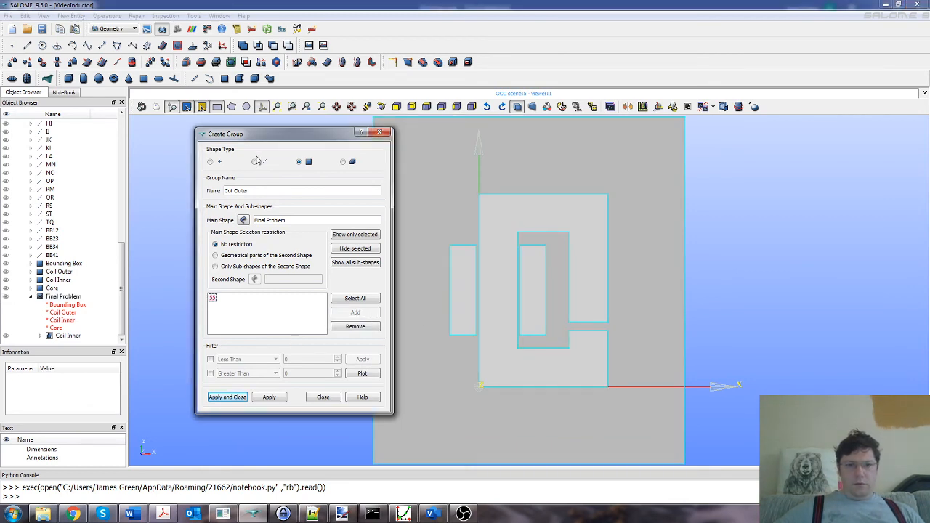
left_click(456, 293)
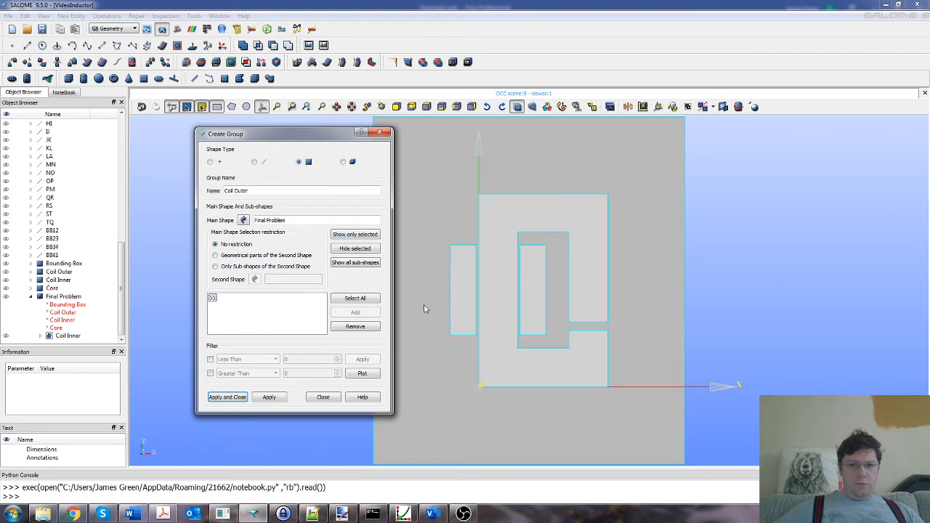
left_click(241, 395)
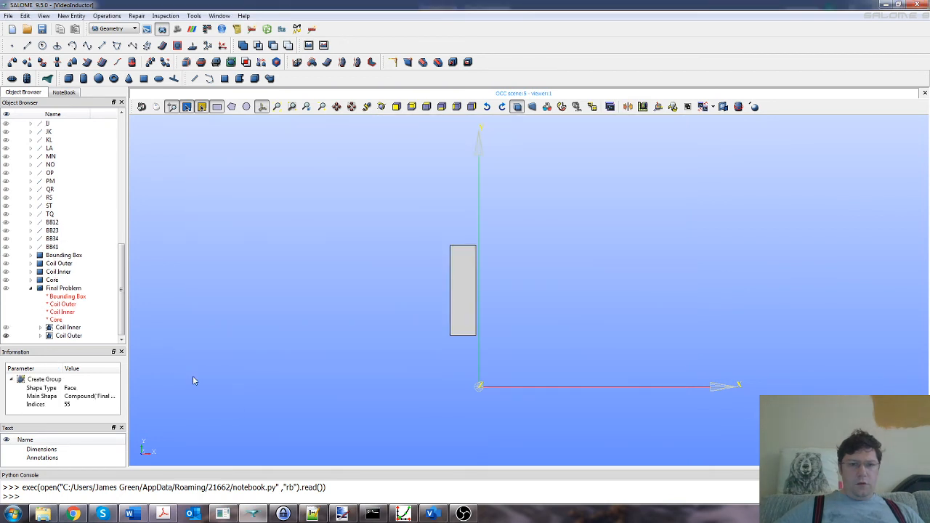
- Hide the Coil Outer group, redisplay Final Problem, and start a new group on the partition named Air
left_click(6, 336)
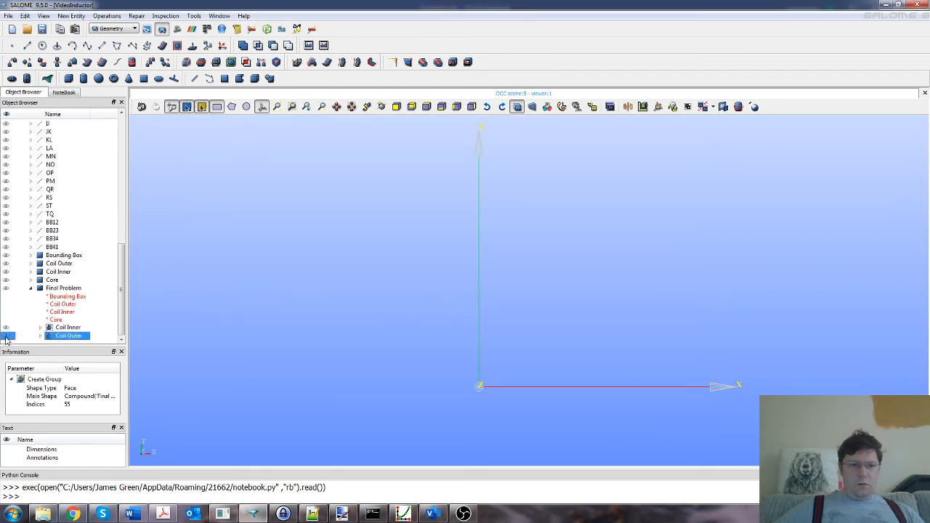
left_click(7, 289)
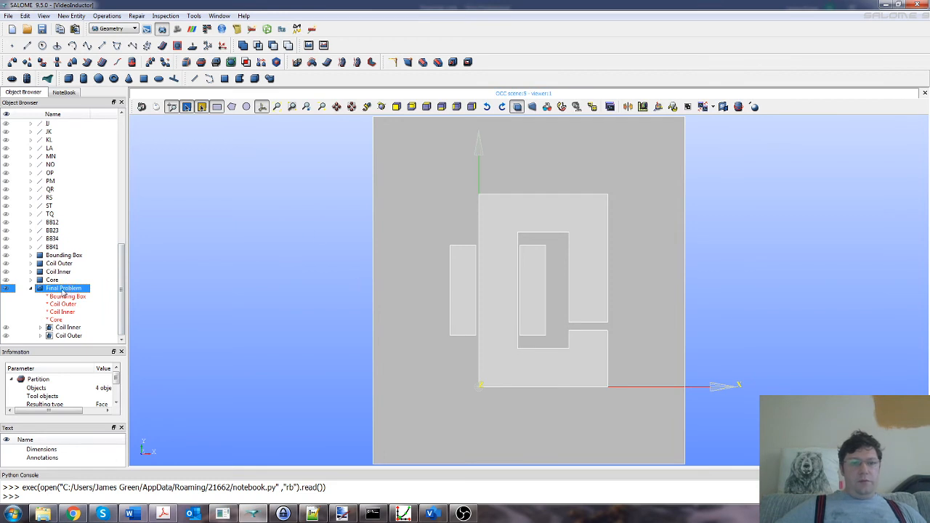
left_click(72, 15)
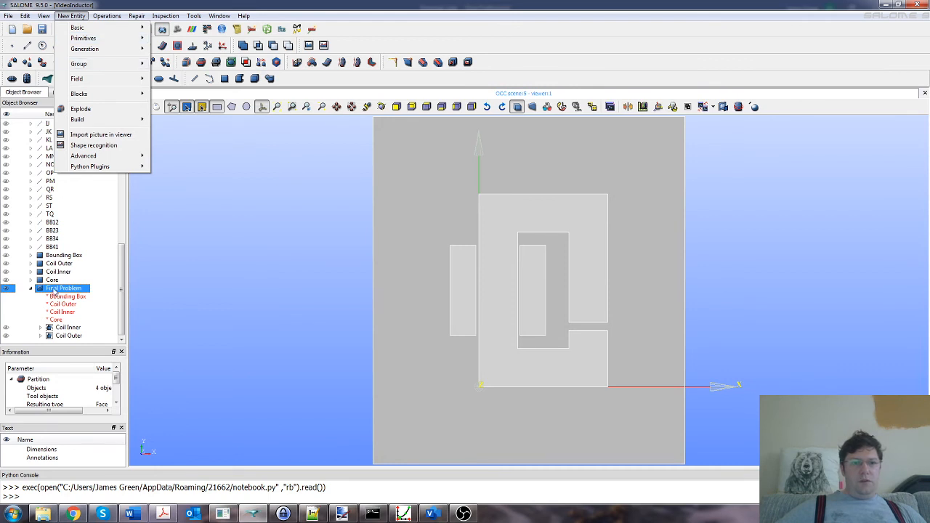
mouse_move(84, 68)
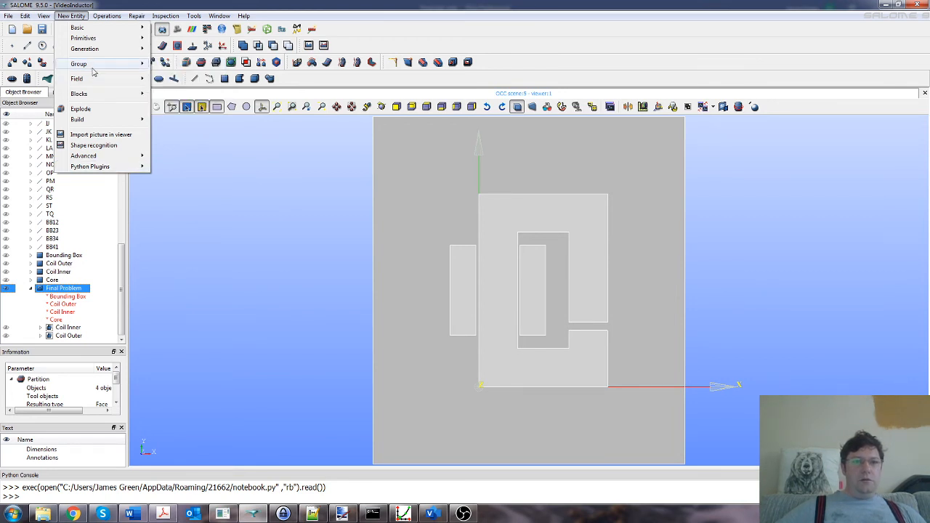
left_click(154, 66)
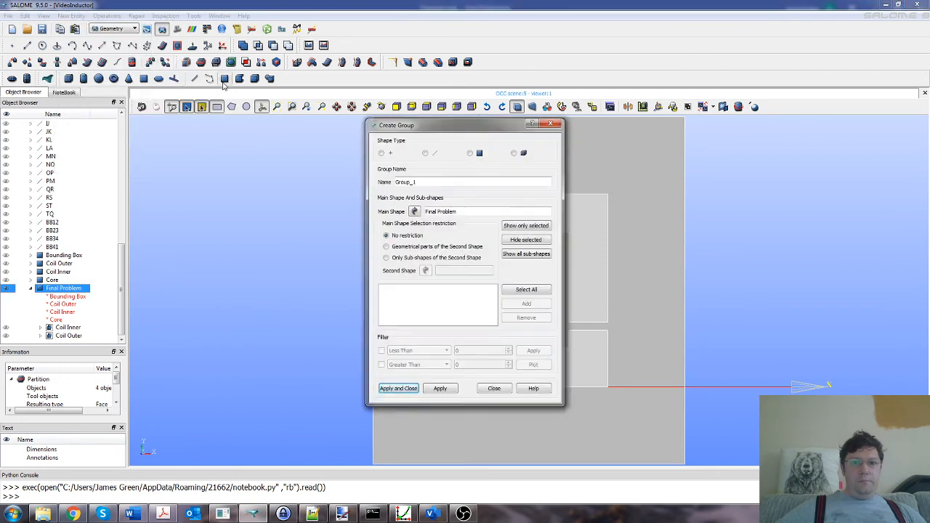
left_click_drag(438, 136, 242, 136)
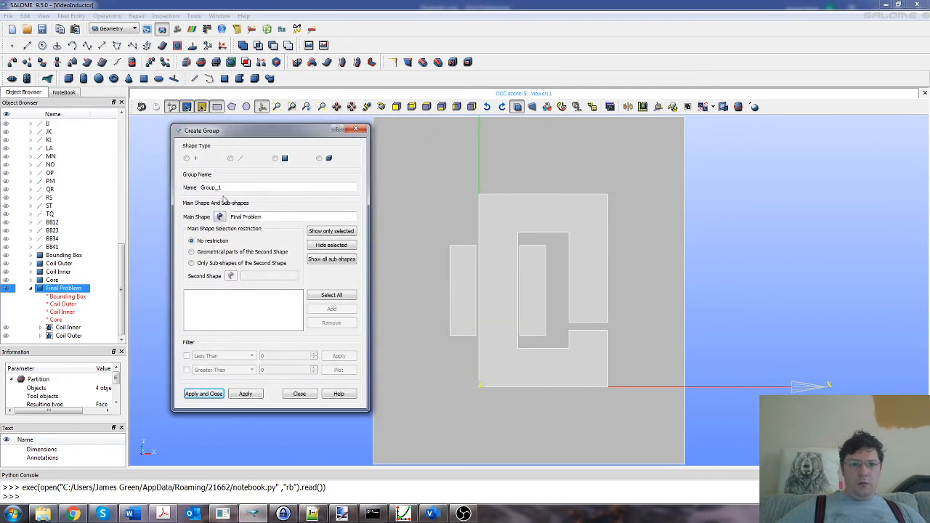
double_click(221, 187)
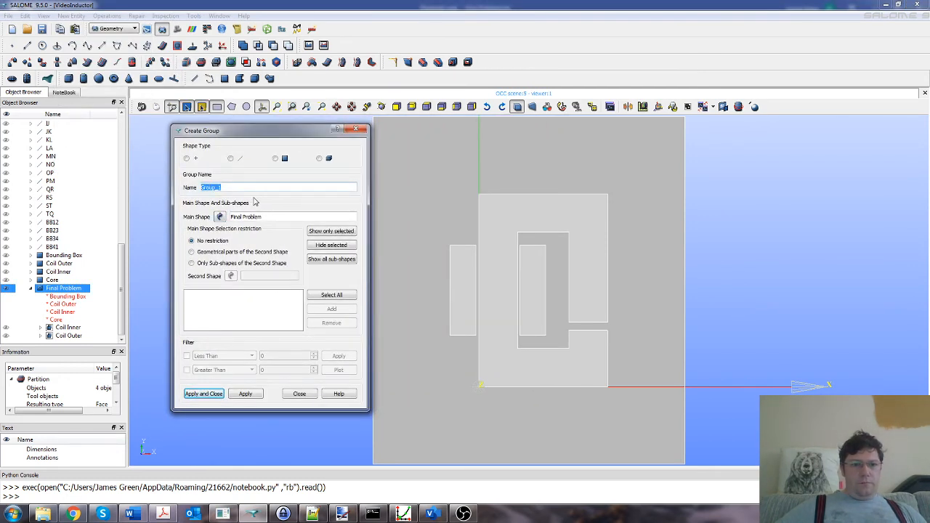
left_click_drag(260, 131, 223, 127)
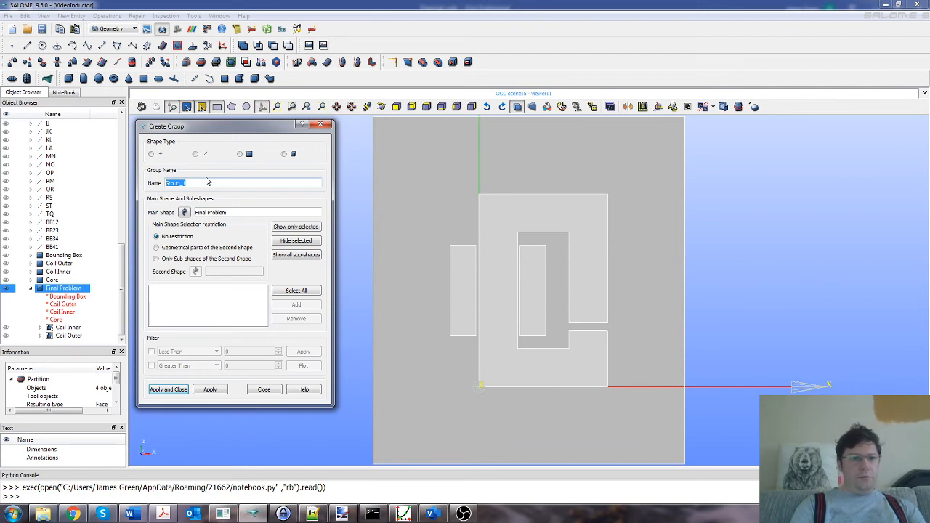
type("Air")
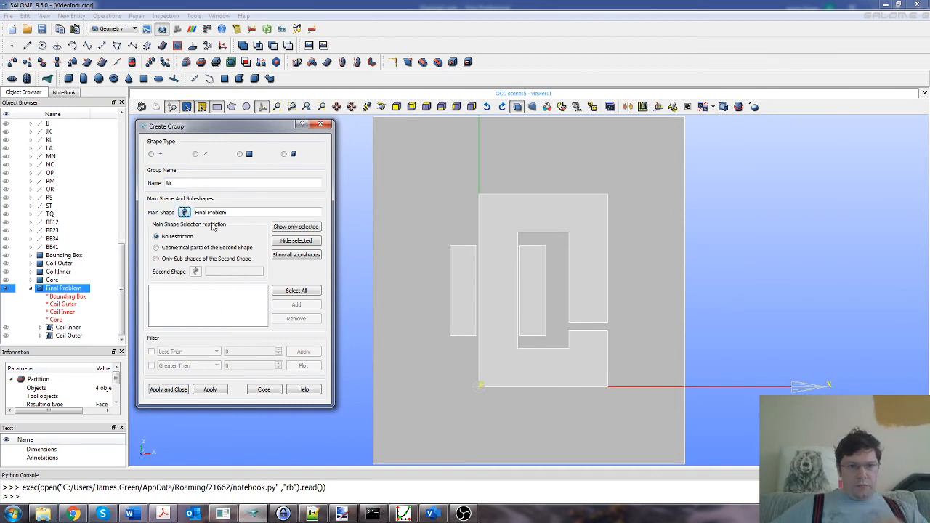
- Set the Air group to face type and create it from the large face surrounding the core and coils
left_click(185, 213)
left_click(79, 289)
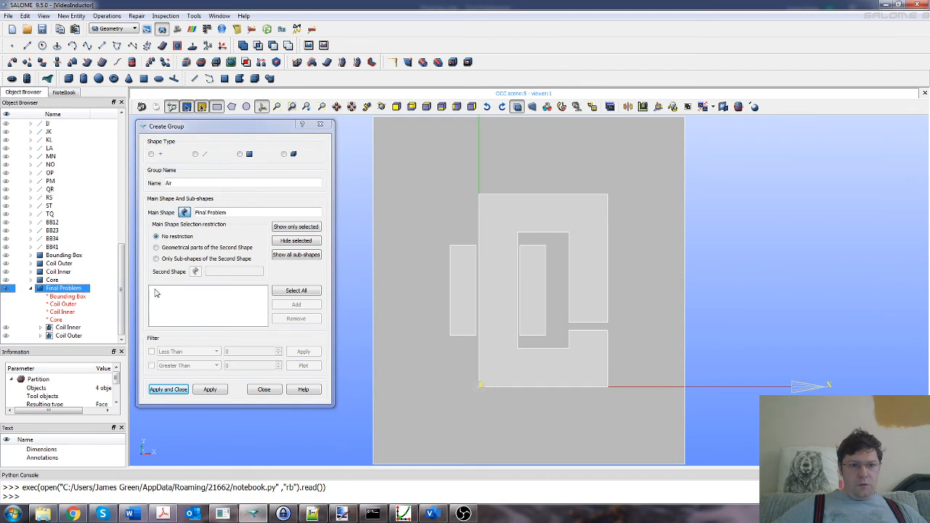
left_click(714, 264)
left_click(662, 263)
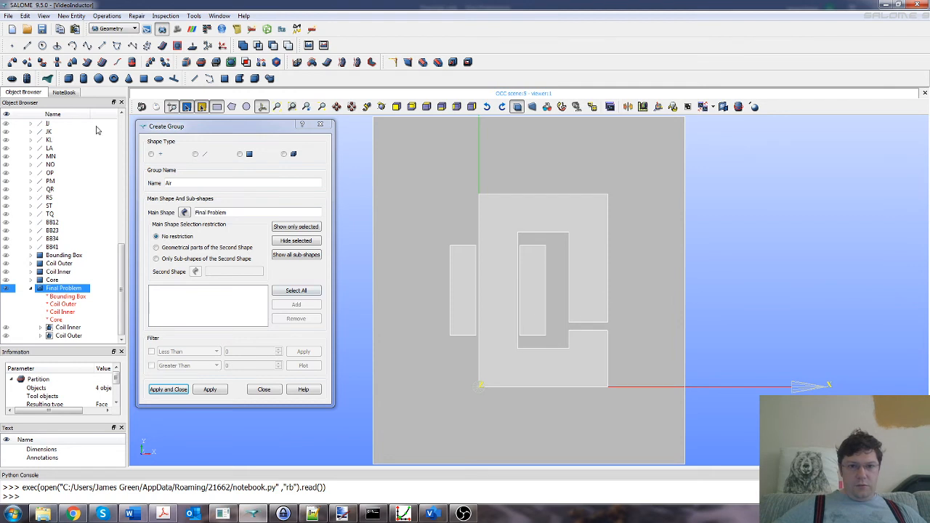
left_click(240, 154)
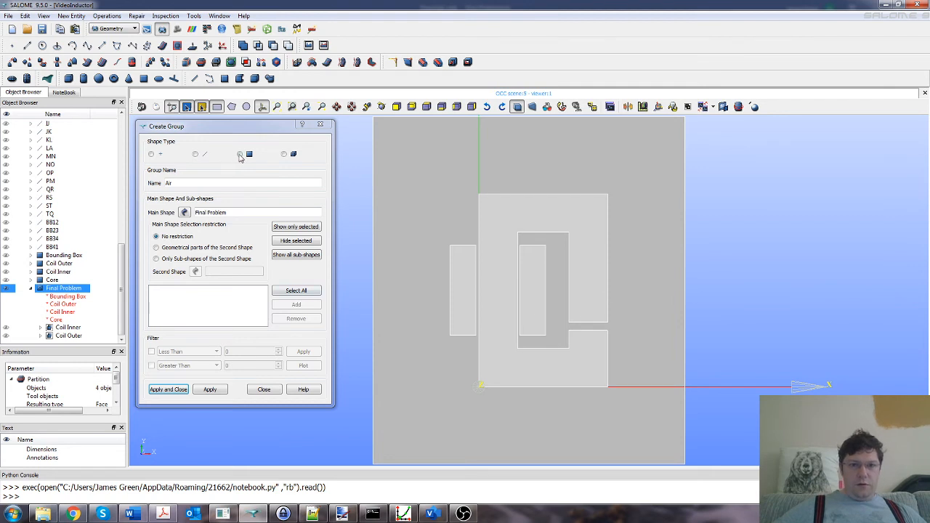
left_click(540, 278)
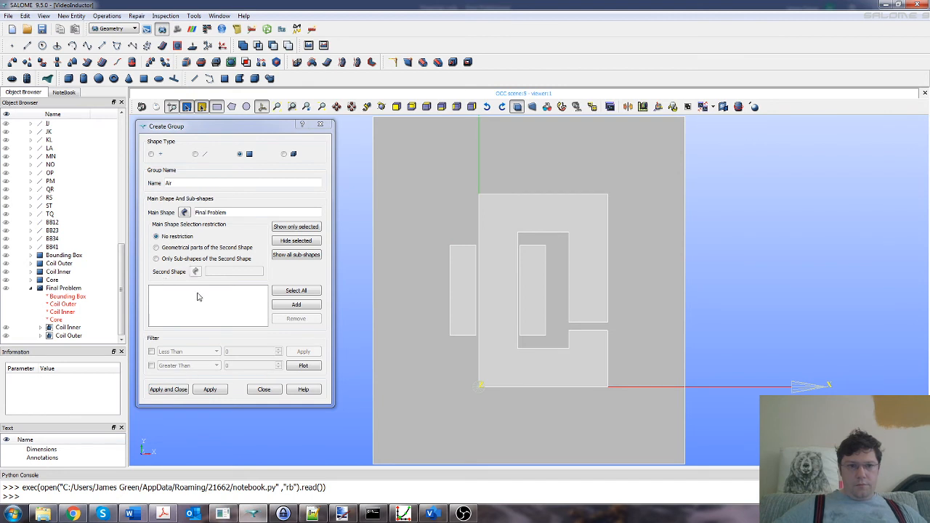
left_click(295, 305)
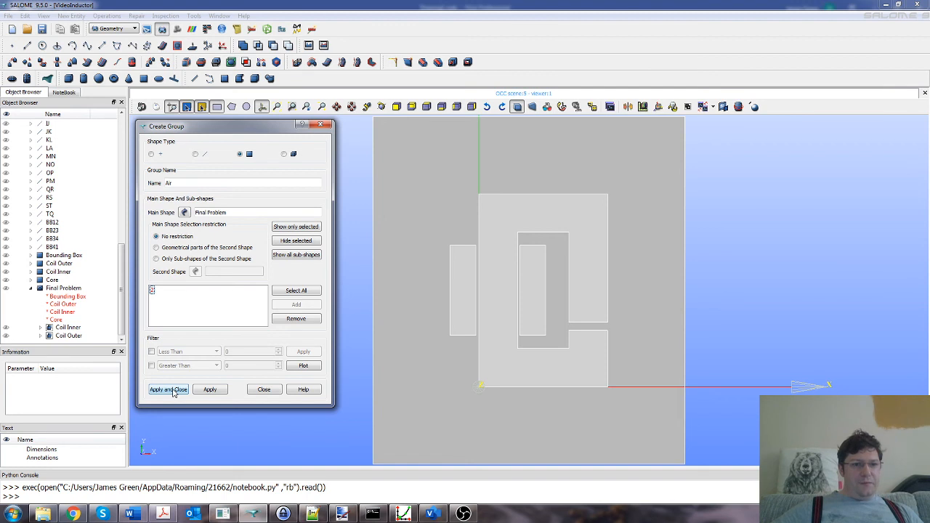
left_click(172, 391)
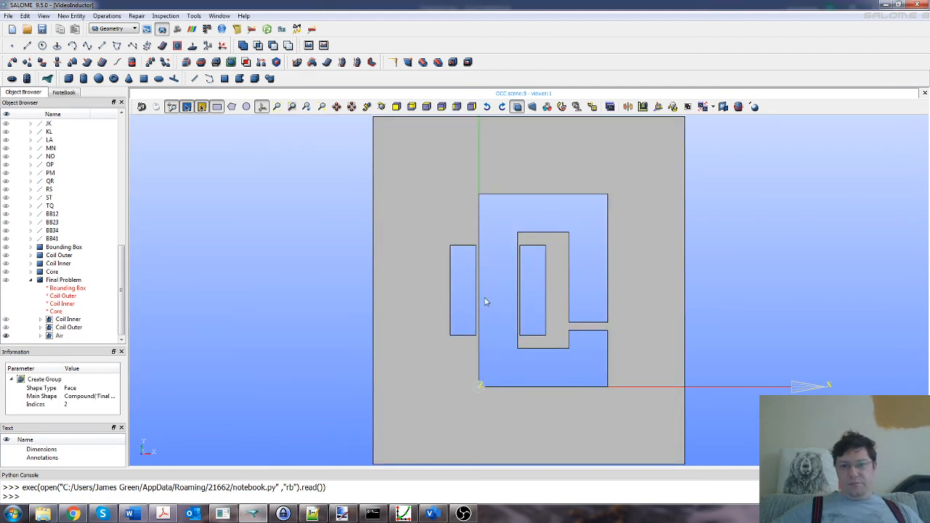
right_click_drag(361, 295, 293, 270, "ctrl")
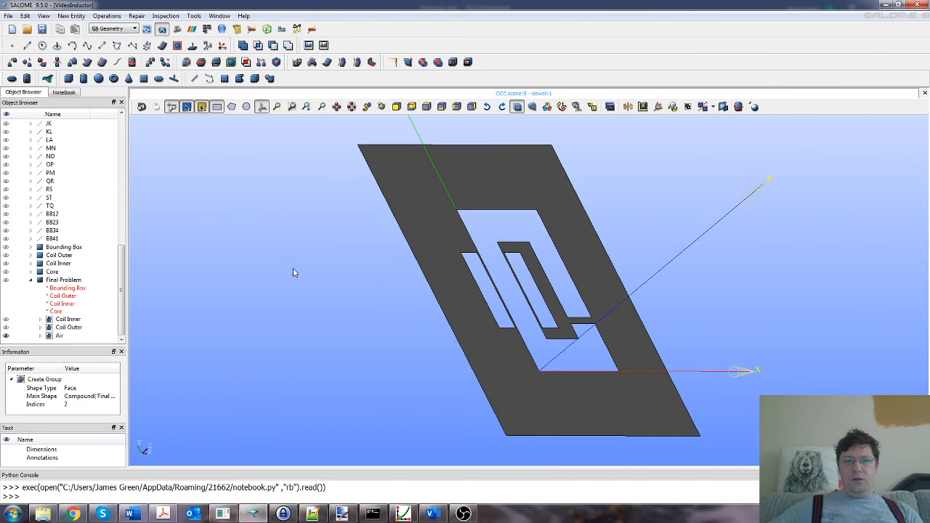
left_click(351, 107)
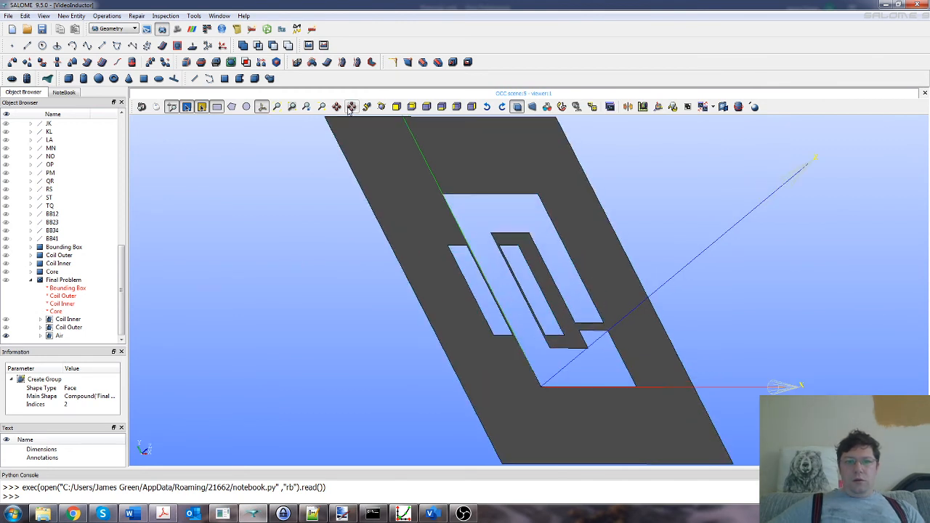
left_click(441, 107)
left_click(427, 108)
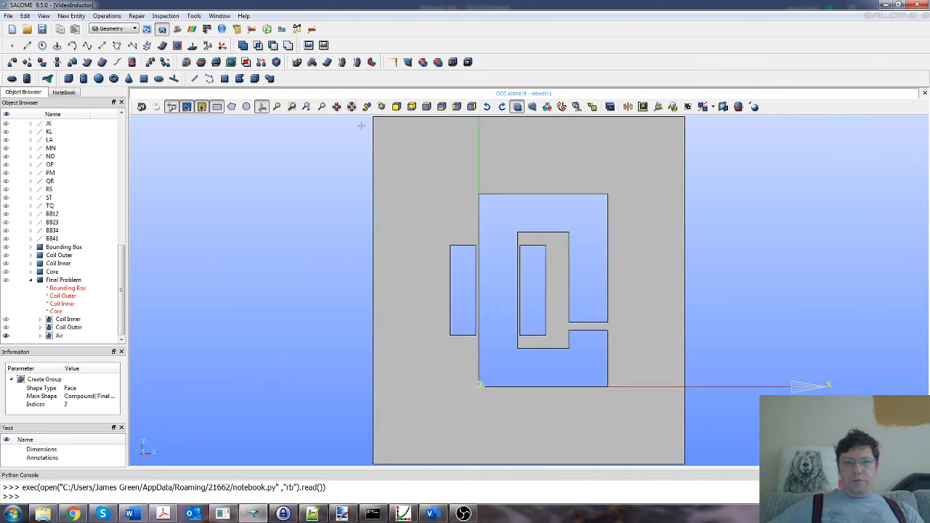
- Hide the Air group and redisplay the Final Problem partition
scroll(441, 247, "down", 2)
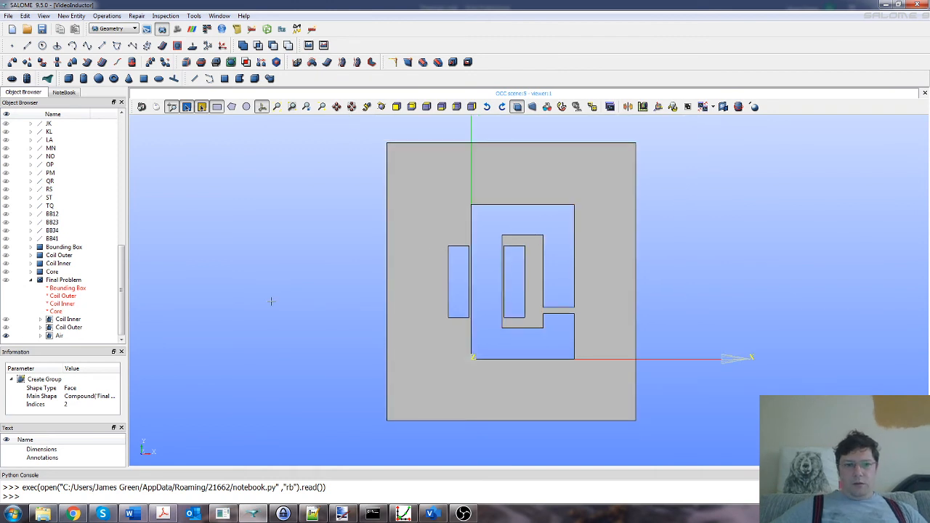
left_click(6, 337)
left_click(6, 280)
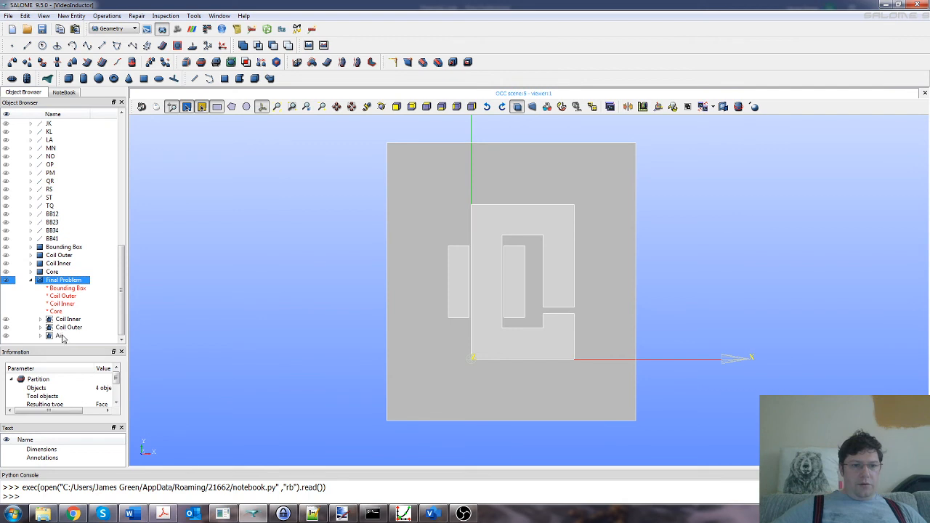
- Start a new face-type group named Core on the Final Problem partition
left_click(71, 15)
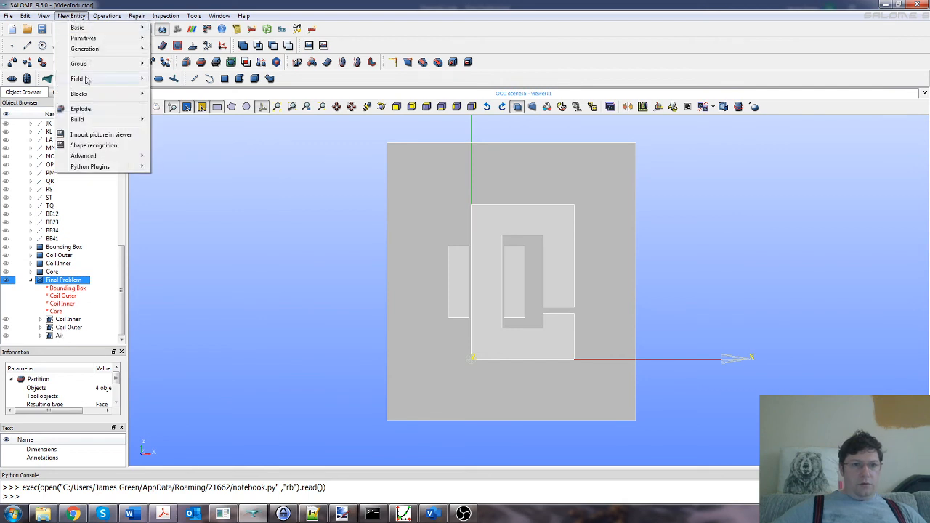
mouse_move(86, 64)
left_click(186, 65)
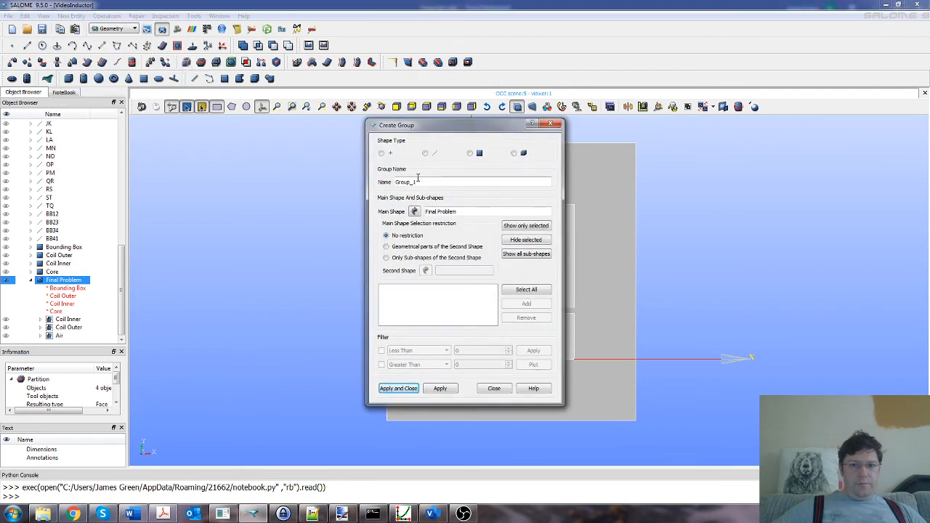
left_click_drag(436, 129, 254, 134)
left_click(287, 158)
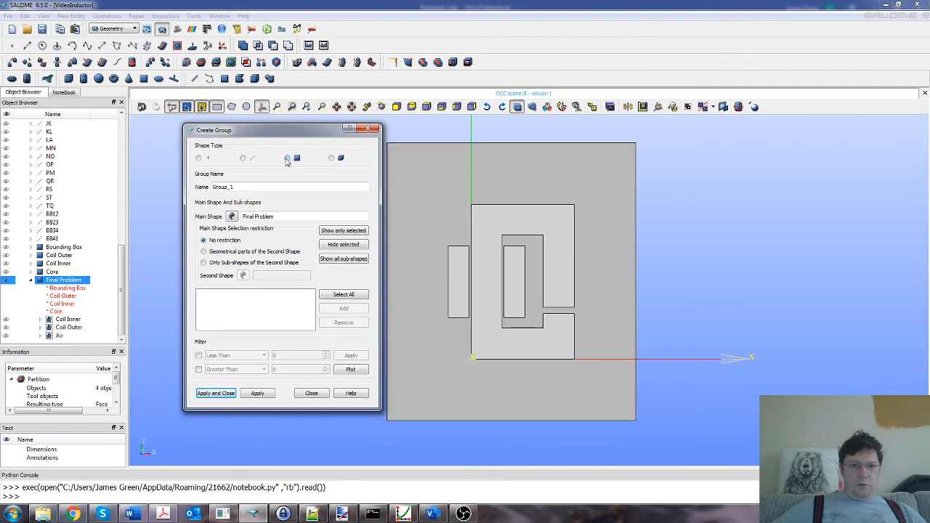
double_click(221, 187)
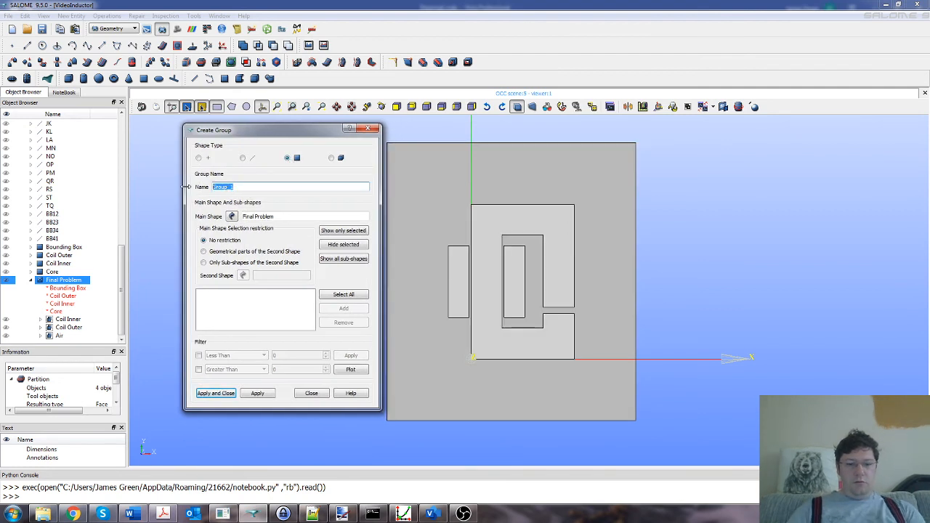
type("Core")
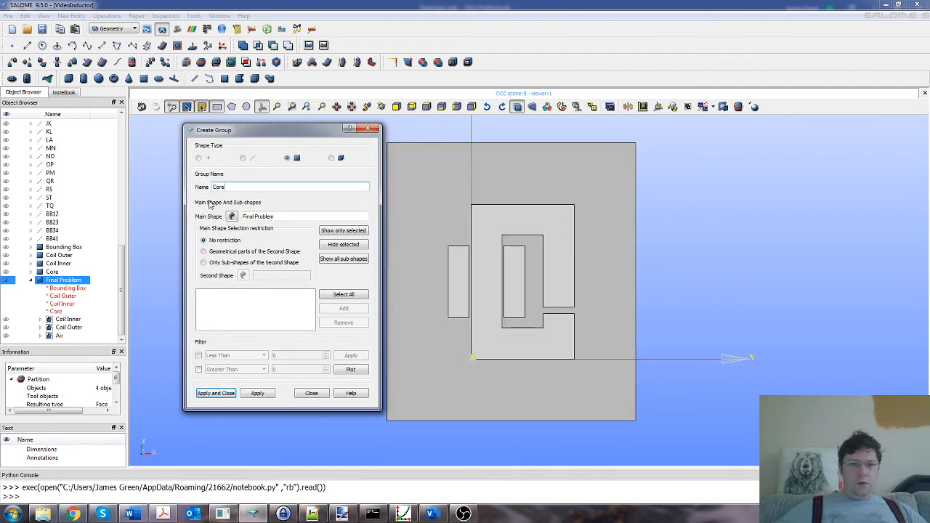
- Reselect Final Problem as the main shape of the Core group
left_click(232, 217)
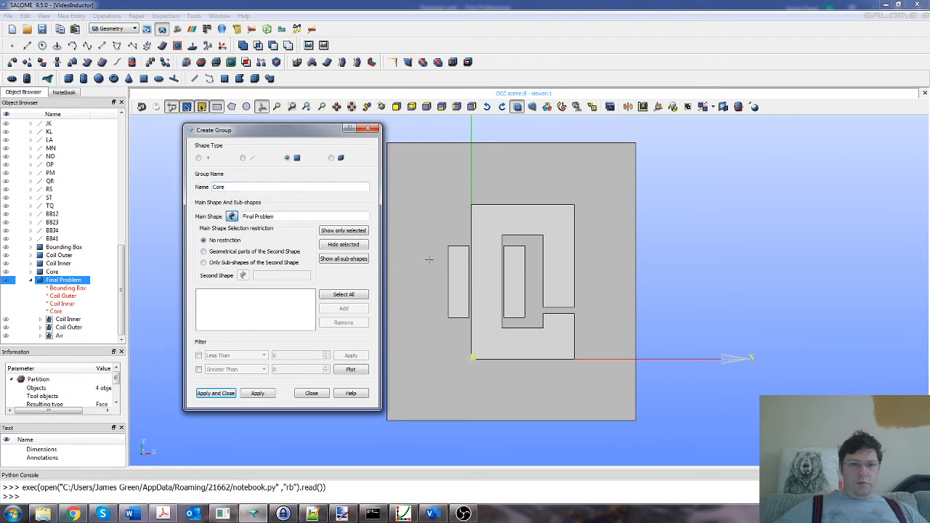
left_click(653, 312)
left_click(653, 312)
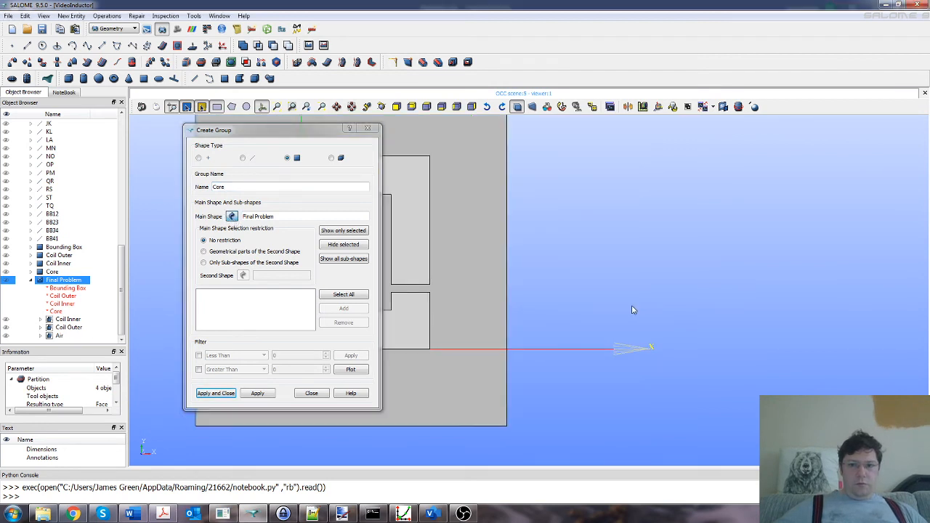
left_click(462, 308)
left_click(232, 216)
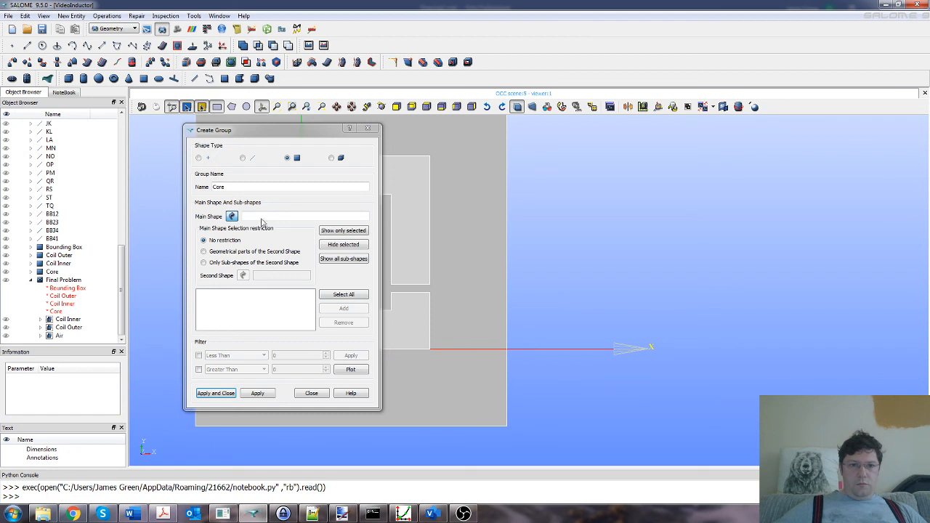
left_click(67, 281)
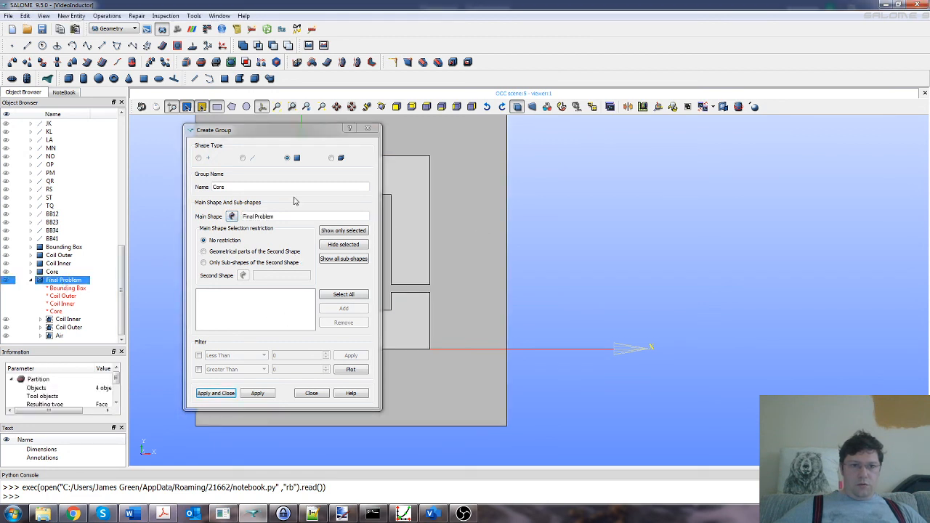
- Add the C-shaped core face to the Core group and create the group
left_click(436, 255)
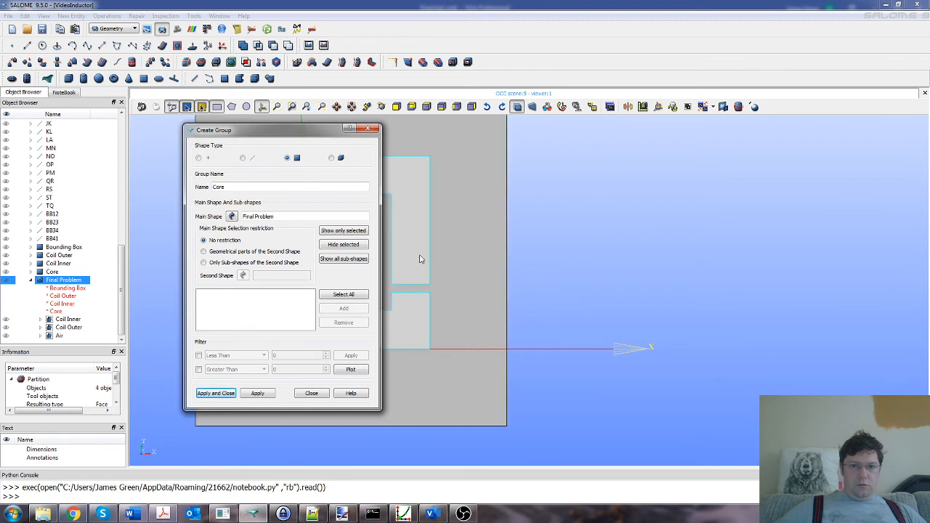
left_click(322, 312)
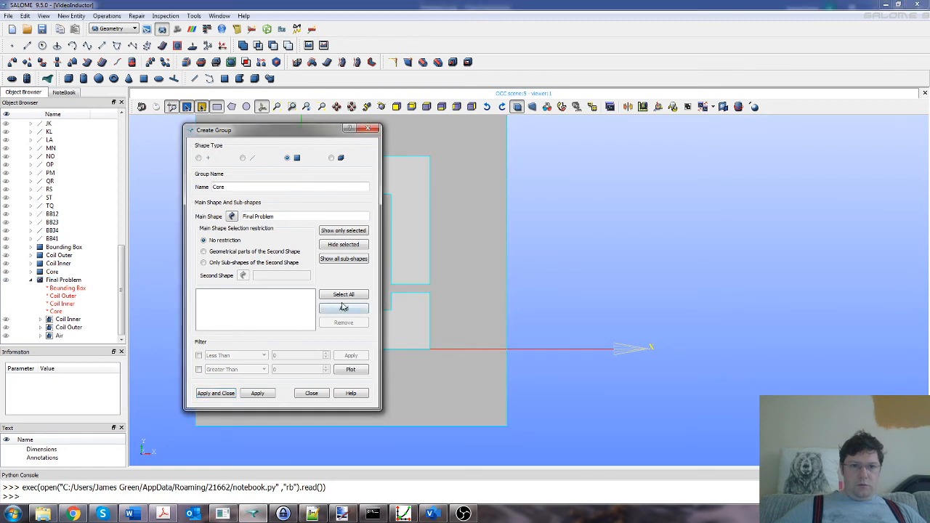
left_click(344, 308)
left_click(226, 393)
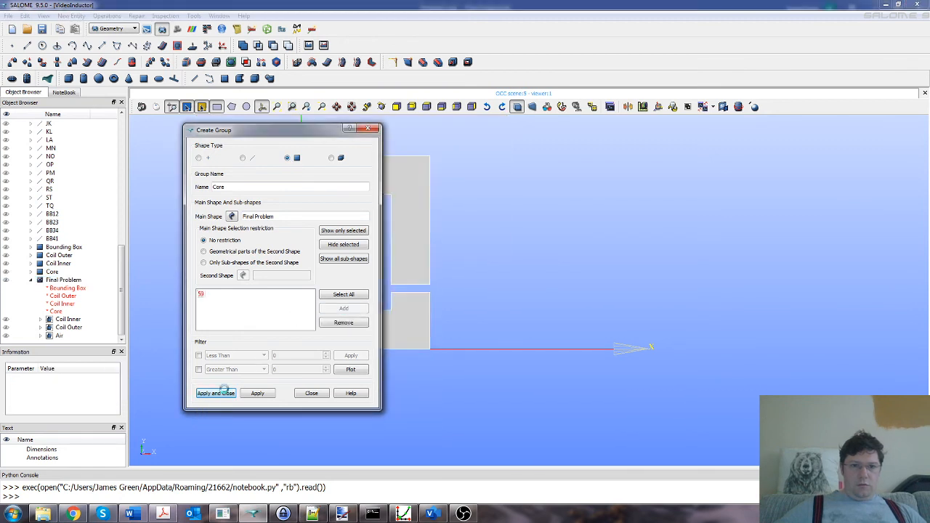
- Hide the Core group and redisplay the whole Final Problem partition
left_click(6, 336)
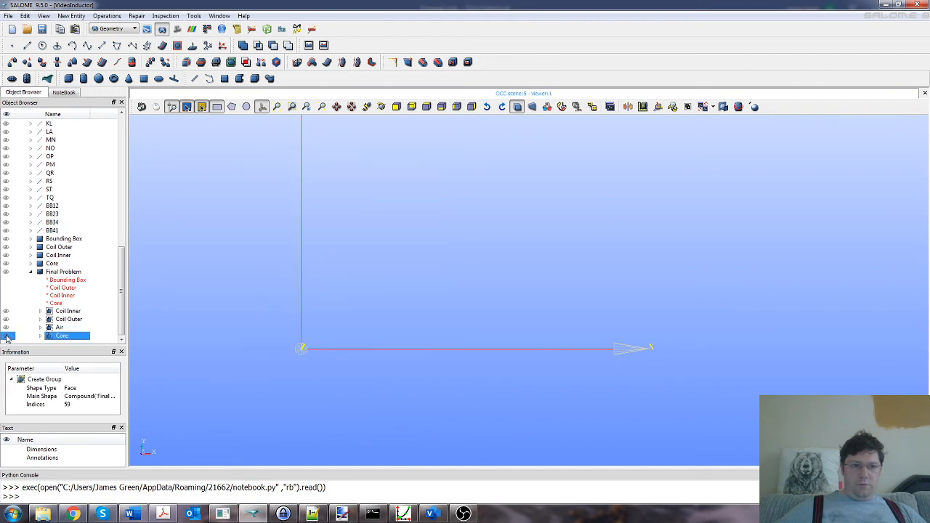
left_click(7, 272)
scroll(334, 228, "down", 2)
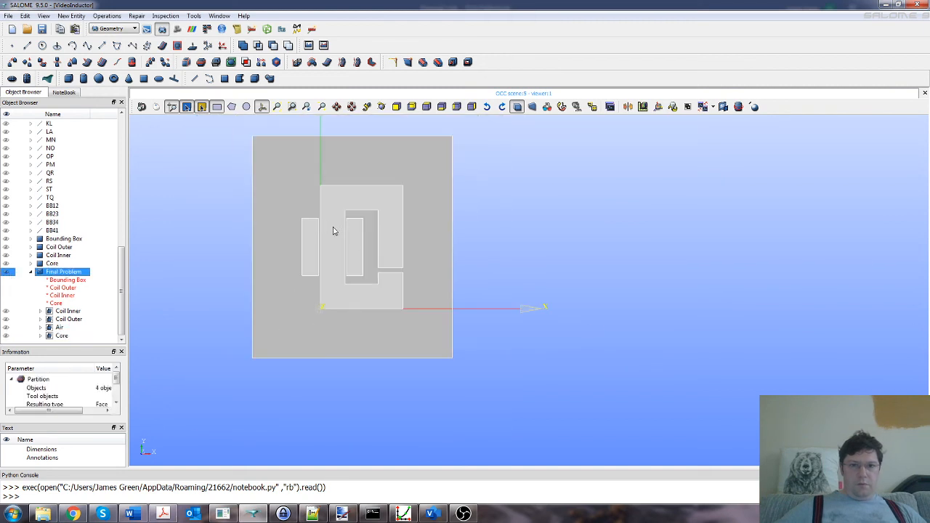
scroll(226, 152, "up", 2)
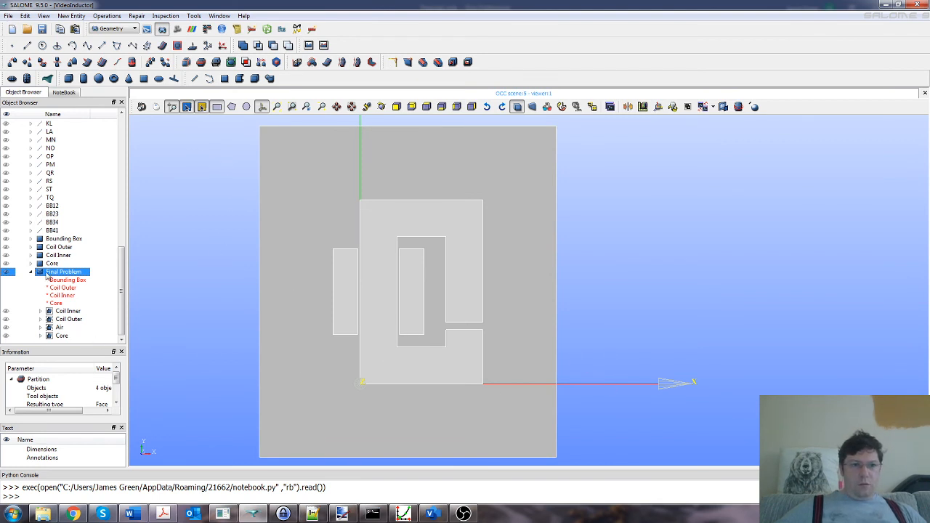
left_click(71, 15)
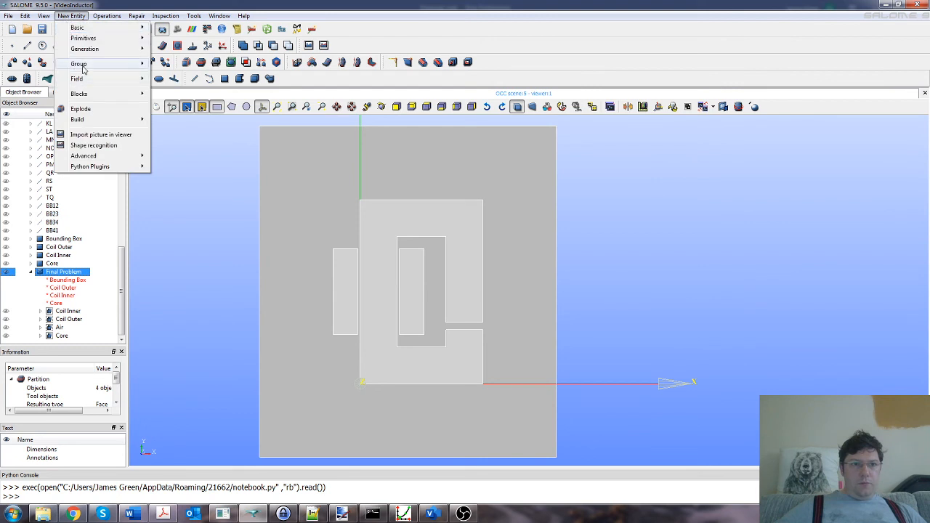
mouse_move(83, 66)
left_click(188, 75)
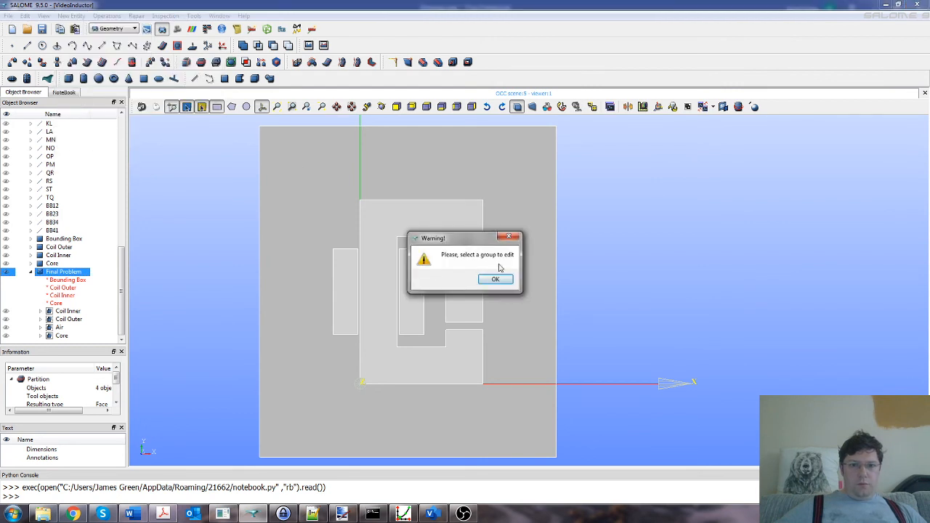
left_click(510, 238)
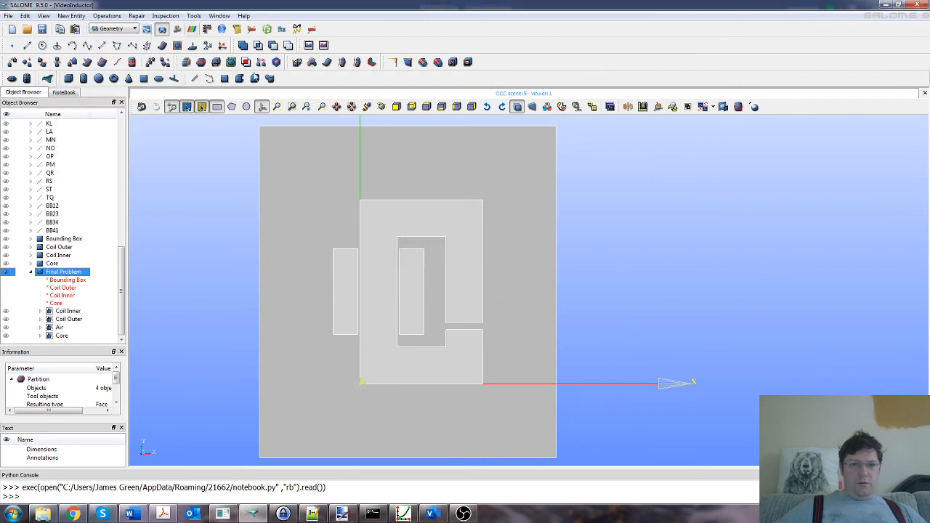
- Start a new edge-type group named Bounding Box on the Final Problem partition
left_click(72, 15)
mouse_move(82, 64)
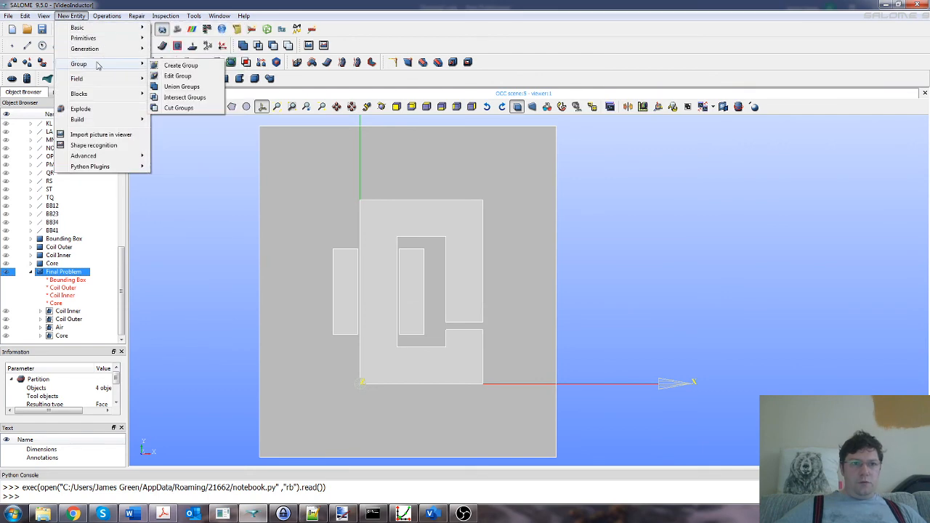
left_click(178, 66)
left_click_drag(449, 136, 700, 152)
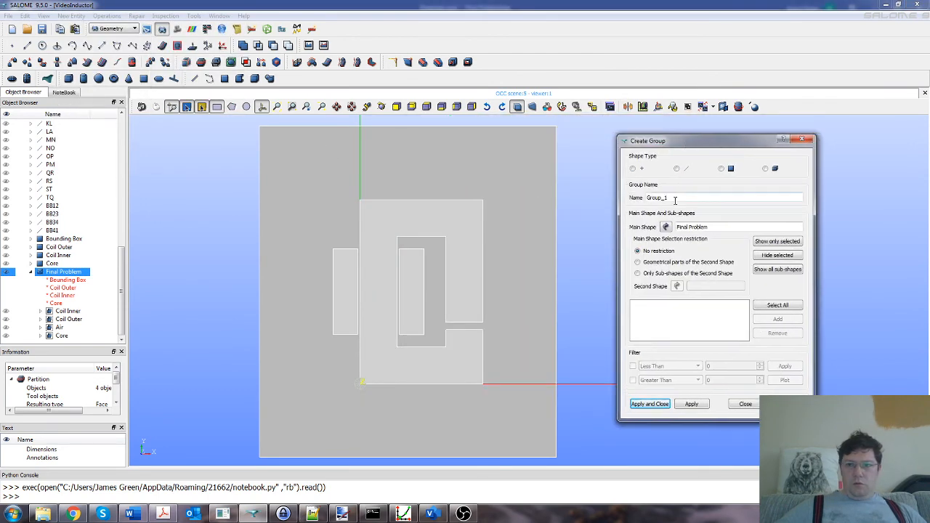
type("Bounding Box")
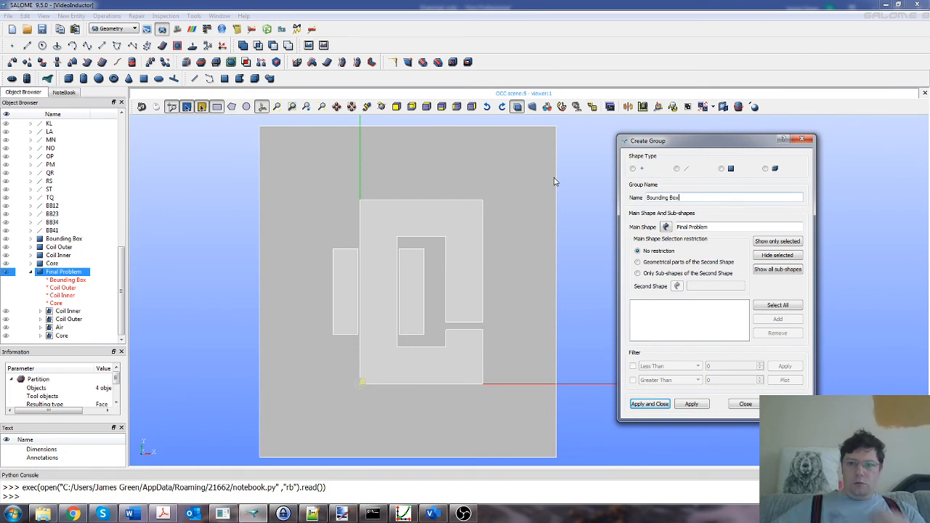
left_click(677, 170)
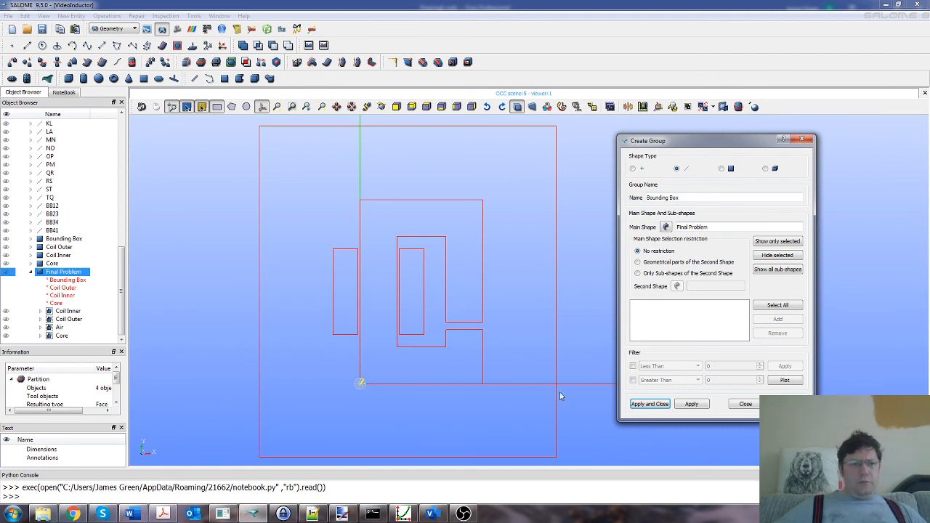
- Add the four outer boundary edges of Final Problem to the Bounding Box edge group and create the group
mouse_move(121, 266)
left_mouse_down()
mouse_move(131, 125)
mouse_move(127, 279)
left_mouse_up()
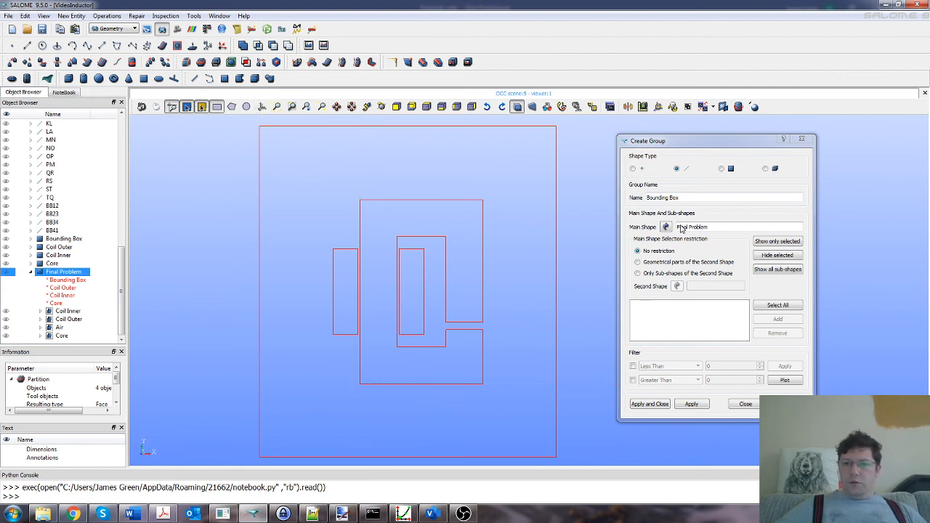
left_click(557, 259)
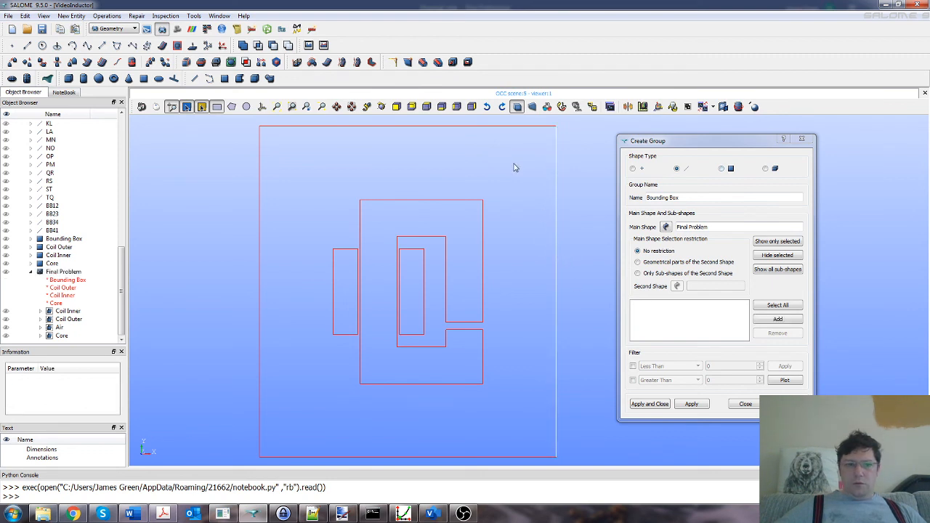
left_click(517, 127, "shift")
left_click(260, 176, "shift")
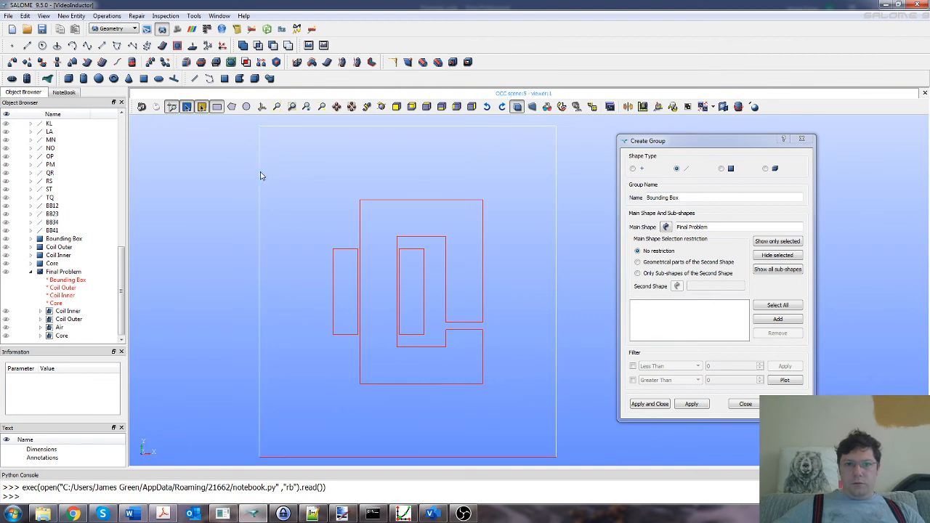
left_click(356, 458, "shift")
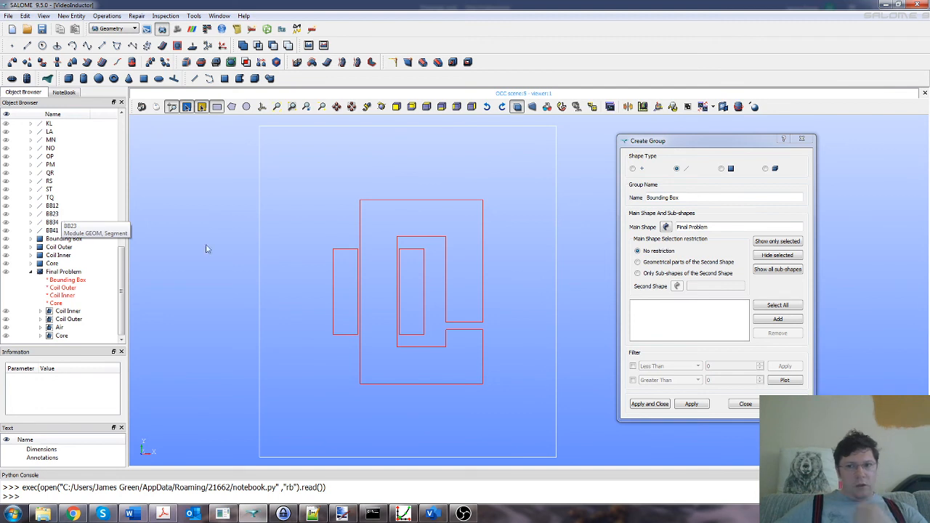
left_click(778, 320)
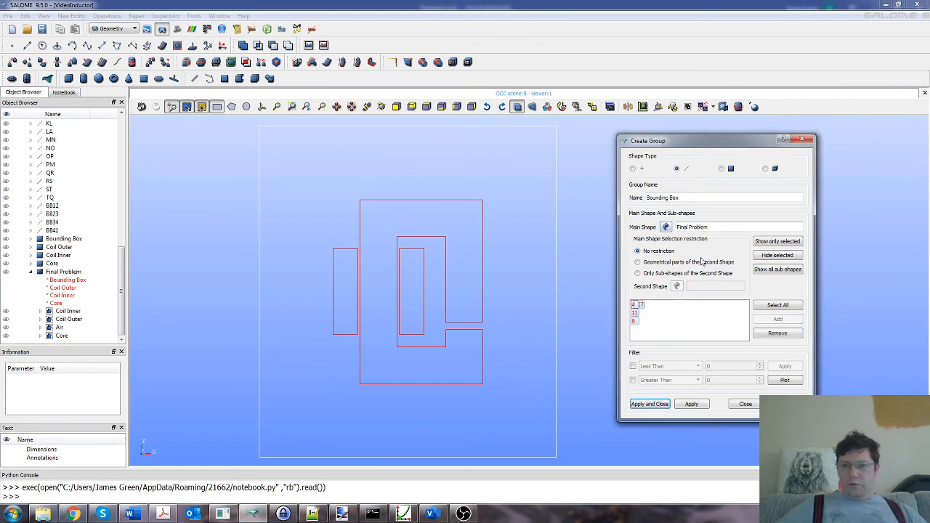
left_click(663, 405)
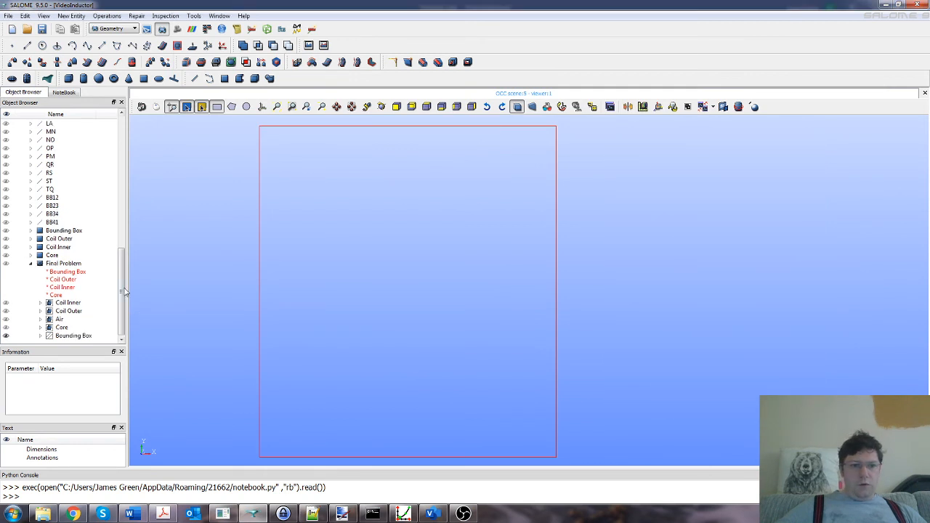
- Redisplay the whole Final Problem partition and expand its list of groups
scroll(121, 329, "down", 1)
left_click(30, 263)
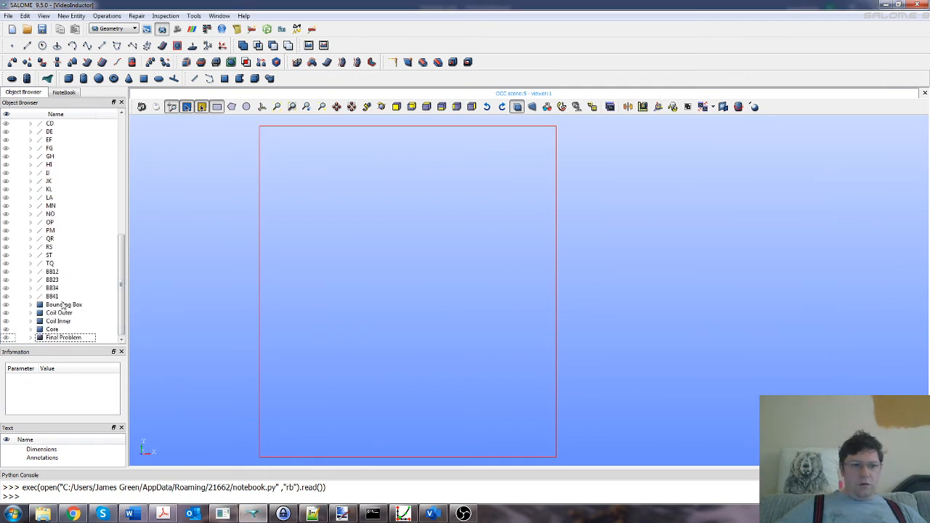
left_click(43, 338)
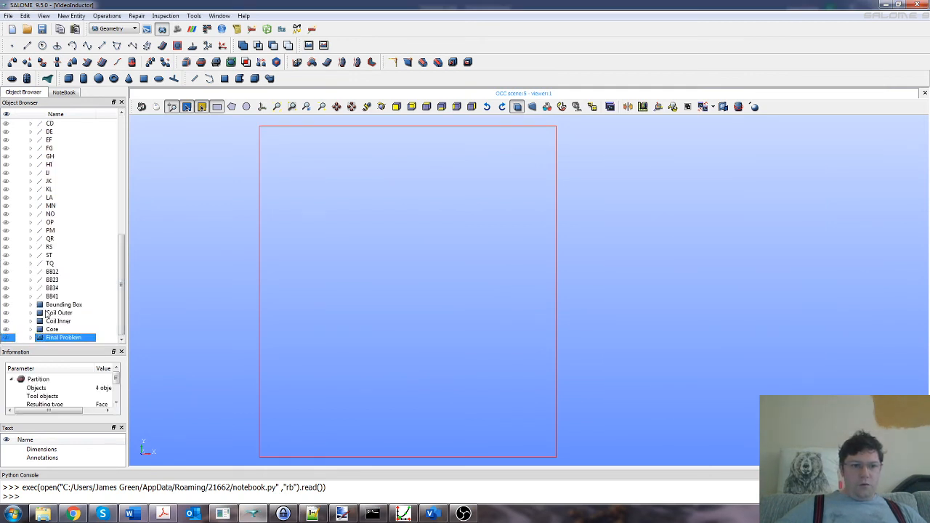
left_click(7, 339)
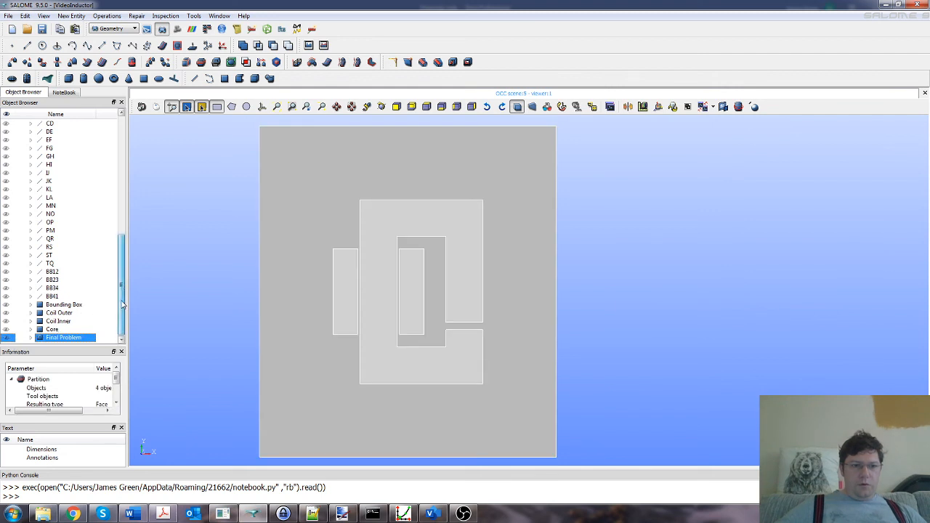
left_click(30, 338)
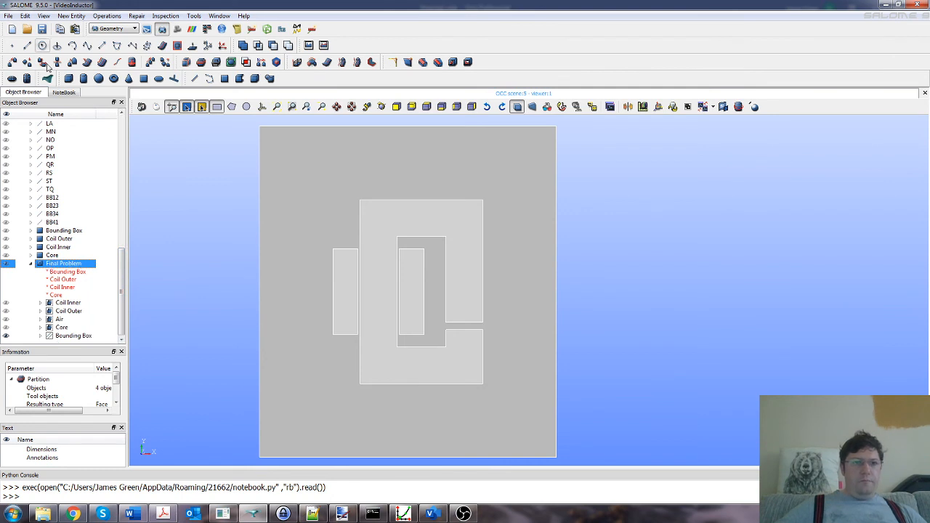
- Try to save the study under its existing name VideoInductor, overwriting the file
left_click(41, 28)
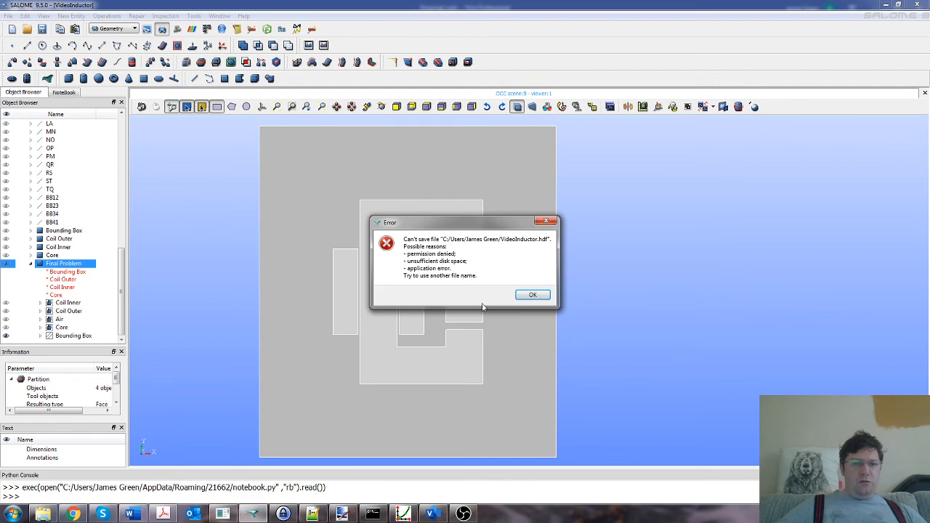
left_click(531, 294)
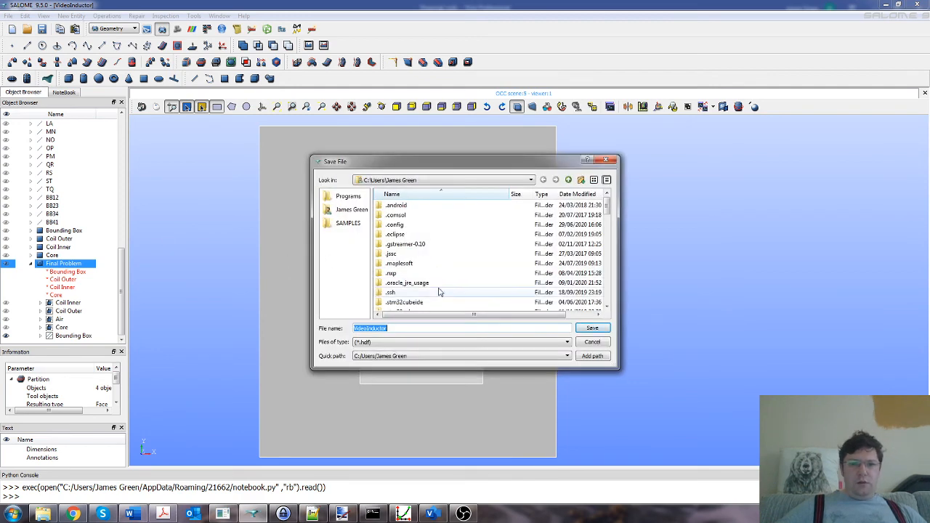
left_click(592, 329)
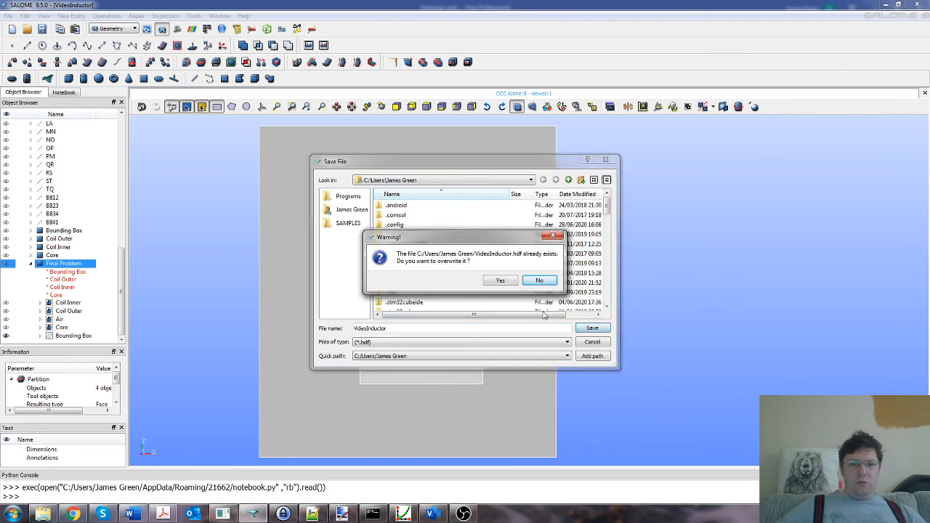
left_click(500, 281)
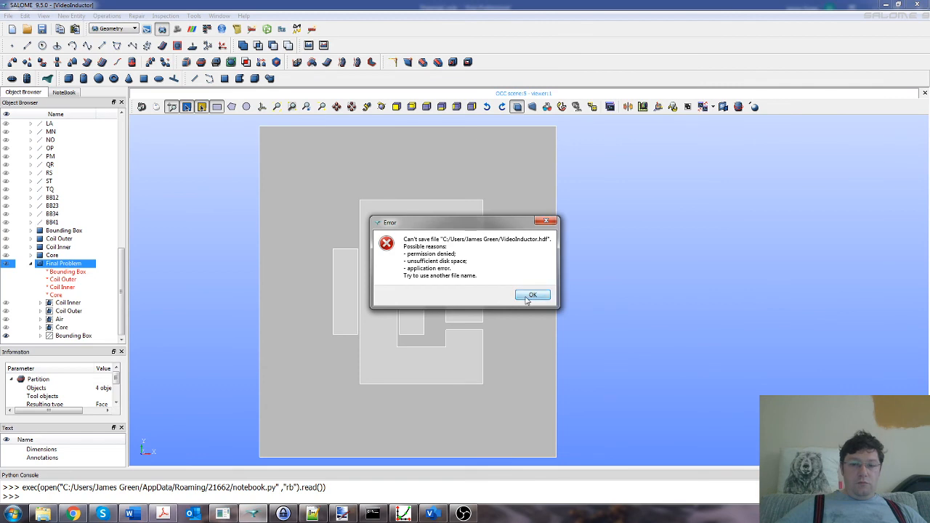
left_click(533, 294)
- Try to save the study in the same folder under the name VideoInductor2
left_click(432, 328)
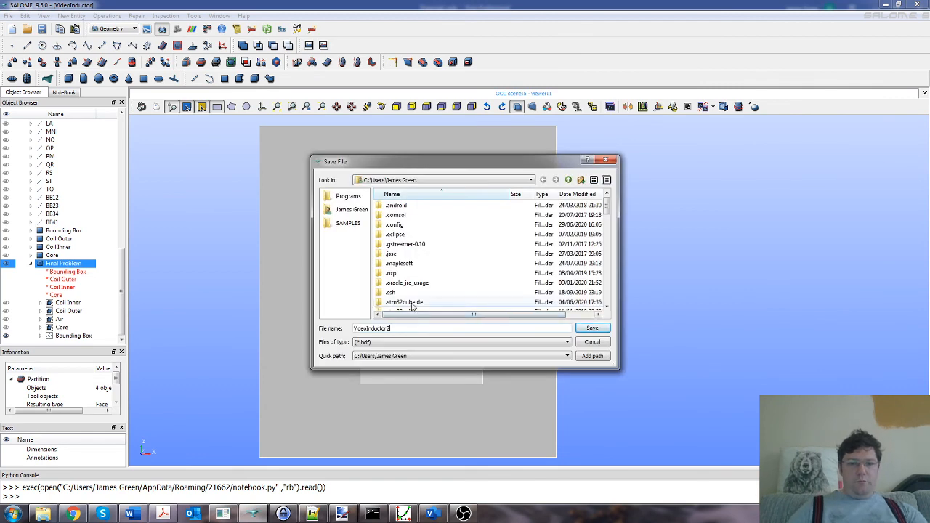
type("2")
left_click(587, 328)
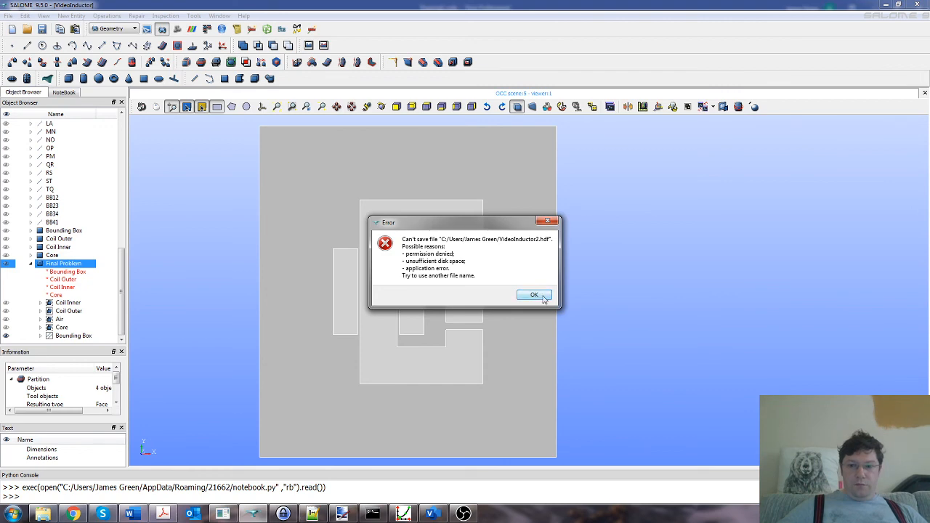
left_click(544, 298)
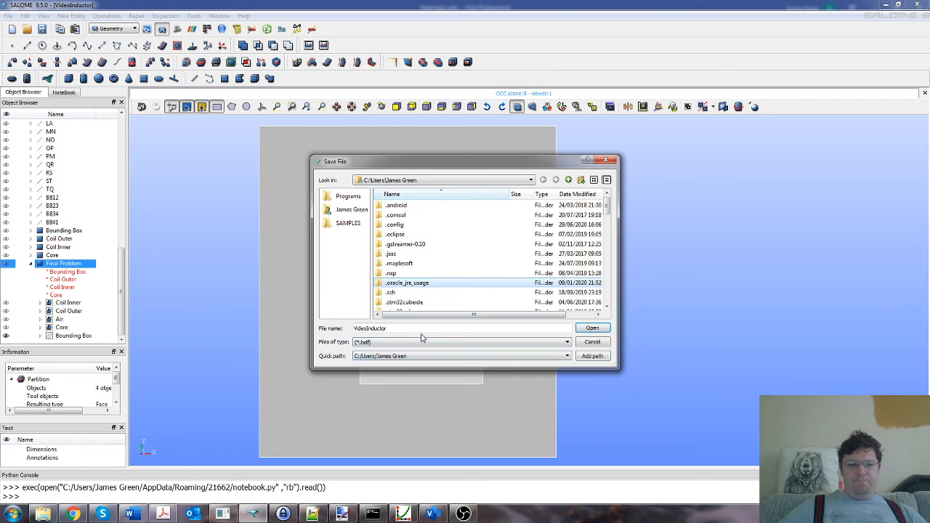
- Switch to the command prompt, clear the pending ElmerGrid command, and run dir to check the drive's free space
left_click(372, 512)
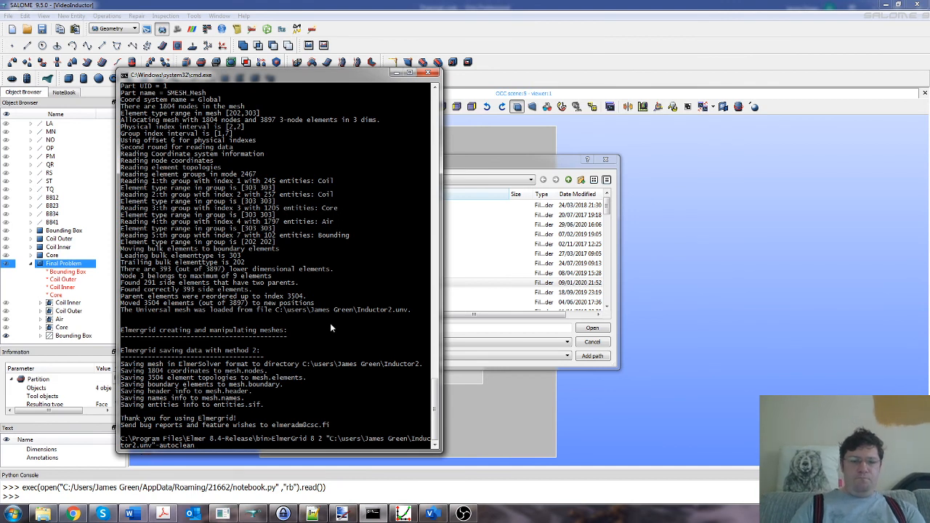
key("BackSpace")
key("BackSpace")
key("BackSpace")
key("BackSpace")
key("BackSpace")
key("BackSpace")
key("BackSpace")
key("BackSpace")
key("BackSpace")
key("BackSpace")
key("BackSpace")
key("BackSpace")
key("BackSpace")
key("BackSpace")
key("BackSpace")
key("BackSpace")
key("BackSpace")
key("BackSpace")
key("BackSpace")
key("BackSpace")
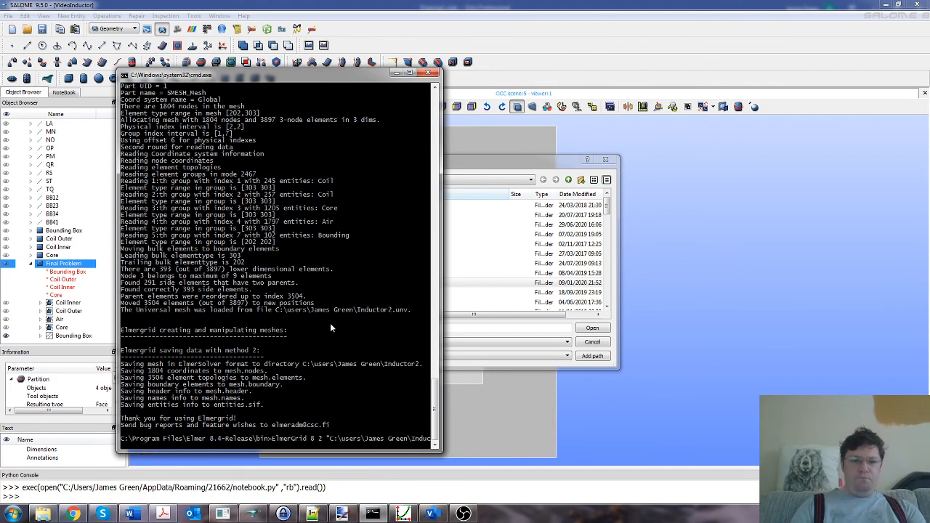
key("BackSpace")
key("BackSpace")
key("BackSpace")
key("BackSpace")
key("BackSpace")
key("BackSpace")
key("BackSpace")
key("BackSpace")
key("BackSpace")
key("BackSpace")
key("BackSpace")
key("BackSpace")
key("BackSpace")
key("BackSpace")
key("BackSpace")
key("BackSpace")
key("BackSpace")
key("BackSpace")
key("BackSpace")
key("BackSpace")
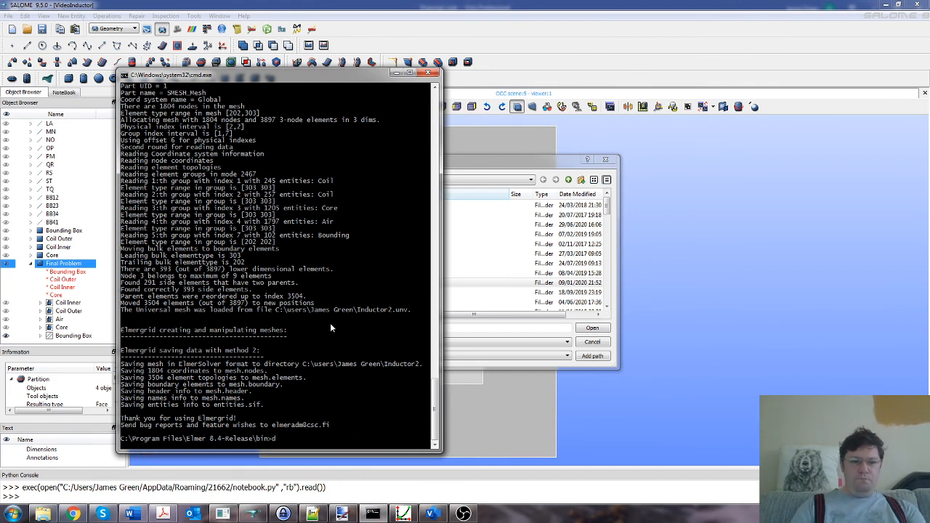
type("dir /")
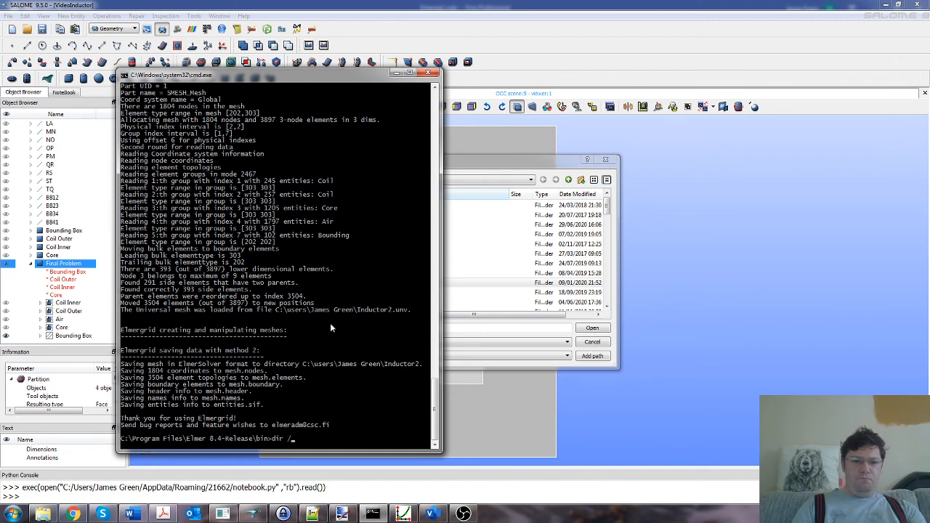
key("BackSpace")
key("Return")
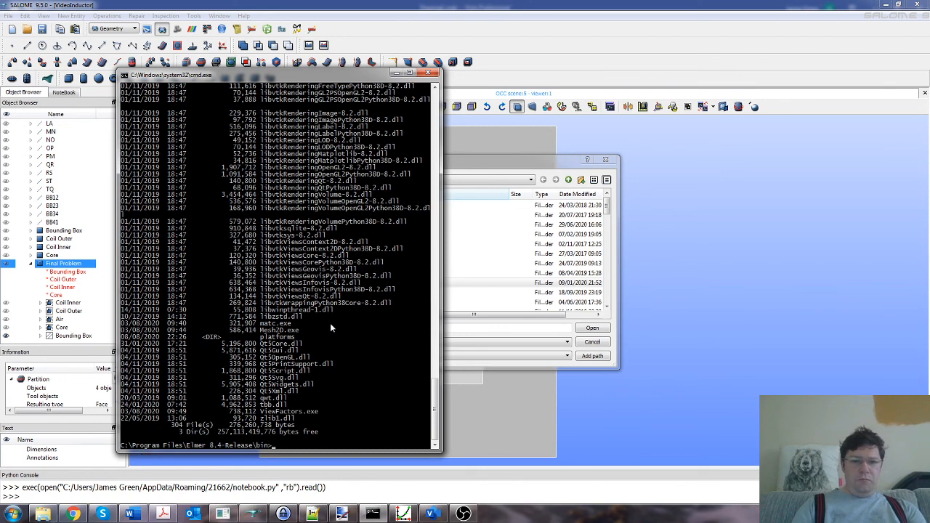
left_click(395, 73)
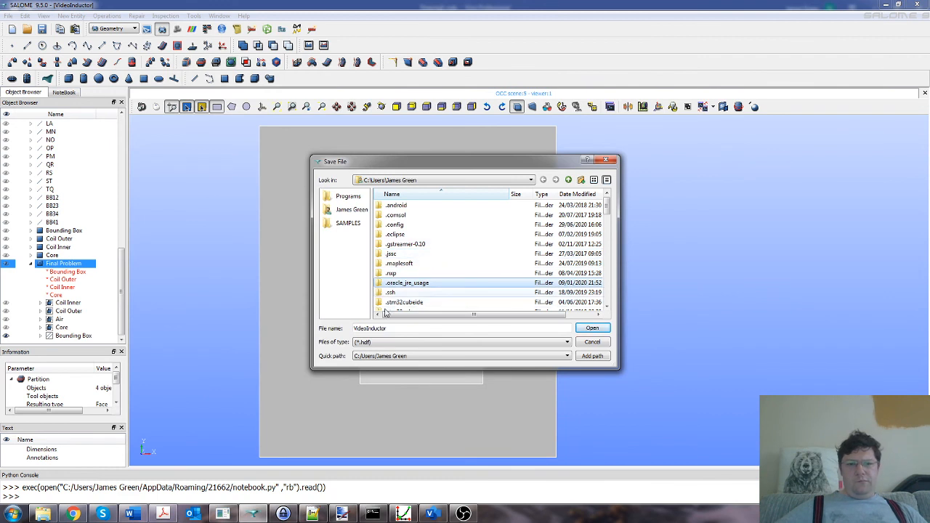
- Try to save the study as VideoInductor in the Desktop folder, then abandon saving
left_click(411, 180)
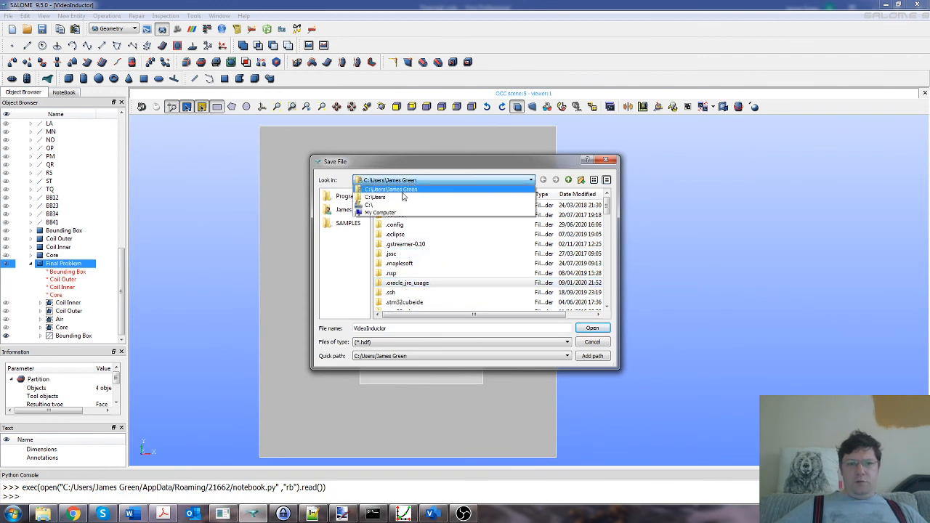
left_click(406, 191)
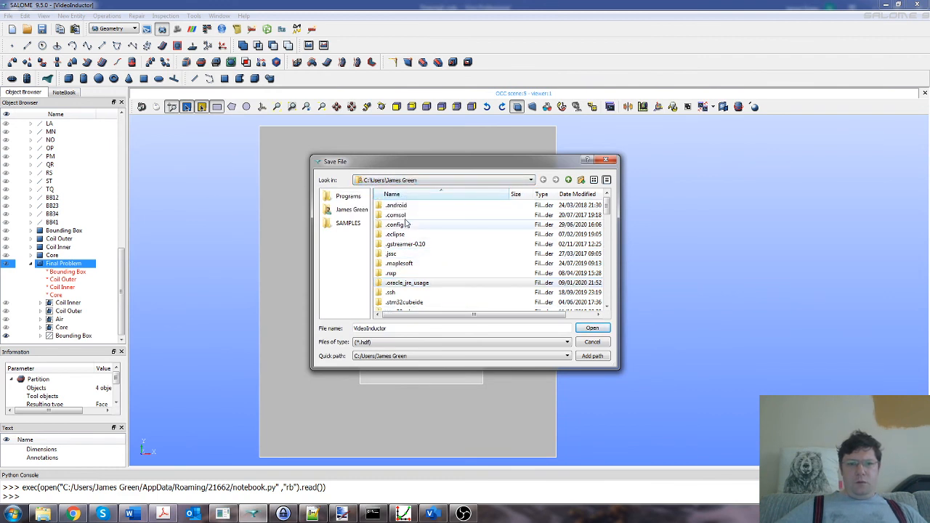
scroll(422, 250, "down", 4)
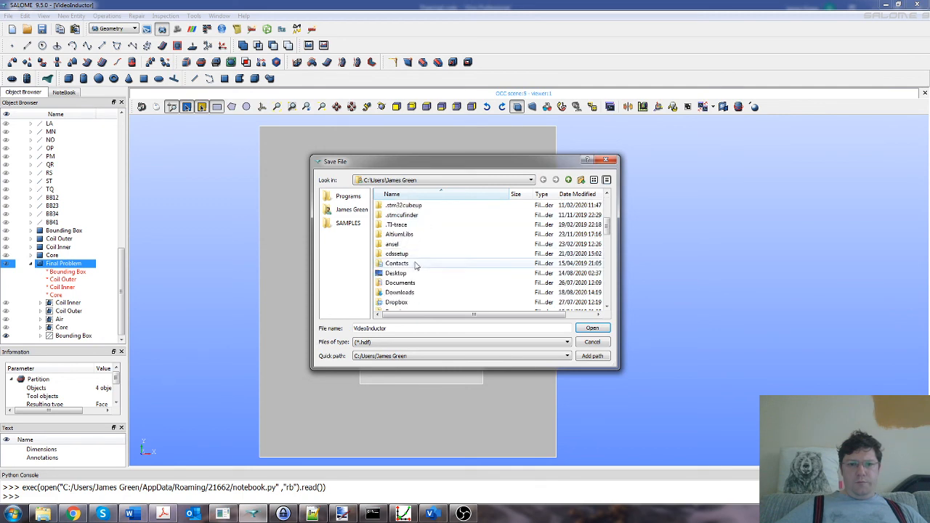
double_click(411, 272)
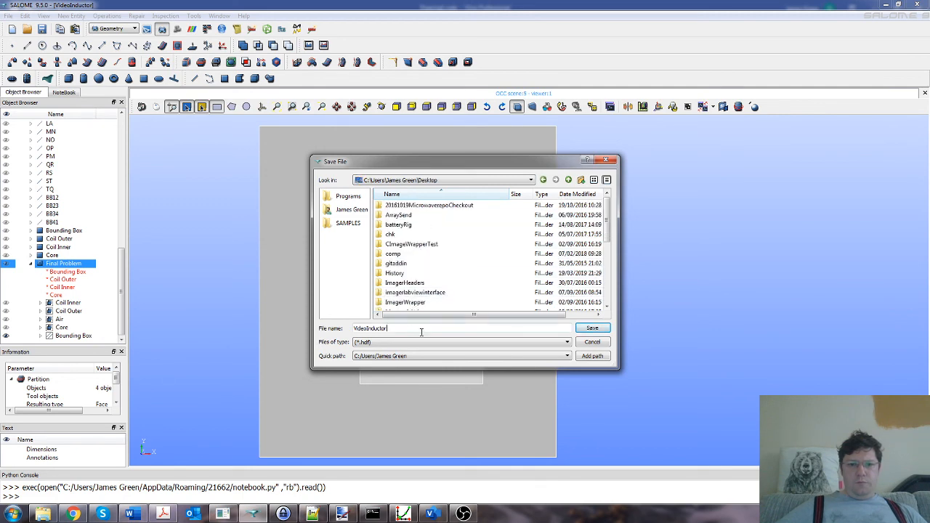
left_click(593, 328)
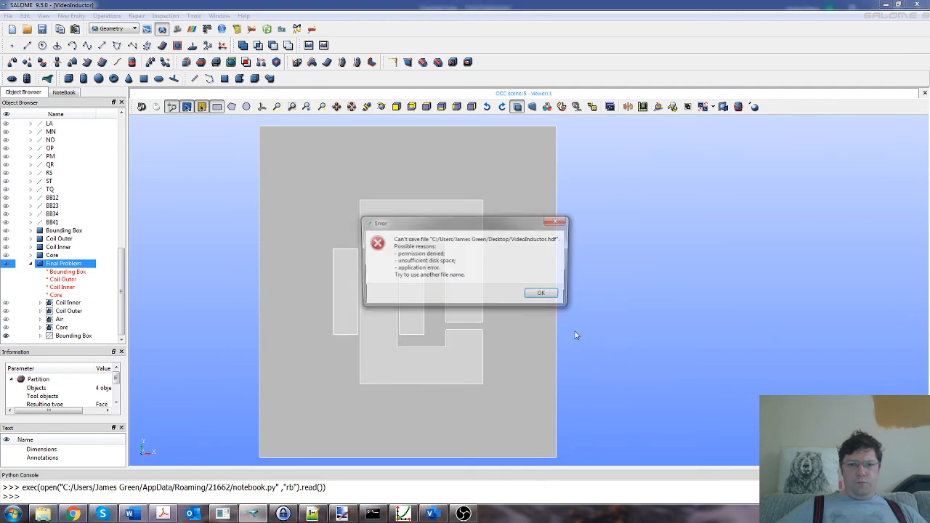
left_click(544, 295)
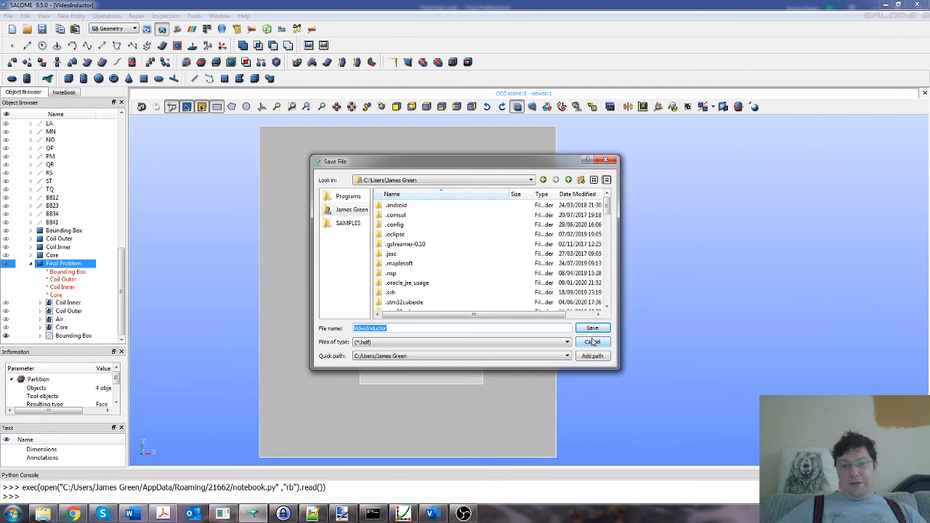
left_click(593, 341)
- Dump the study as a Python script named VideoInductor in the Desktop folder
left_click(8, 15)
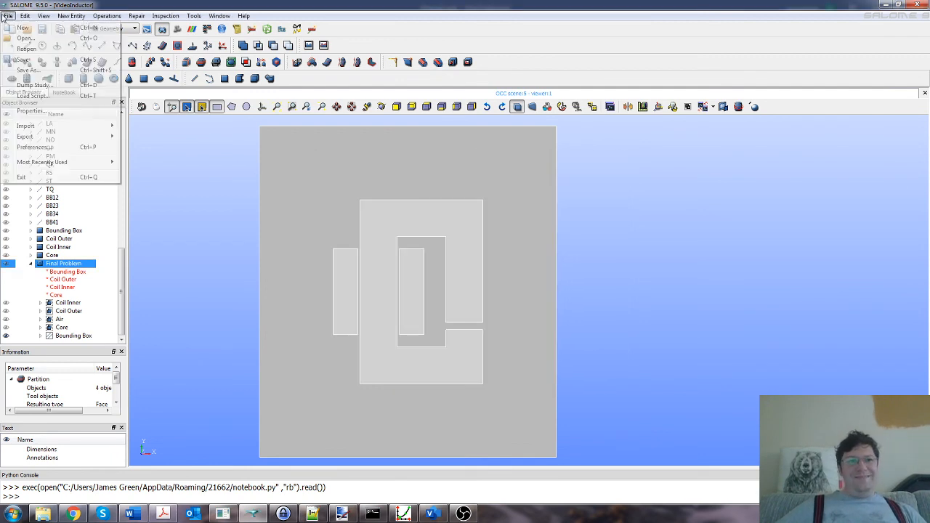
left_click(33, 90)
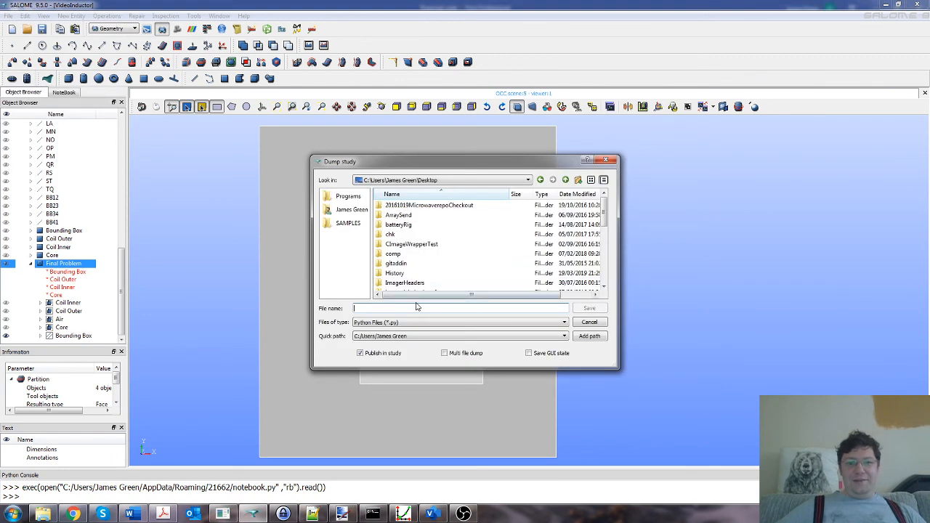
type("Vide")
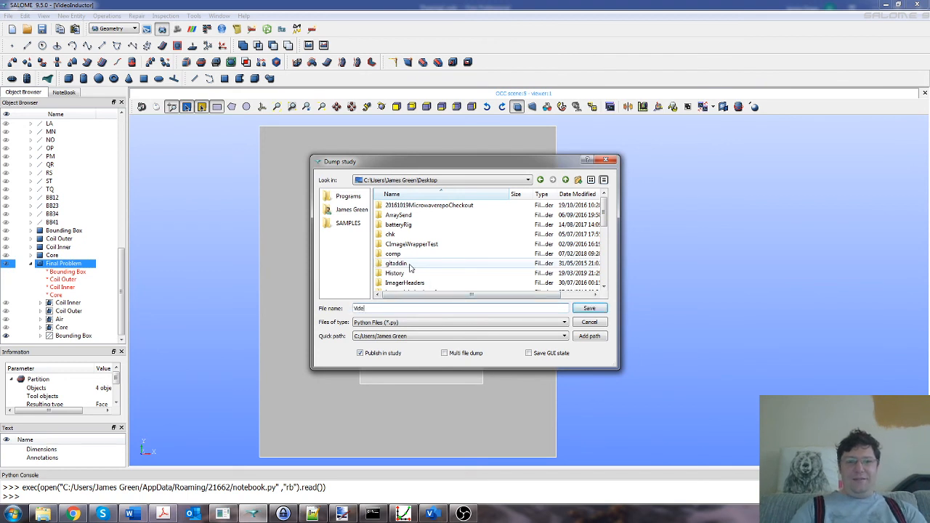
type("oInductor")
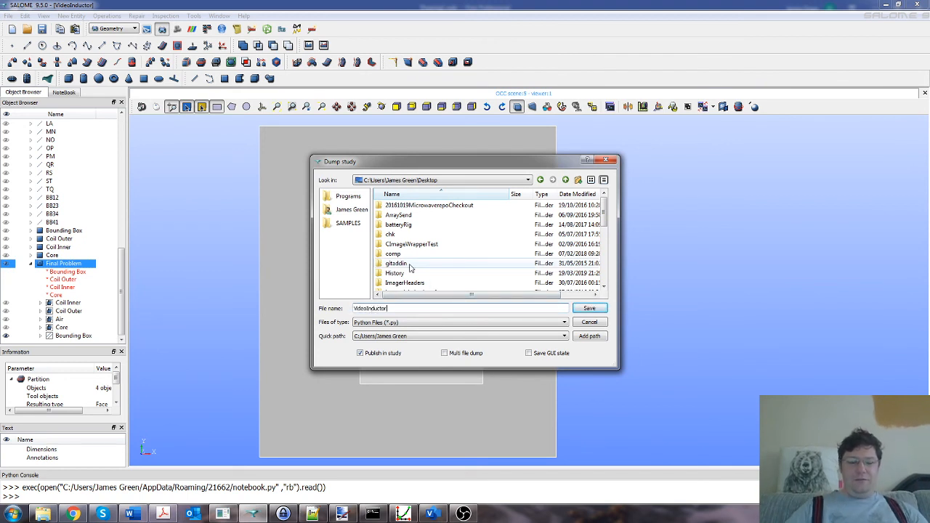
left_click(589, 308)
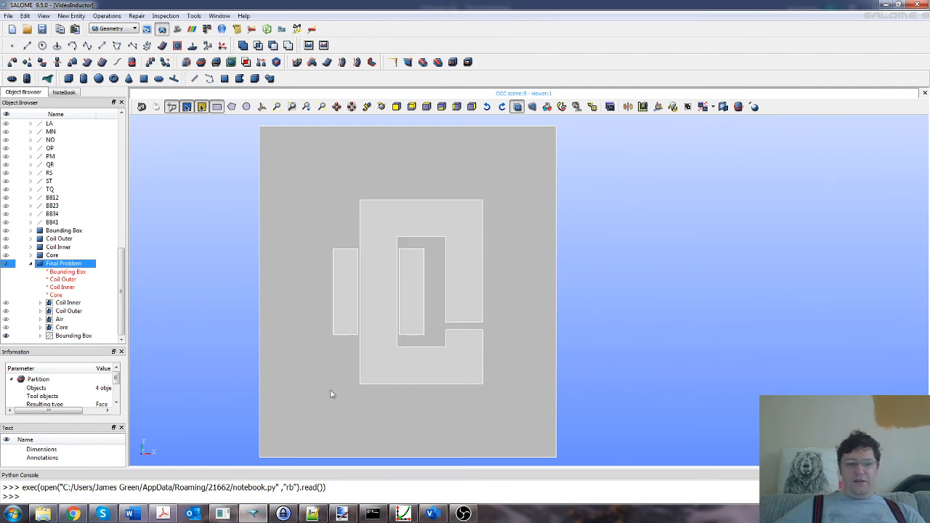
- Look through the Desktop and the user's home folder in Windows Explorer for the saved study files, and return to SALOME
key("super+e")
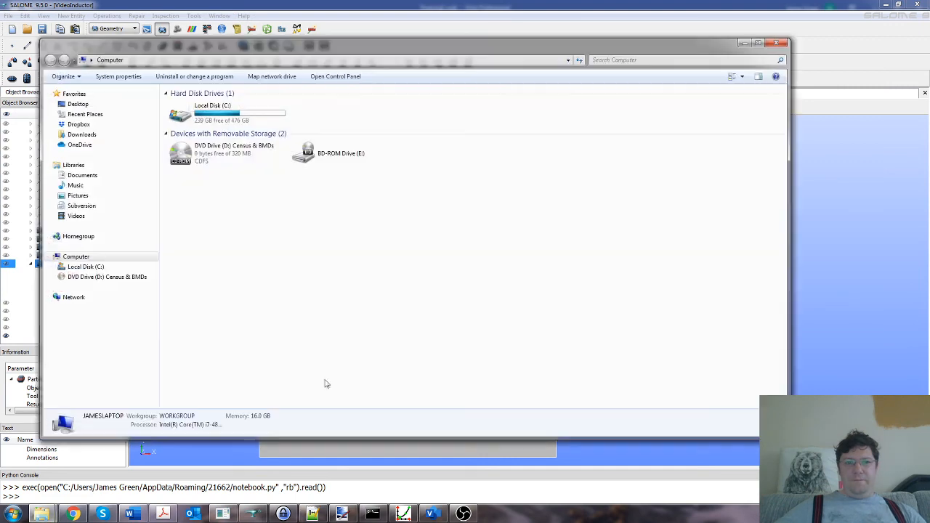
left_click(116, 106)
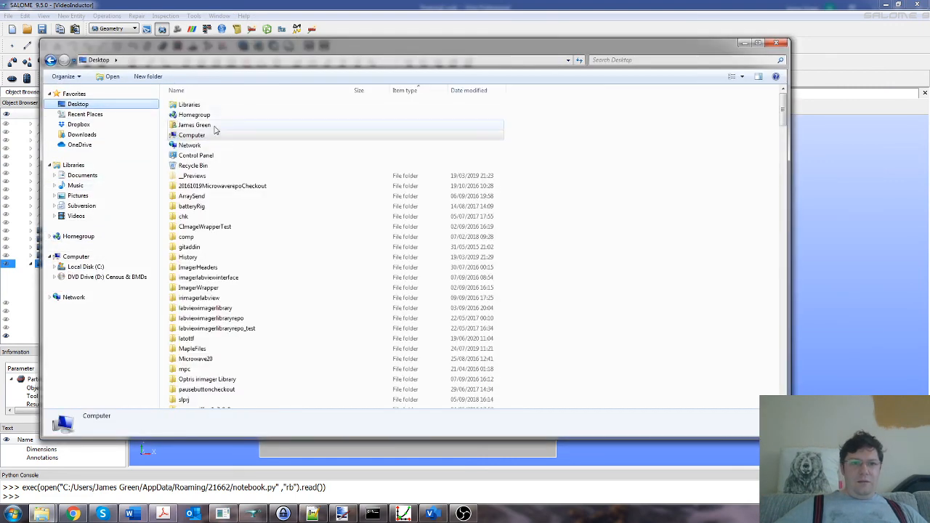
double_click(214, 129)
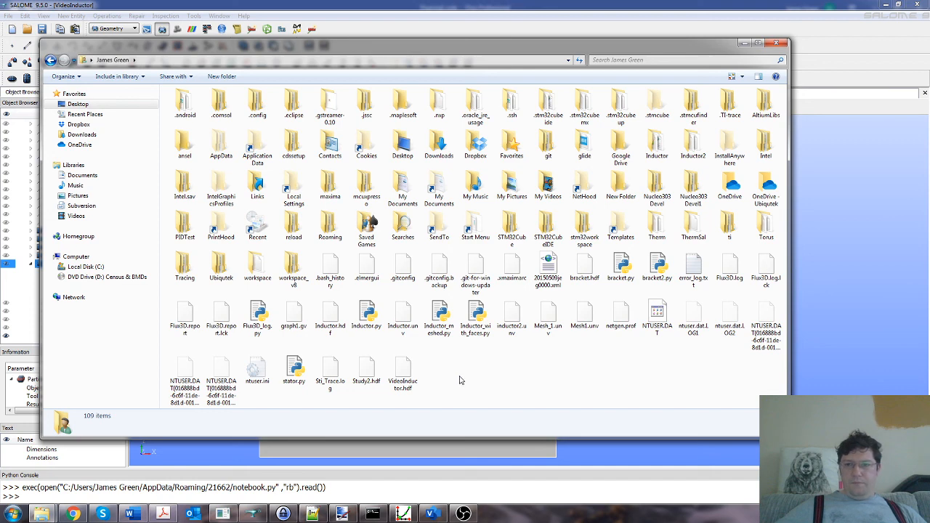
left_click(471, 5)
- Start another study dump and locate the existing VideoInductor.py script in the Desktop folder
left_click(8, 16)
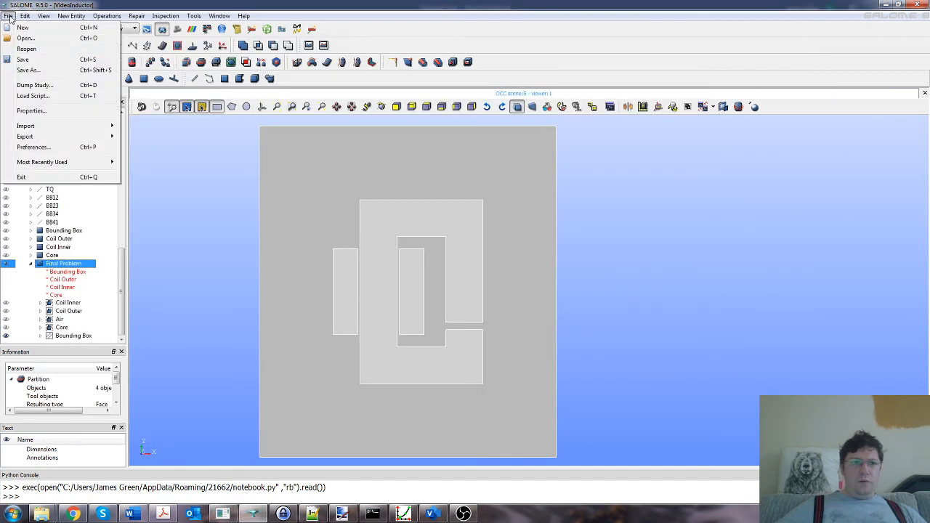
left_click(35, 85)
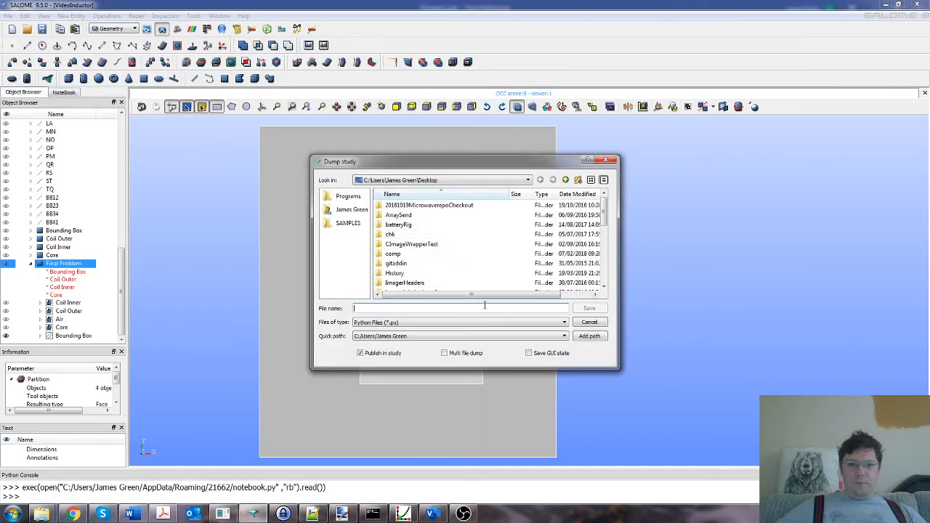
left_click_drag(604, 210, 608, 288)
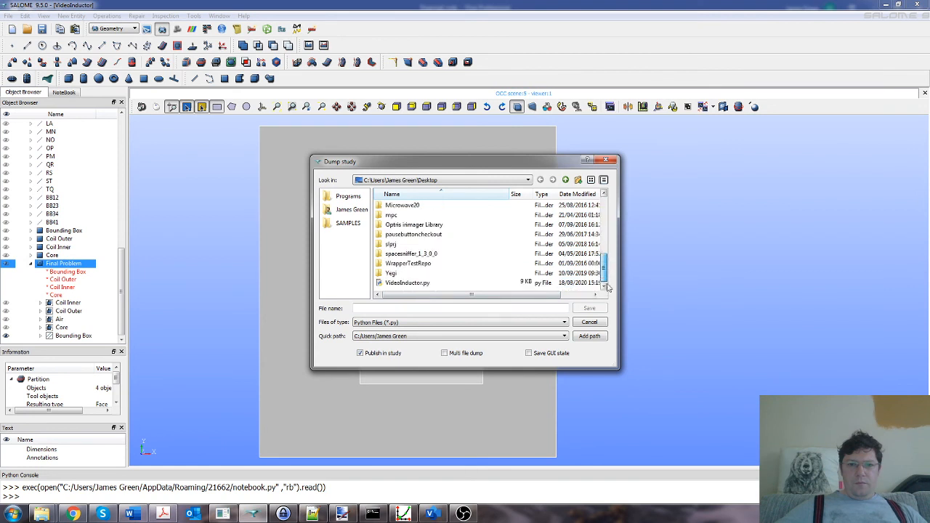
left_click(428, 284)
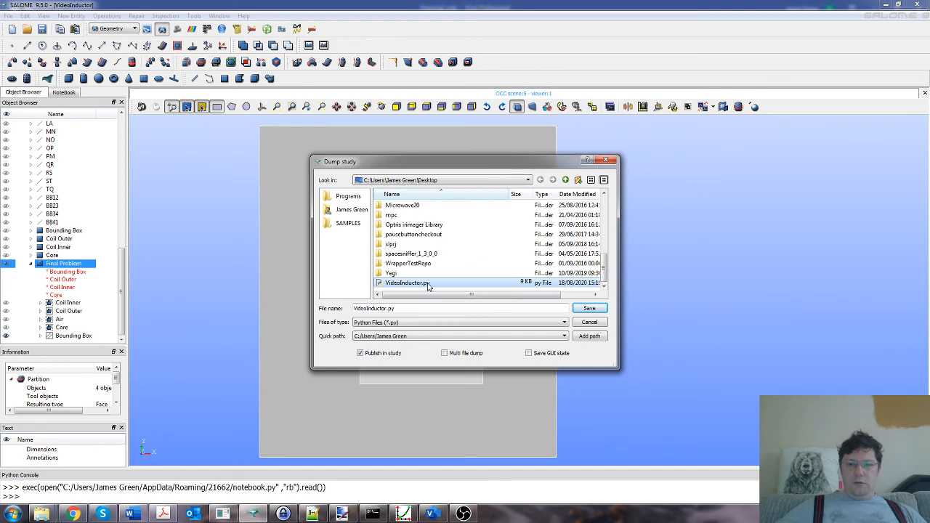
right_click(427, 287)
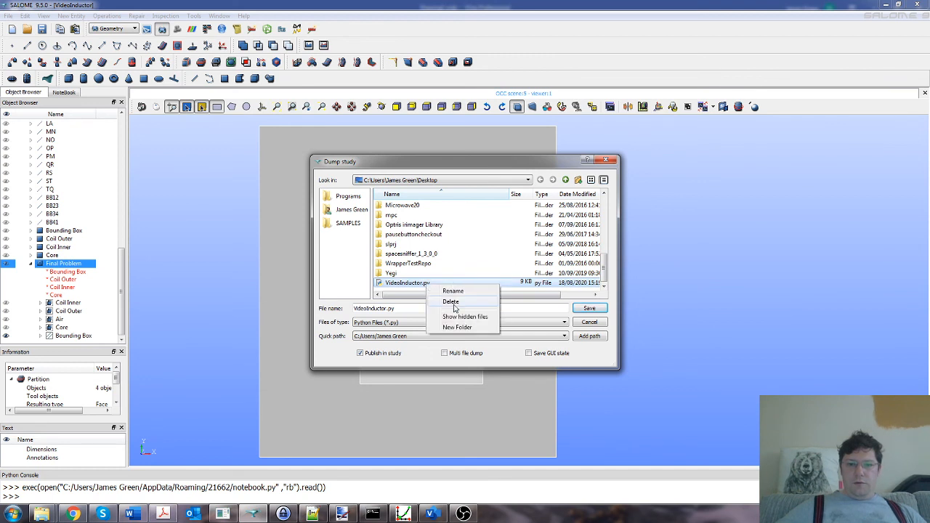
left_click(591, 356)
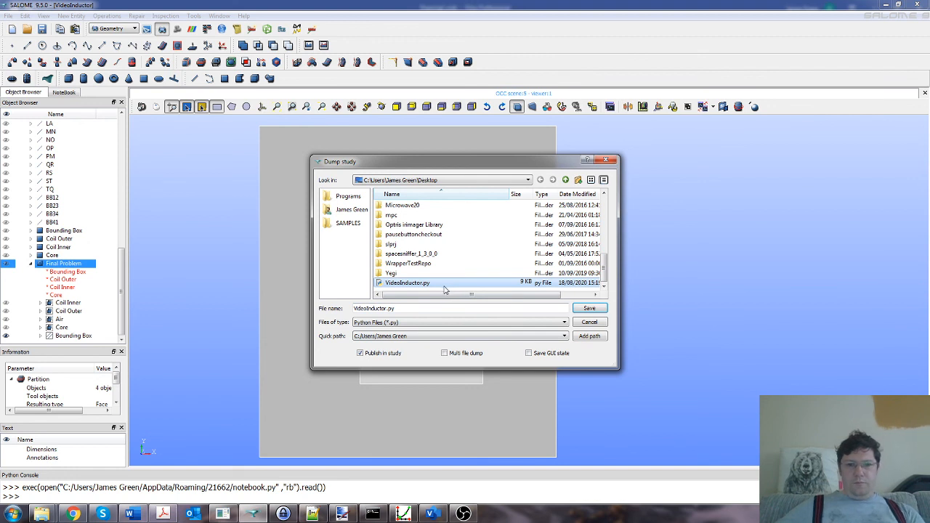
scroll(401, 227, "up", 1)
scroll(401, 228, "up", 4)
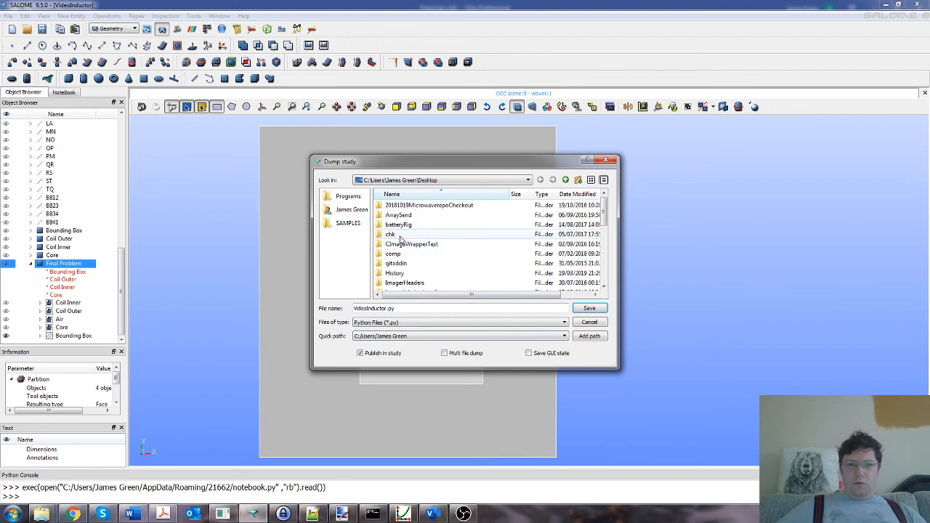
- Dump the study as a Python script named videoInductor in the user's home folder
left_click(350, 209)
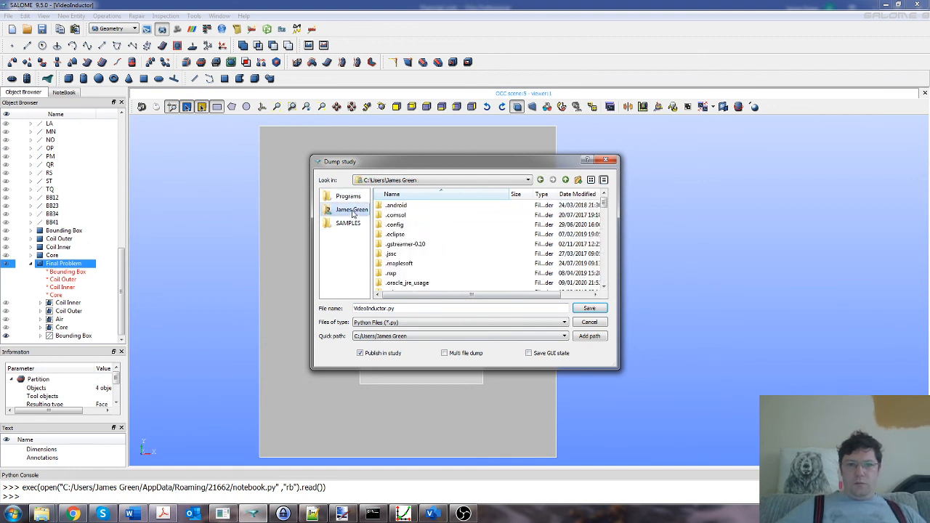
right_click(488, 264)
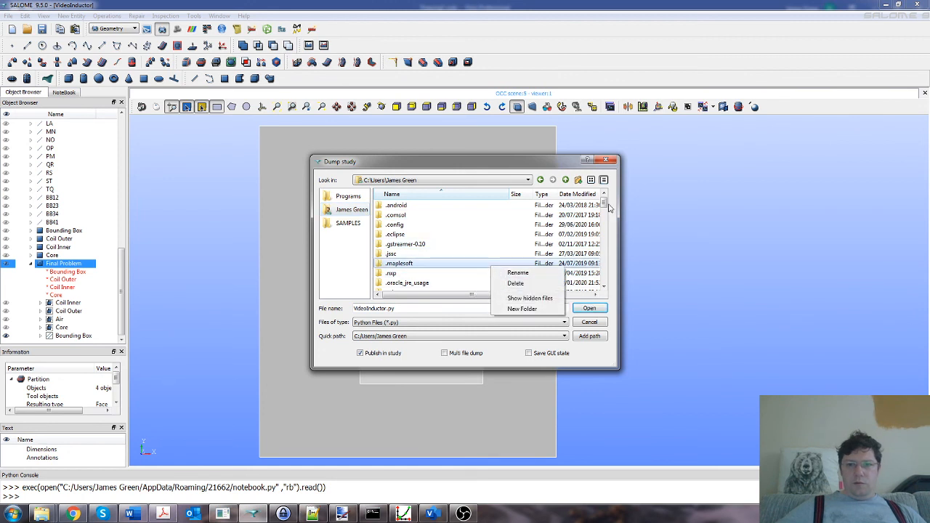
scroll(608, 247, "down", 10)
left_click(507, 283)
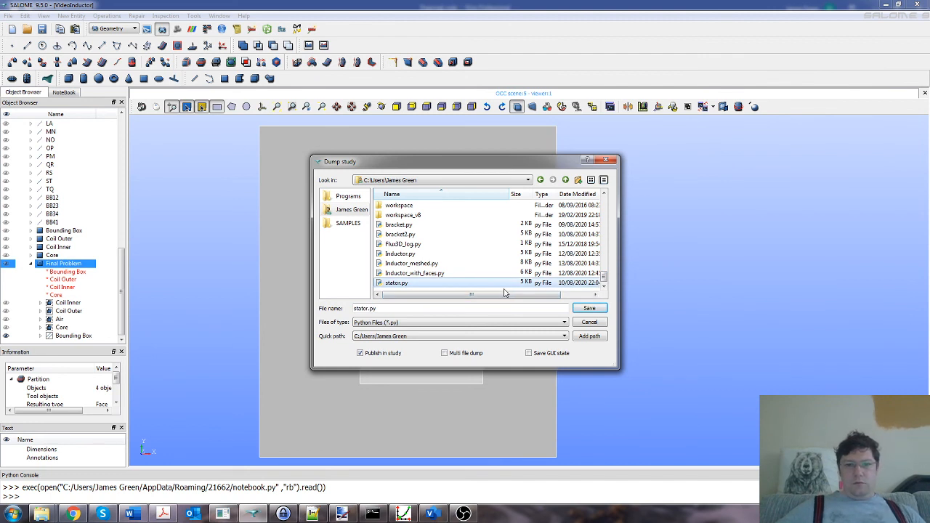
left_click(436, 308)
key("ctrl+a")
type("vido")
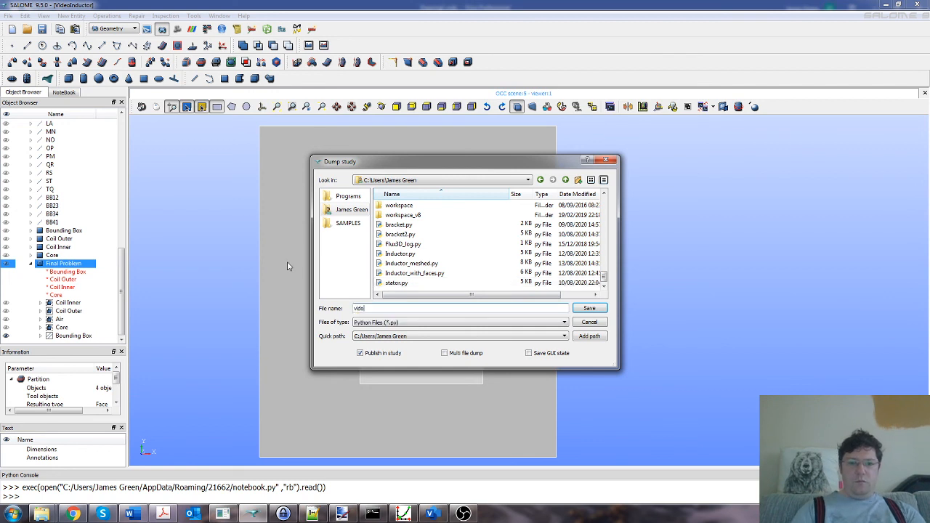
key("BackSpace")
key("BackSpace")
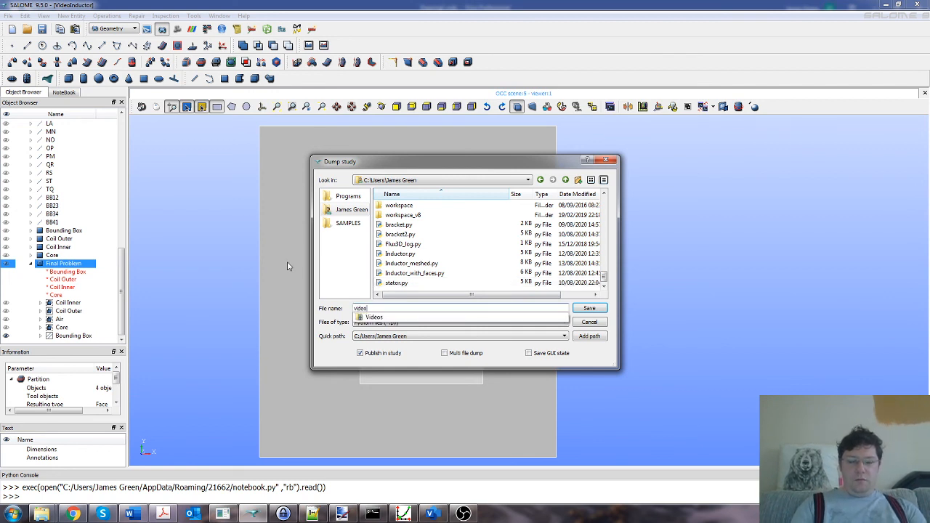
type("deoInductor")
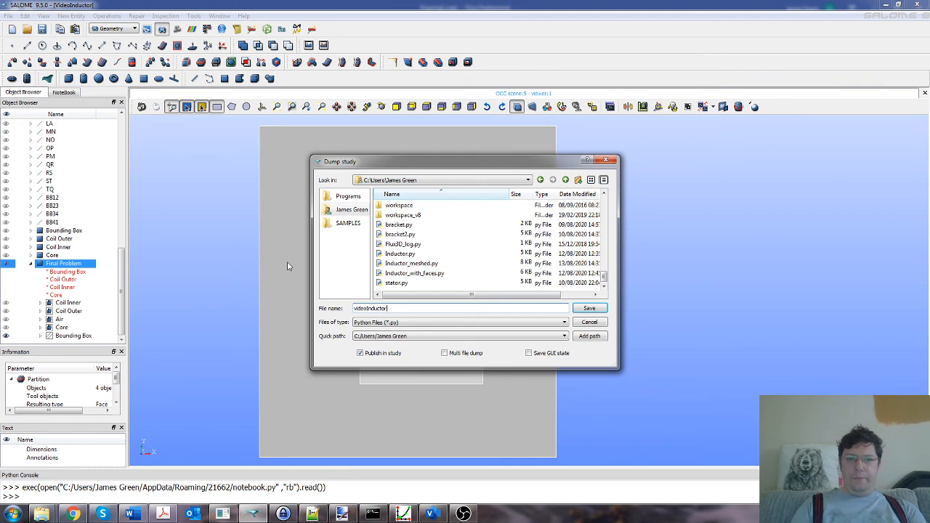
key("Return")
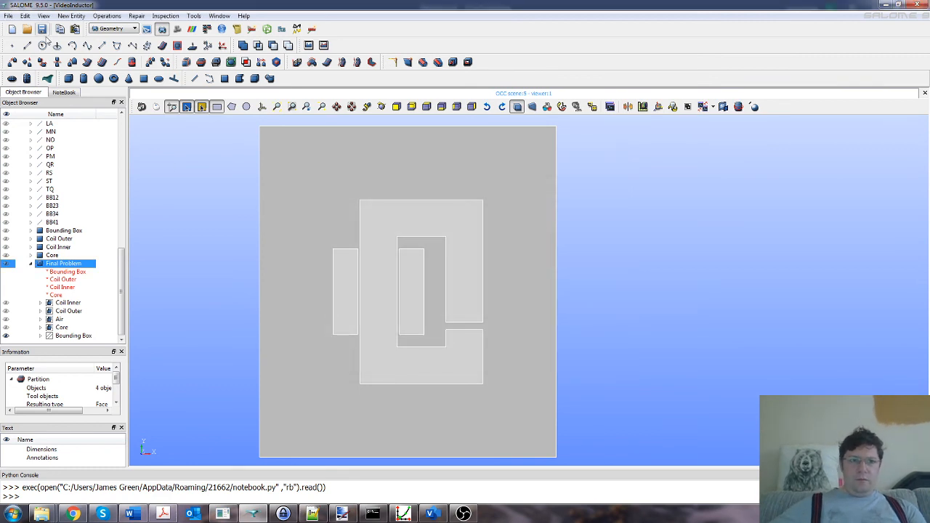
- Check that the dumped script is offered for loading from the user's home folder, without loading it
left_click(9, 15)
left_click(29, 96)
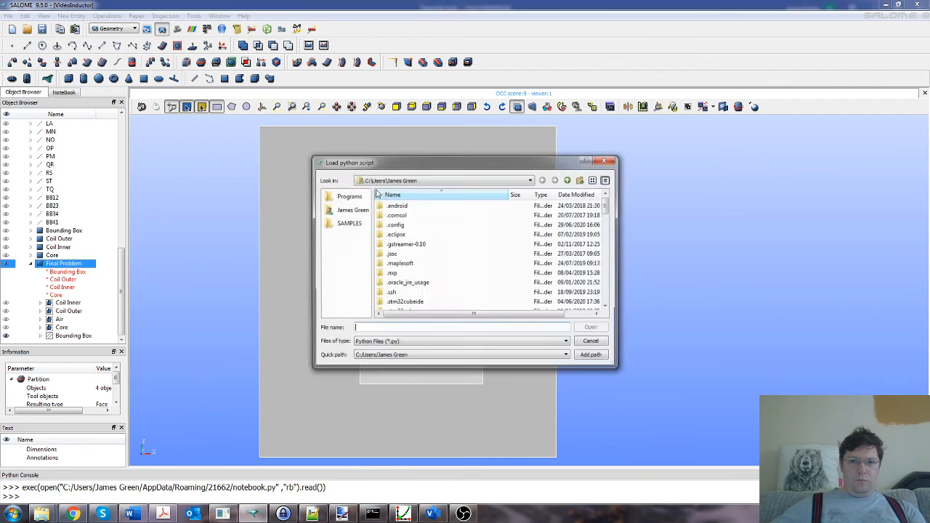
scroll(542, 253, "down", 8)
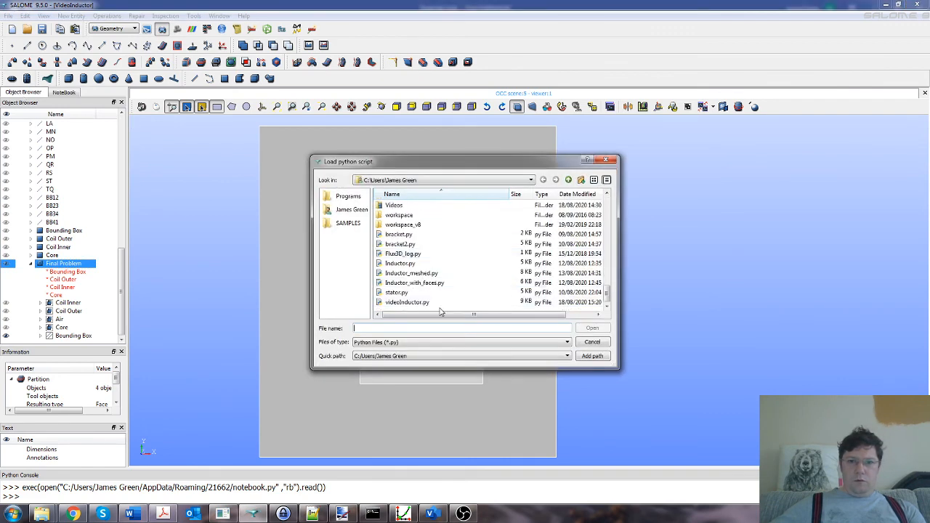
left_click(592, 342)
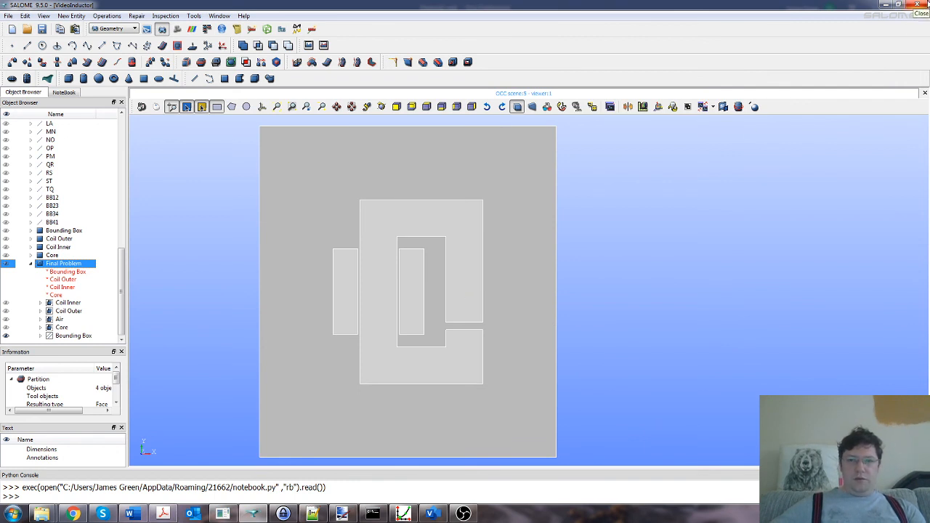
- Quit SALOME with its servers shut down, trying to save the study on closing, and accept discarding the current visualization
left_click(917, 5)
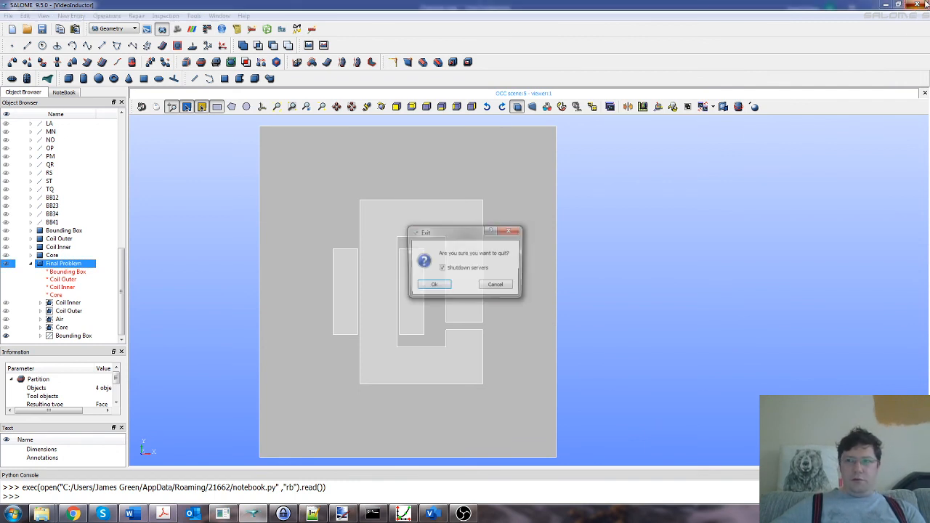
left_click(433, 287)
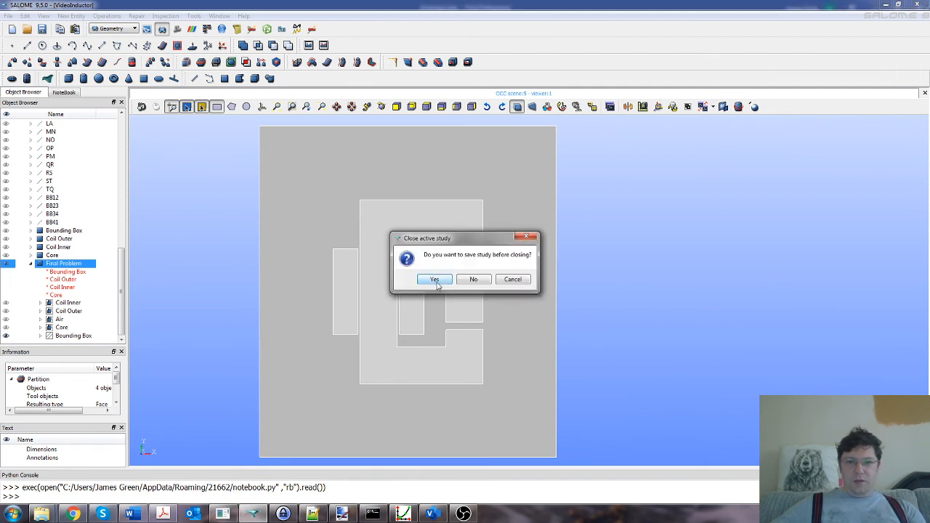
left_click(434, 281)
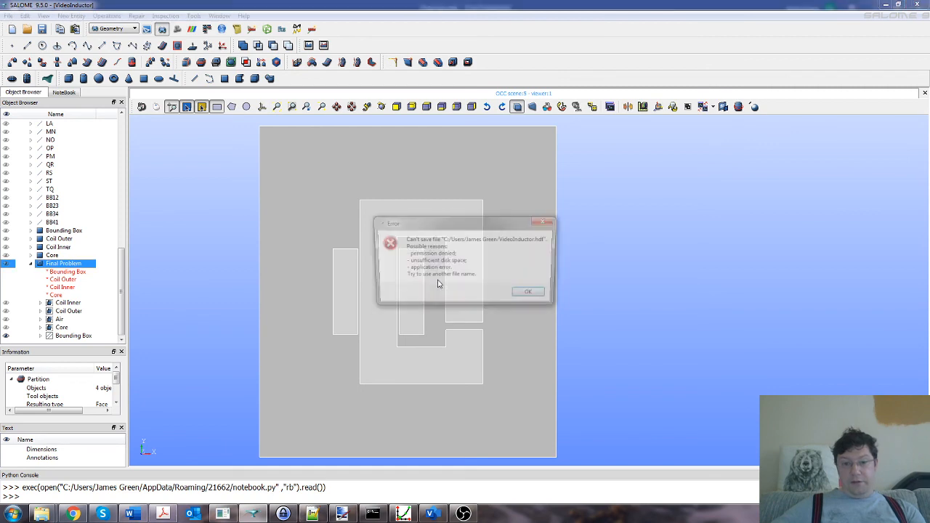
left_click(528, 293)
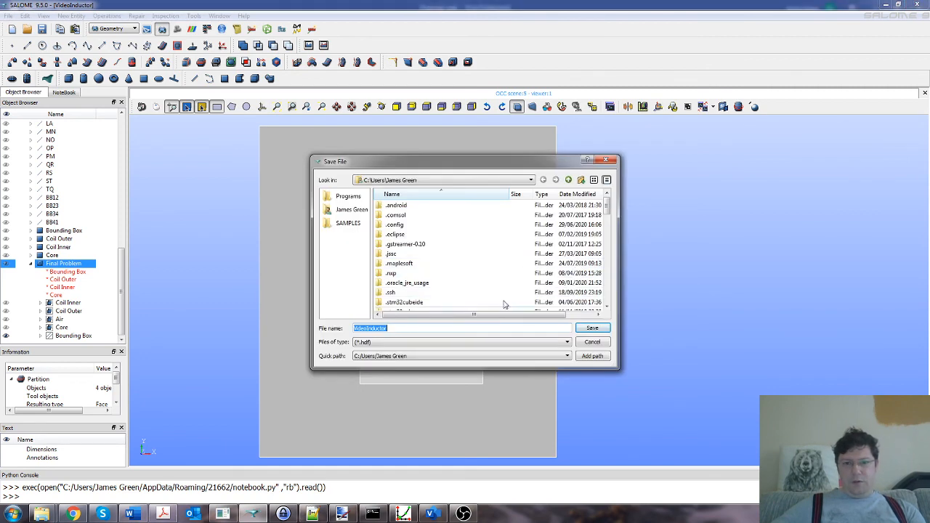
left_click(593, 343)
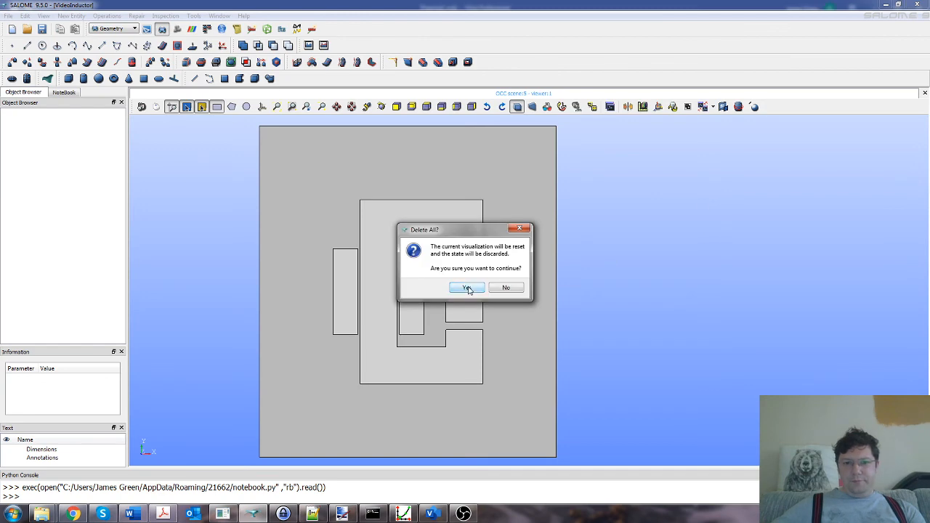
left_click(468, 287)
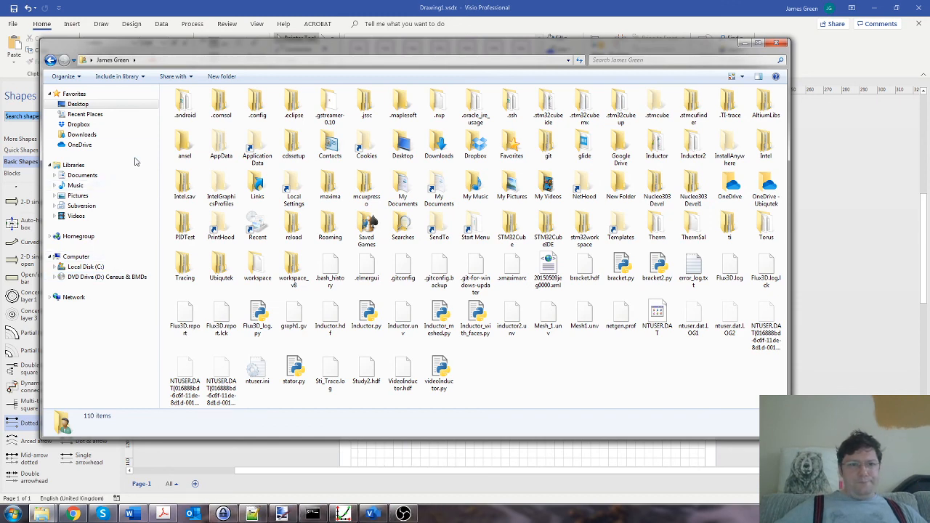
- Restart SALOME by running run_salome.bat from the SALOME-9.5.0 folder on drive C
left_click(78, 267)
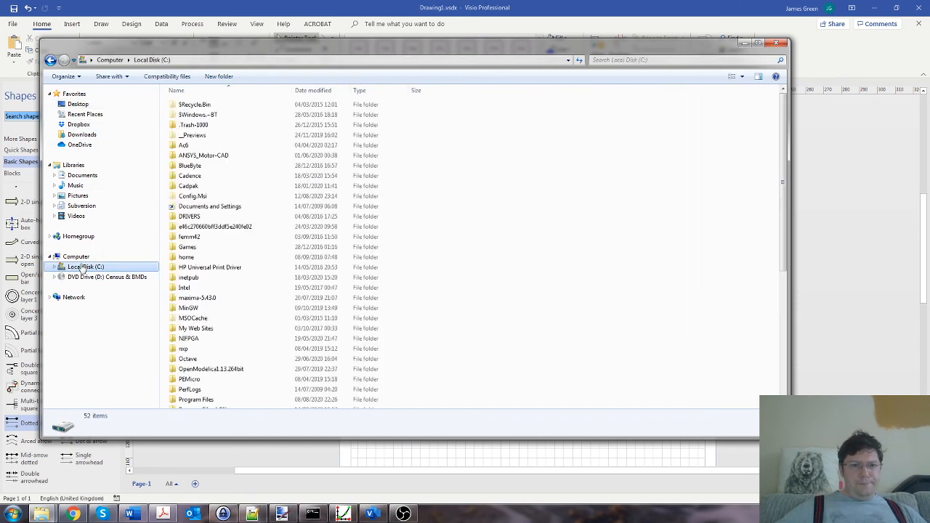
left_click(243, 282)
scroll(257, 286, "down", 5)
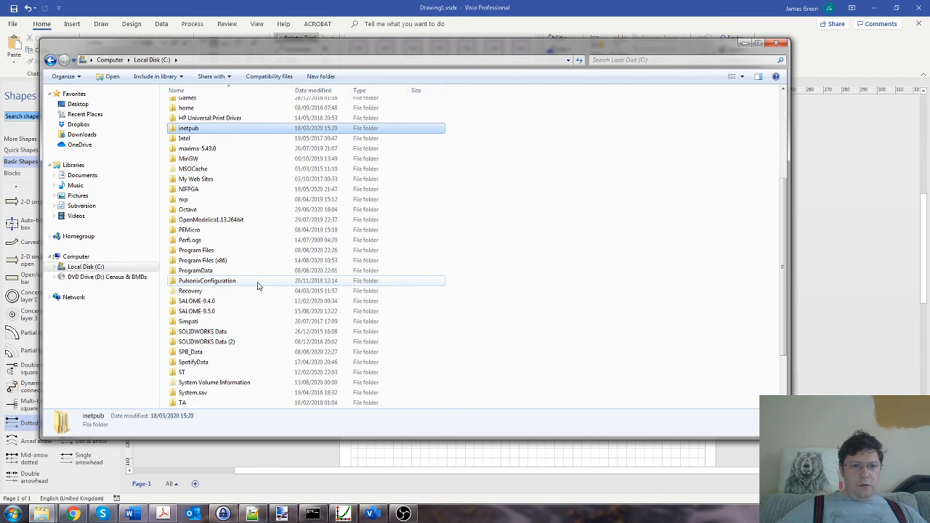
double_click(228, 311)
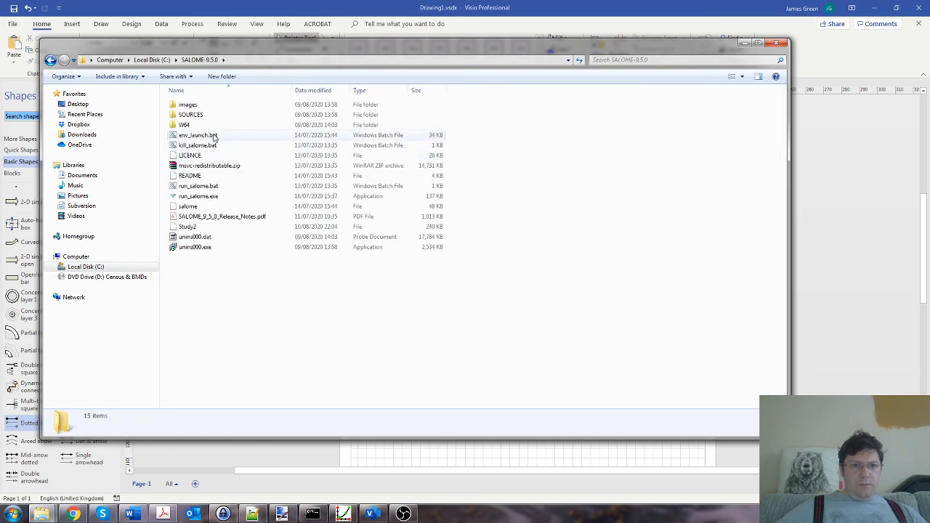
left_click(226, 197)
double_click(227, 187)
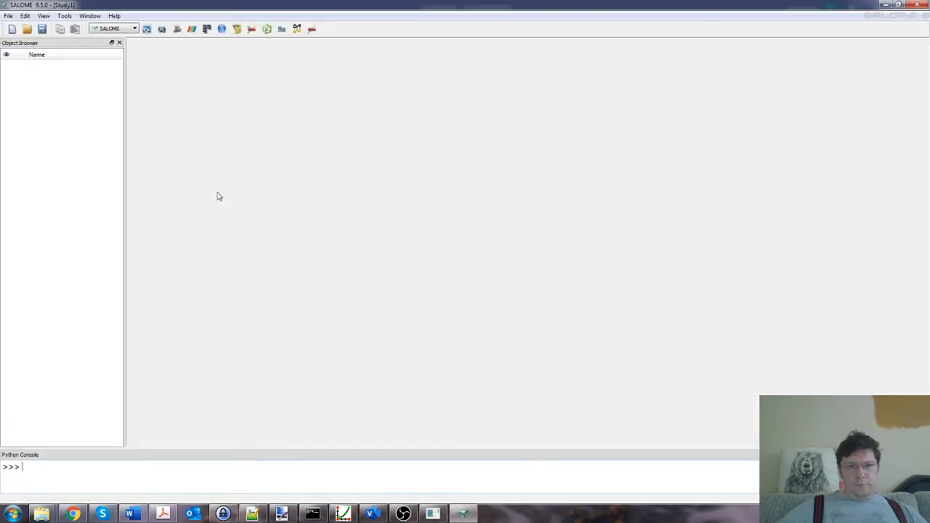
- Create a new study and load the videoInductor.py script from the user's home folder into it
left_click(11, 16)
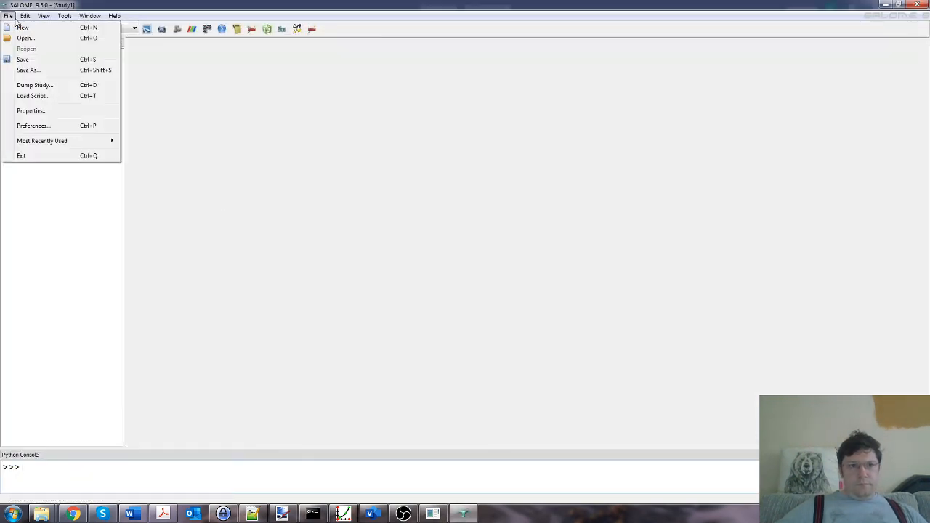
left_click(22, 27)
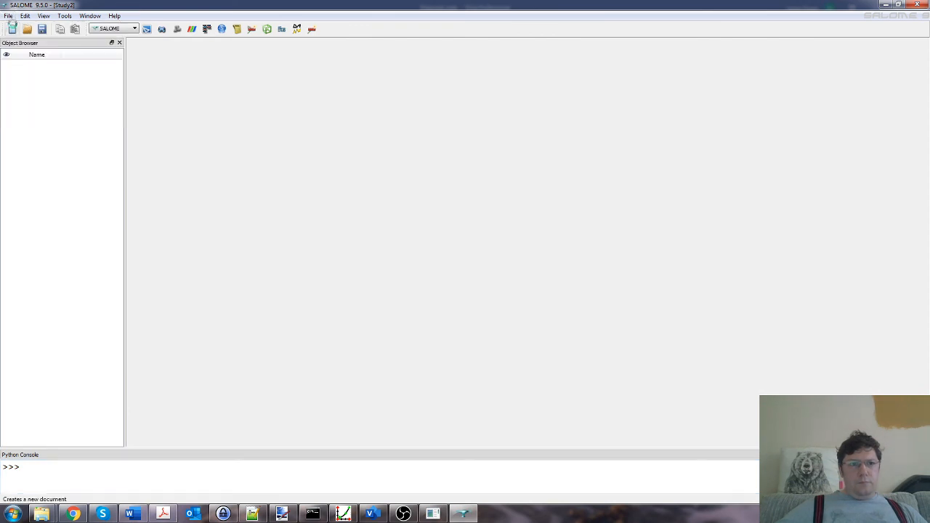
left_click(9, 16)
left_click(32, 96)
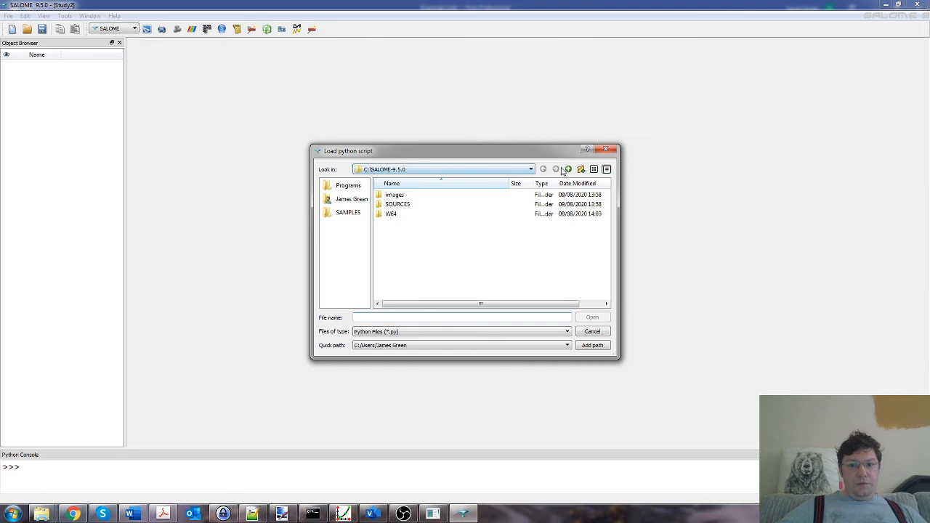
left_click(532, 169)
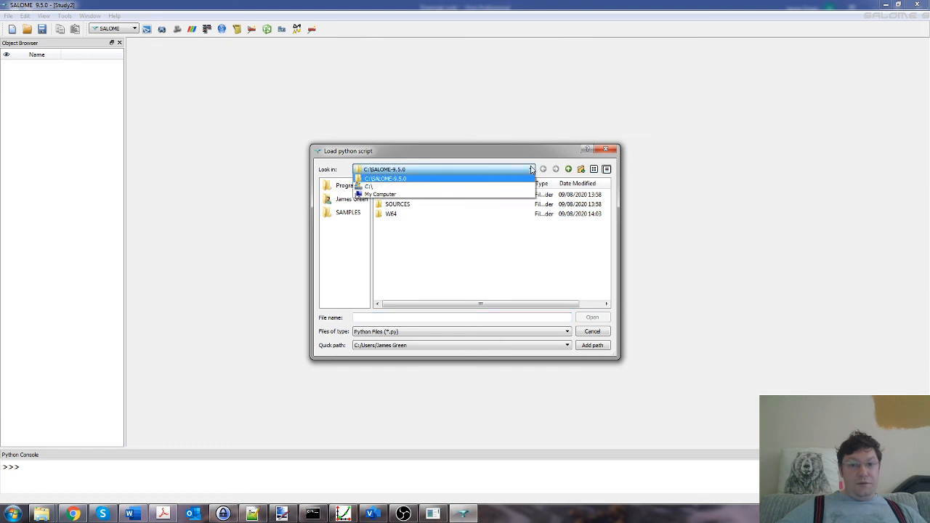
left_click(351, 200)
scroll(569, 294, "down", 5)
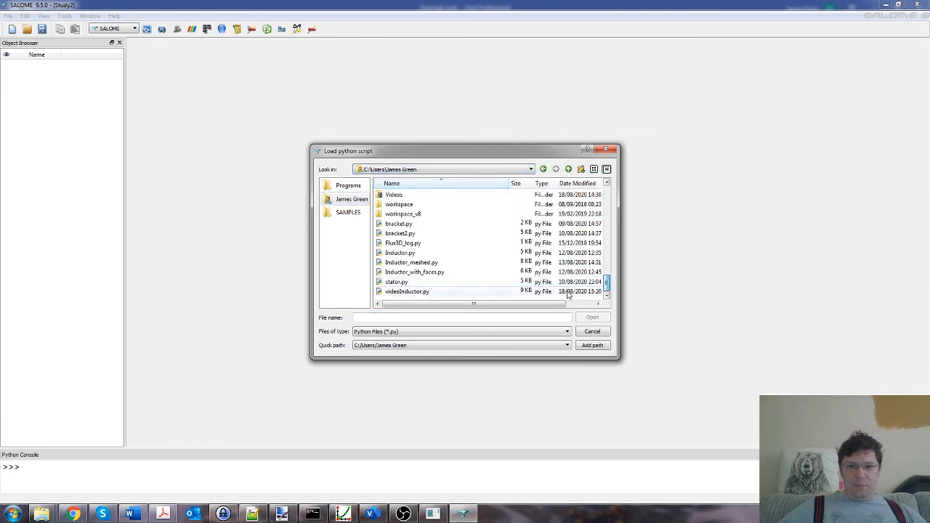
left_click(450, 292)
left_click(592, 318)
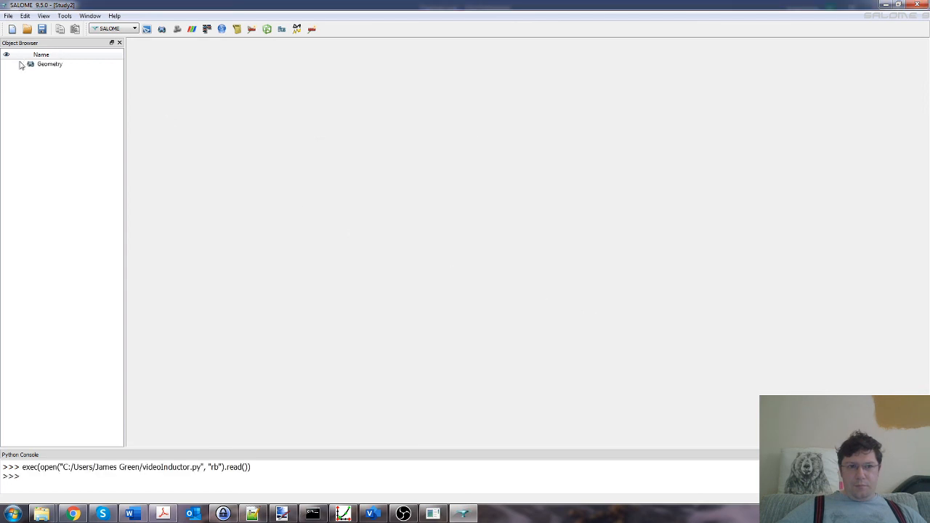
- Expand the reloaded Geometry tree and its Final Problem partition to check the contained objects and groups
left_click(21, 64)
scroll(109, 123, "down", 3)
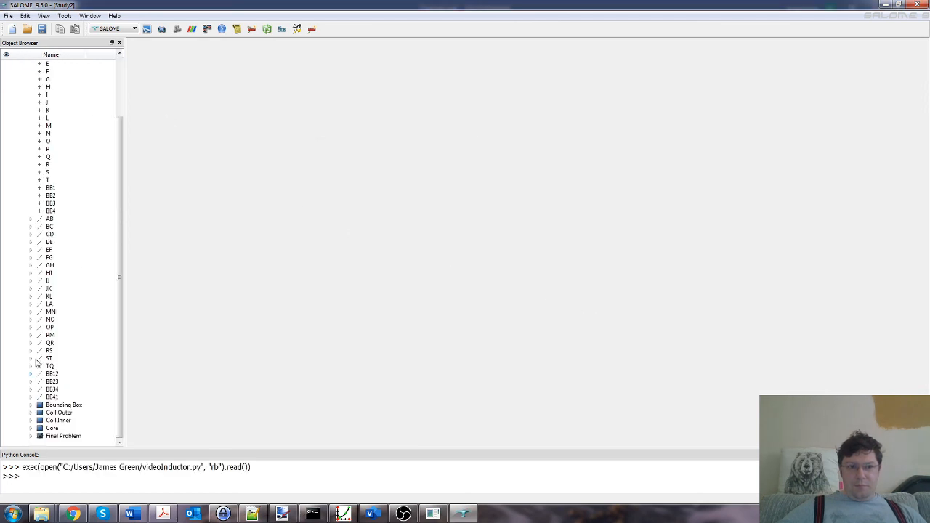
left_click(30, 436)
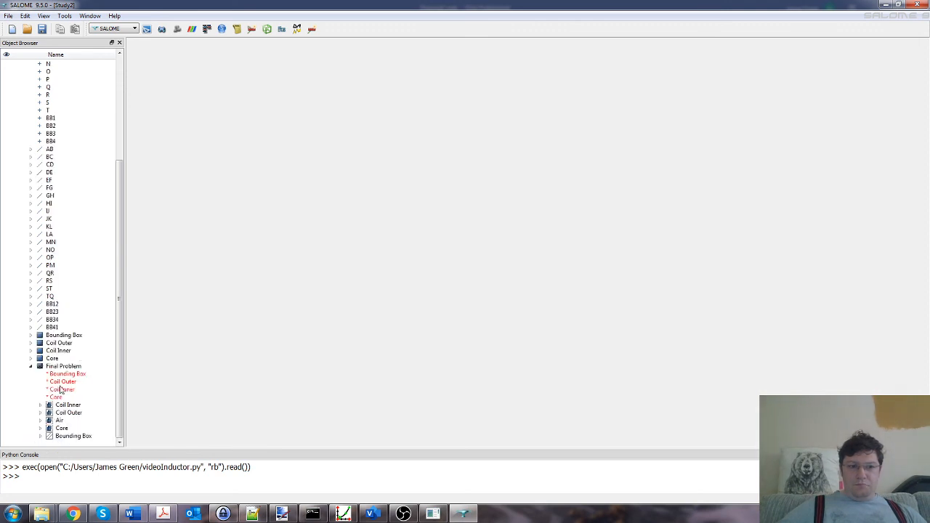
- Activate the Geometry module and display the Final Problem partition in top view
left_click(114, 29)
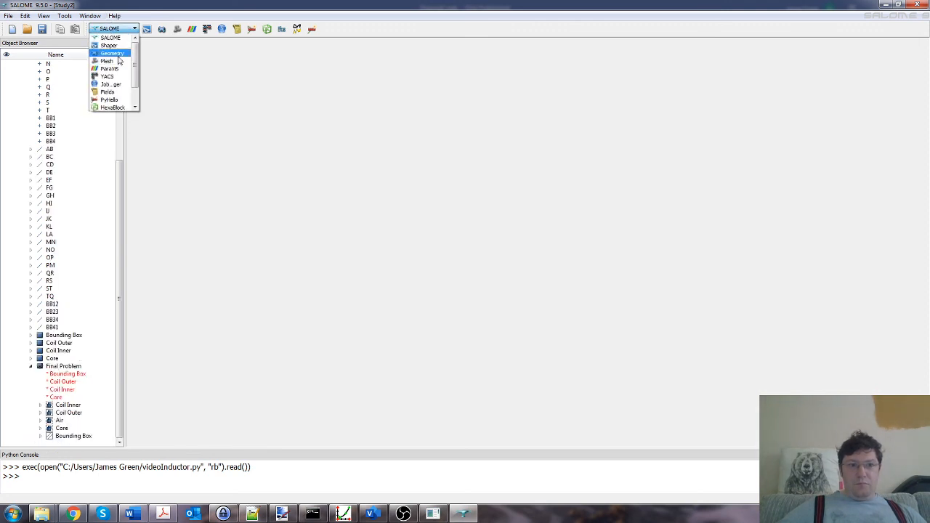
left_click(119, 61)
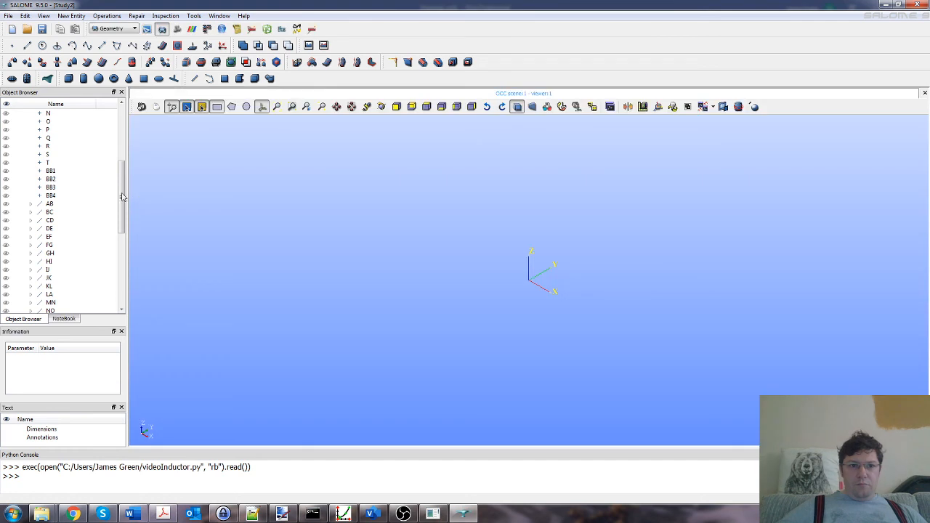
left_click_drag(123, 196, 126, 301)
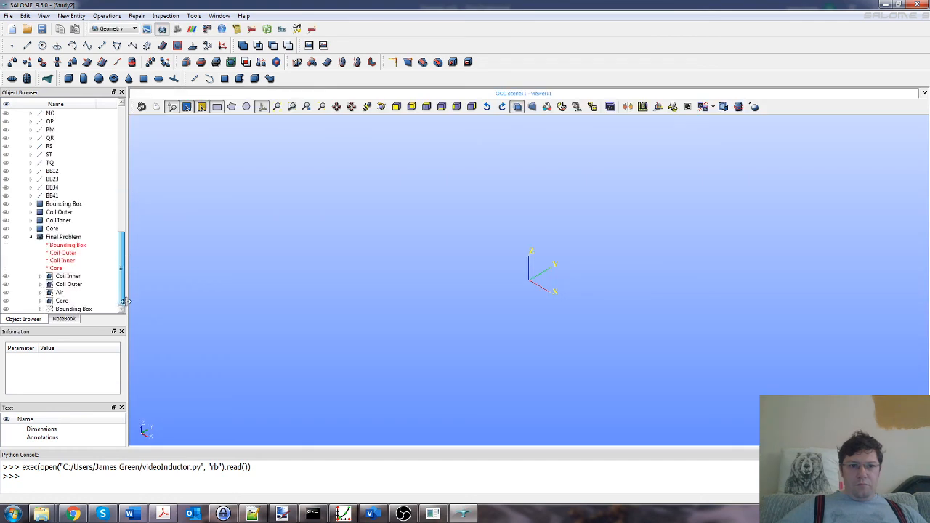
left_click(6, 238)
left_click(427, 108)
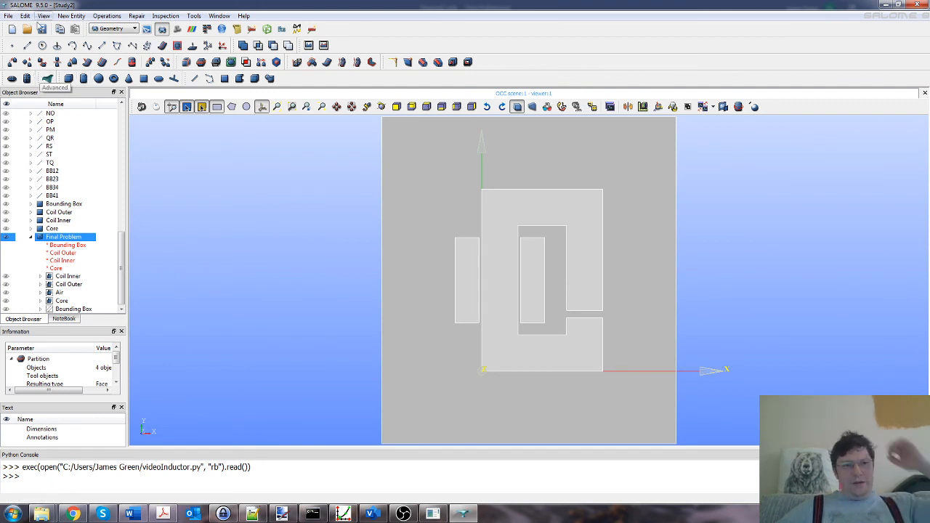
- Save the study as VideoInductor.hdf in the user's home folder, overwriting the existing file
left_click(7, 18)
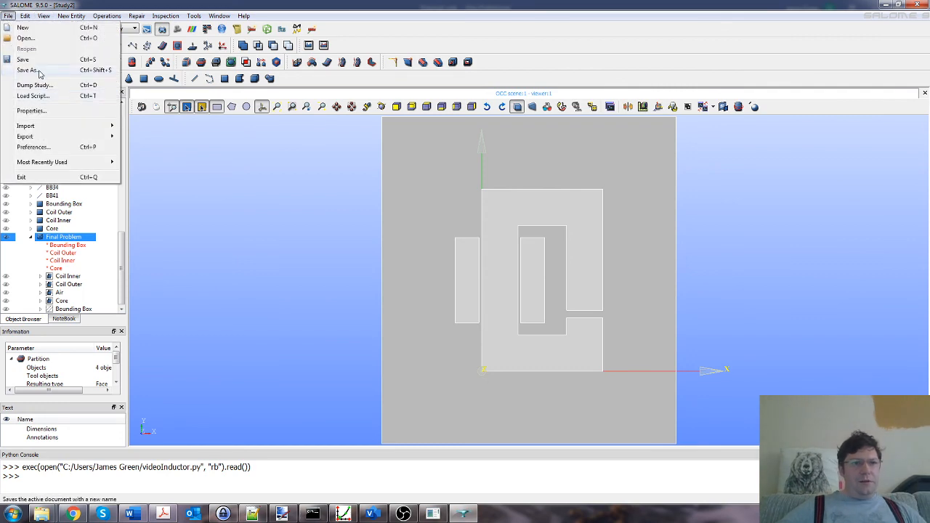
left_click(40, 71)
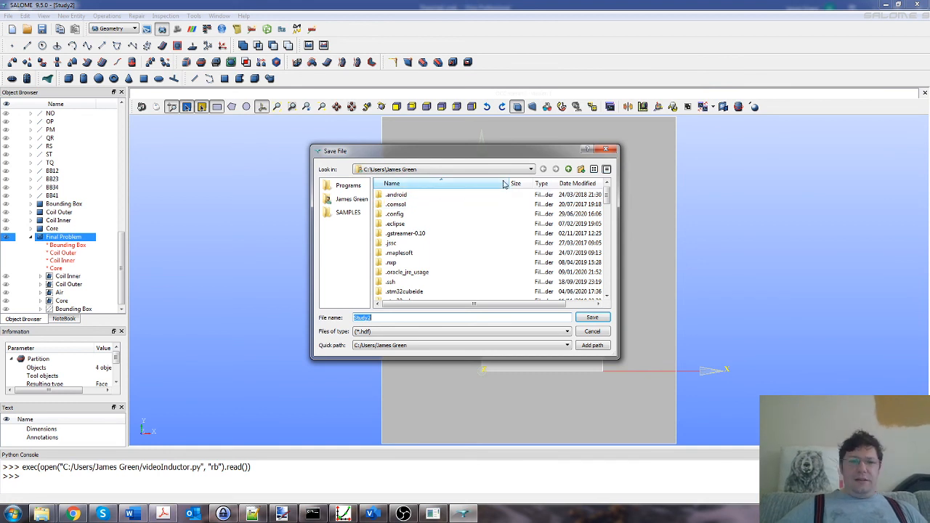
left_click_drag(607, 200, 613, 292)
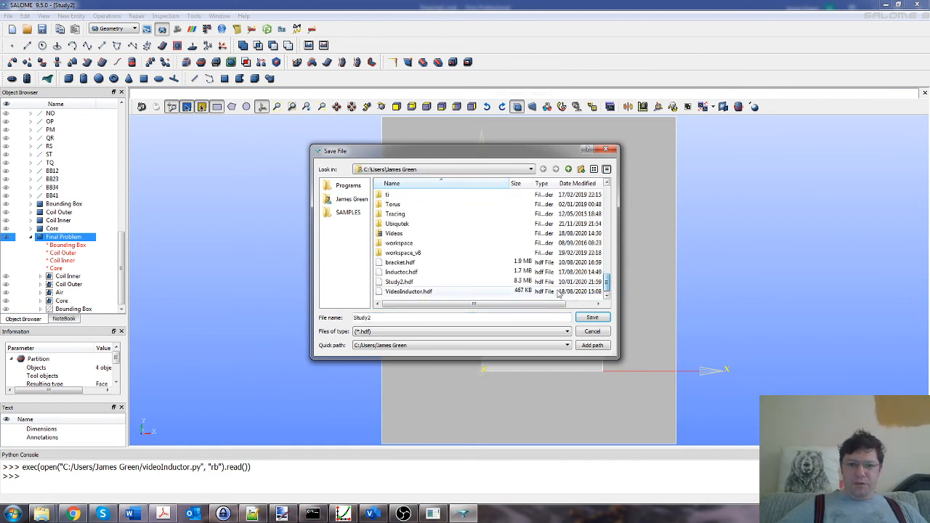
left_click(426, 291)
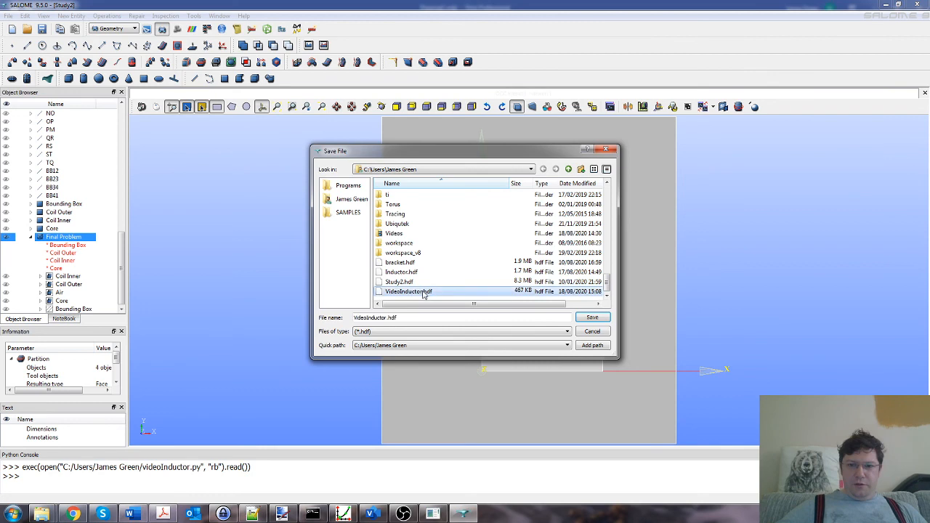
left_click(593, 317)
left_click(497, 274)
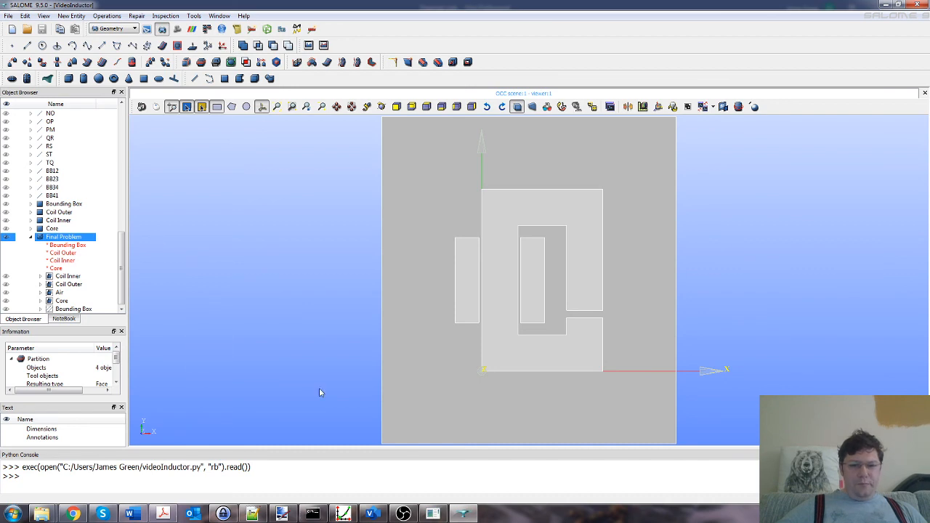
left_click(402, 514)
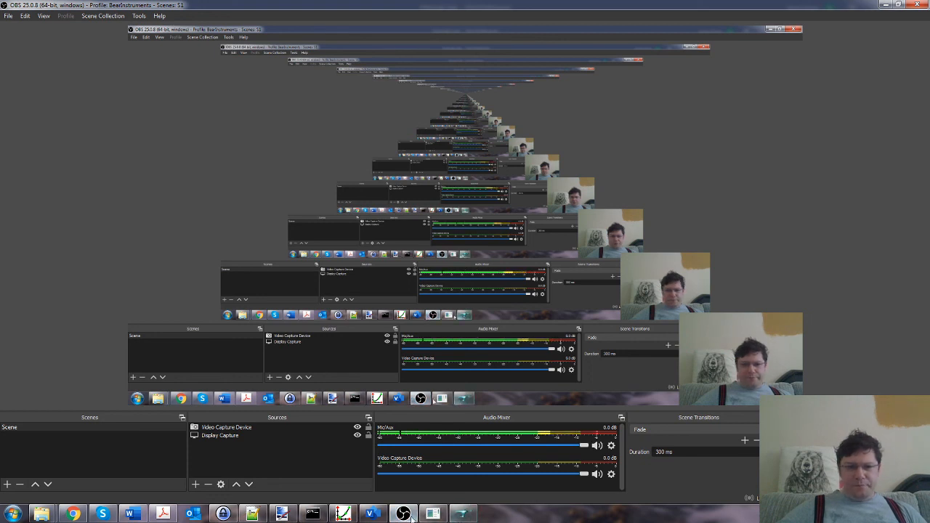
left_click(460, 514)
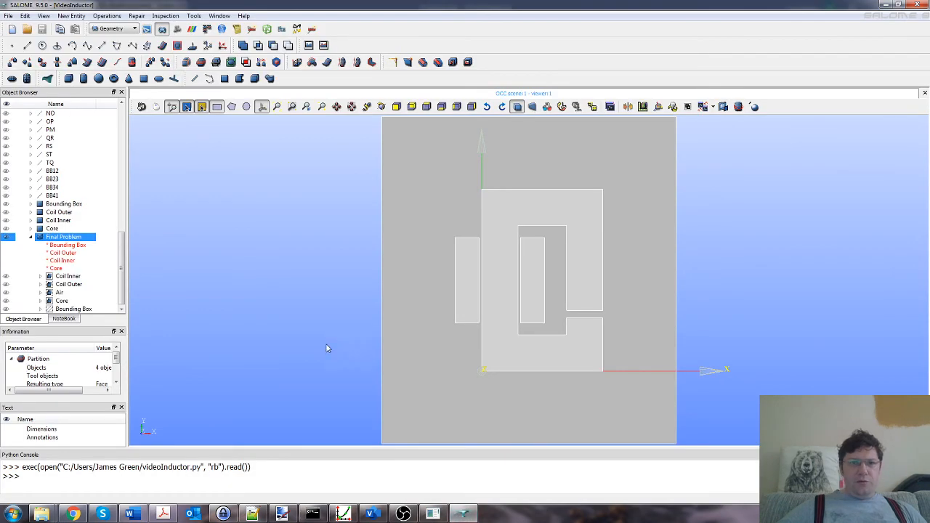
- Activate the Mesh module for the inductor study
left_click(114, 30)
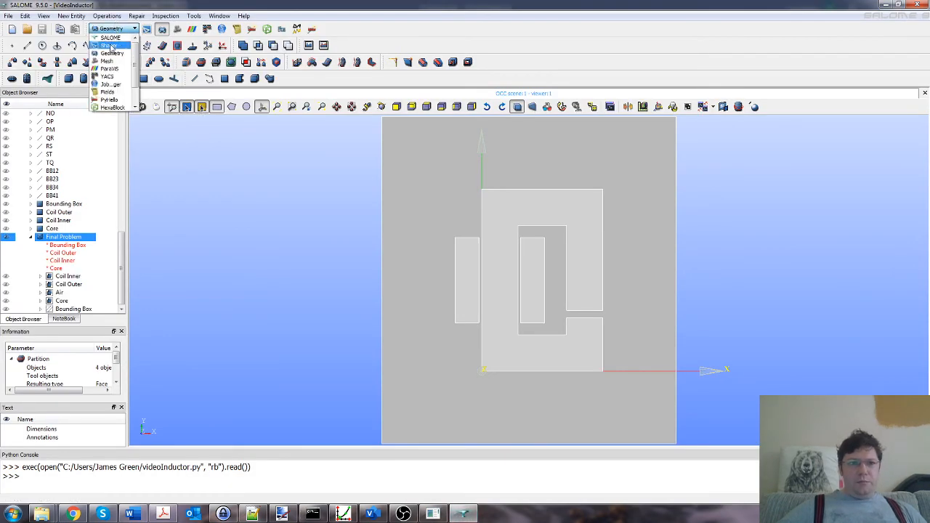
left_click(107, 61)
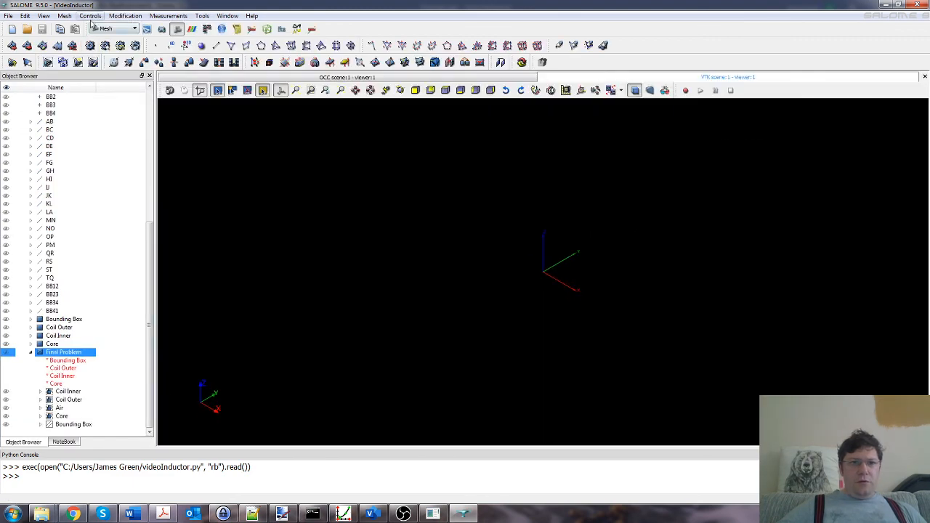
- Create a mesh on Final Problem with mesh type Any, the NETGEN 1D-2D algorithm and the default hypothesis
left_click(64, 16)
left_click(73, 27)
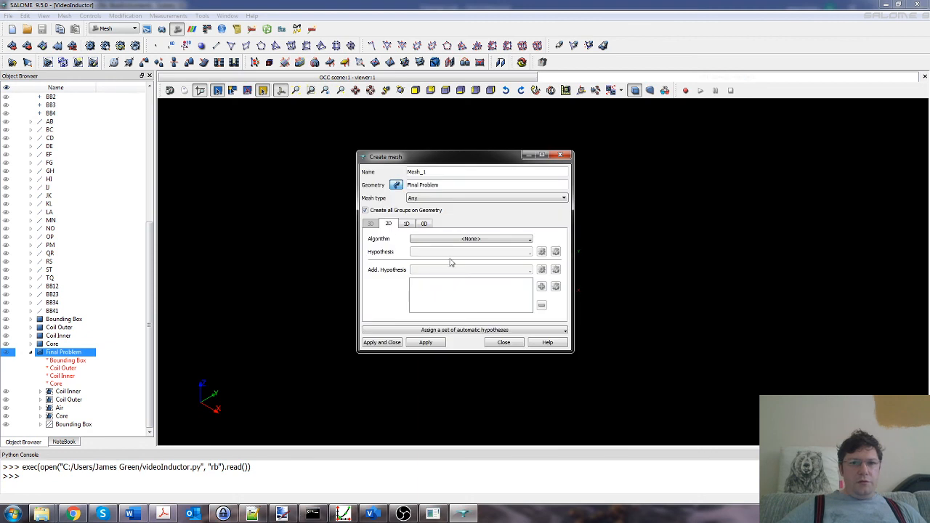
left_click(425, 198)
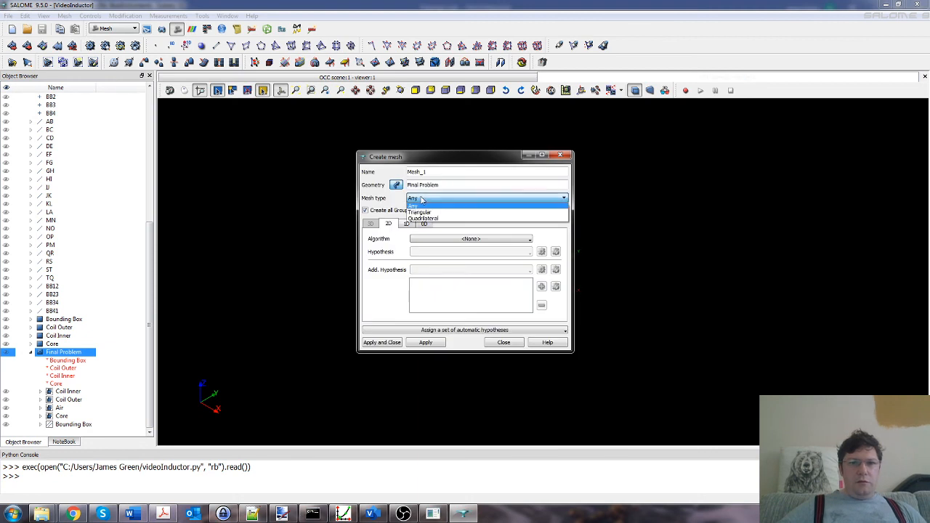
left_click(425, 204)
left_click(465, 245)
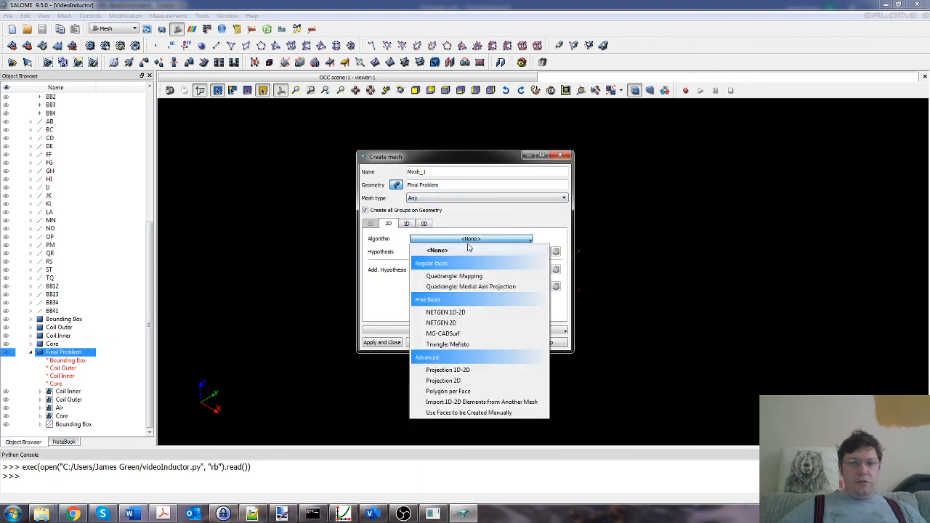
left_click(468, 314)
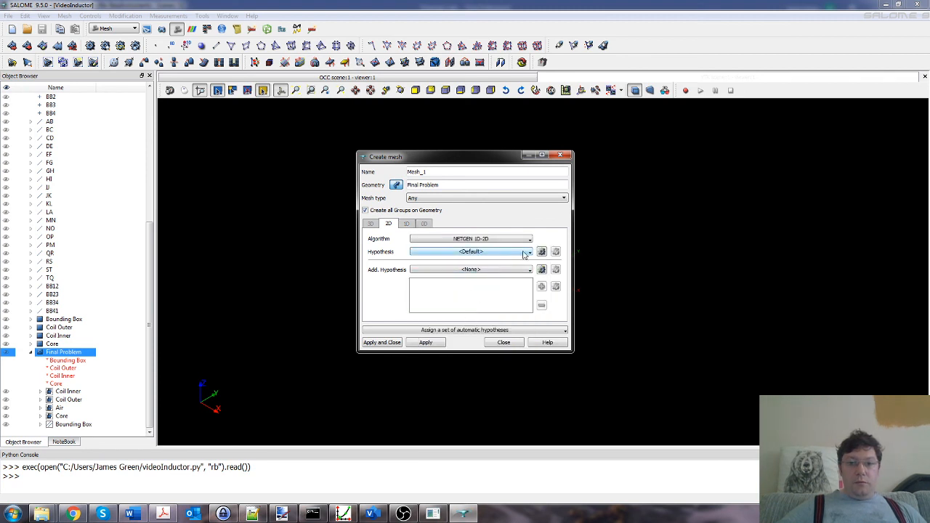
left_click(398, 342)
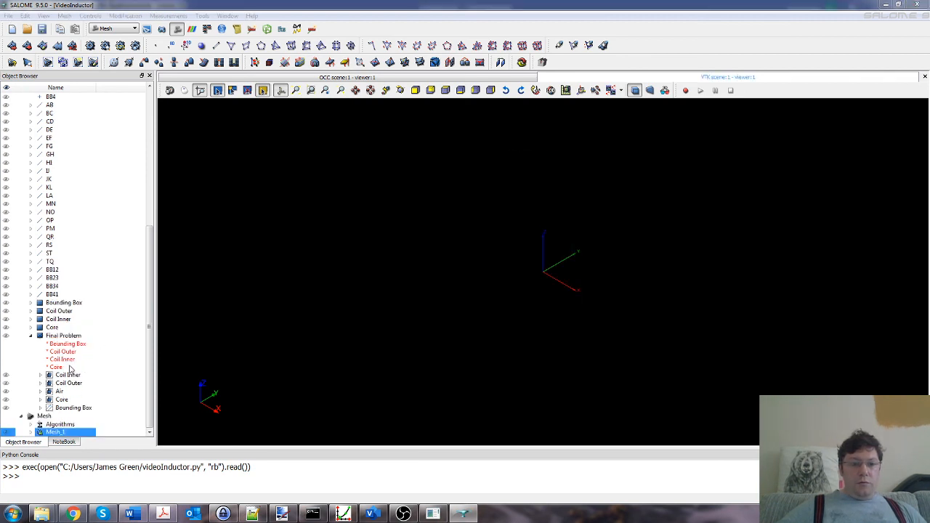
- Compute the Final Problem mesh and inspect its triangle distribution around the core and coils in top view
right_click(62, 434)
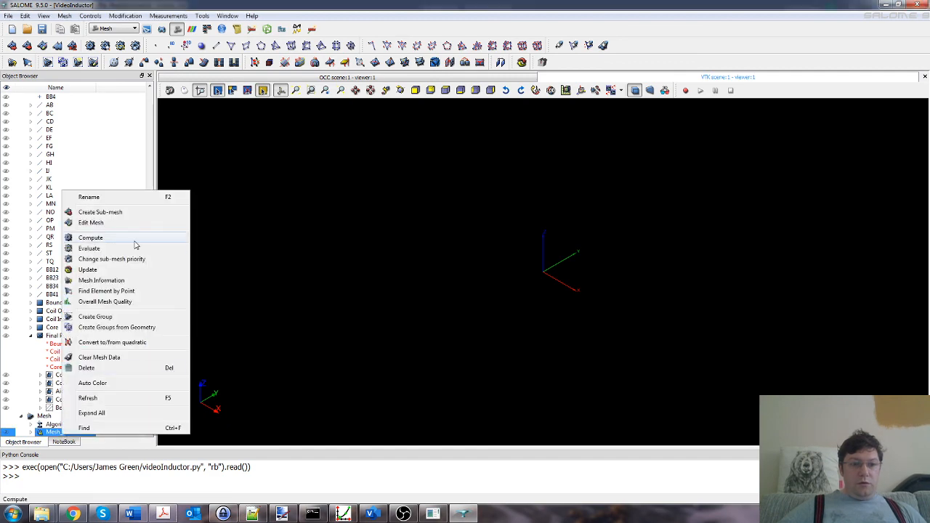
left_click(134, 242)
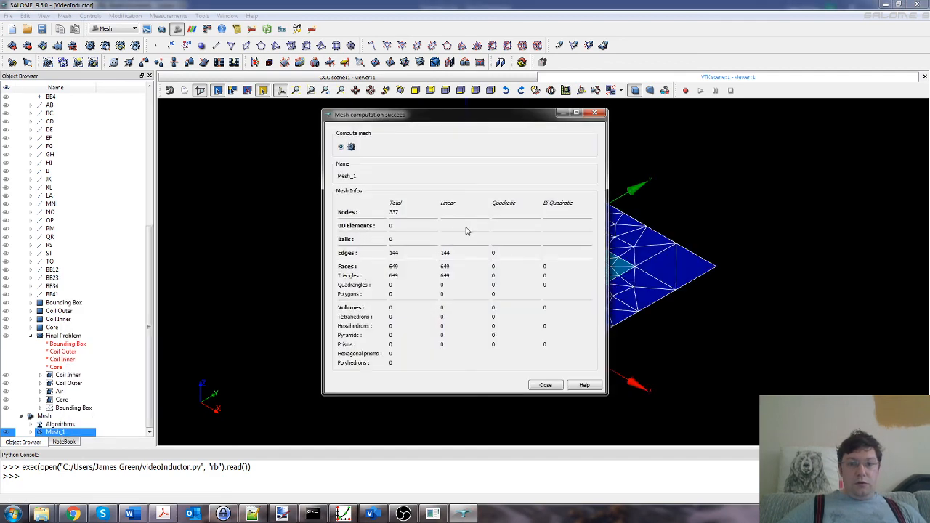
left_click(545, 385)
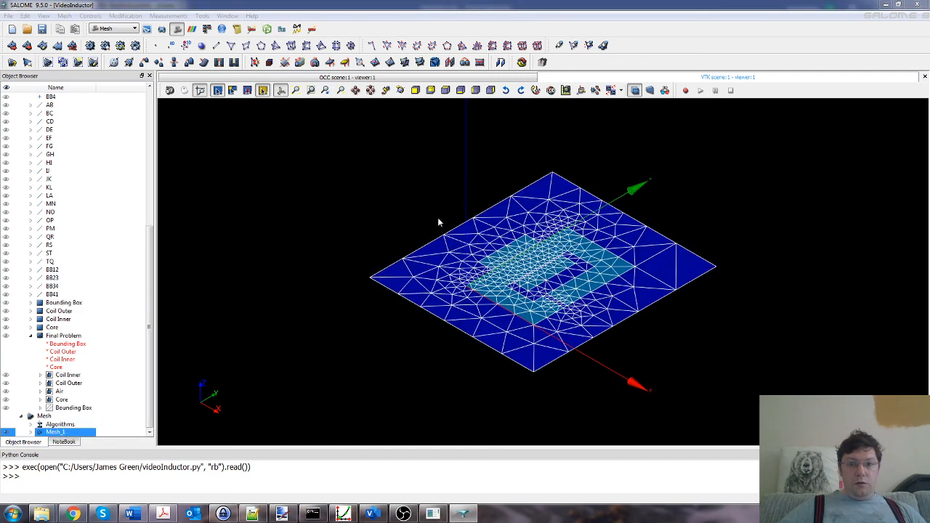
left_click(458, 91)
left_click(445, 90)
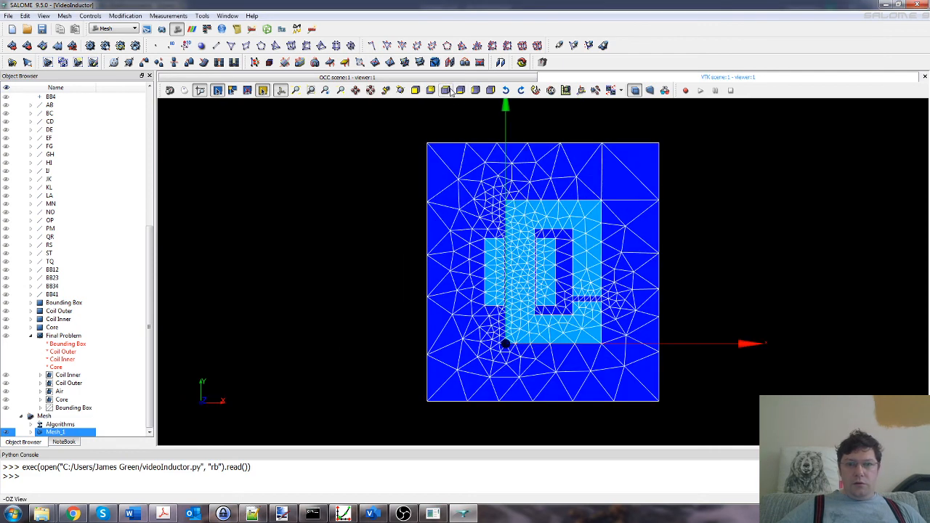
scroll(536, 304, "up", 5)
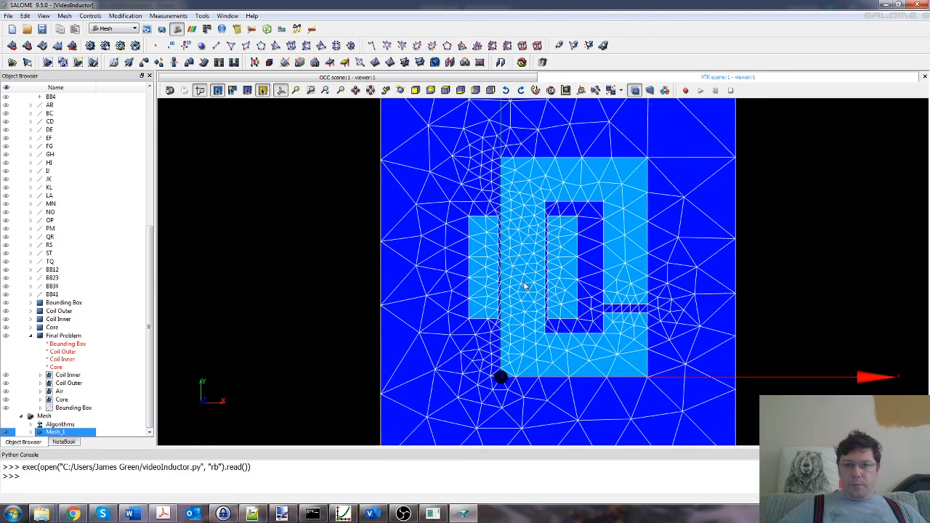
scroll(492, 219, "down", 3)
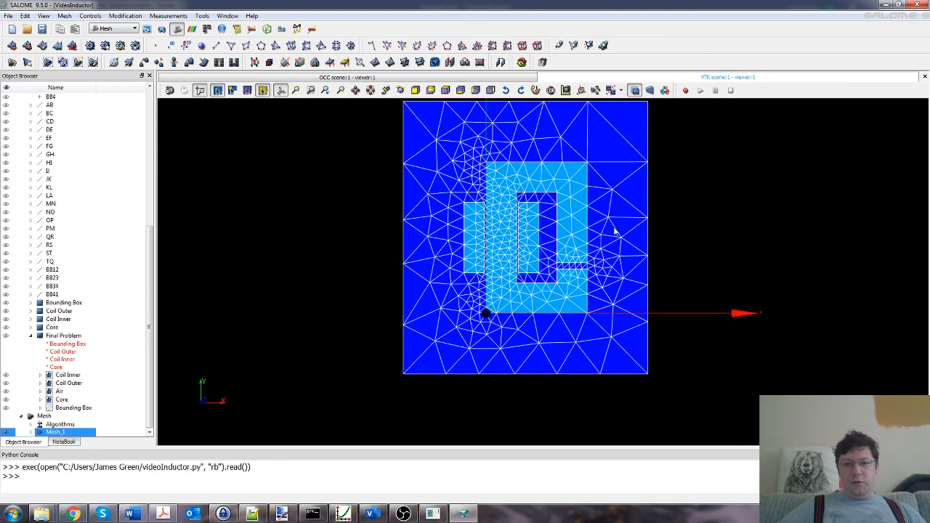
- Delete the computed mesh of Final Problem from the study and confirm its removal
right_click(46, 417)
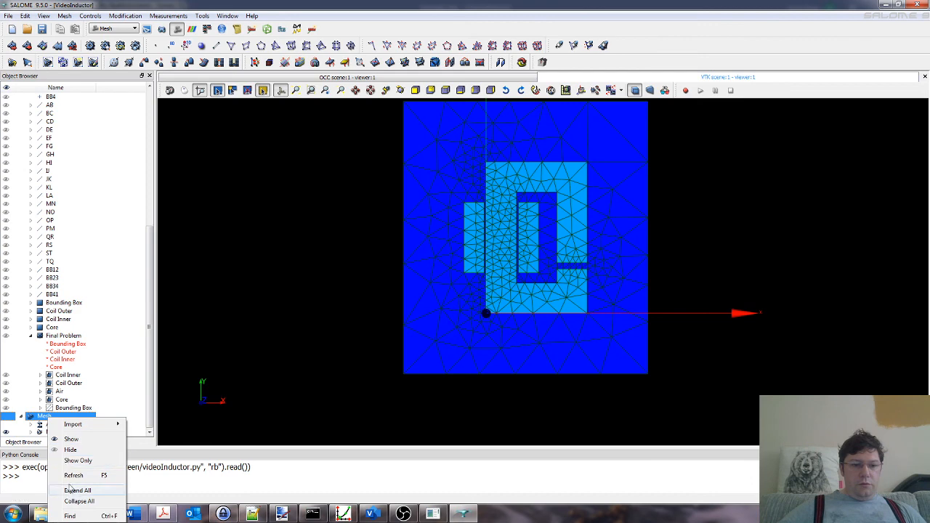
left_click(47, 416)
left_click(53, 432)
right_click(54, 432)
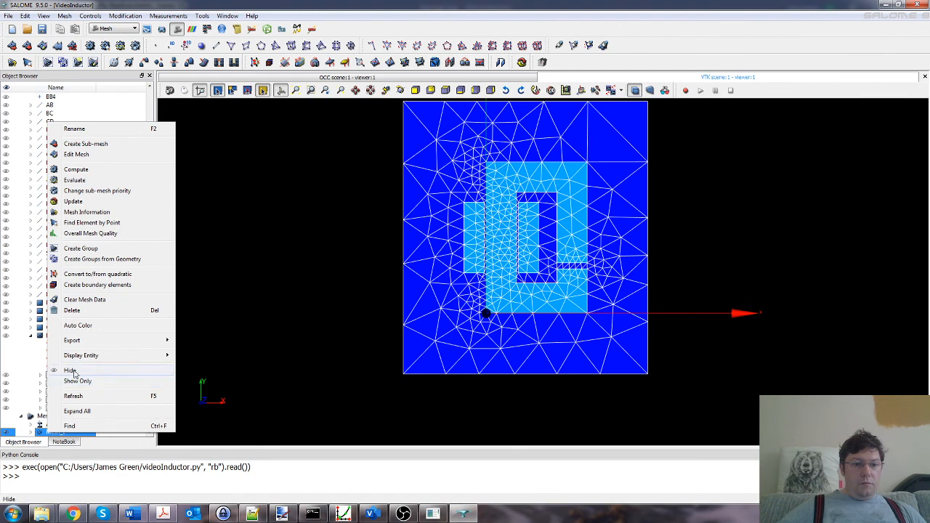
left_click(72, 310)
left_click(469, 272)
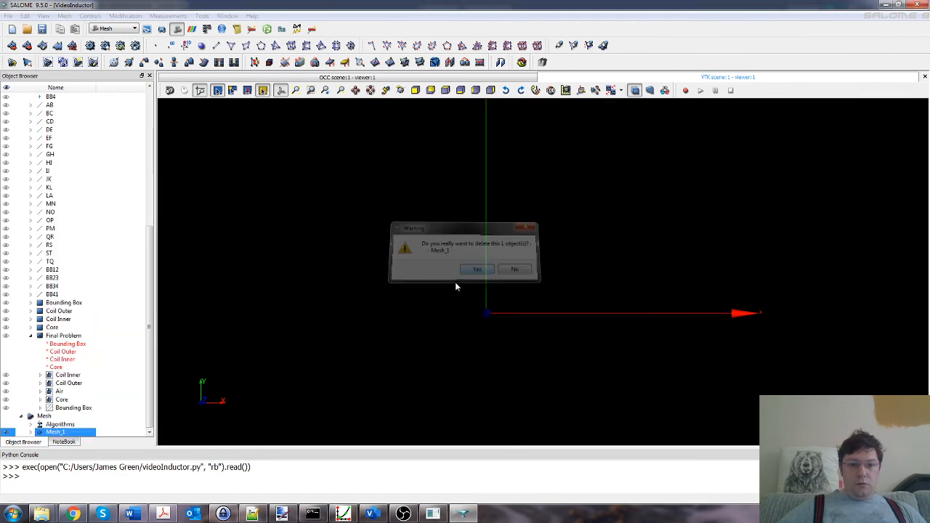
- Try to delete the whole Mesh entry from the study and confirm its removal
right_click(47, 432)
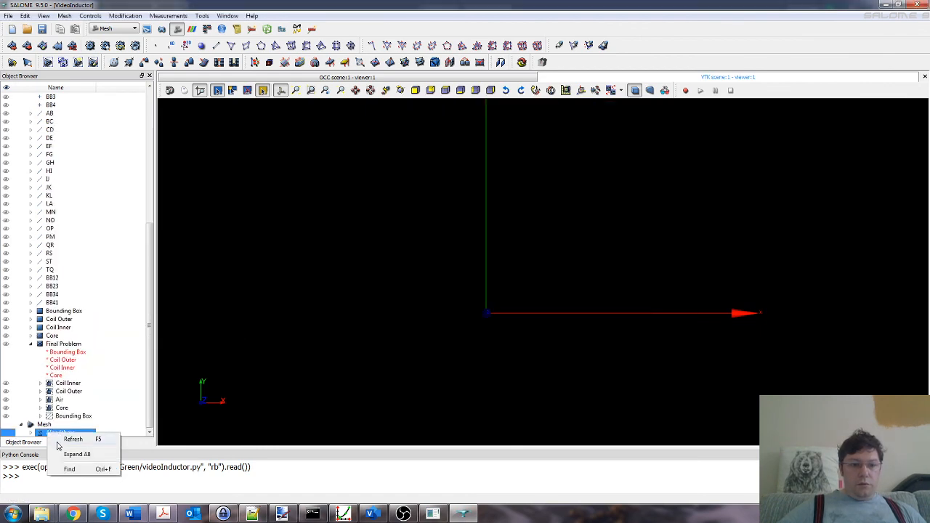
left_click(48, 426)
right_click(48, 426)
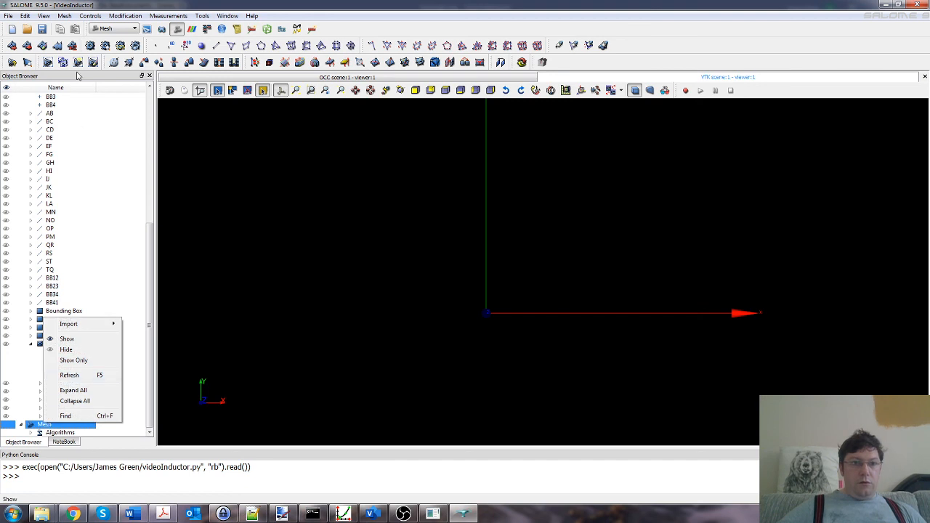
left_click(27, 15)
left_click(44, 54)
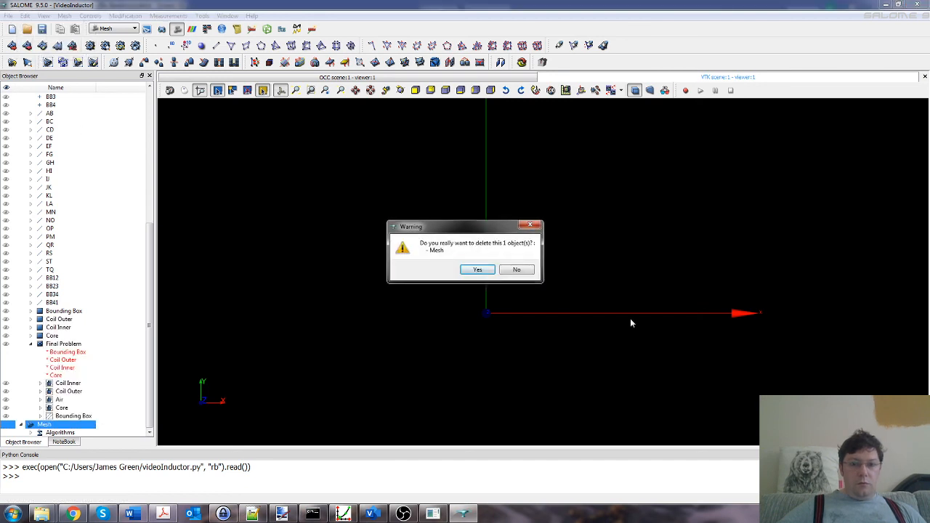
left_click(480, 269)
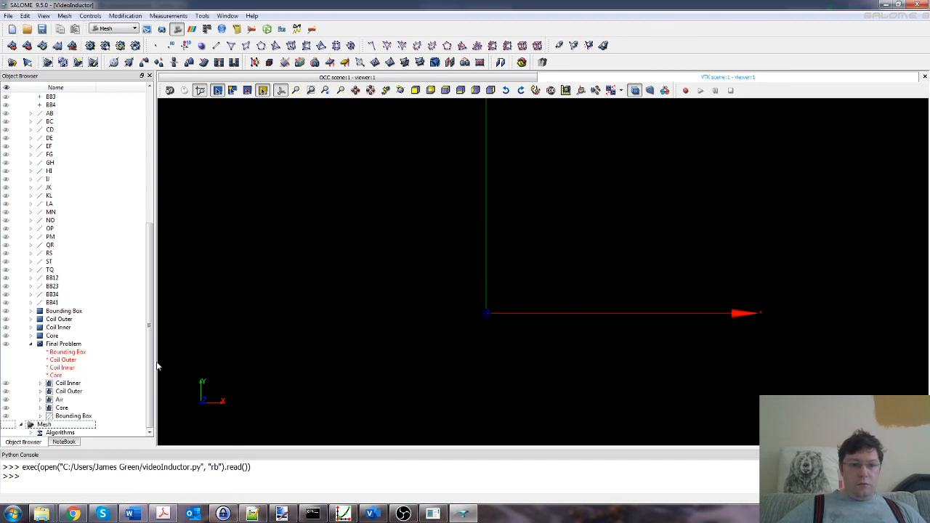
- Activate the Geometry module for the inductor study and save the study
left_click(113, 28)
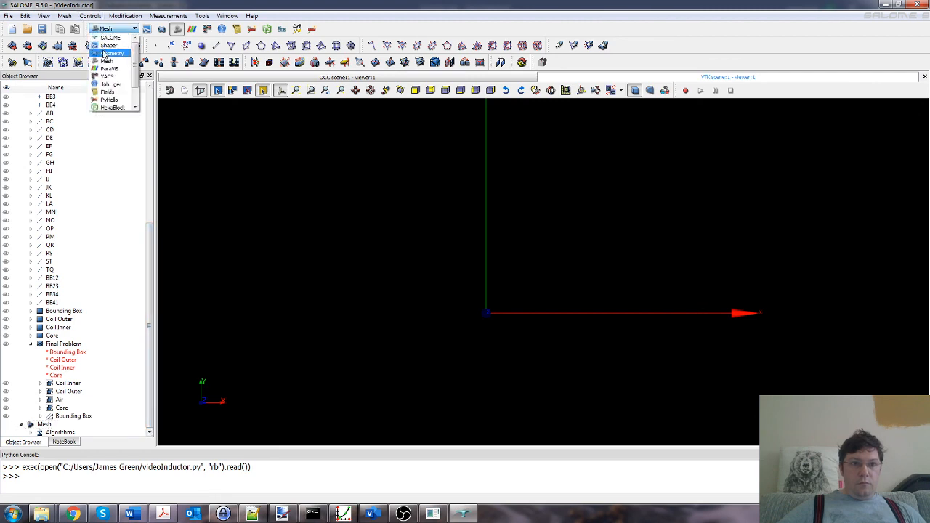
left_click(109, 53)
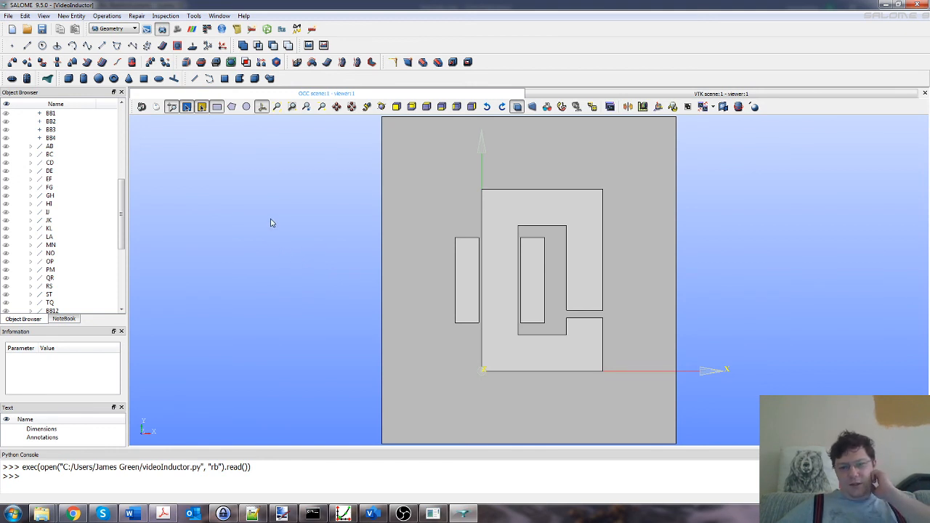
left_click(42, 29)
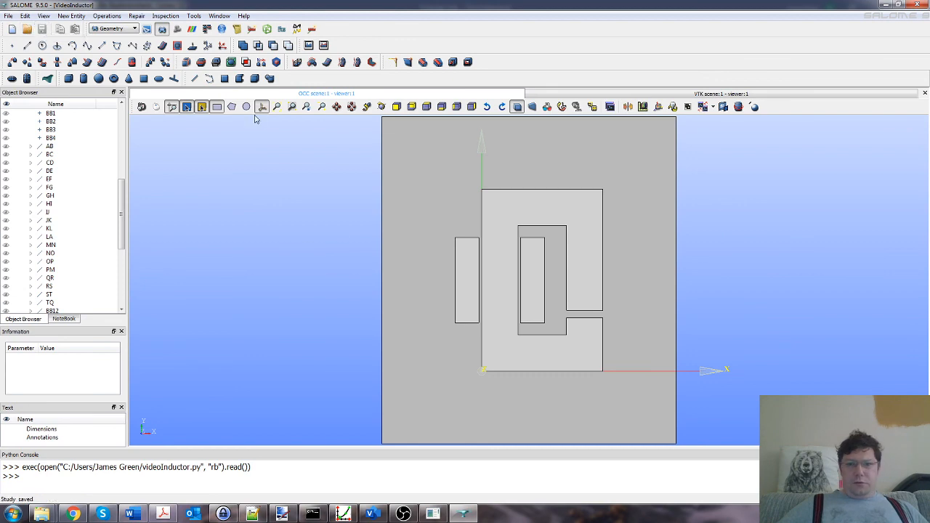
left_click(404, 514)
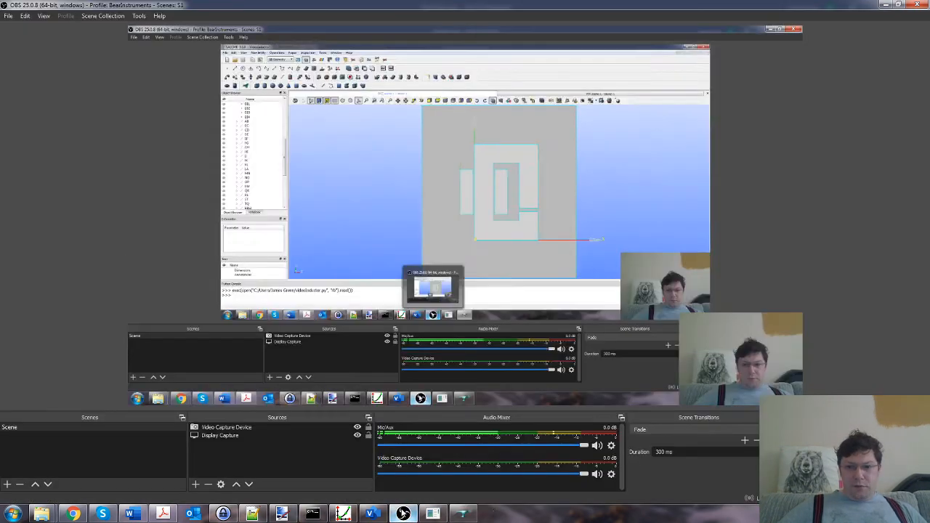